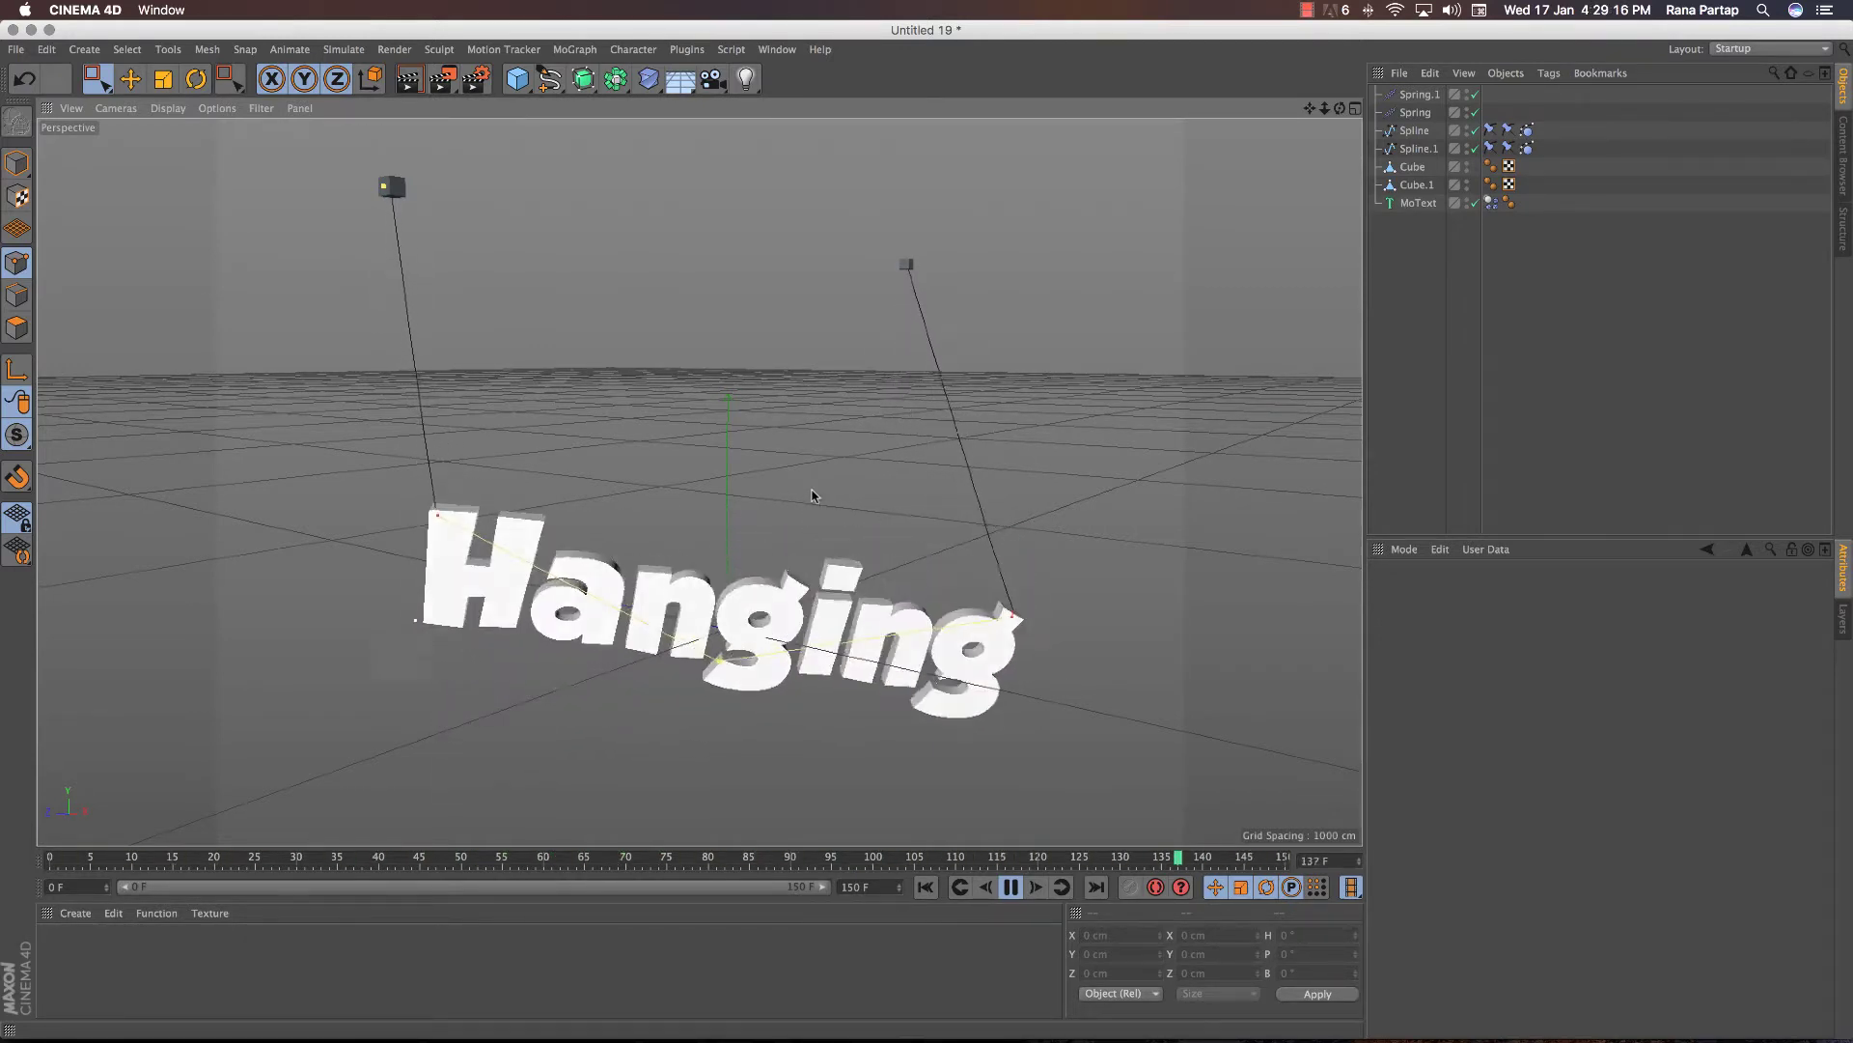
Step: Add a MoText object and change its text to 'Hanging'
click(574, 49)
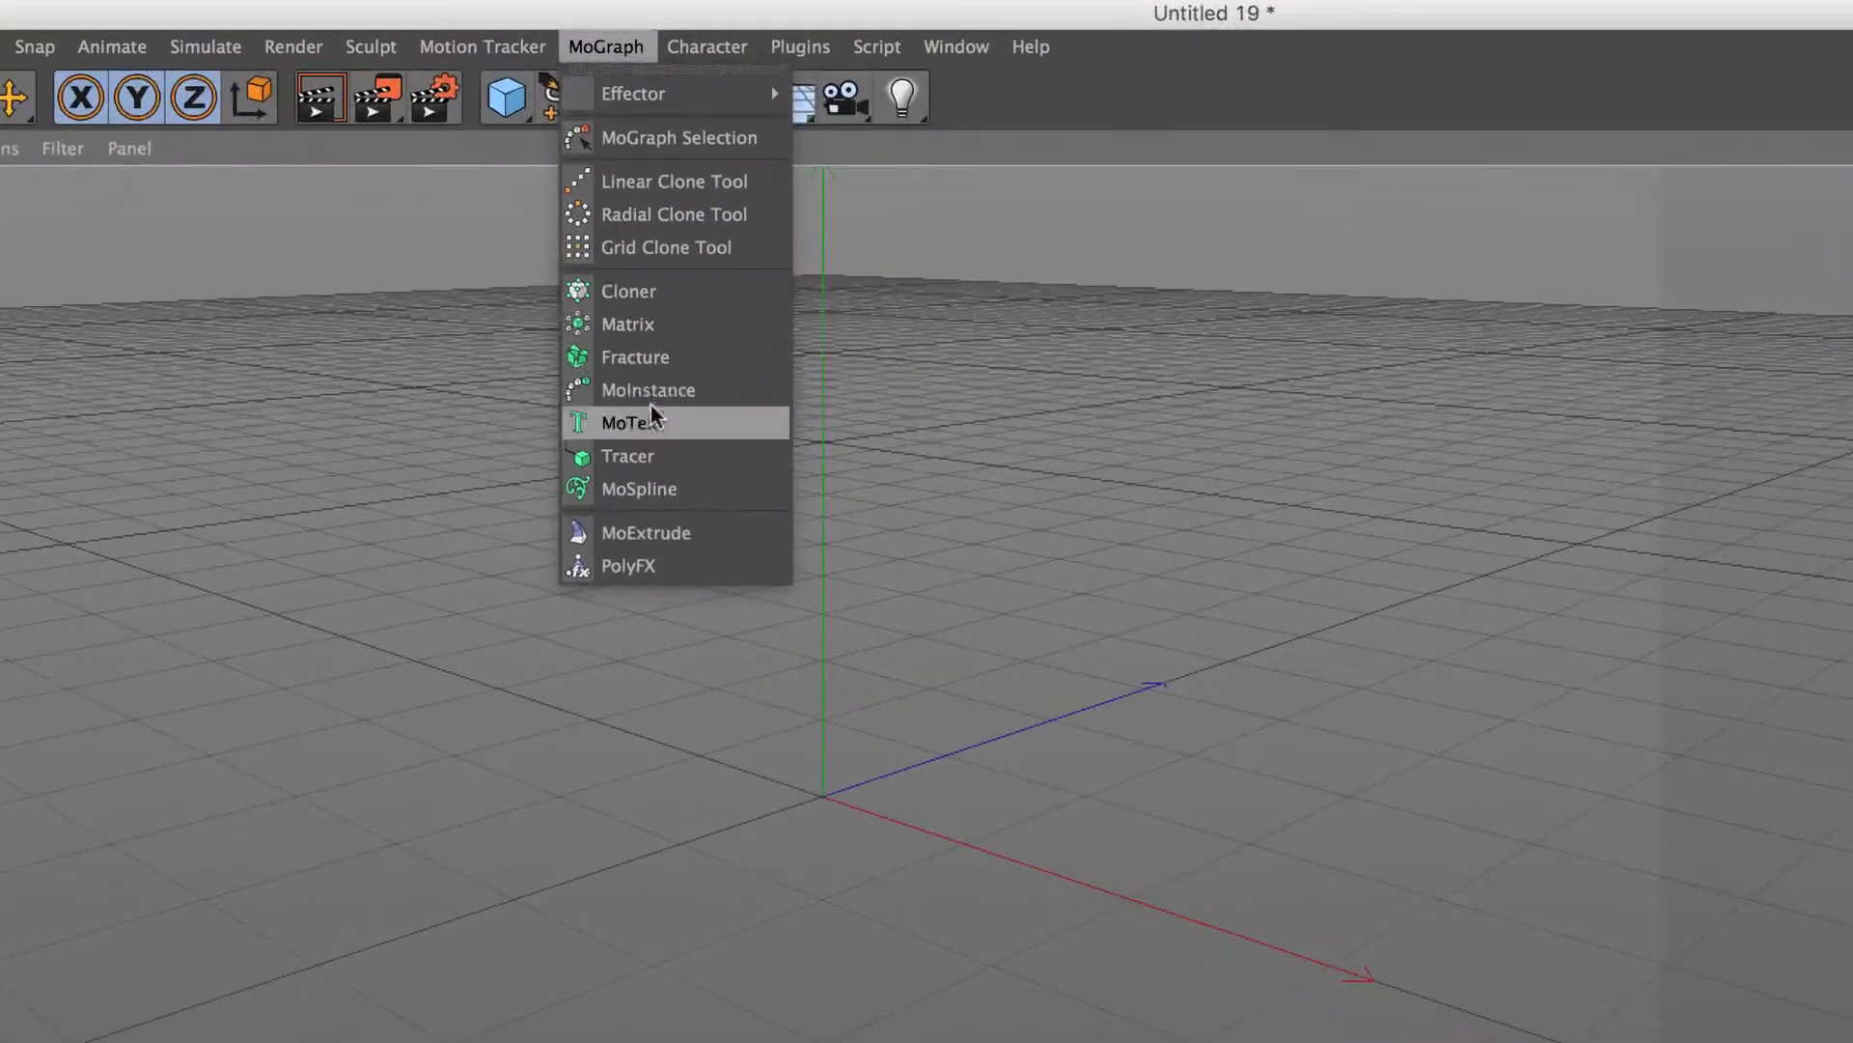
click(618, 303)
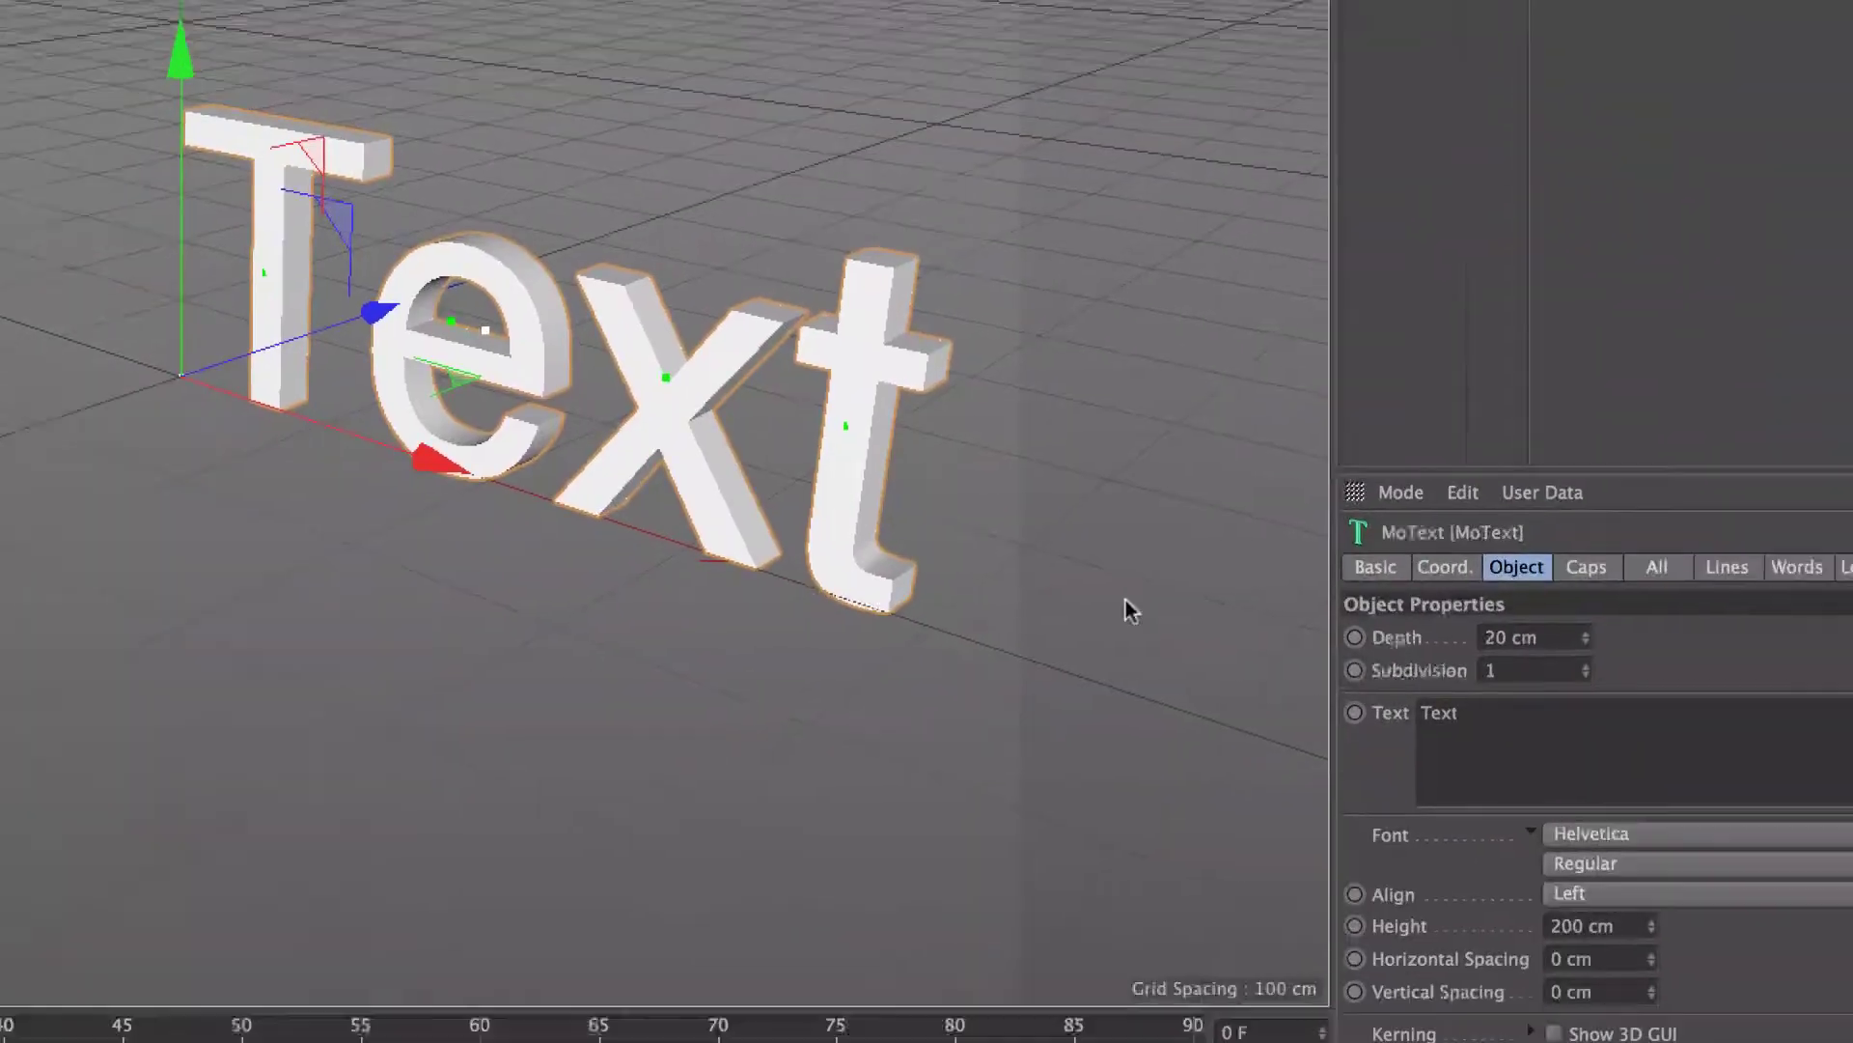
double_click(1276, 605)
text(Hanging)
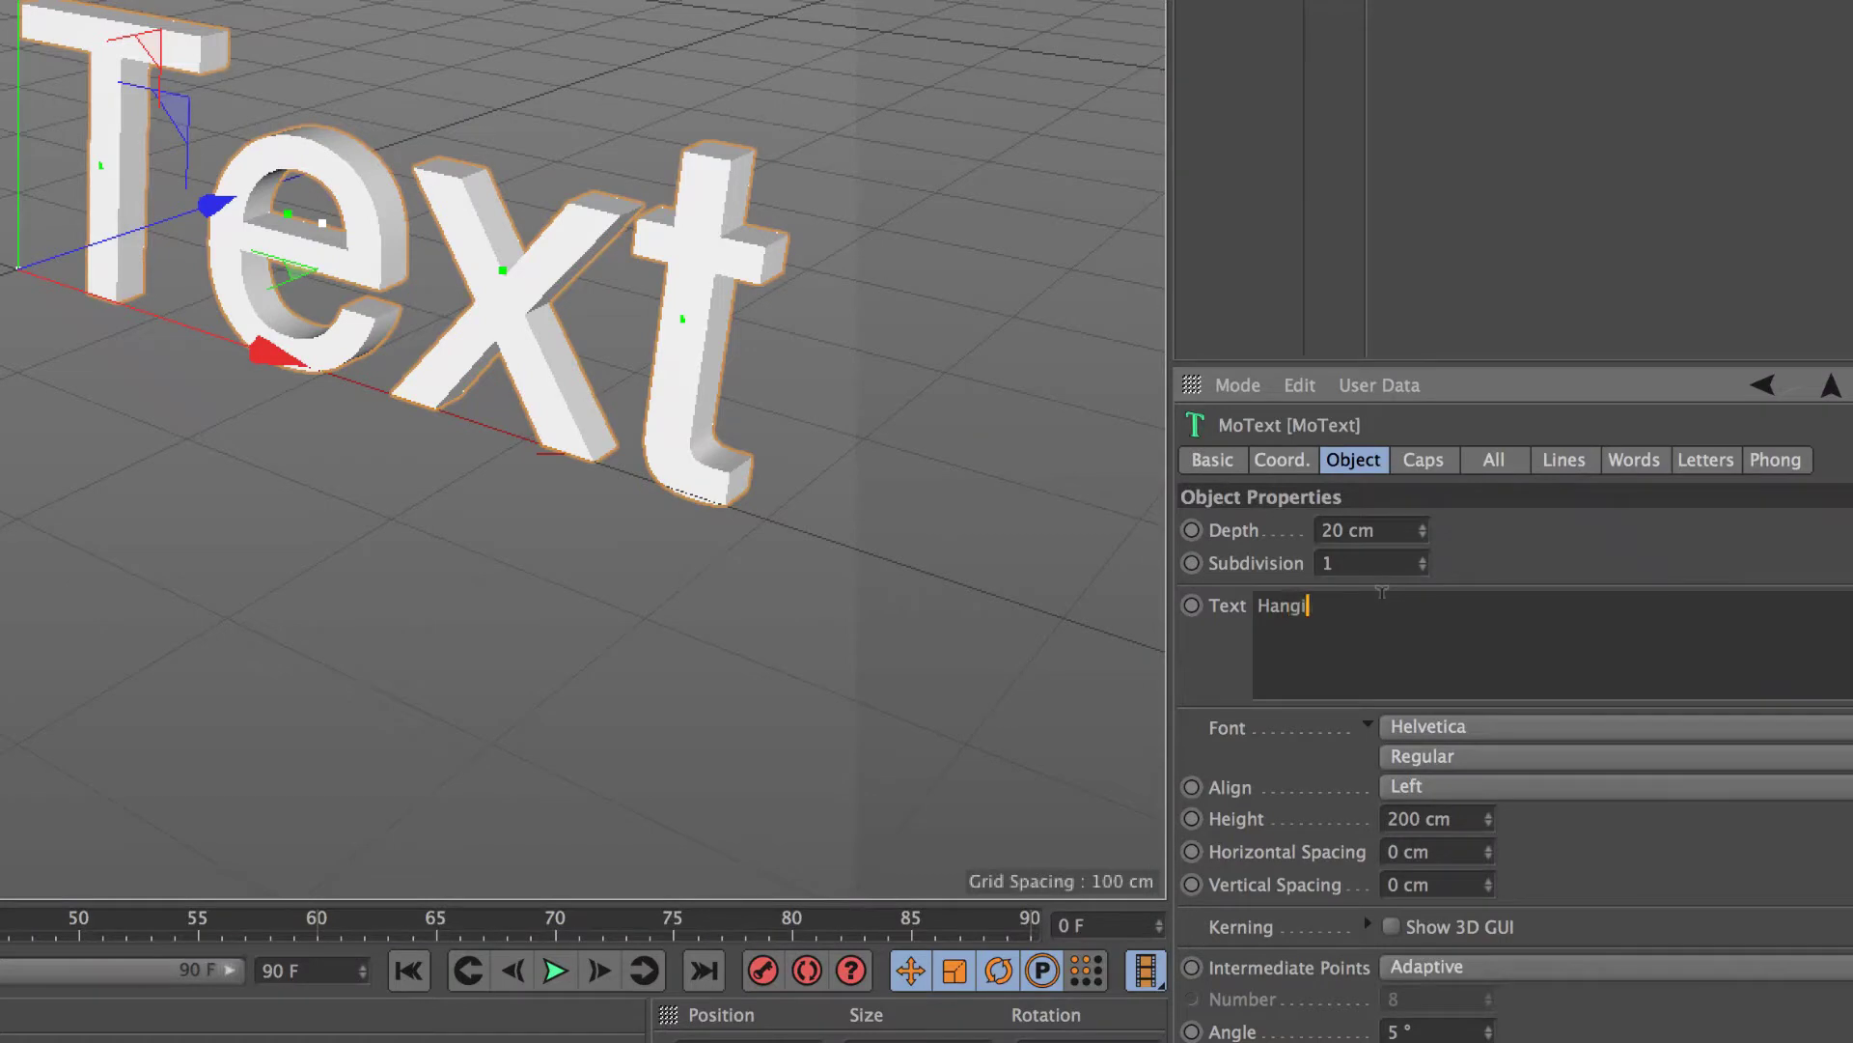
click(1496, 729)
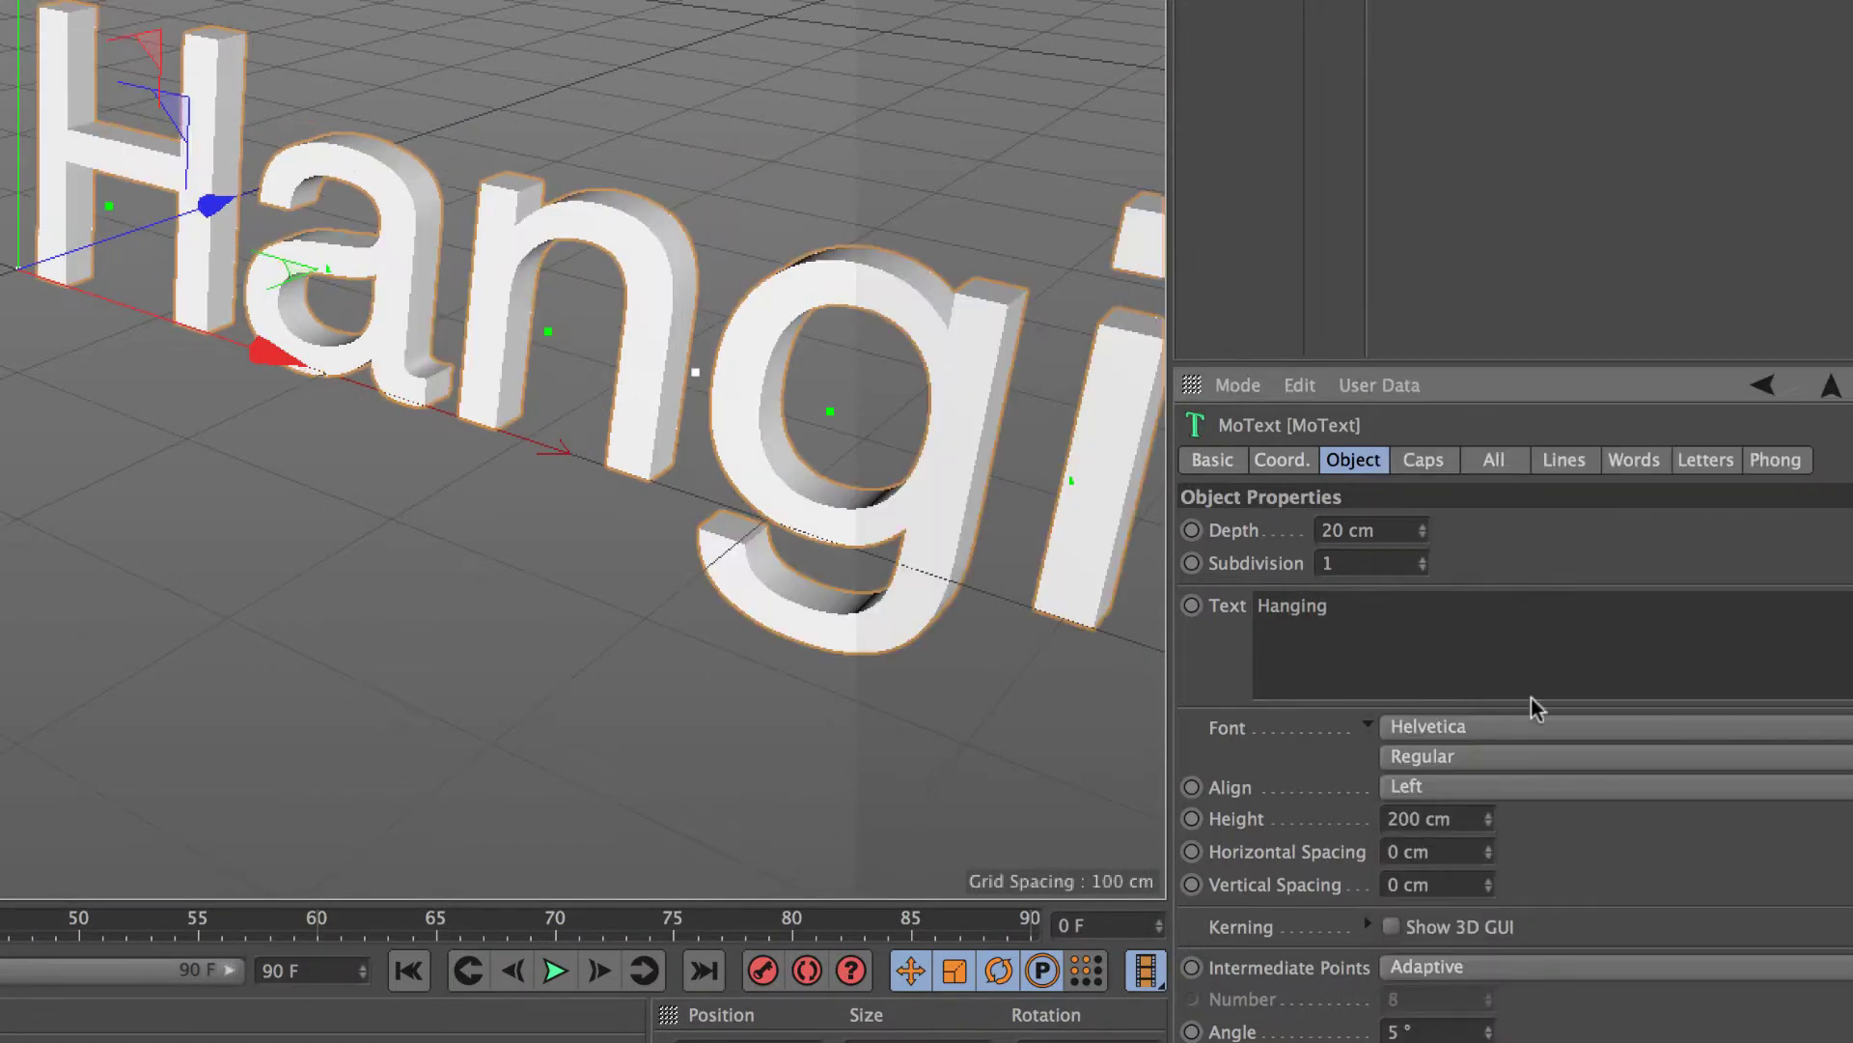
Step: Set the MoText font to GROBOLD with Middle alignment, then orbit to face it and deselect
click(1531, 736)
click(1453, 237)
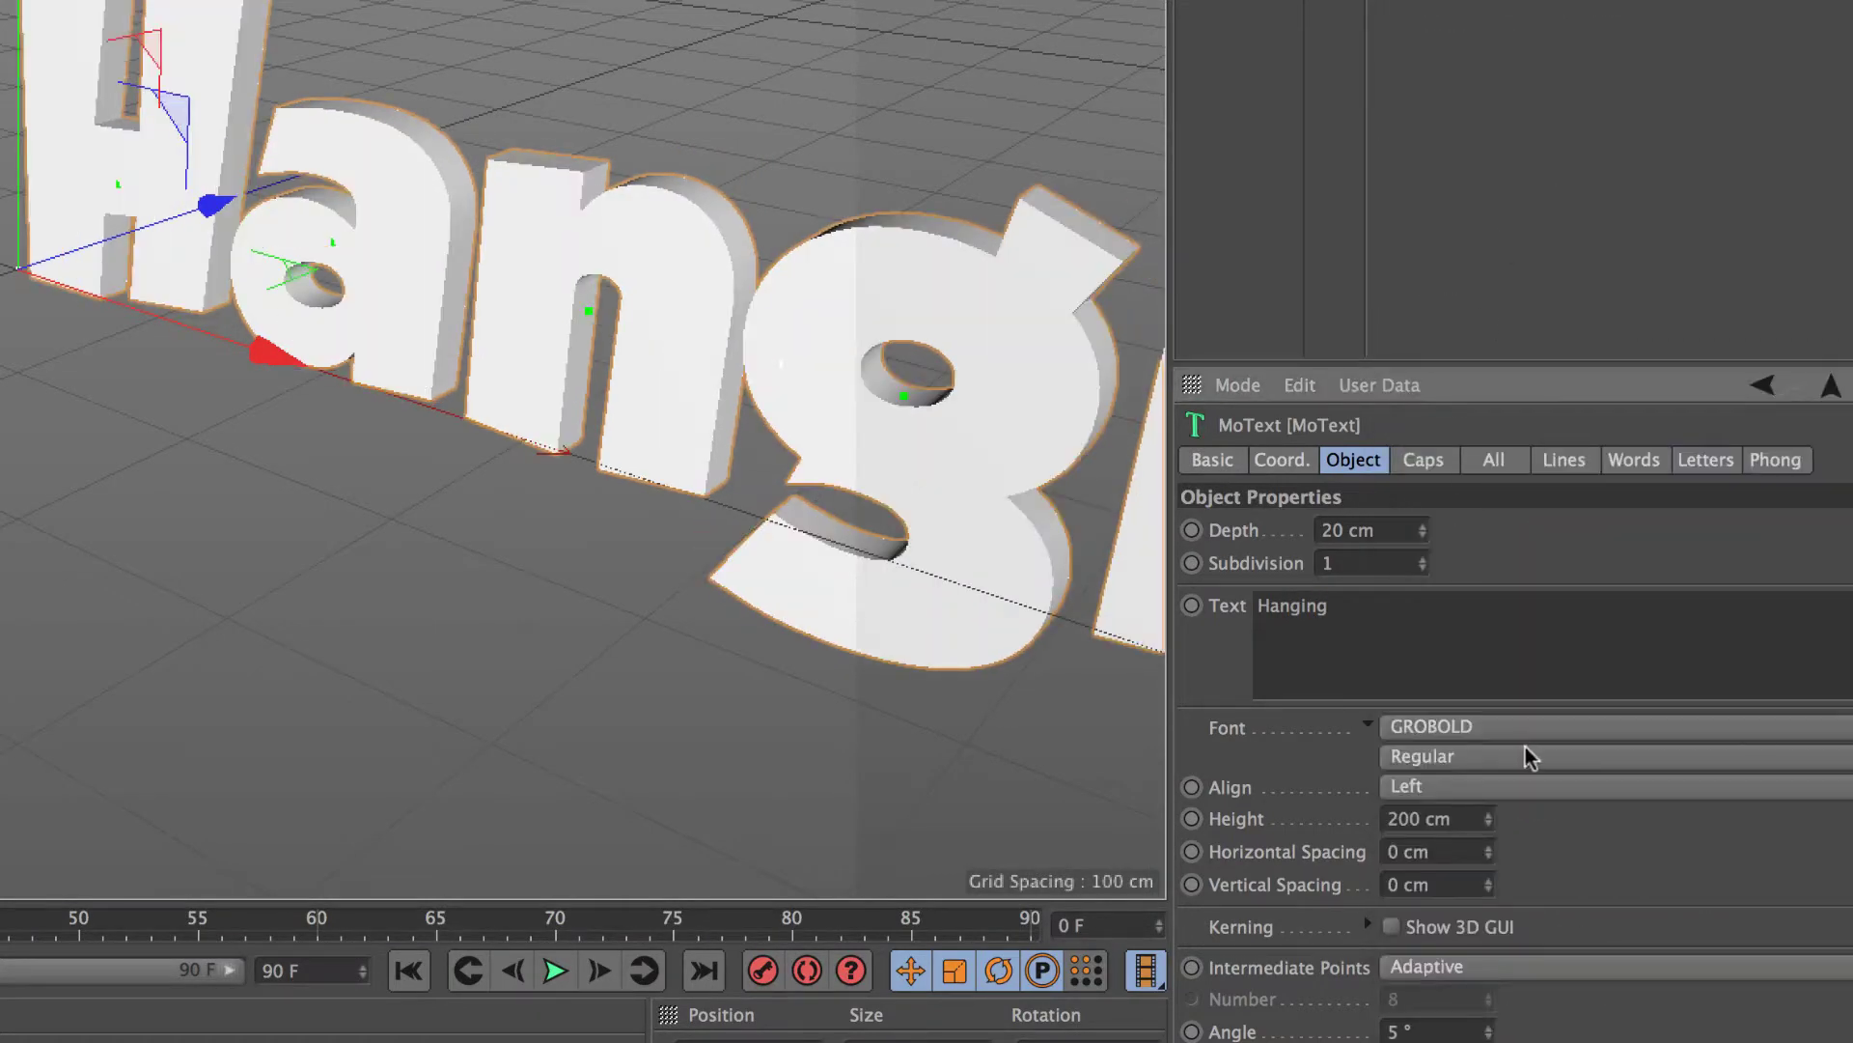
click(1510, 786)
click(1463, 850)
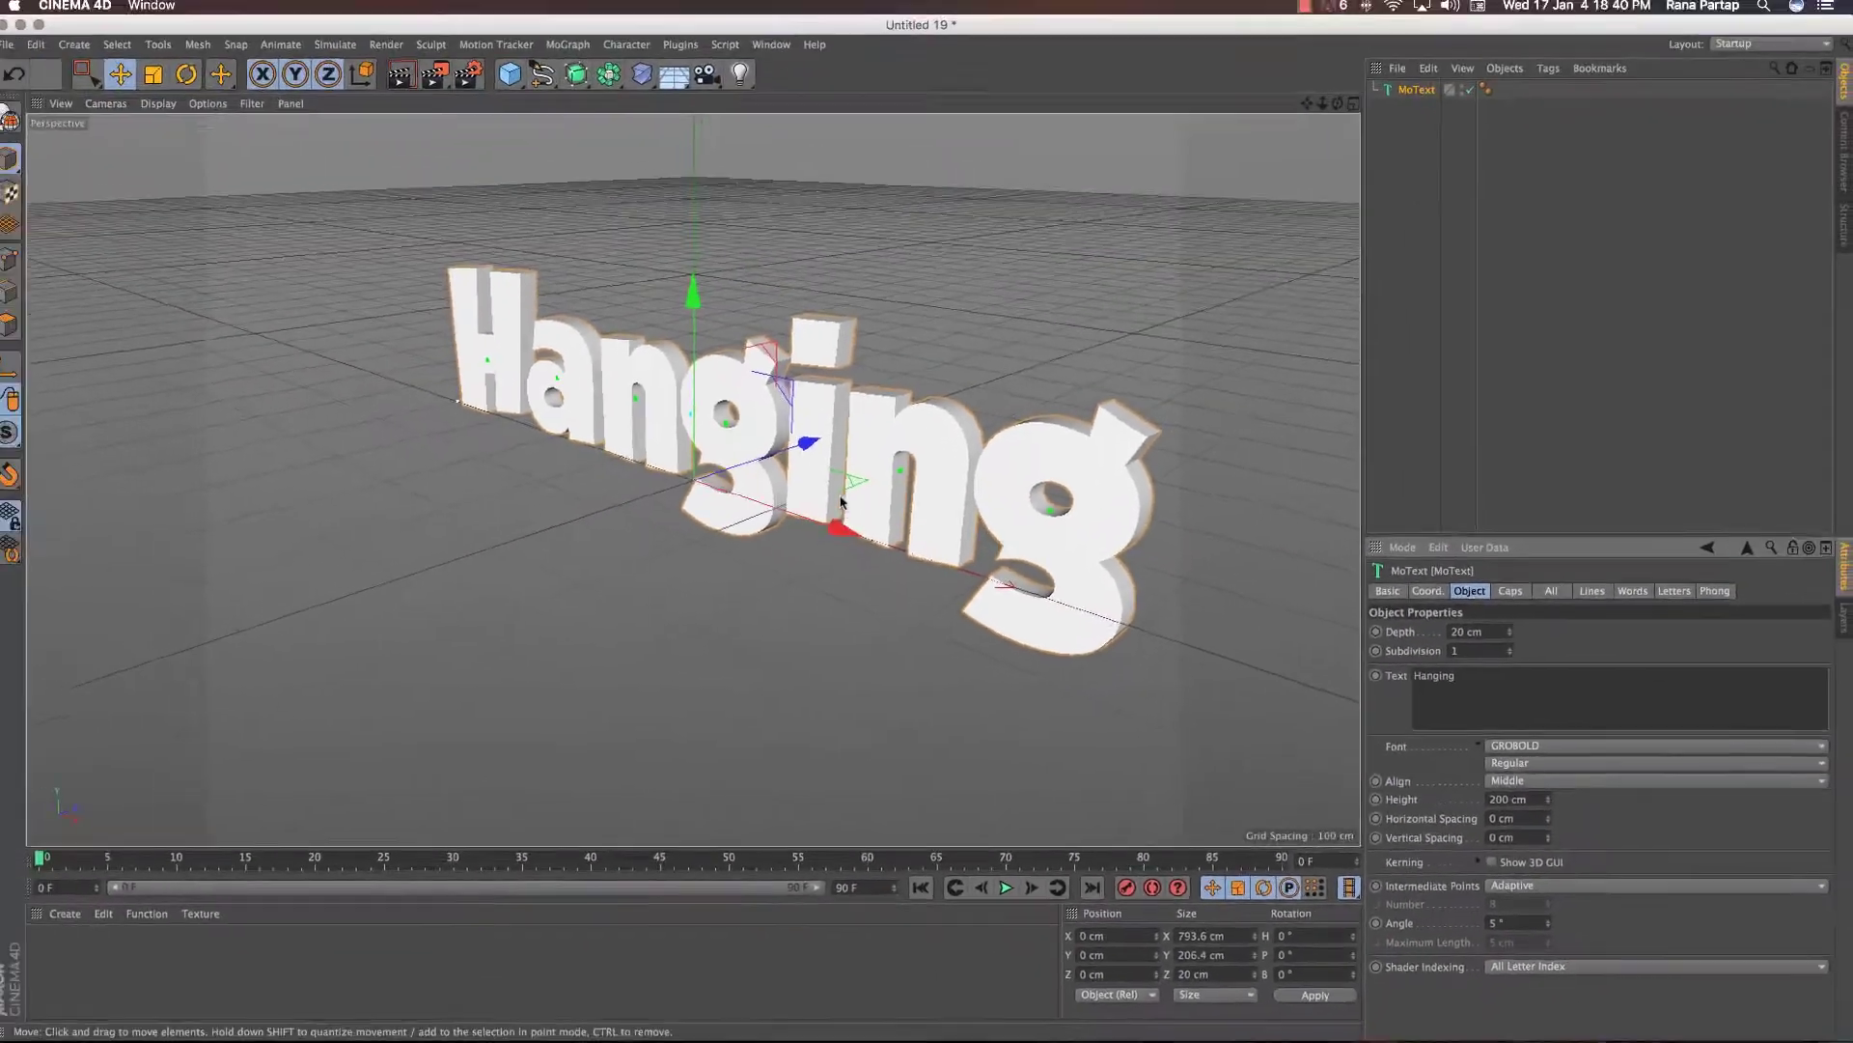
alt+drag(929, 467, 769, 345)
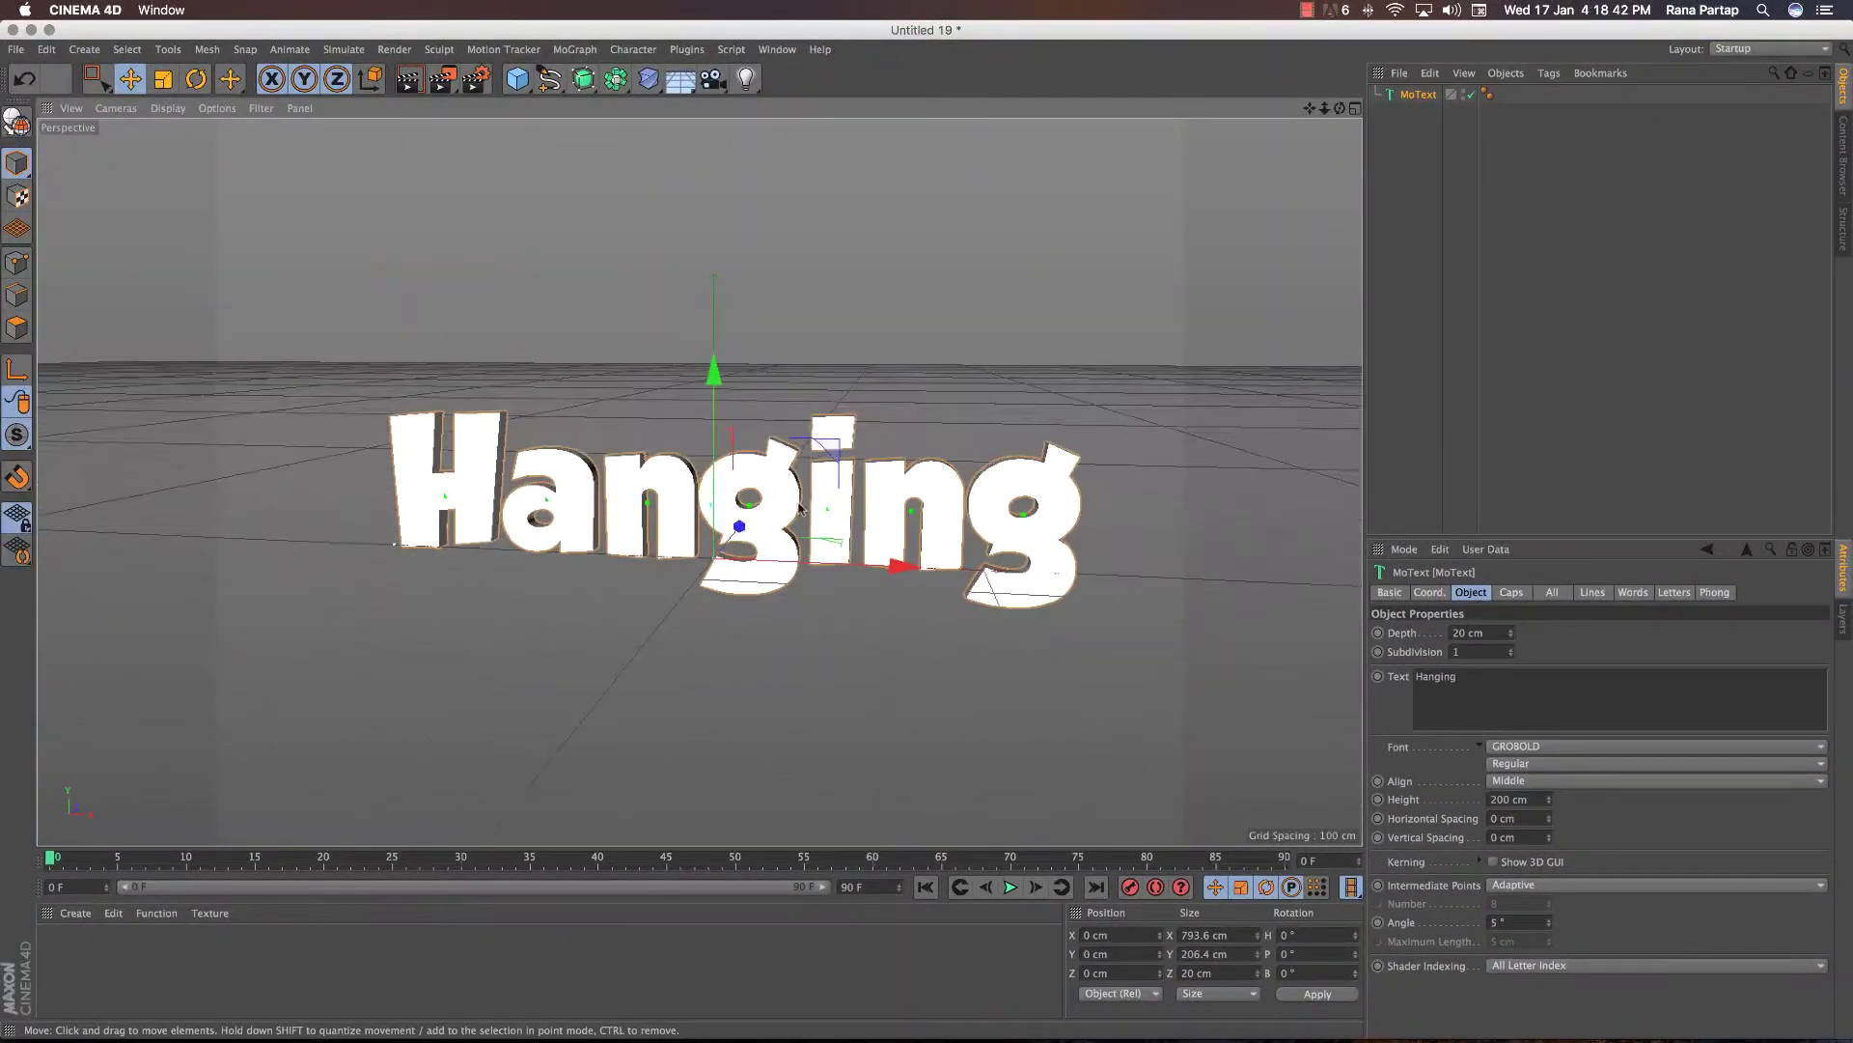
click(769, 345)
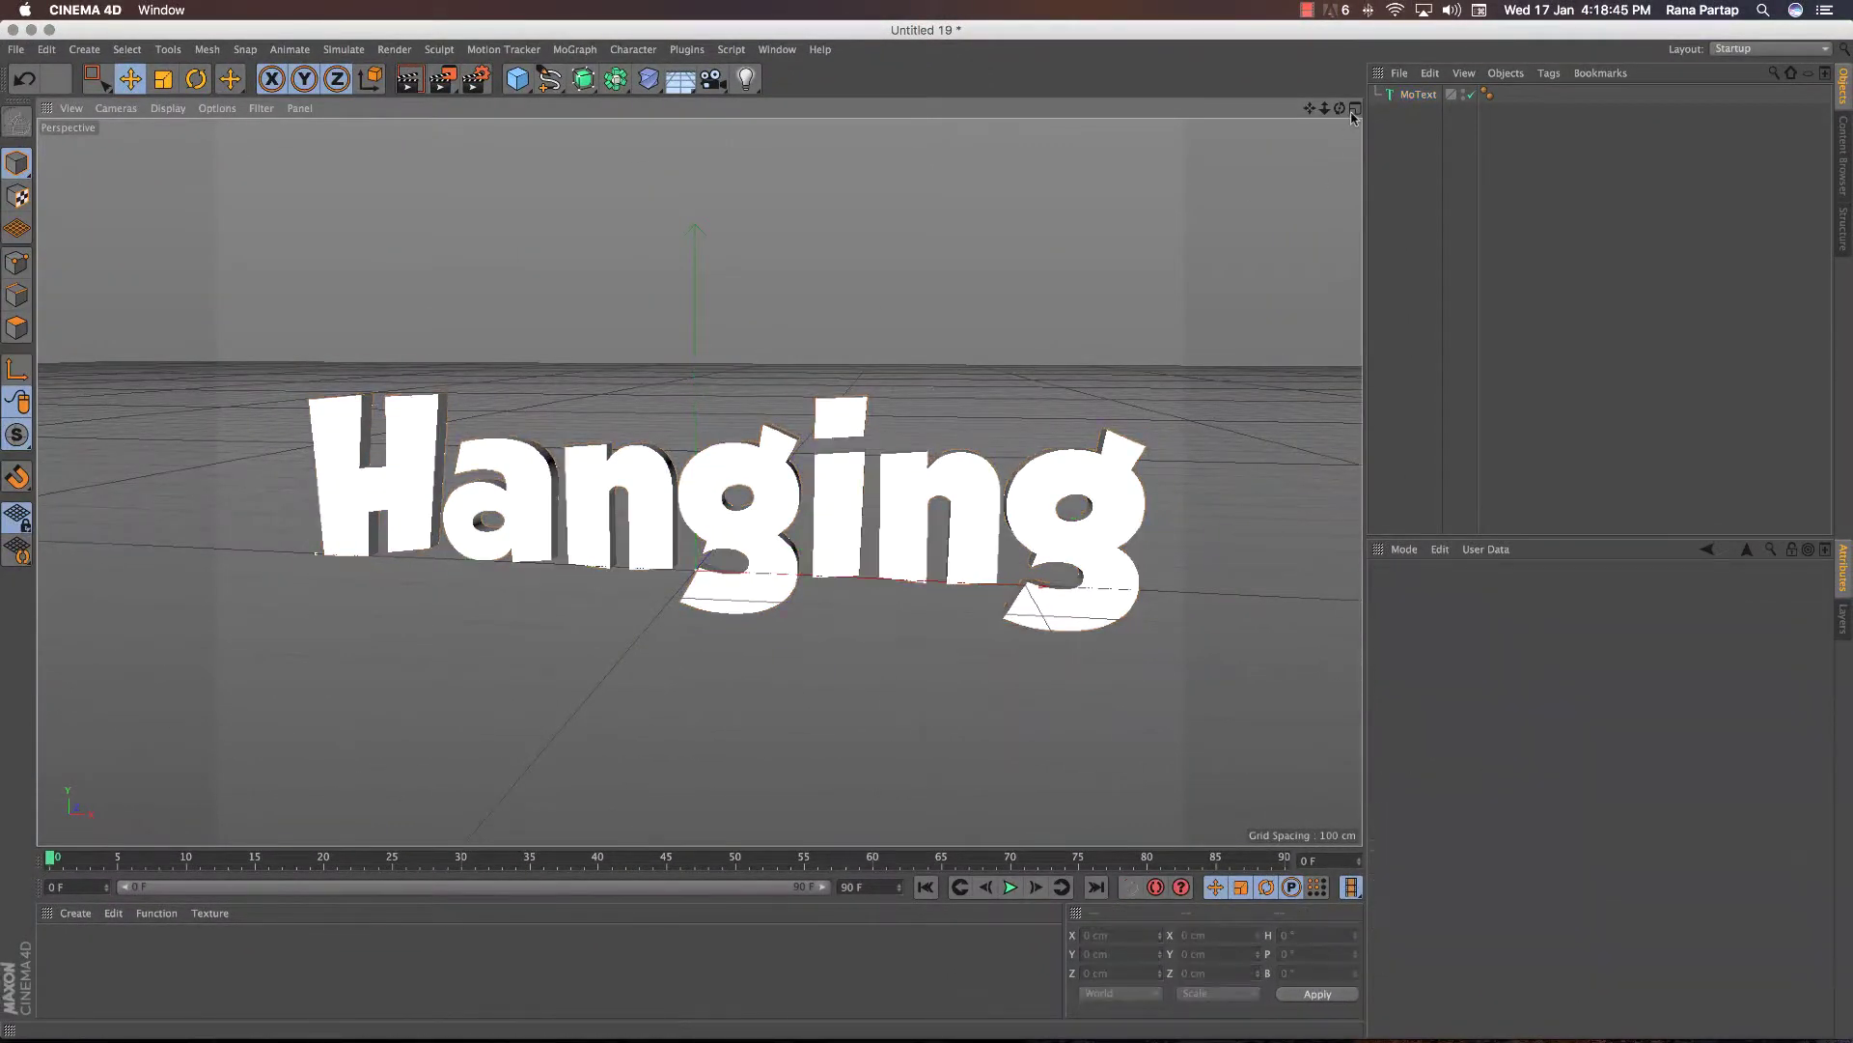
Step: Add a cube scaled down to 16.6 cm at X −375.787 cm, the text's left end, and show four viewports
click(518, 79)
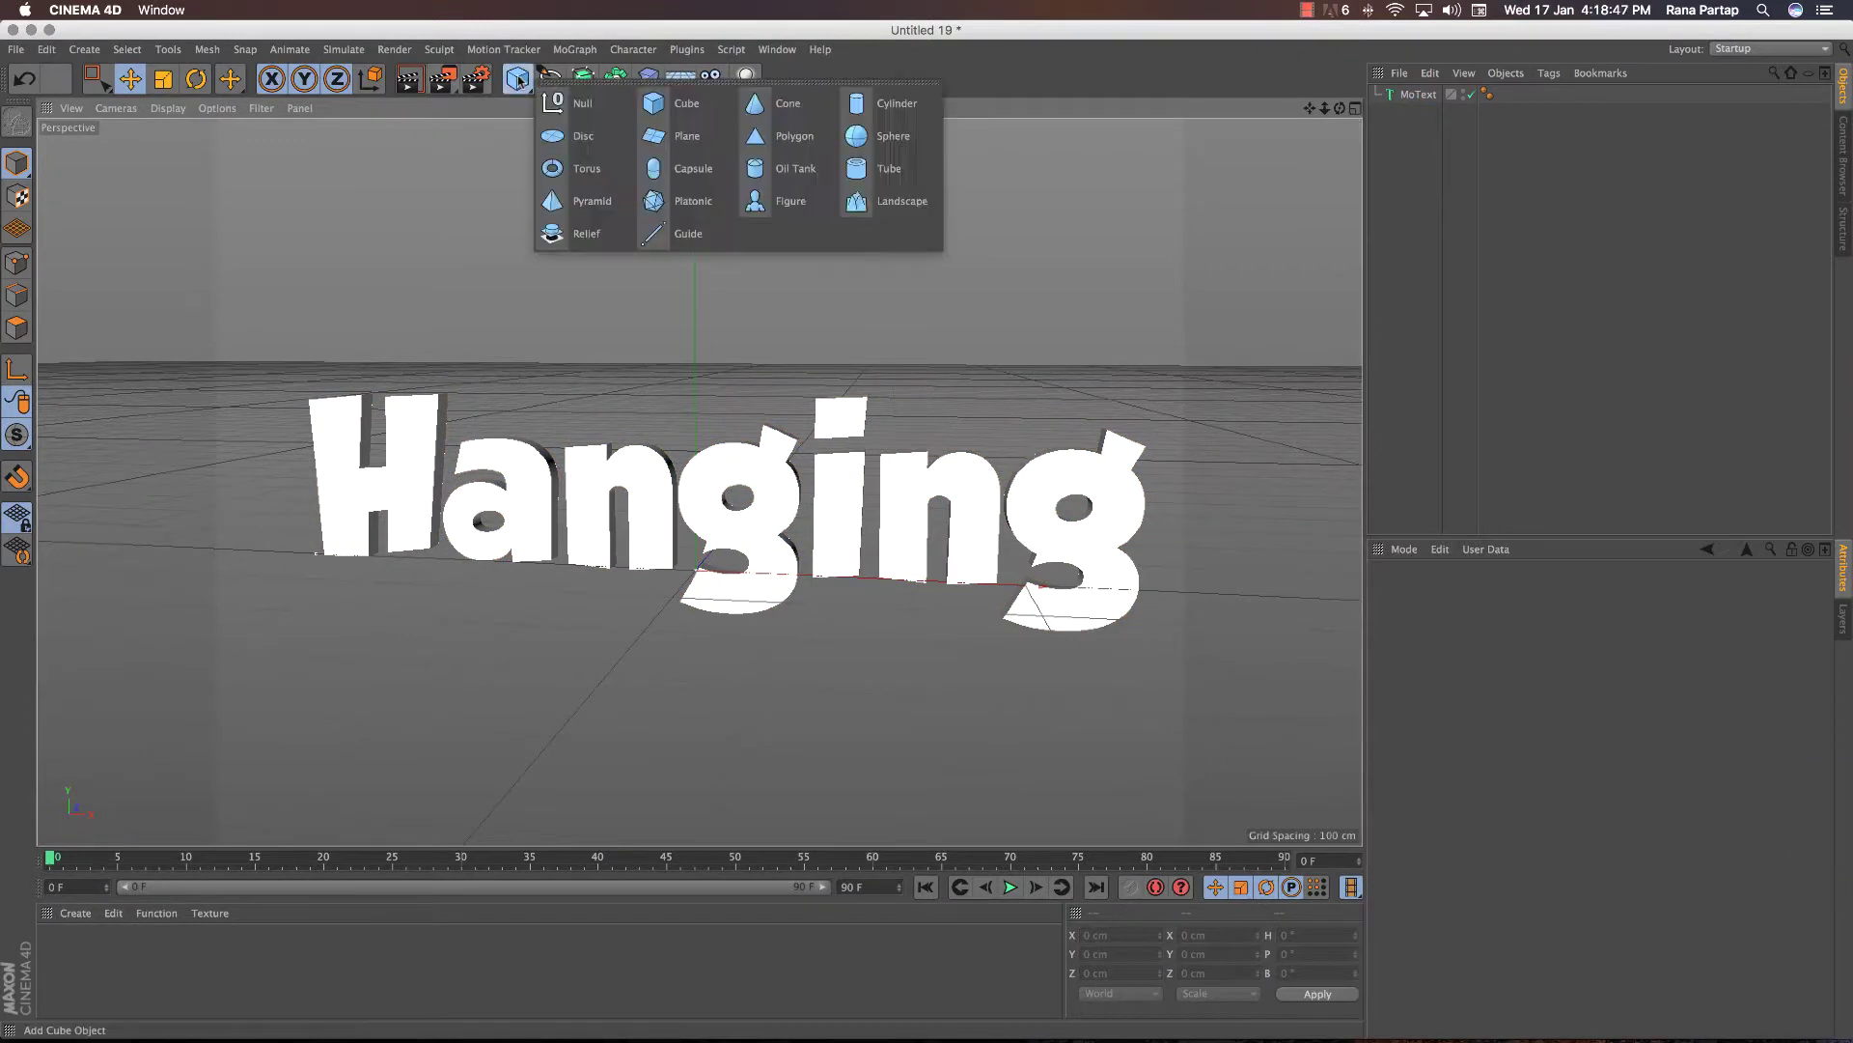
click(666, 101)
click(163, 79)
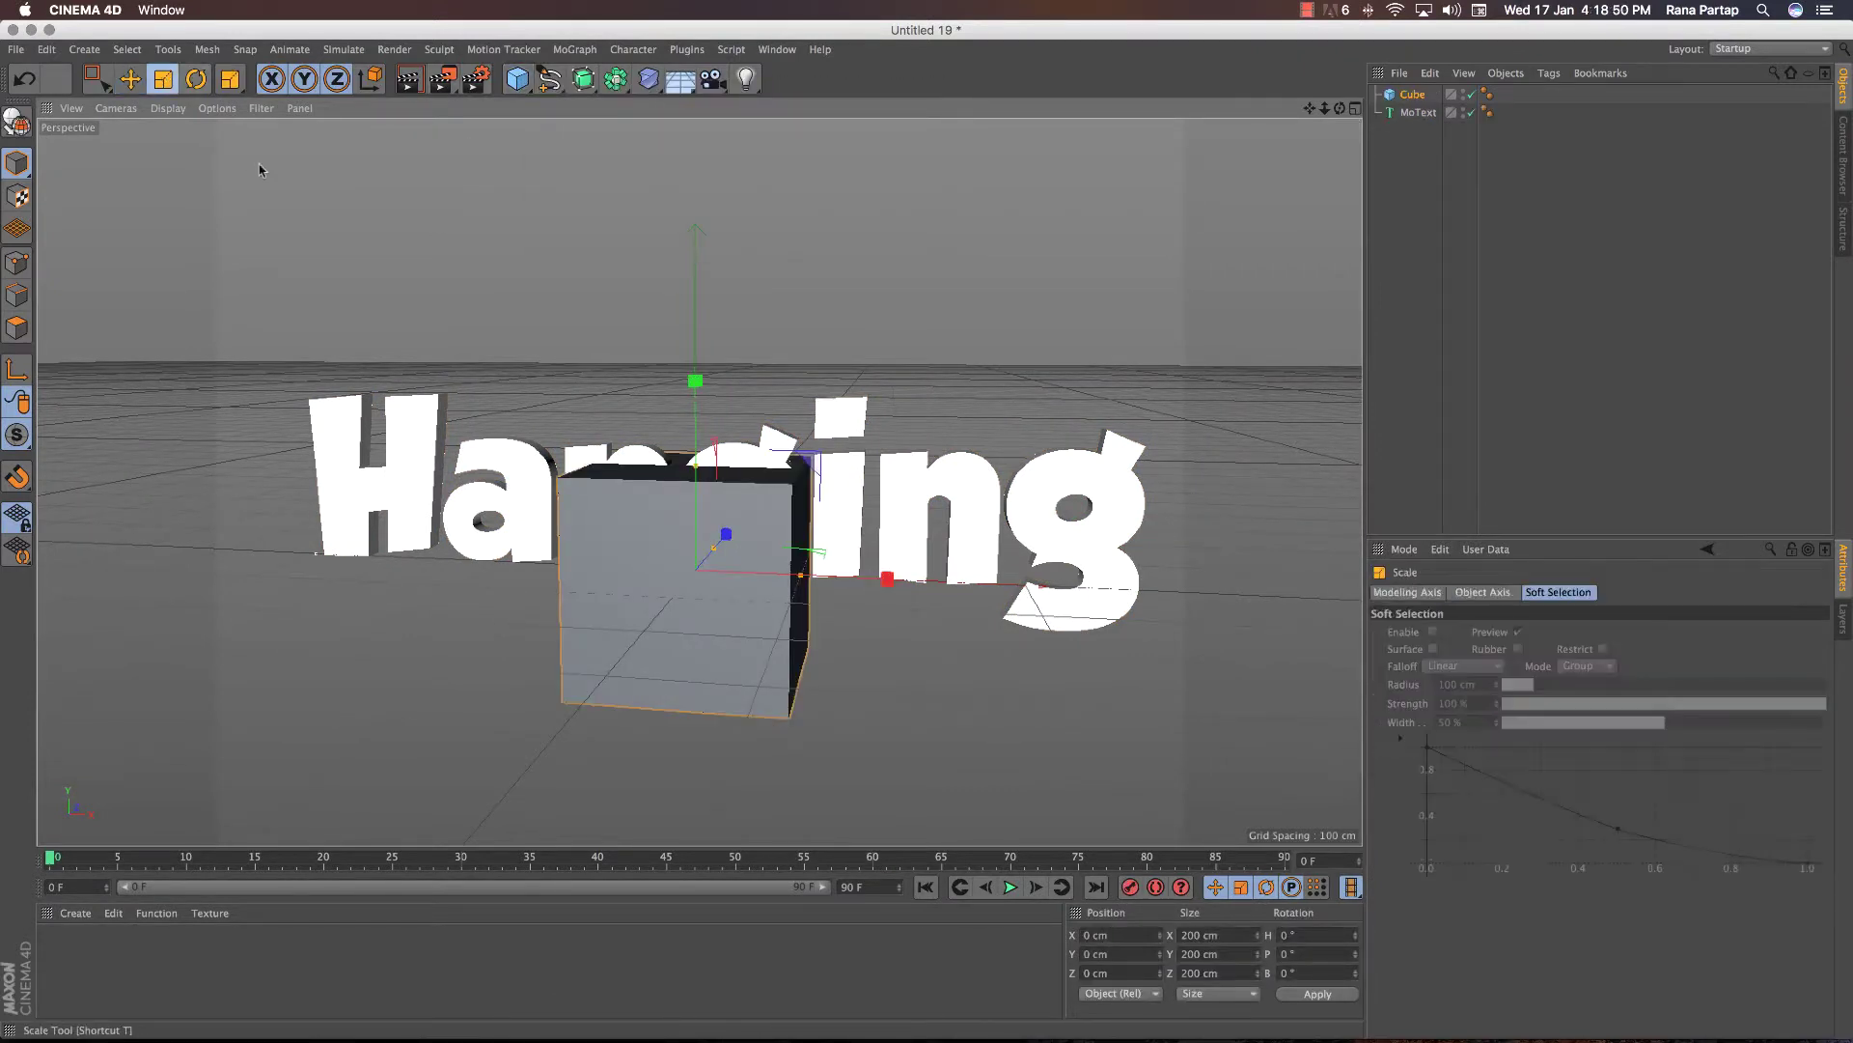
mouse_move(676, 632)
mouse_down()
mouse_move(527, 634)
mouse_move(327, 798)
mouse_up()
click(97, 79)
click(194, 129)
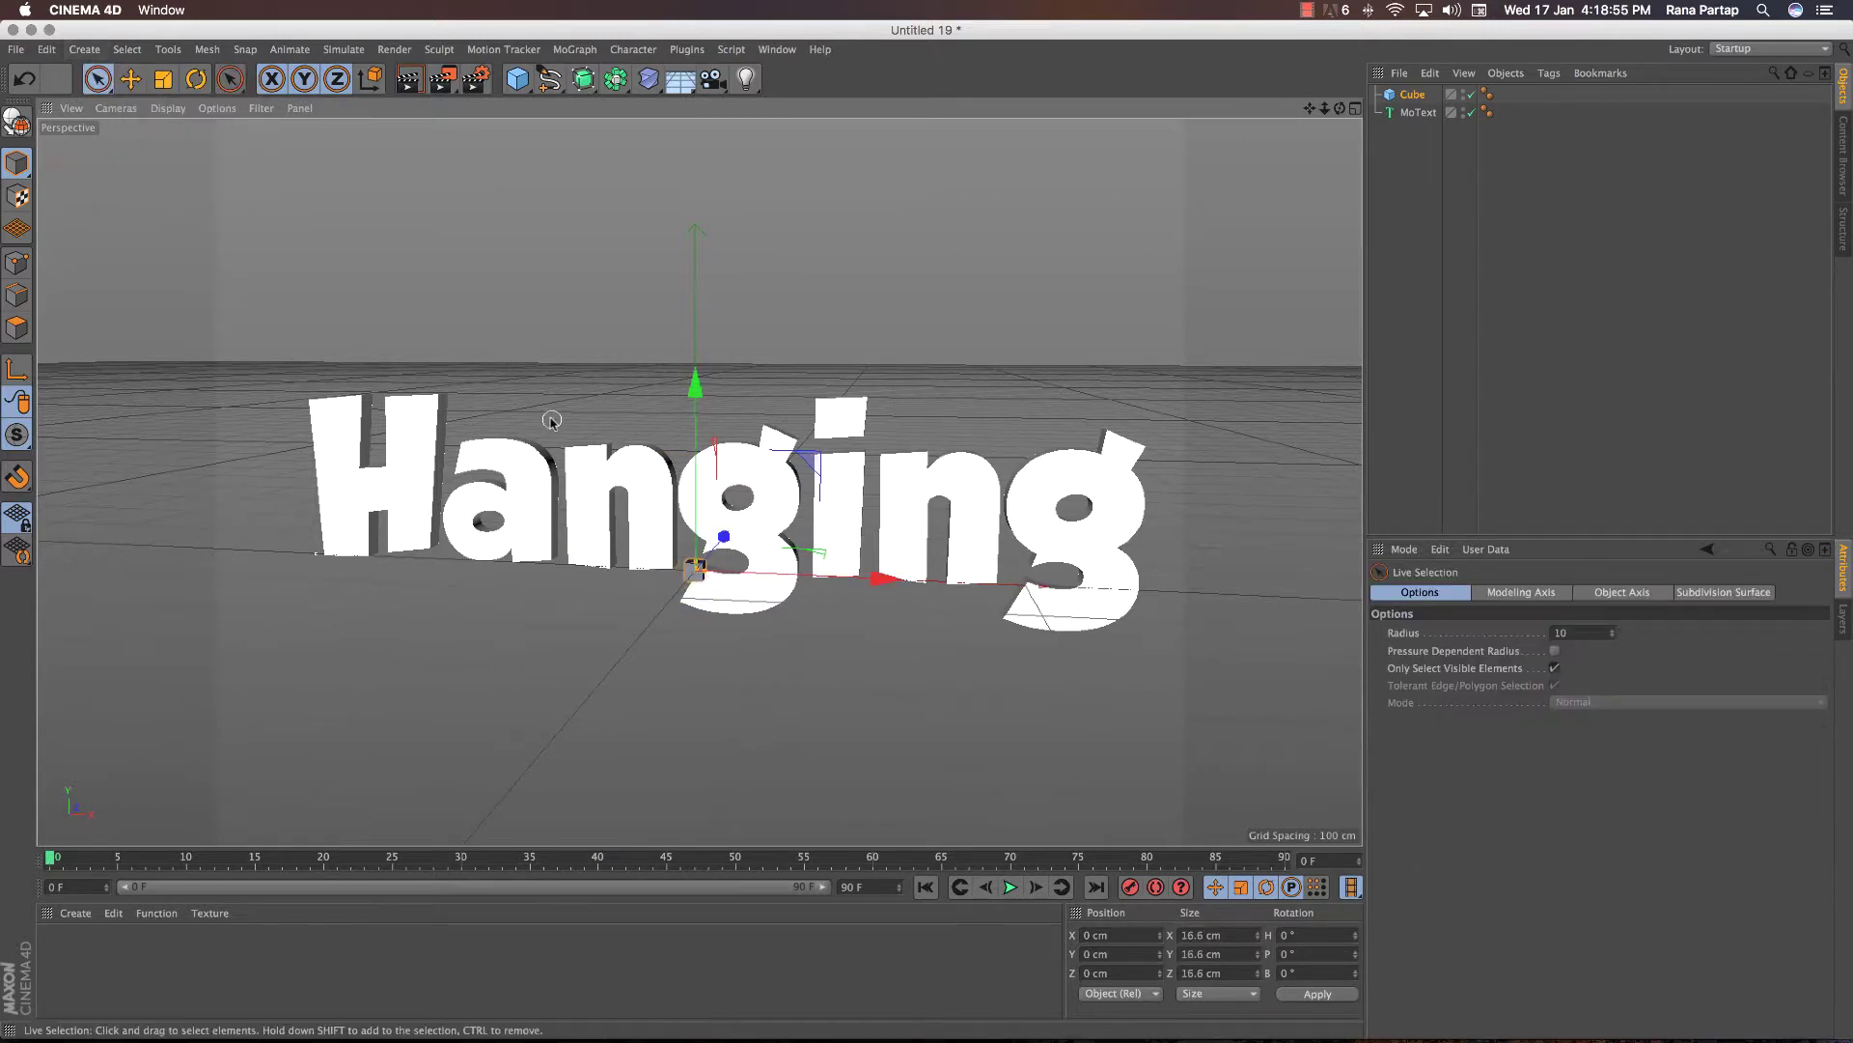
drag(887, 579, 514, 570)
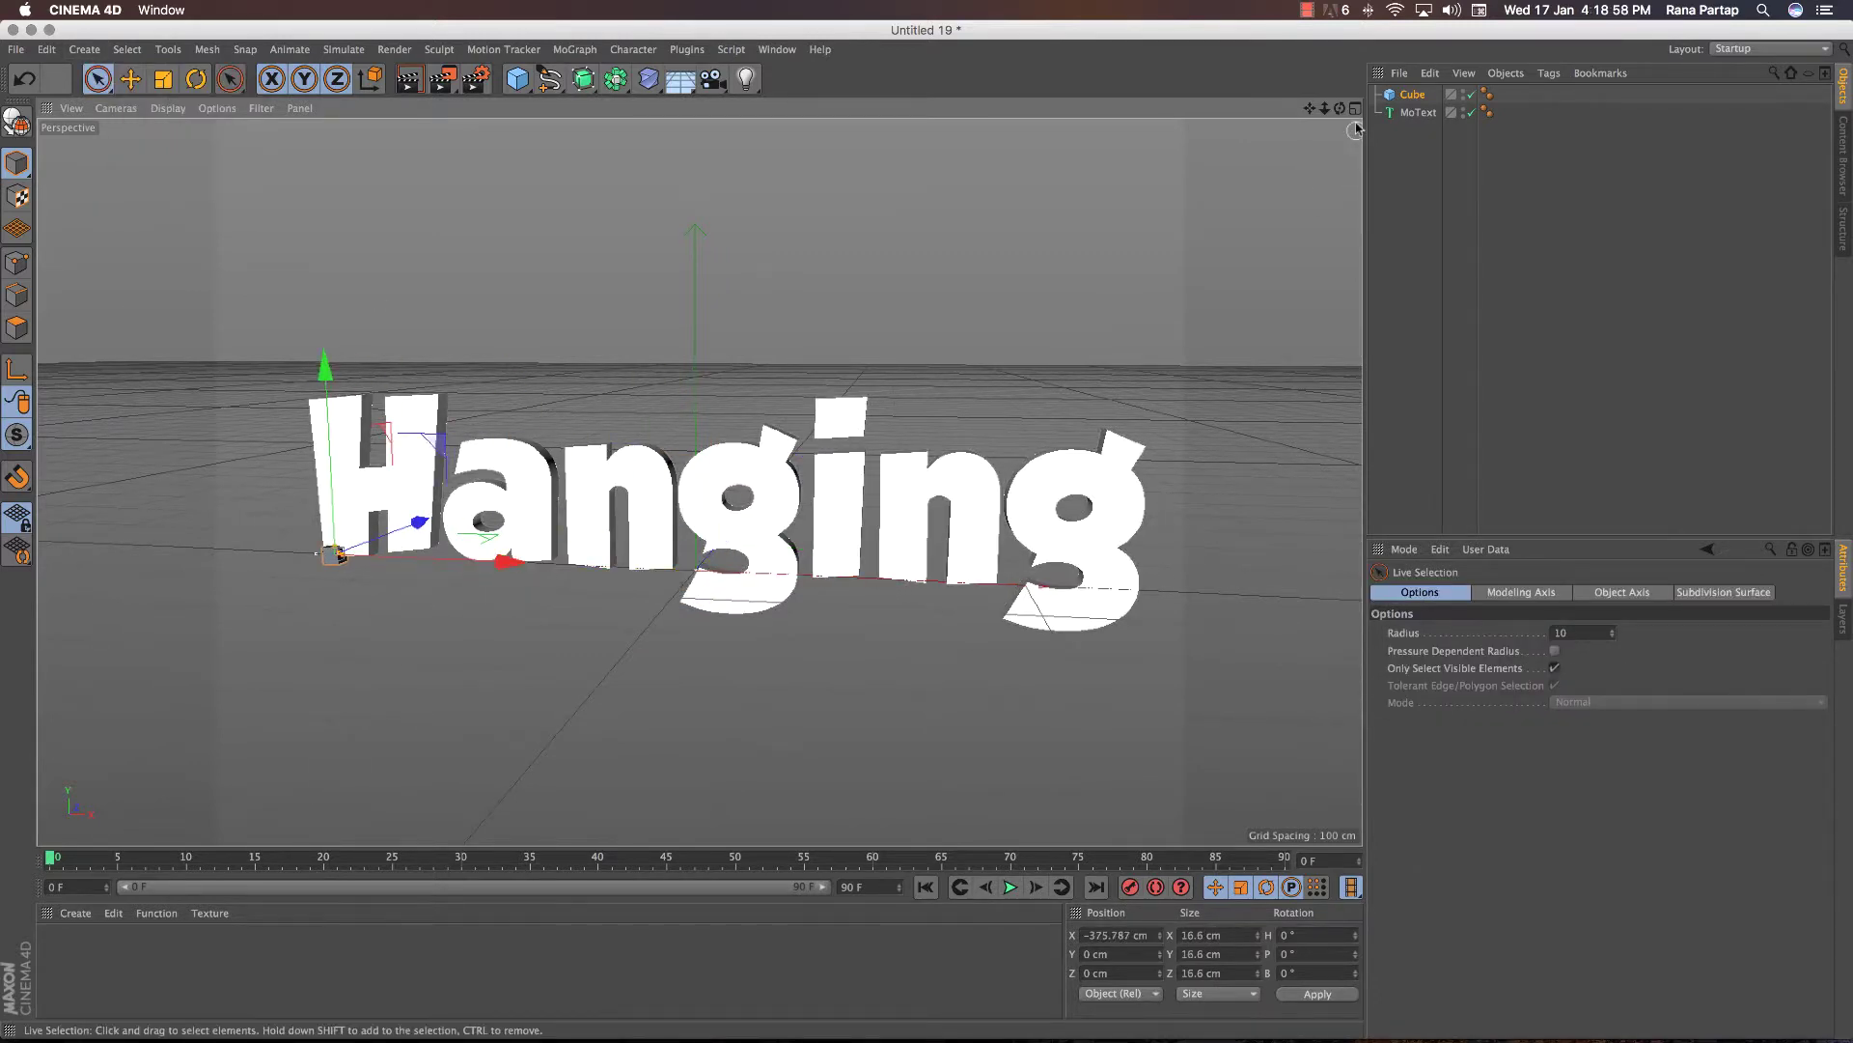
middle_click(955, 649)
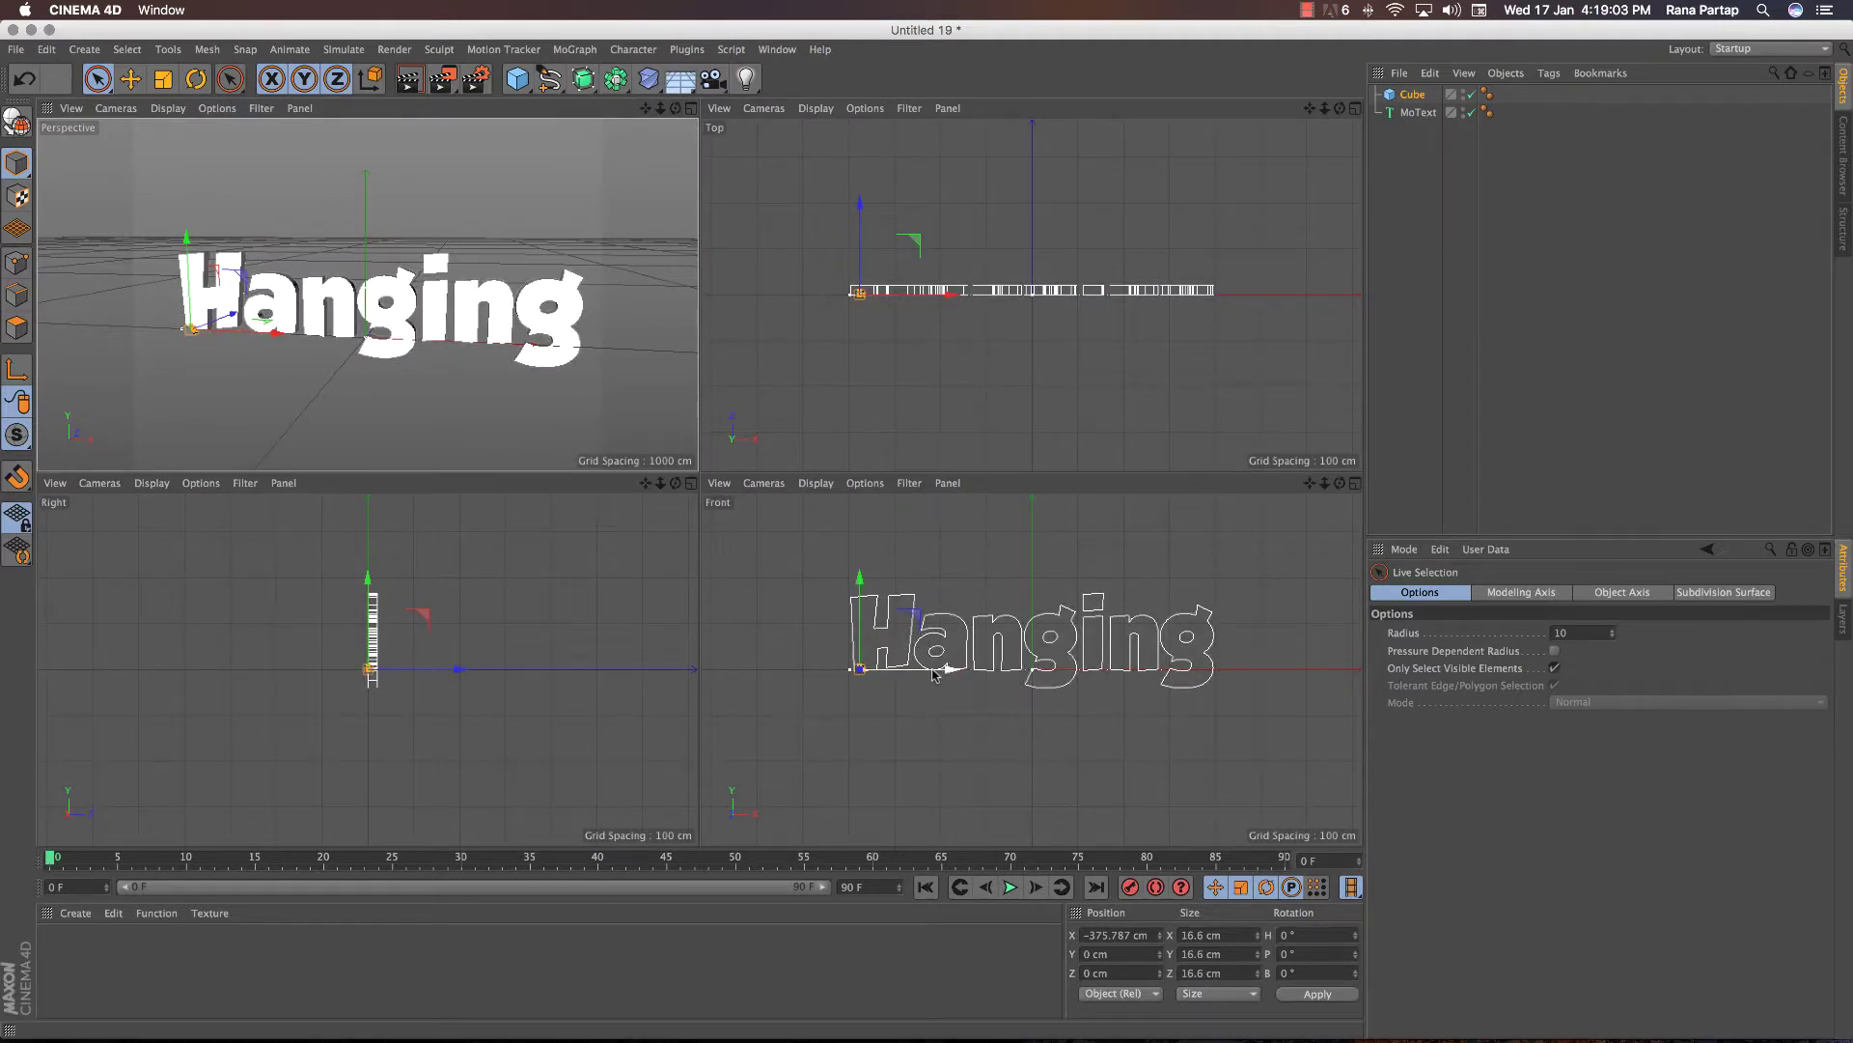
Step: Make the cube editable with C and copy it as Cube.1 at the text's right end
click(1414, 96)
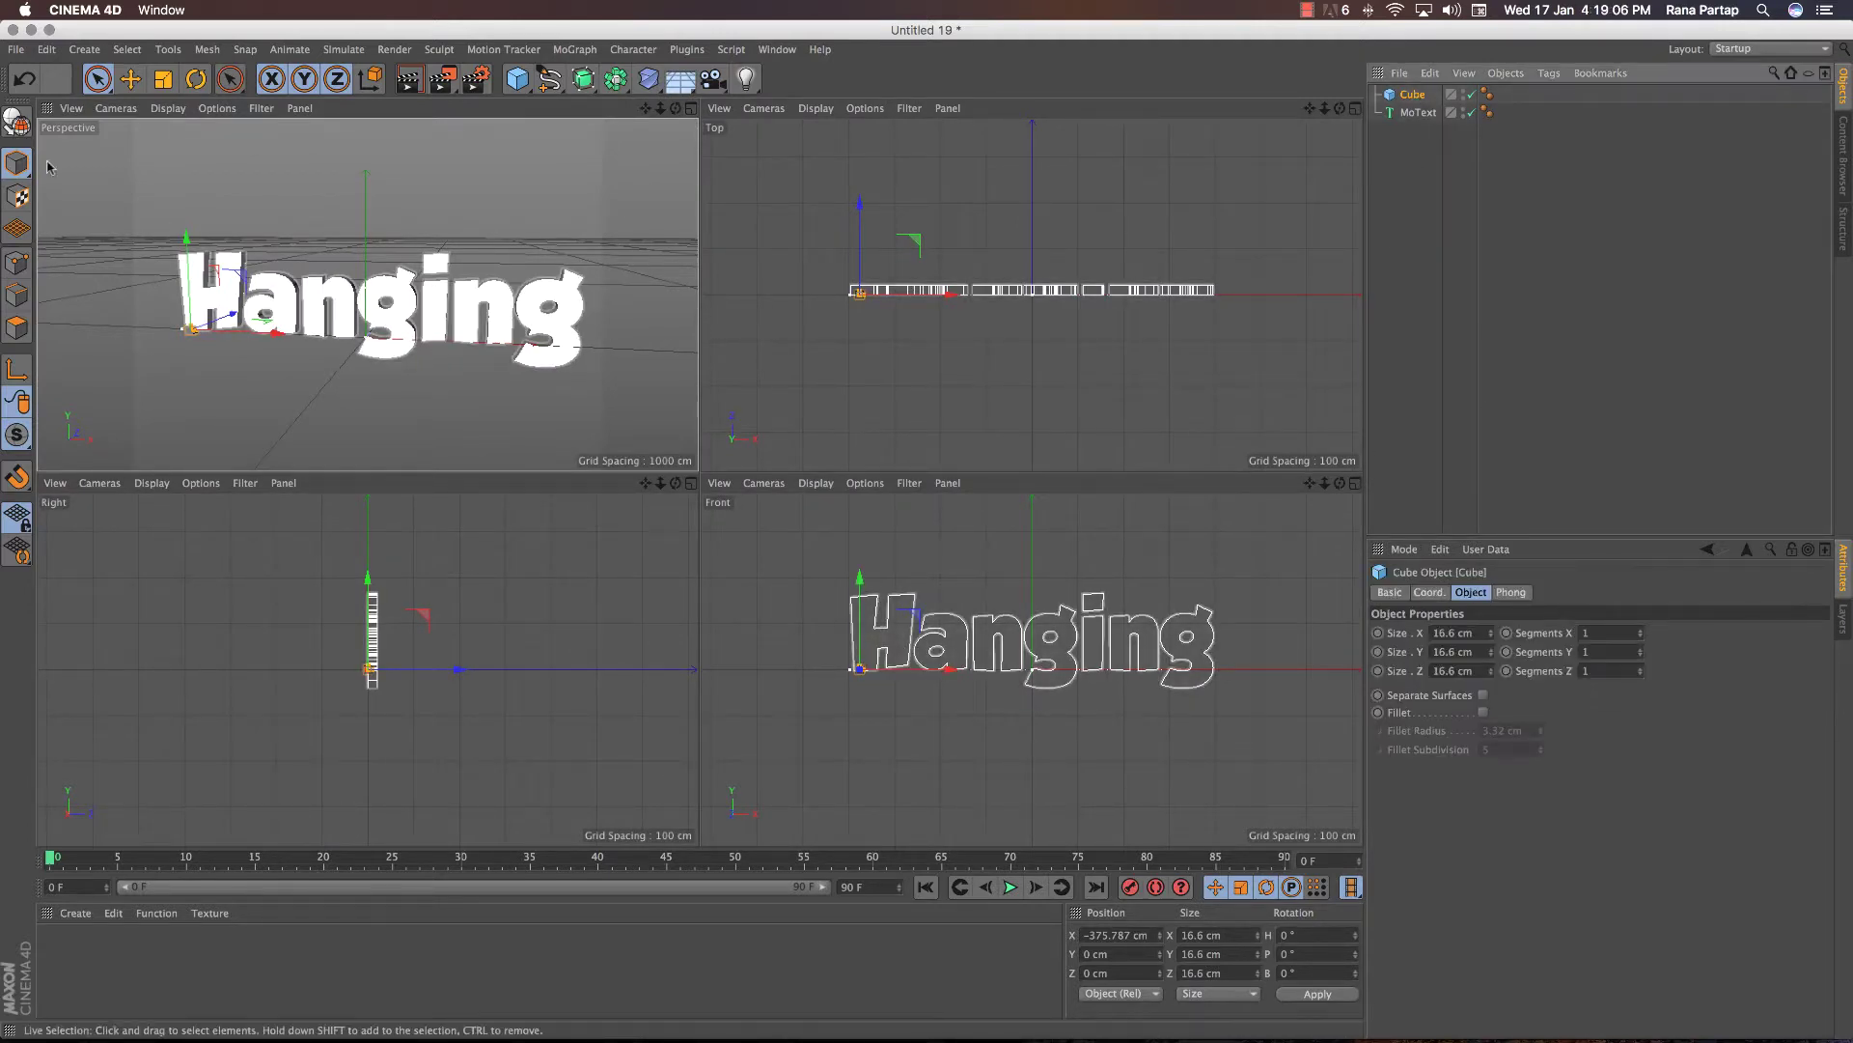
key(c)
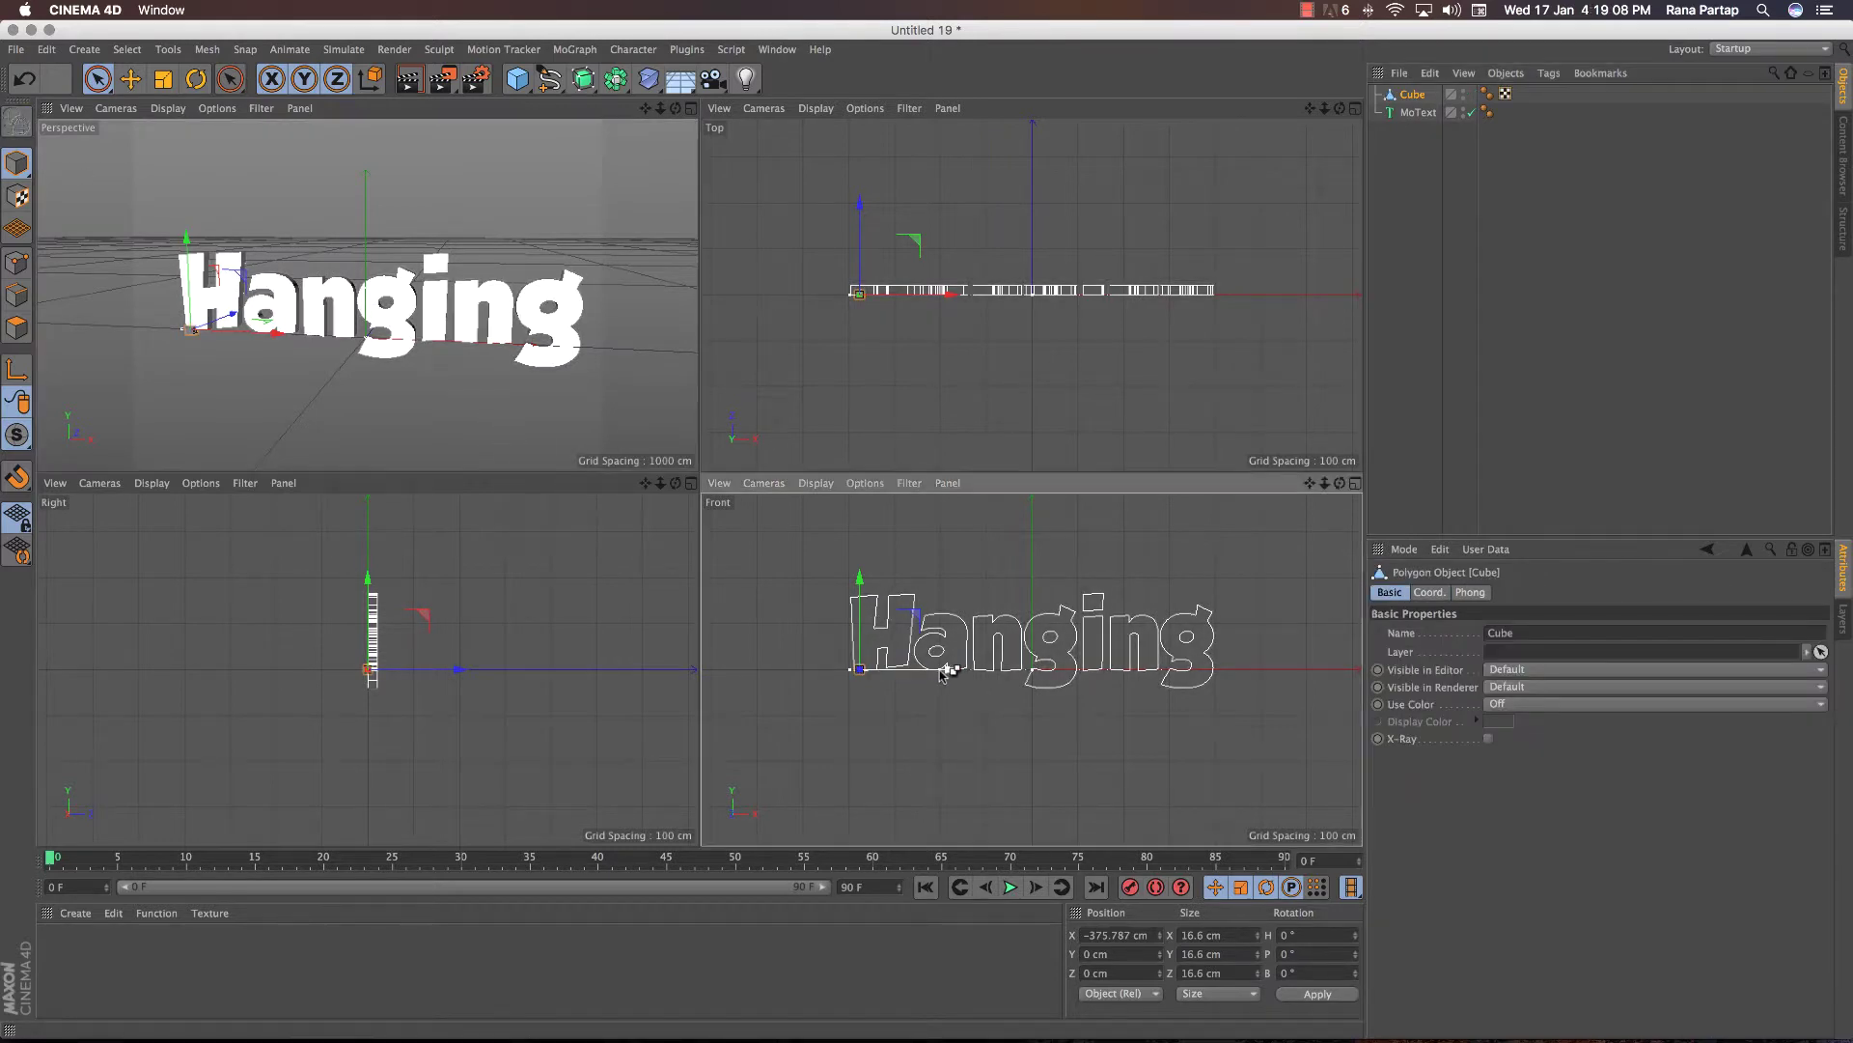
ctrl+drag(949, 669, 1293, 703)
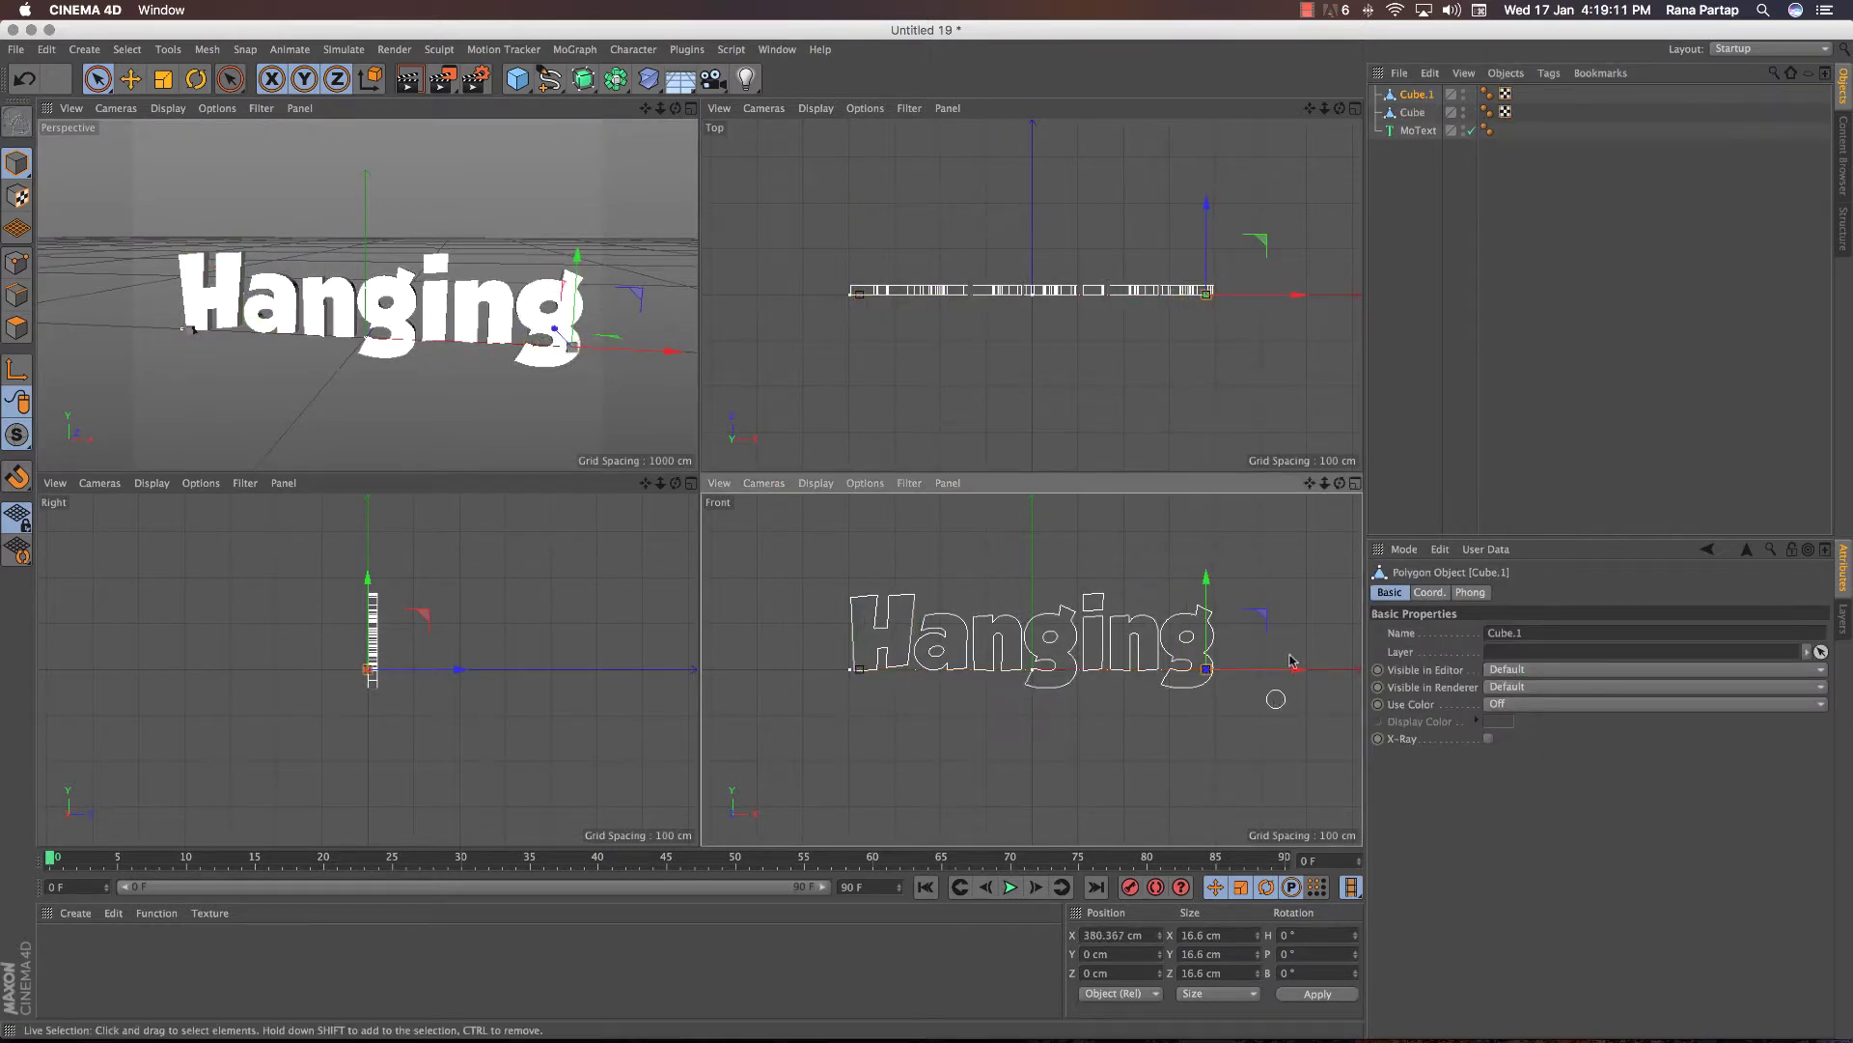
Step: Raise both cubes to Y 521.213 cm and spread them further beyond each text end
shift+click(1413, 112)
alt+middle_drag(975, 669, 984, 756)
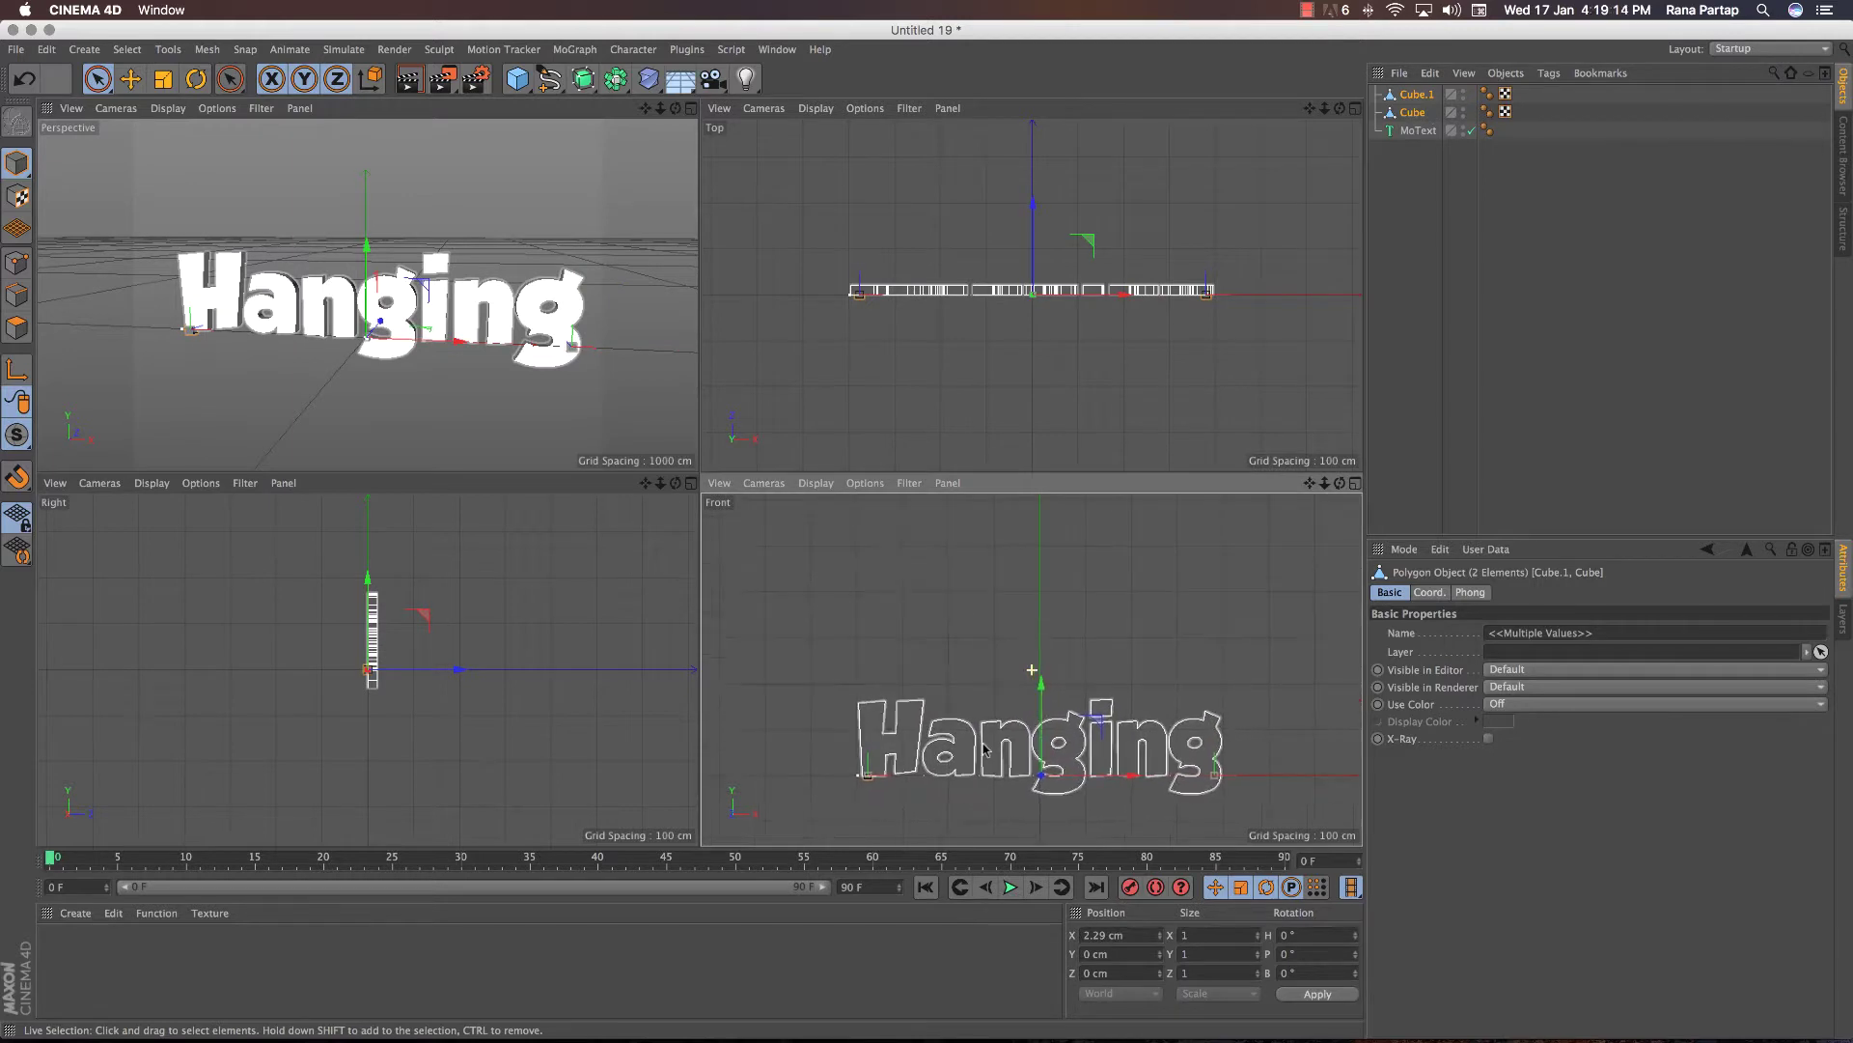
mouse_move(1043, 704)
mouse_down()
mouse_move(1041, 671)
mouse_move(1049, 711)
mouse_up()
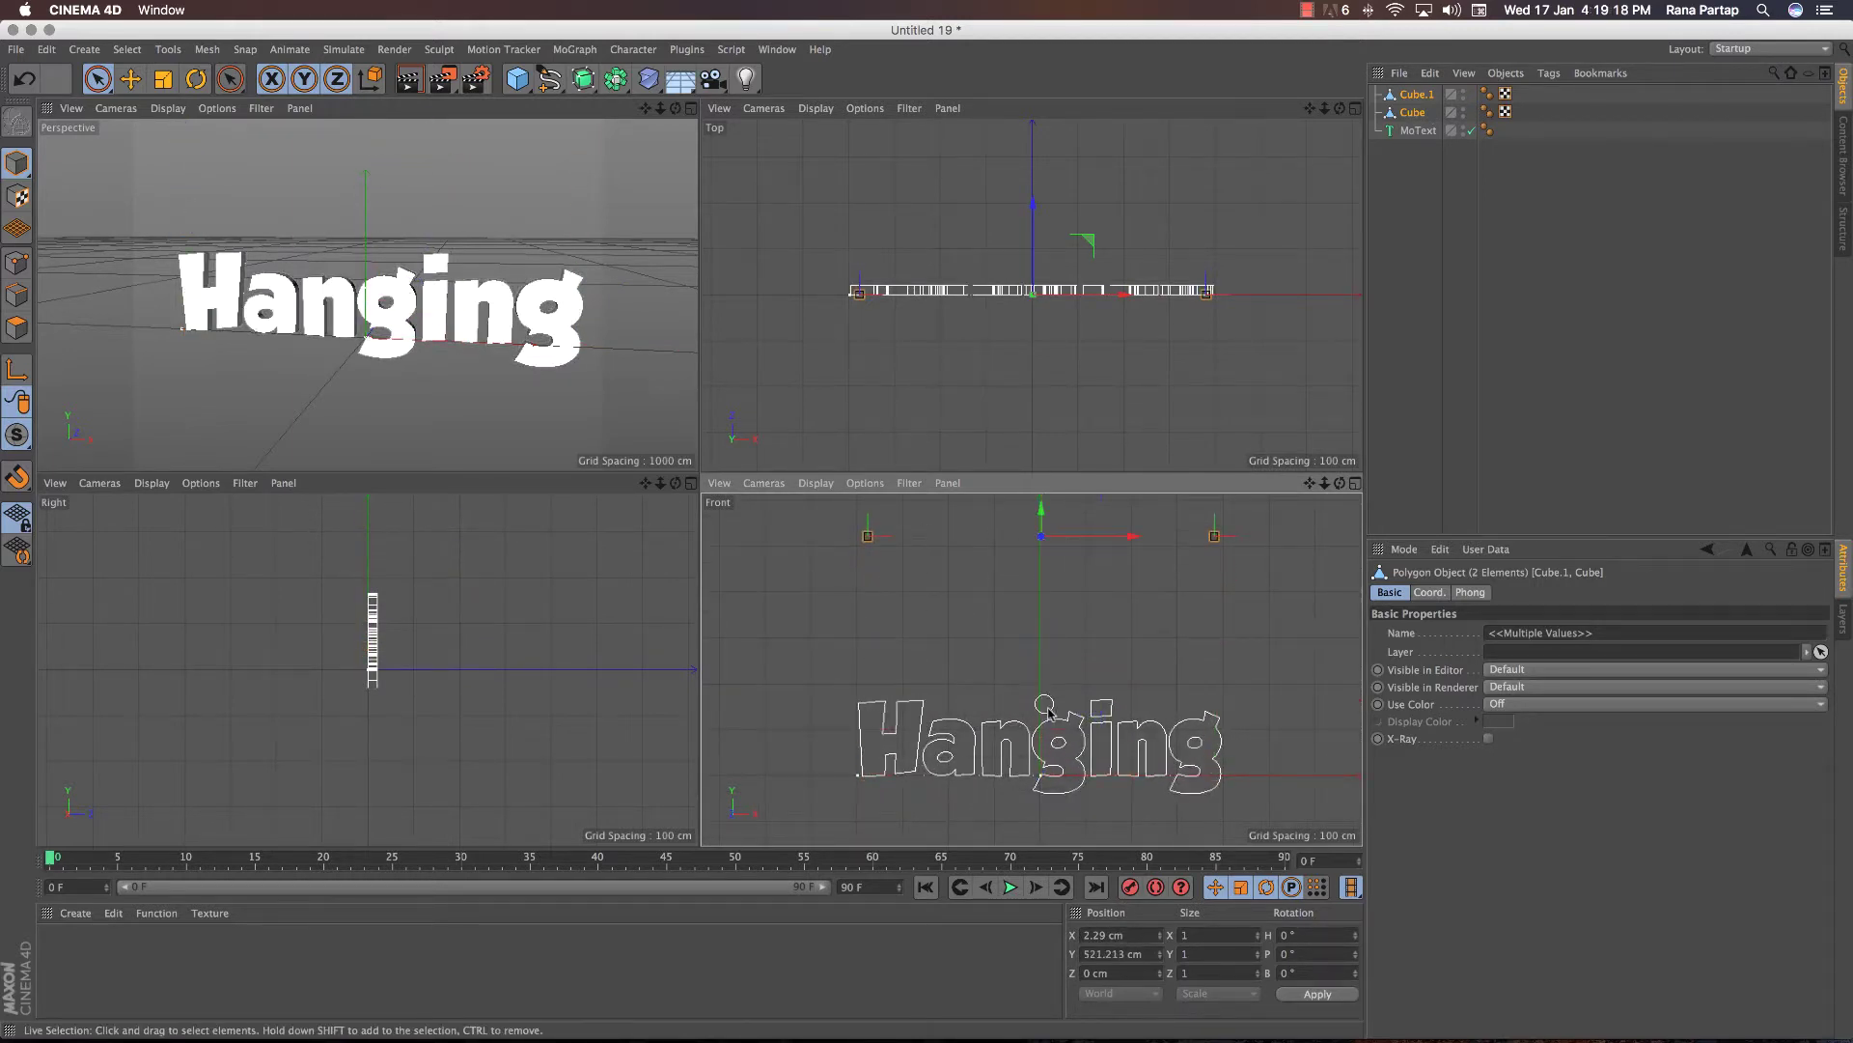
click(1399, 174)
drag(1303, 536, 1335, 540)
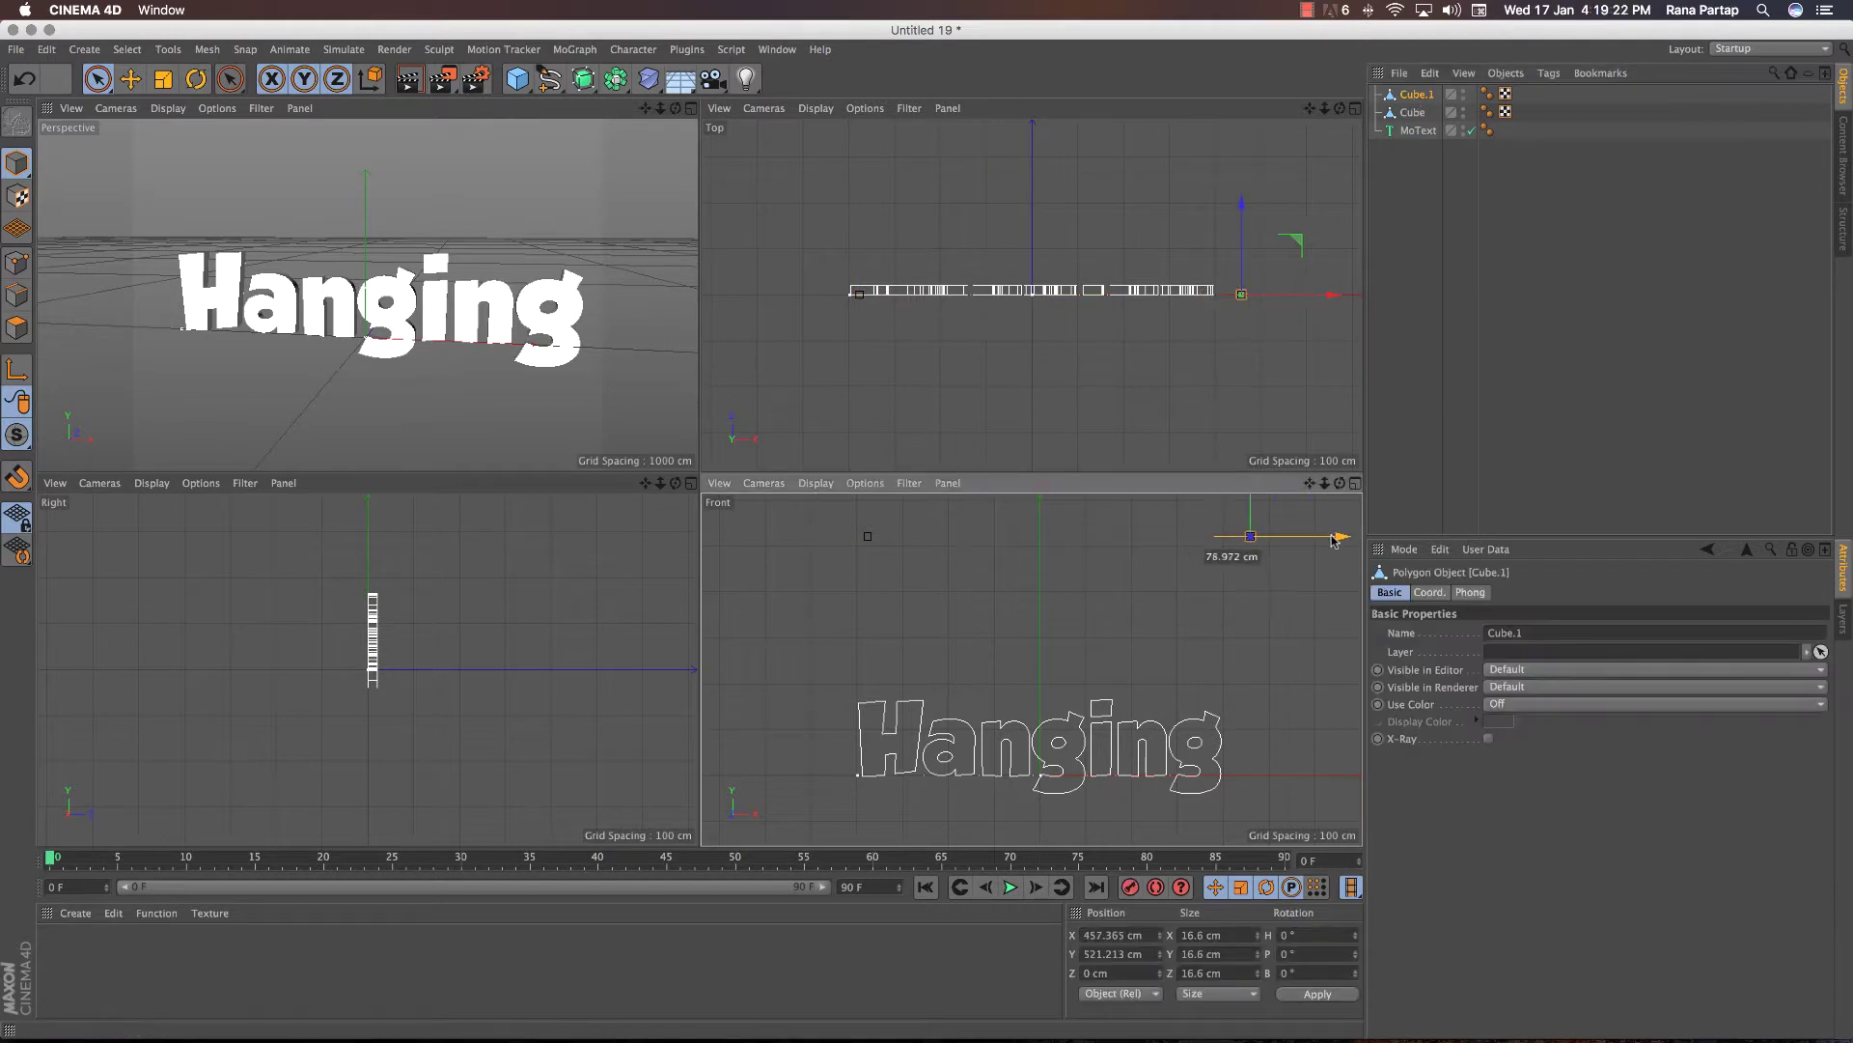
click(1411, 116)
drag(943, 537, 889, 542)
Step: In a maximized Front view, draw a two-point Bezier spline from the right cube to the text's right end
click(1354, 485)
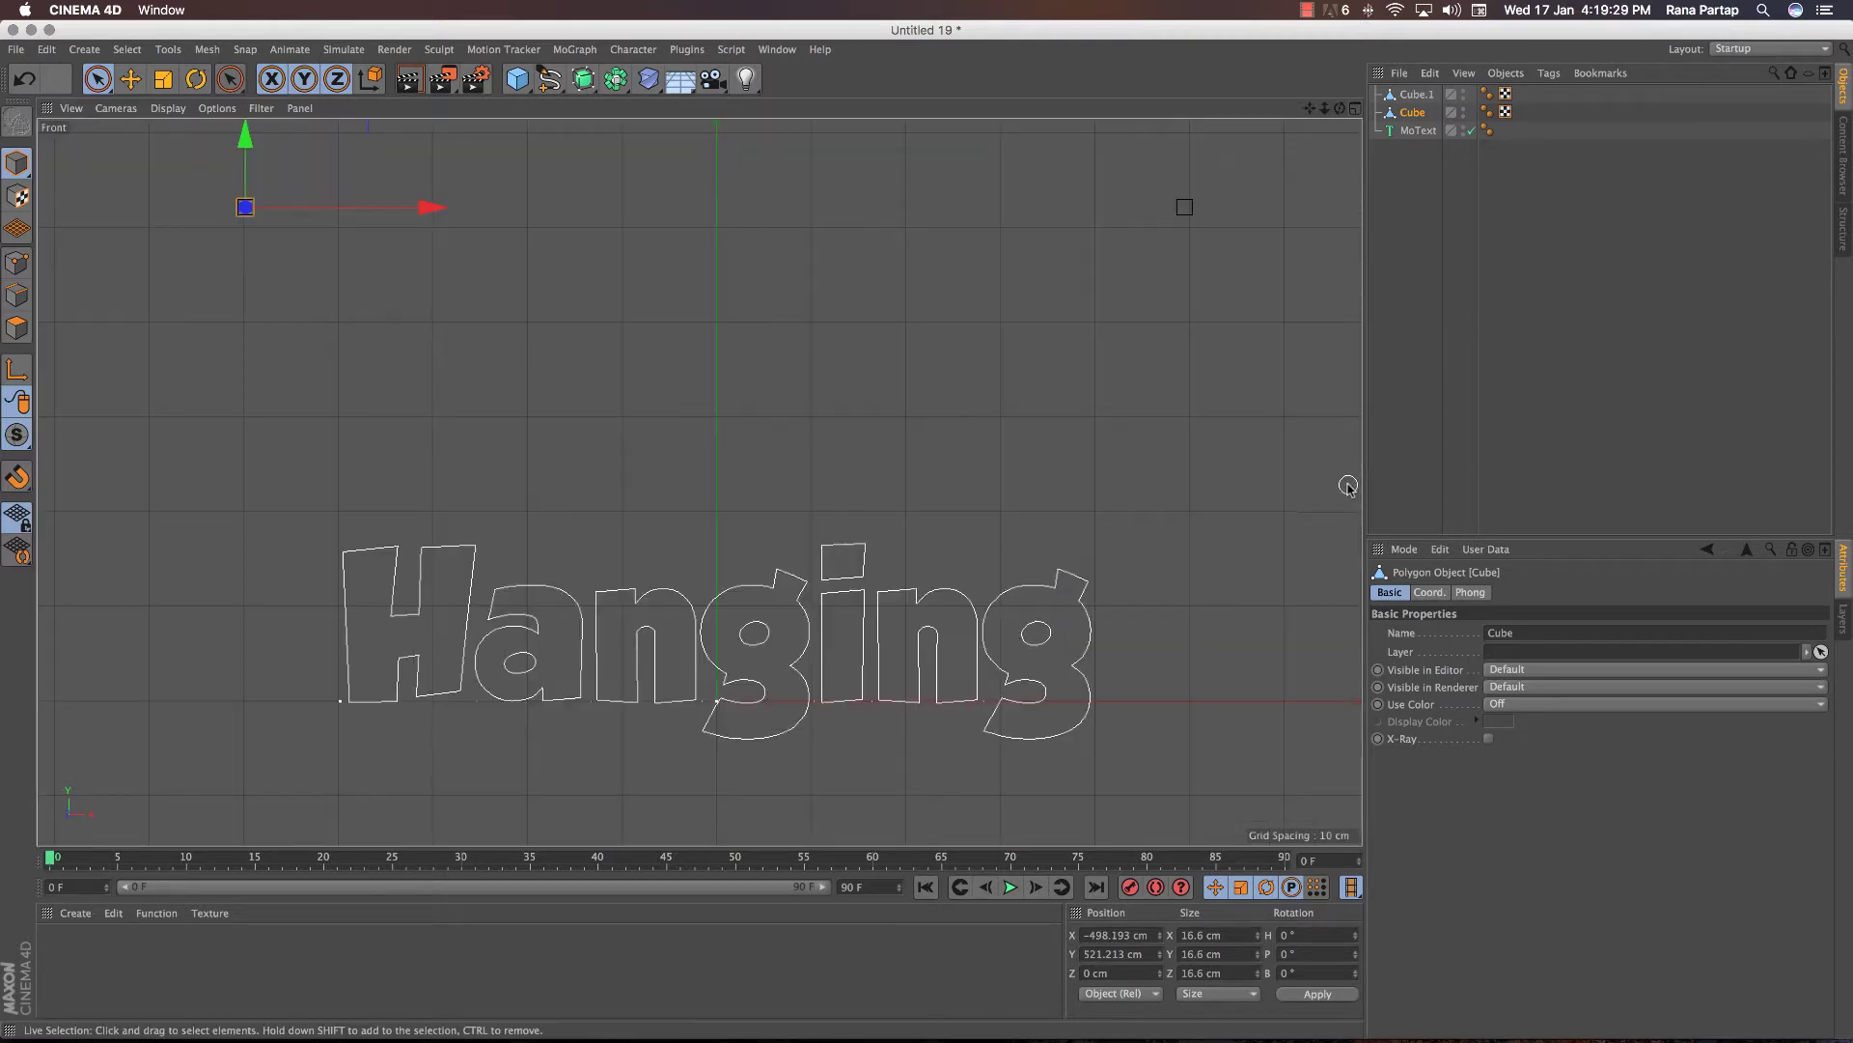
click(728, 251)
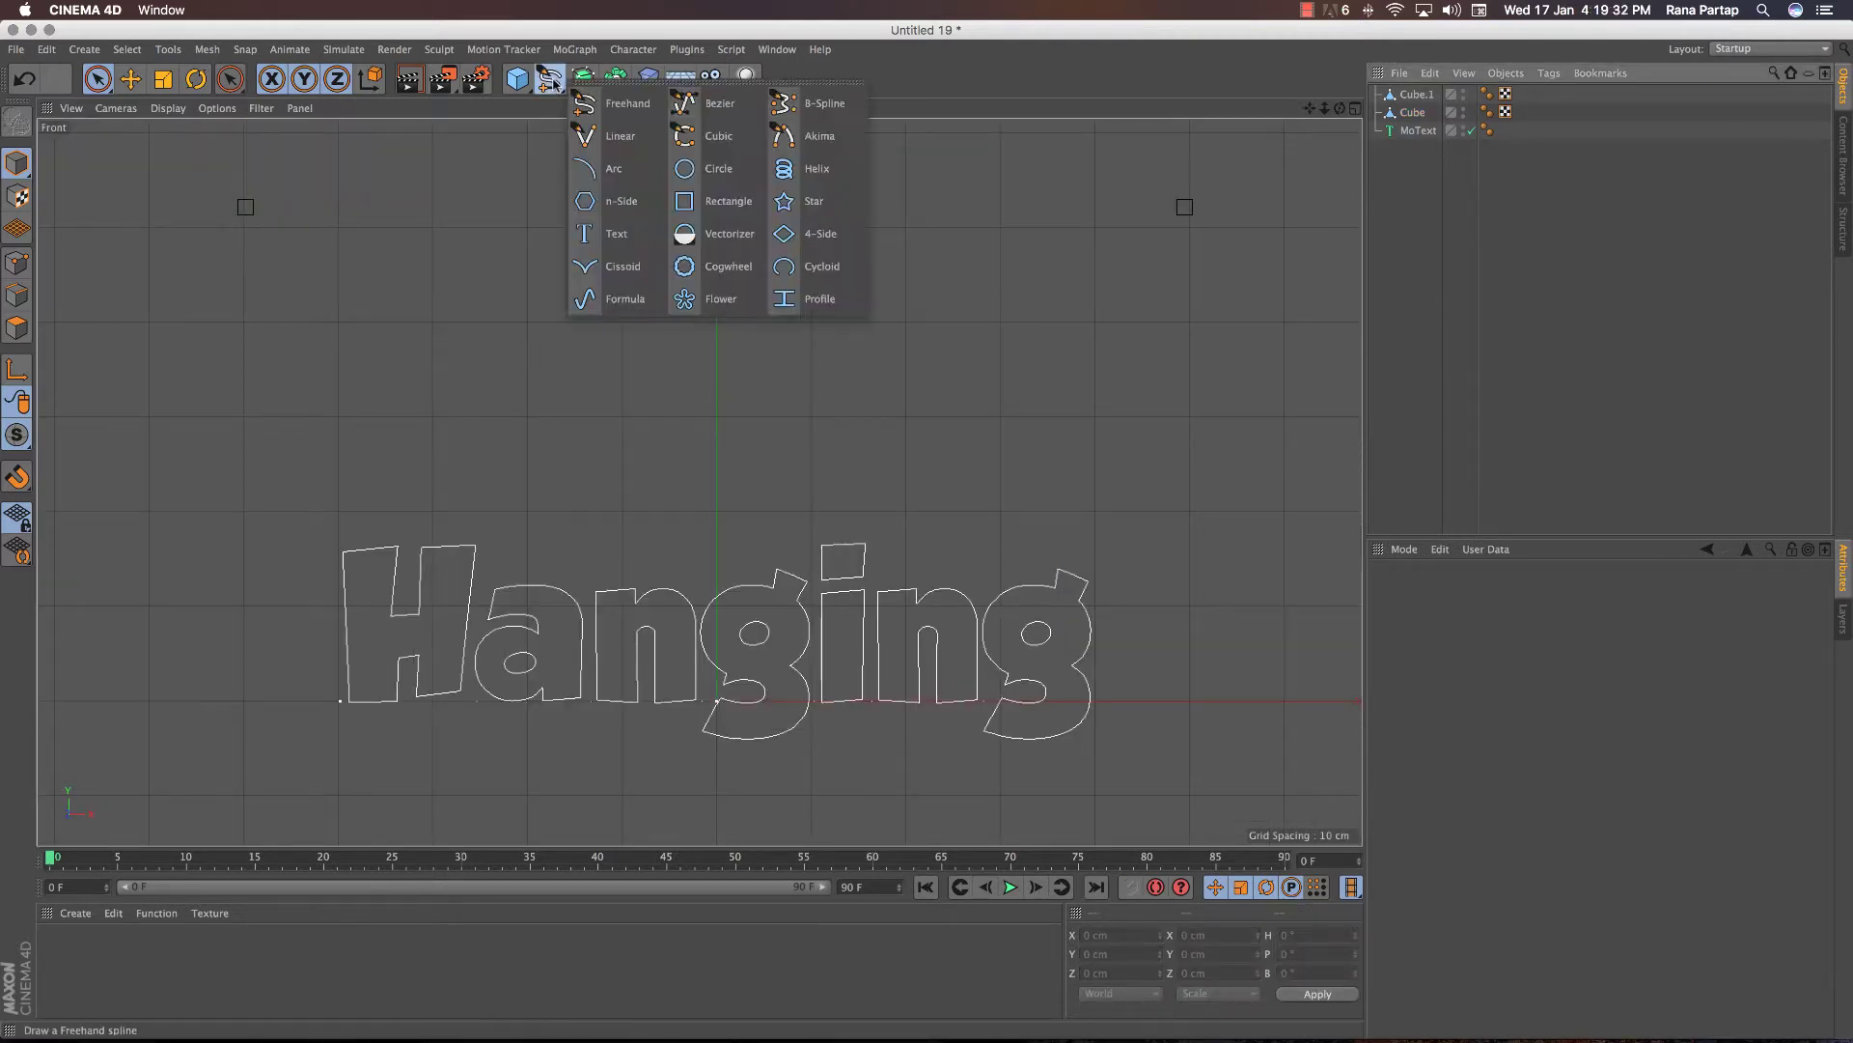
drag(549, 78, 719, 108)
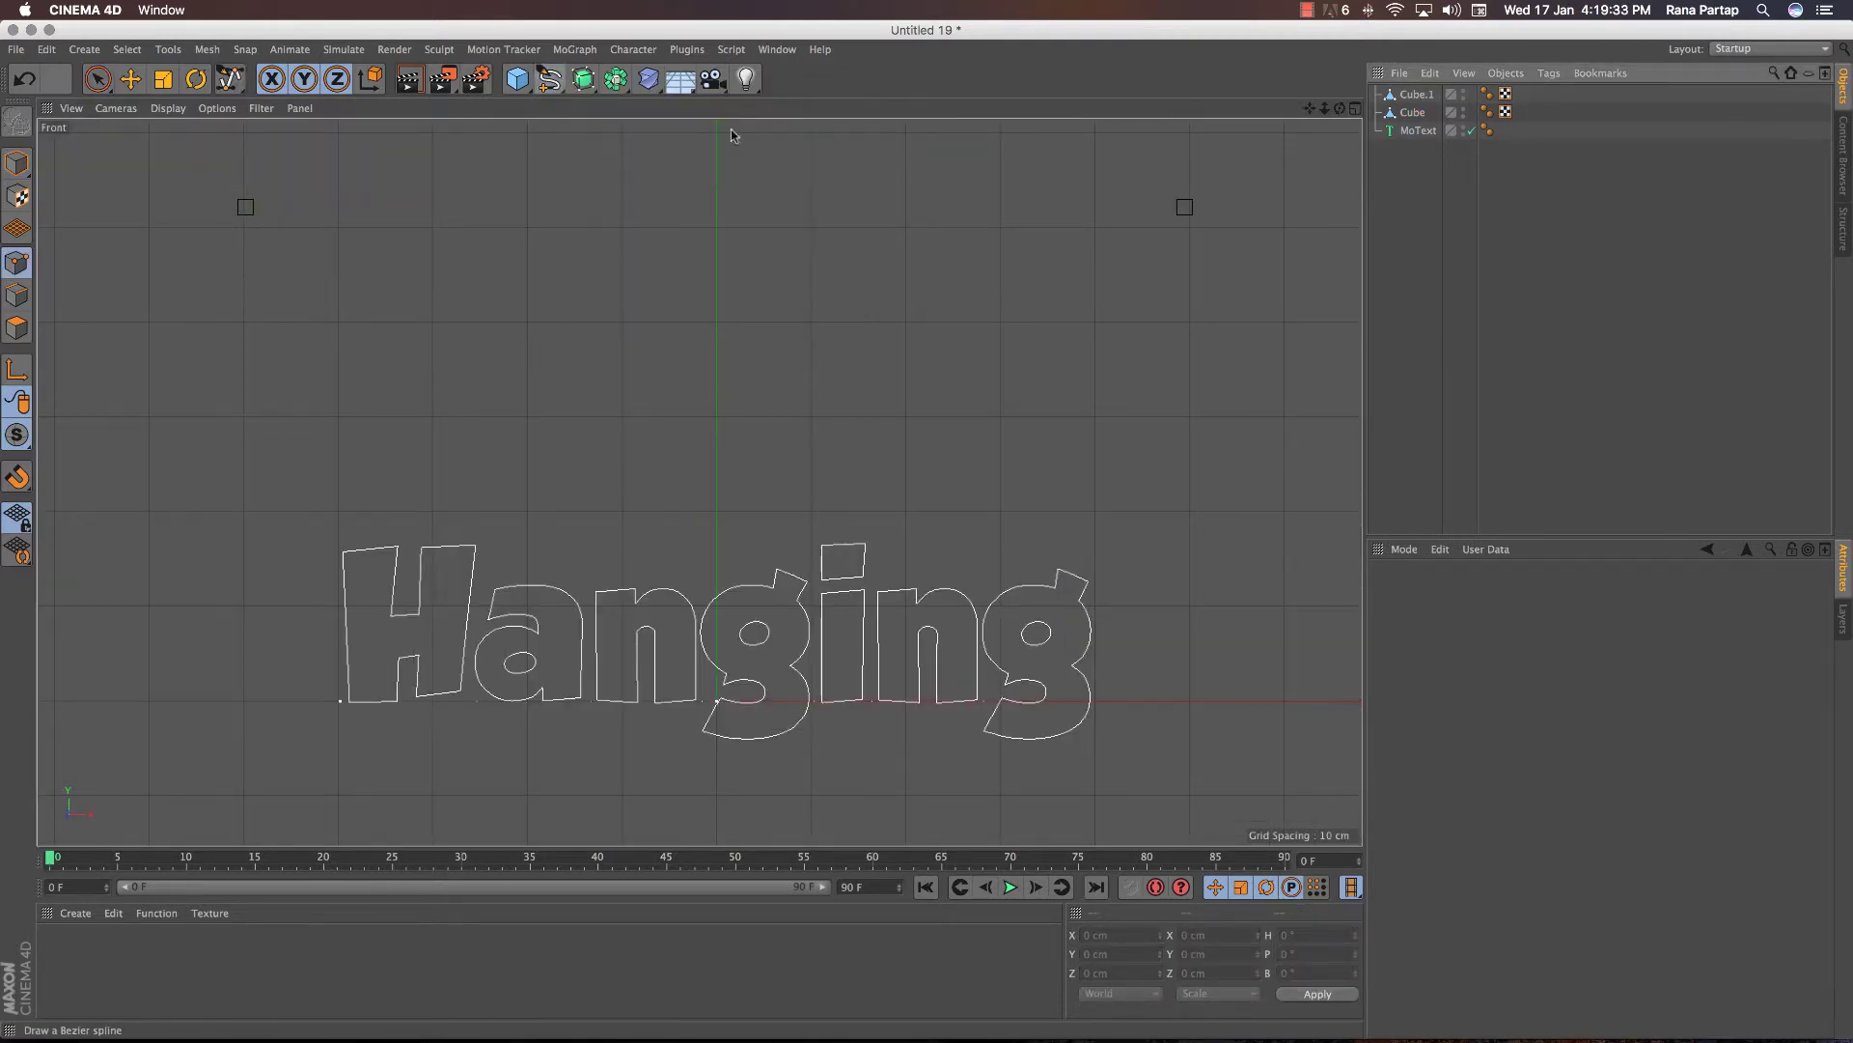
click(1185, 207)
click(1072, 580)
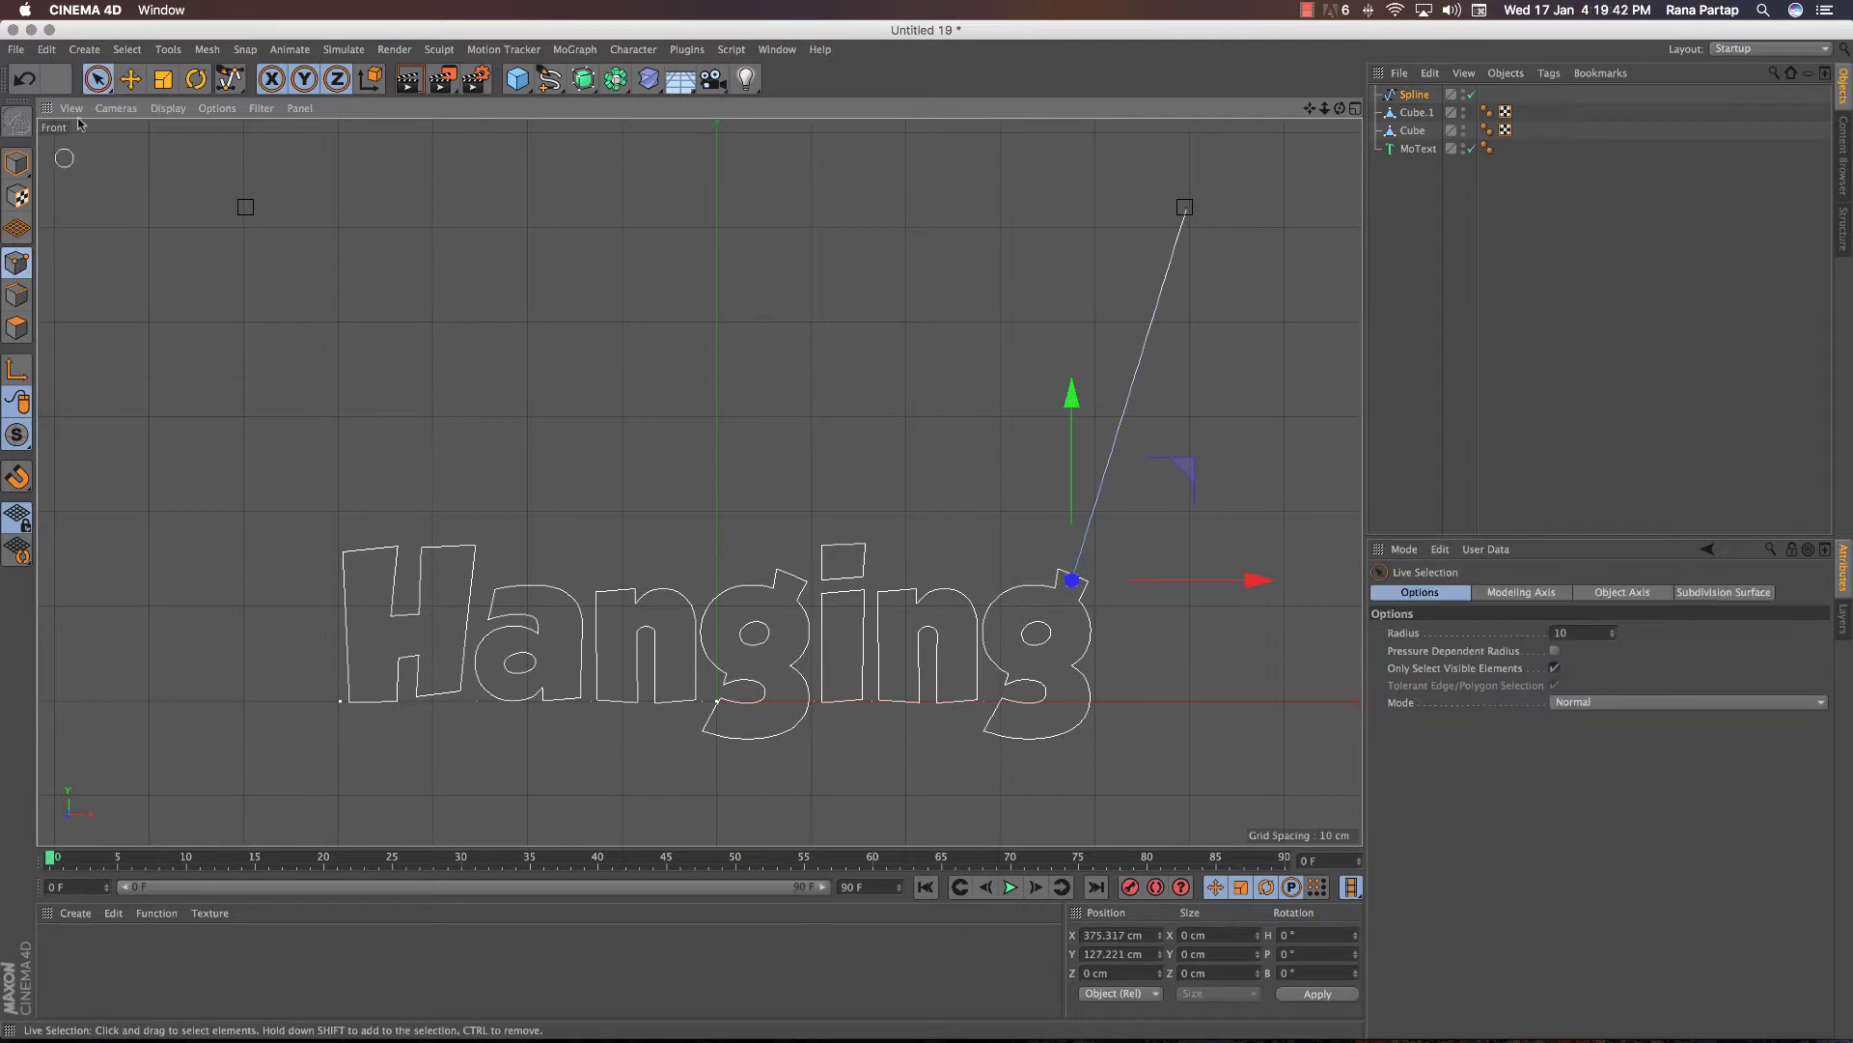
Step: Subdivide both spline points twice with U, S, leaving only the top point selected
drag(96, 79, 157, 133)
click(157, 133)
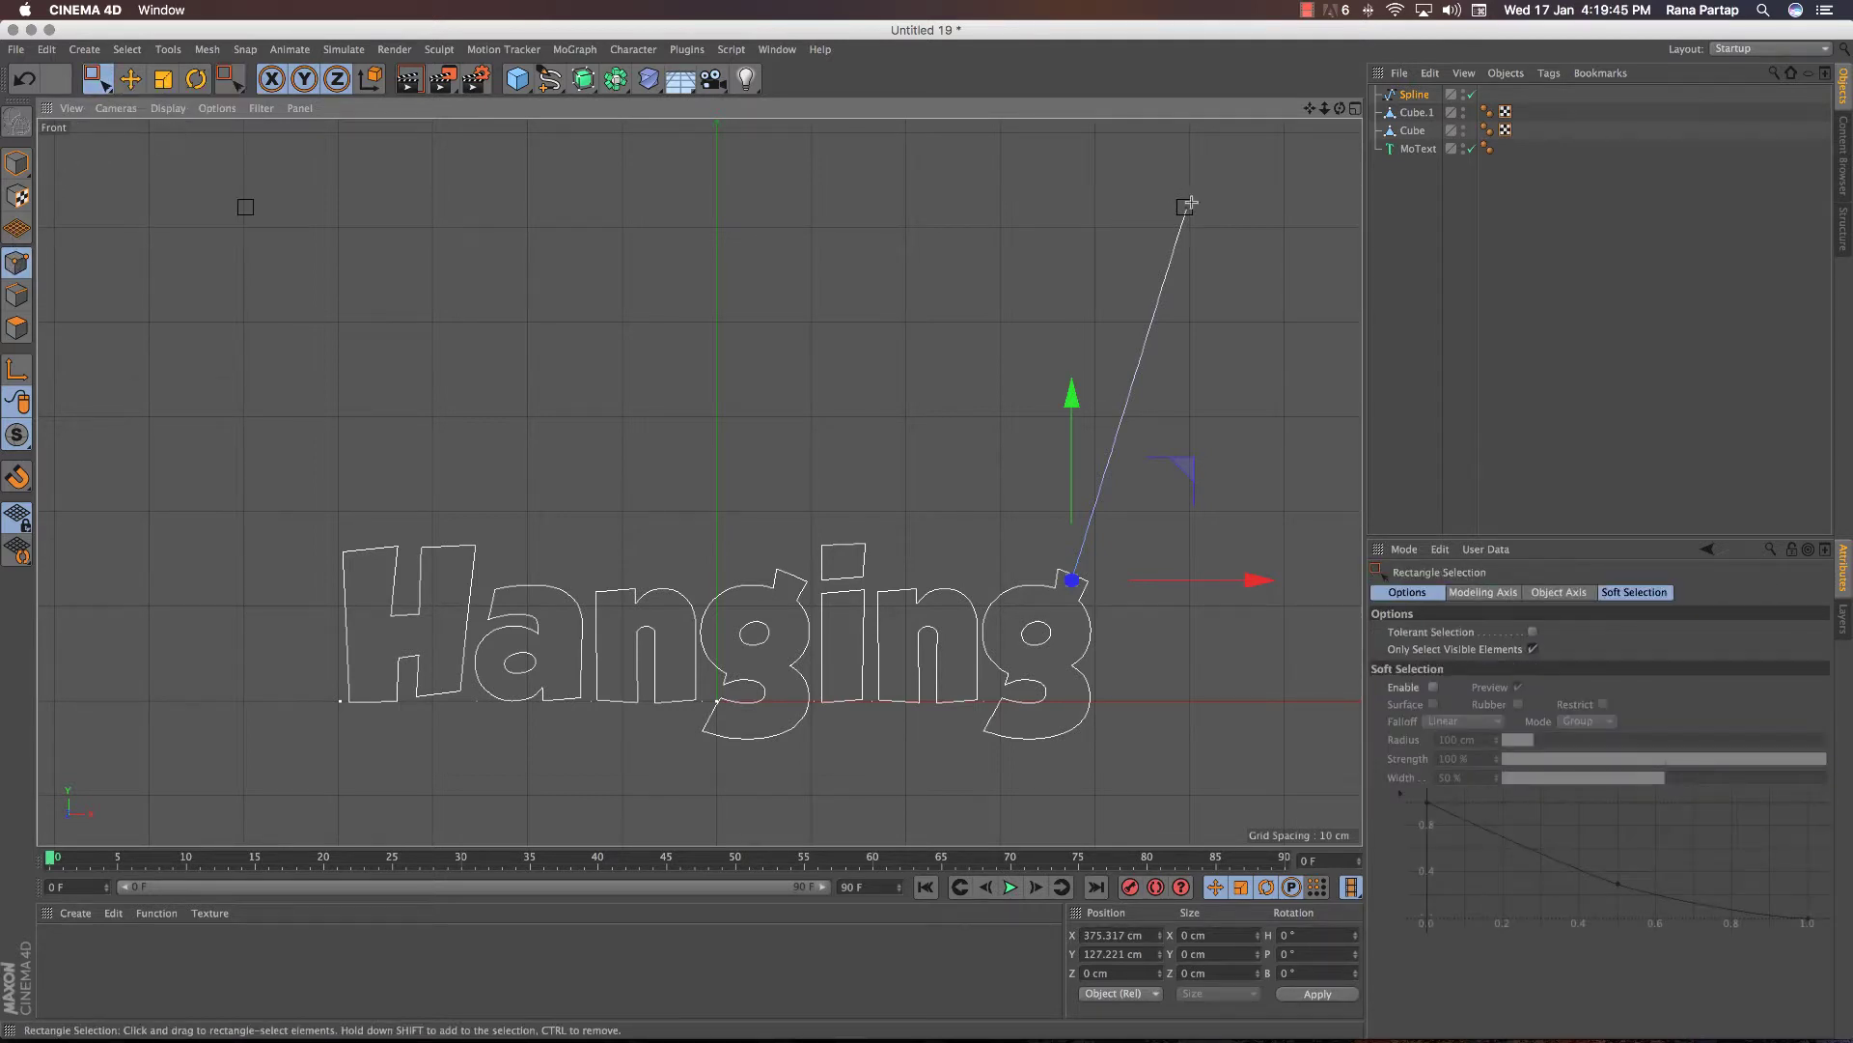
drag(1190, 202, 1159, 316)
shift+drag(1092, 595, 1092, 595)
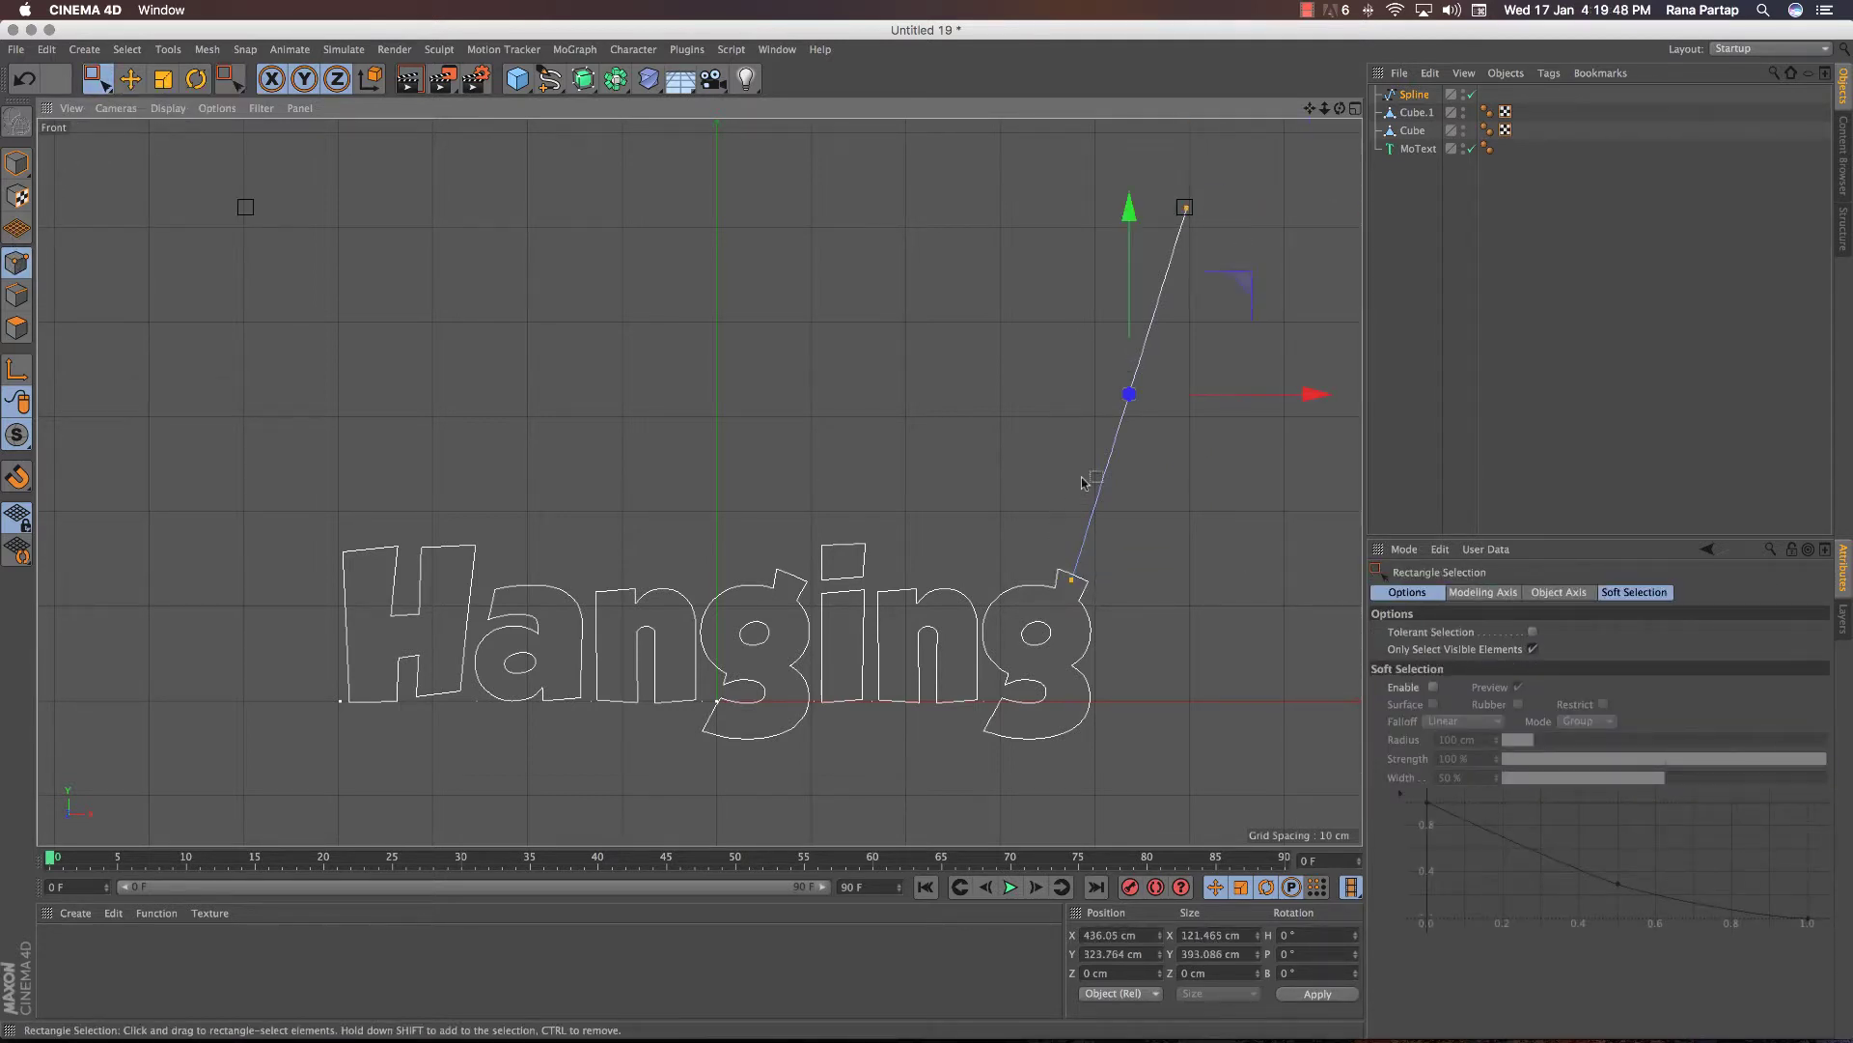
key(u)
key(s)
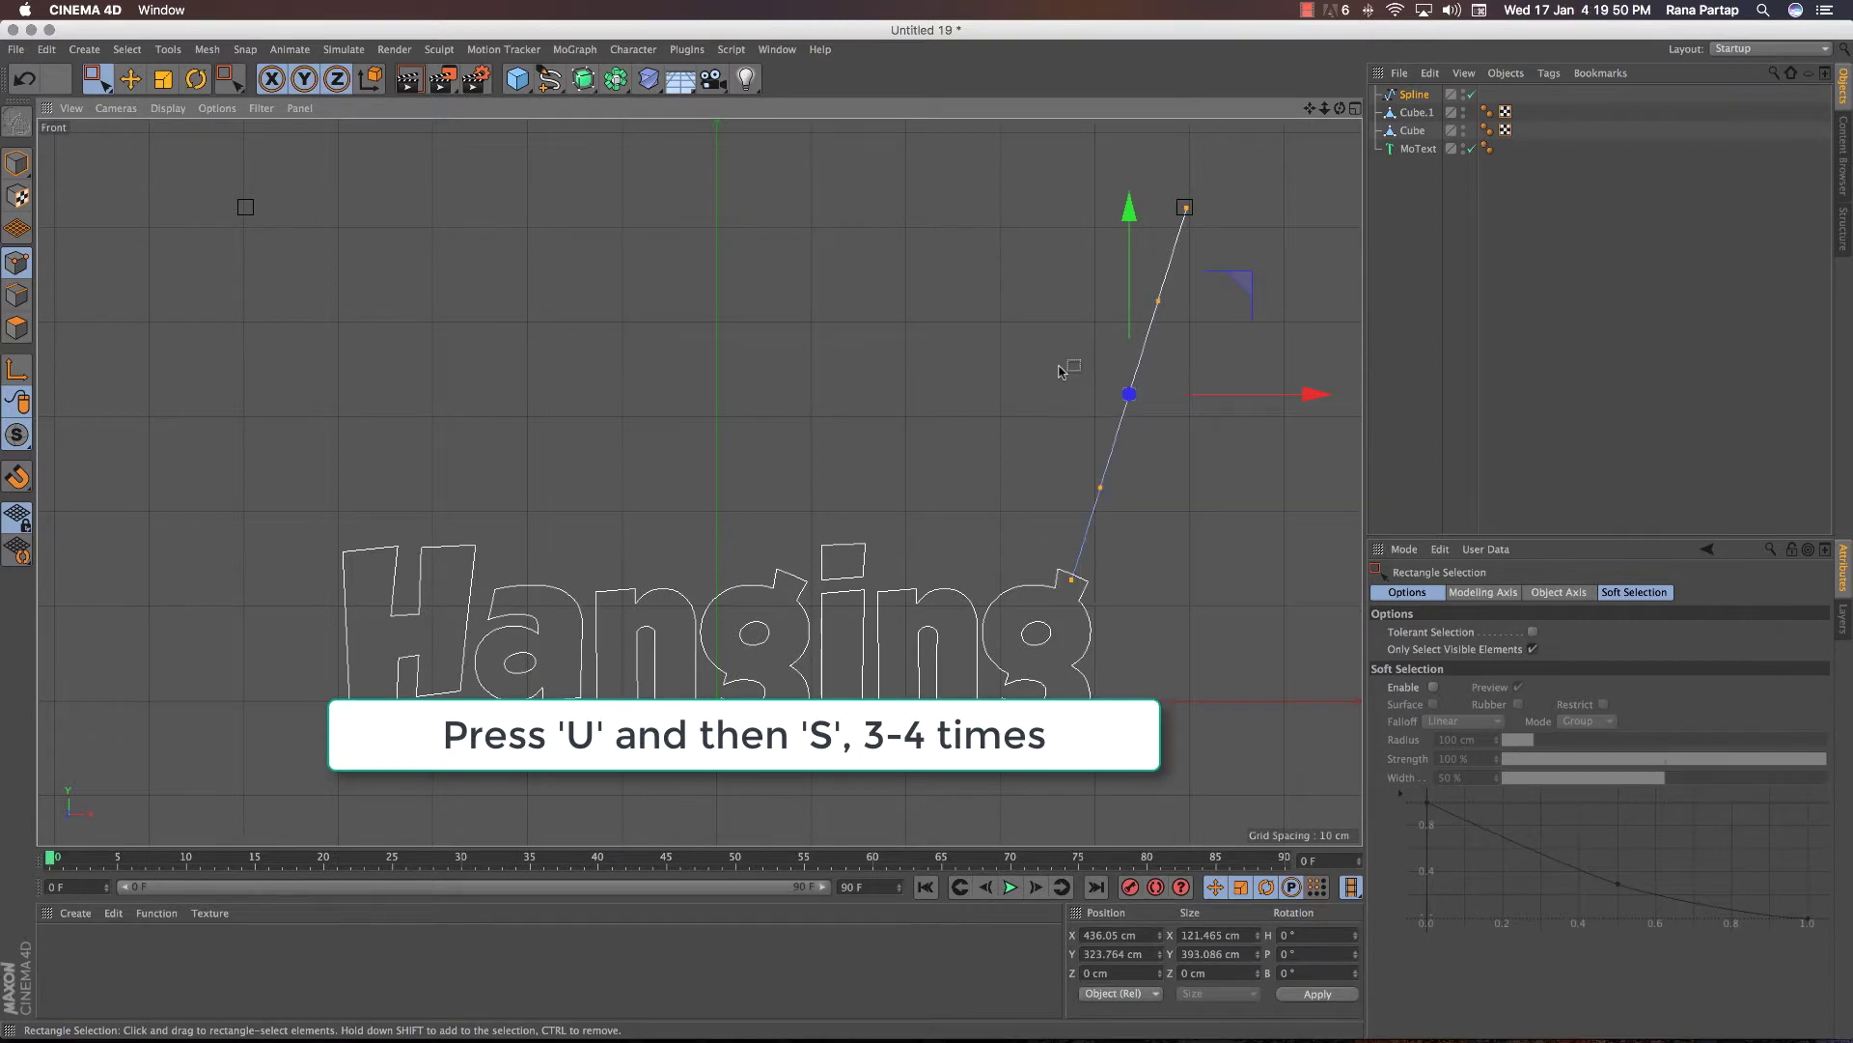
key(u)
key(s)
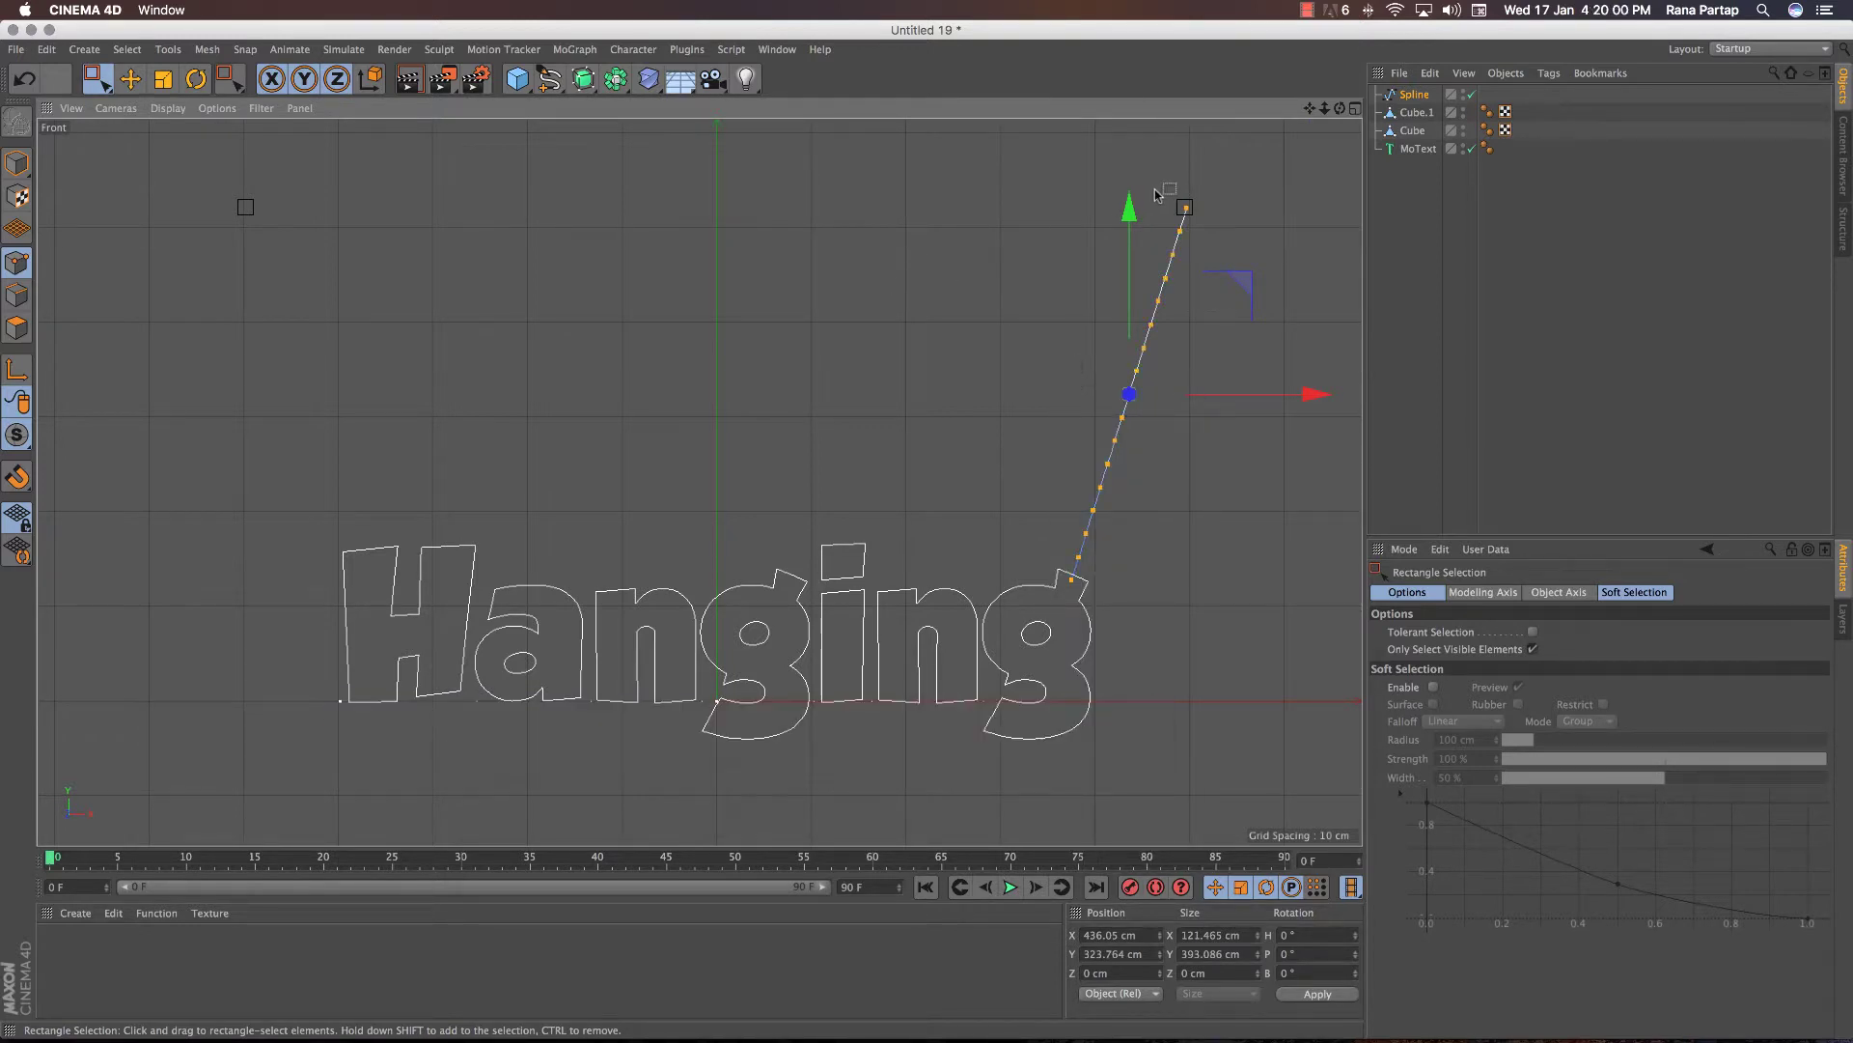
drag(1202, 210, 1209, 222)
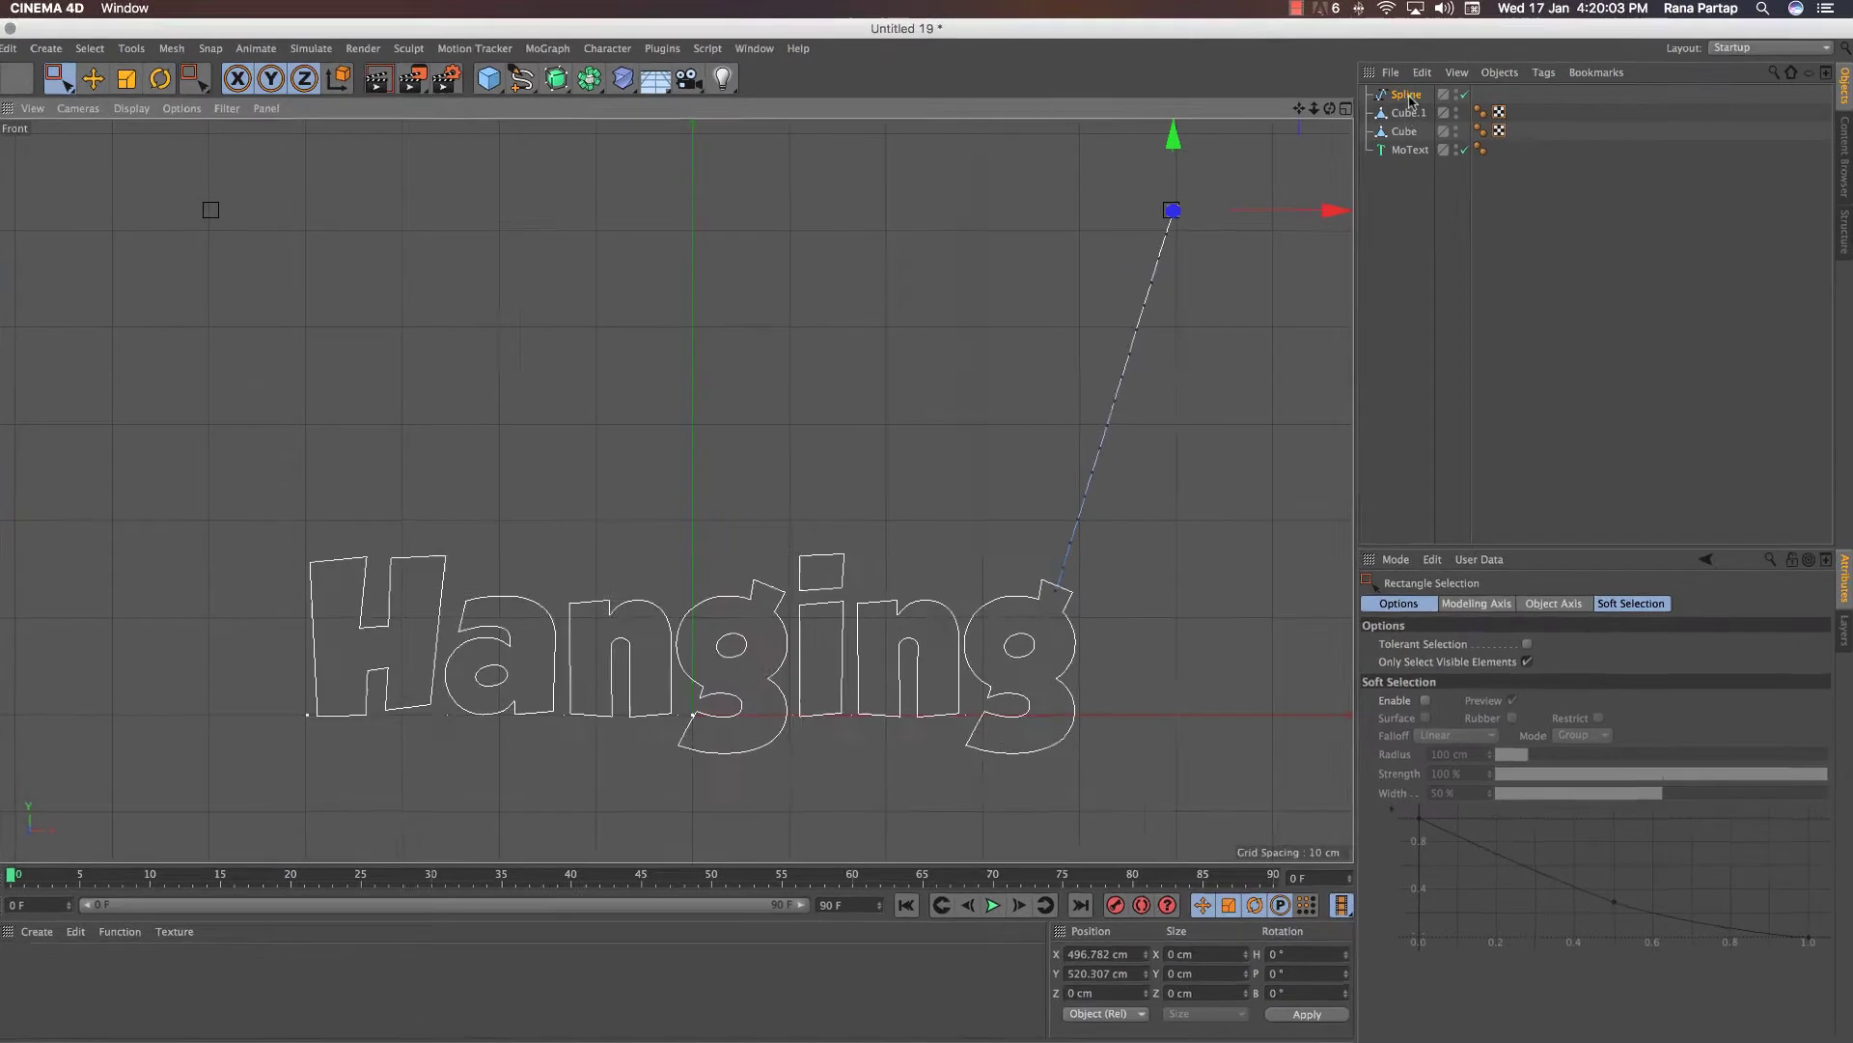
Step: Add Hair Render and Hair Constraint tags to the spline
right_click(1416, 95)
mouse_move(1094, 257)
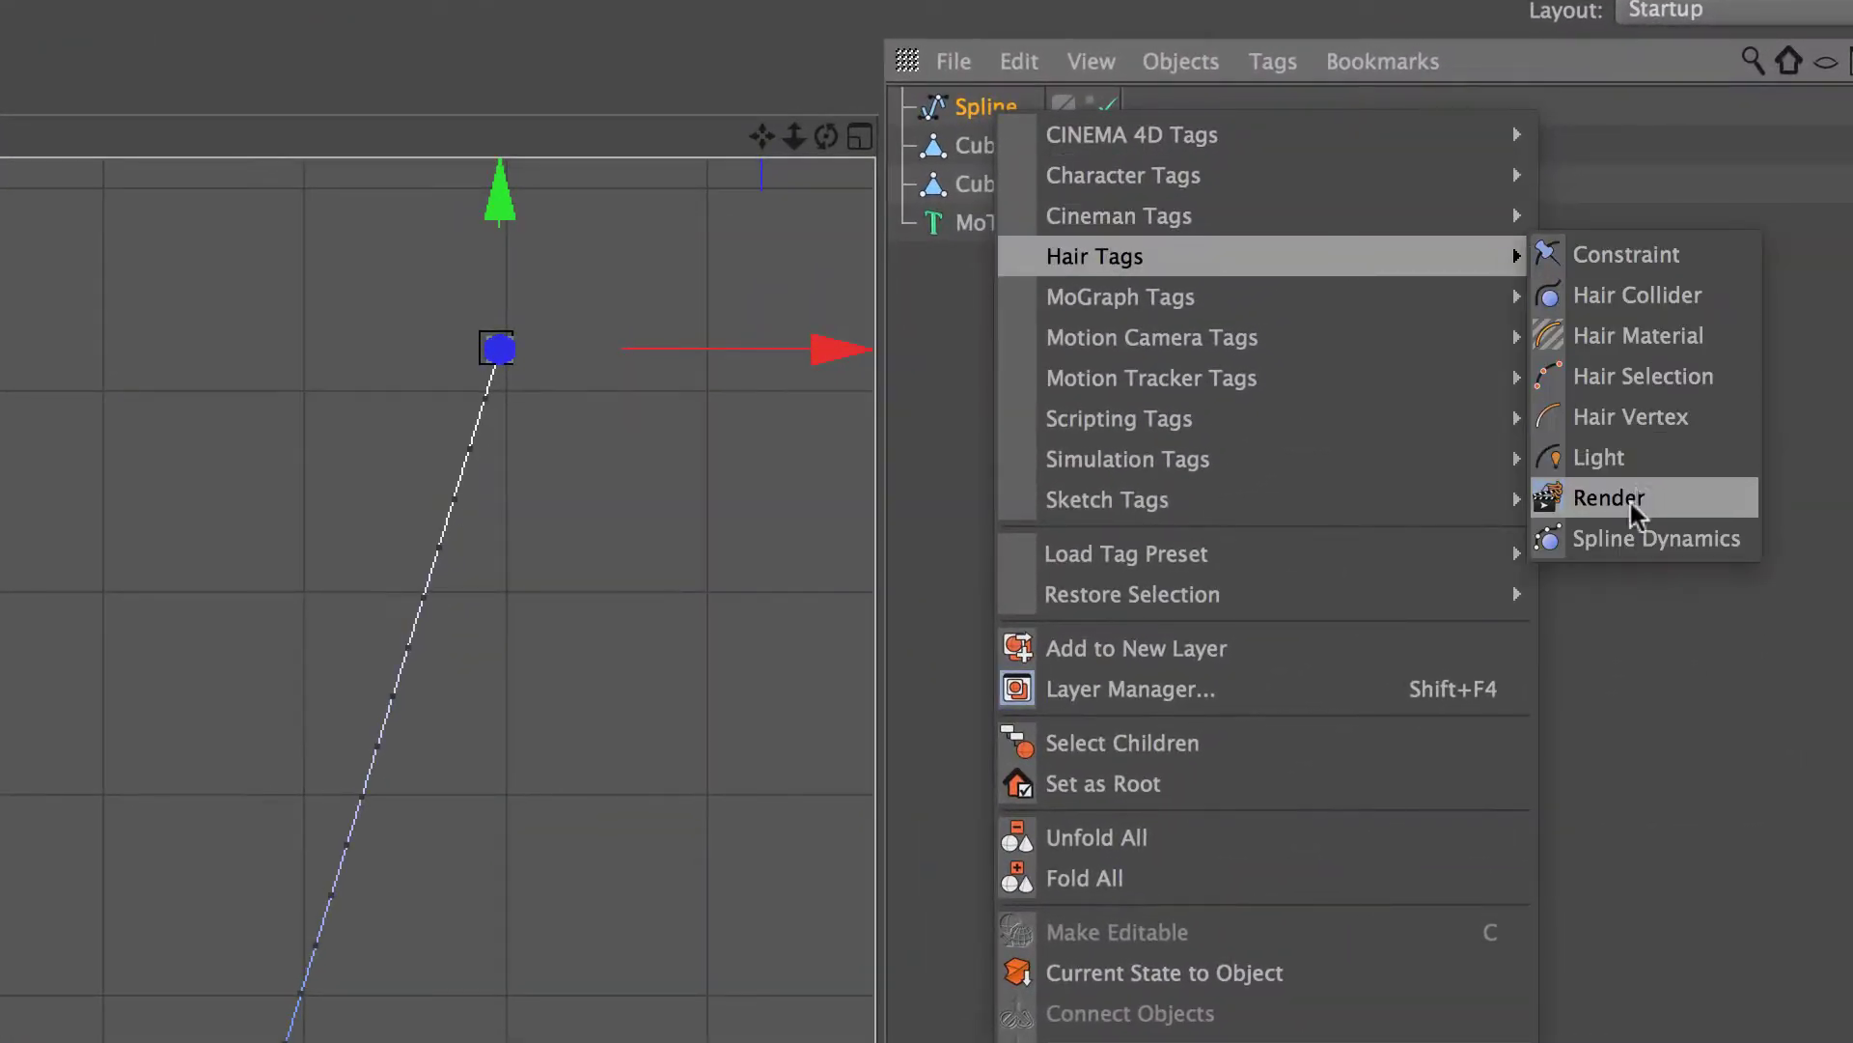
click(1623, 502)
right_click(971, 99)
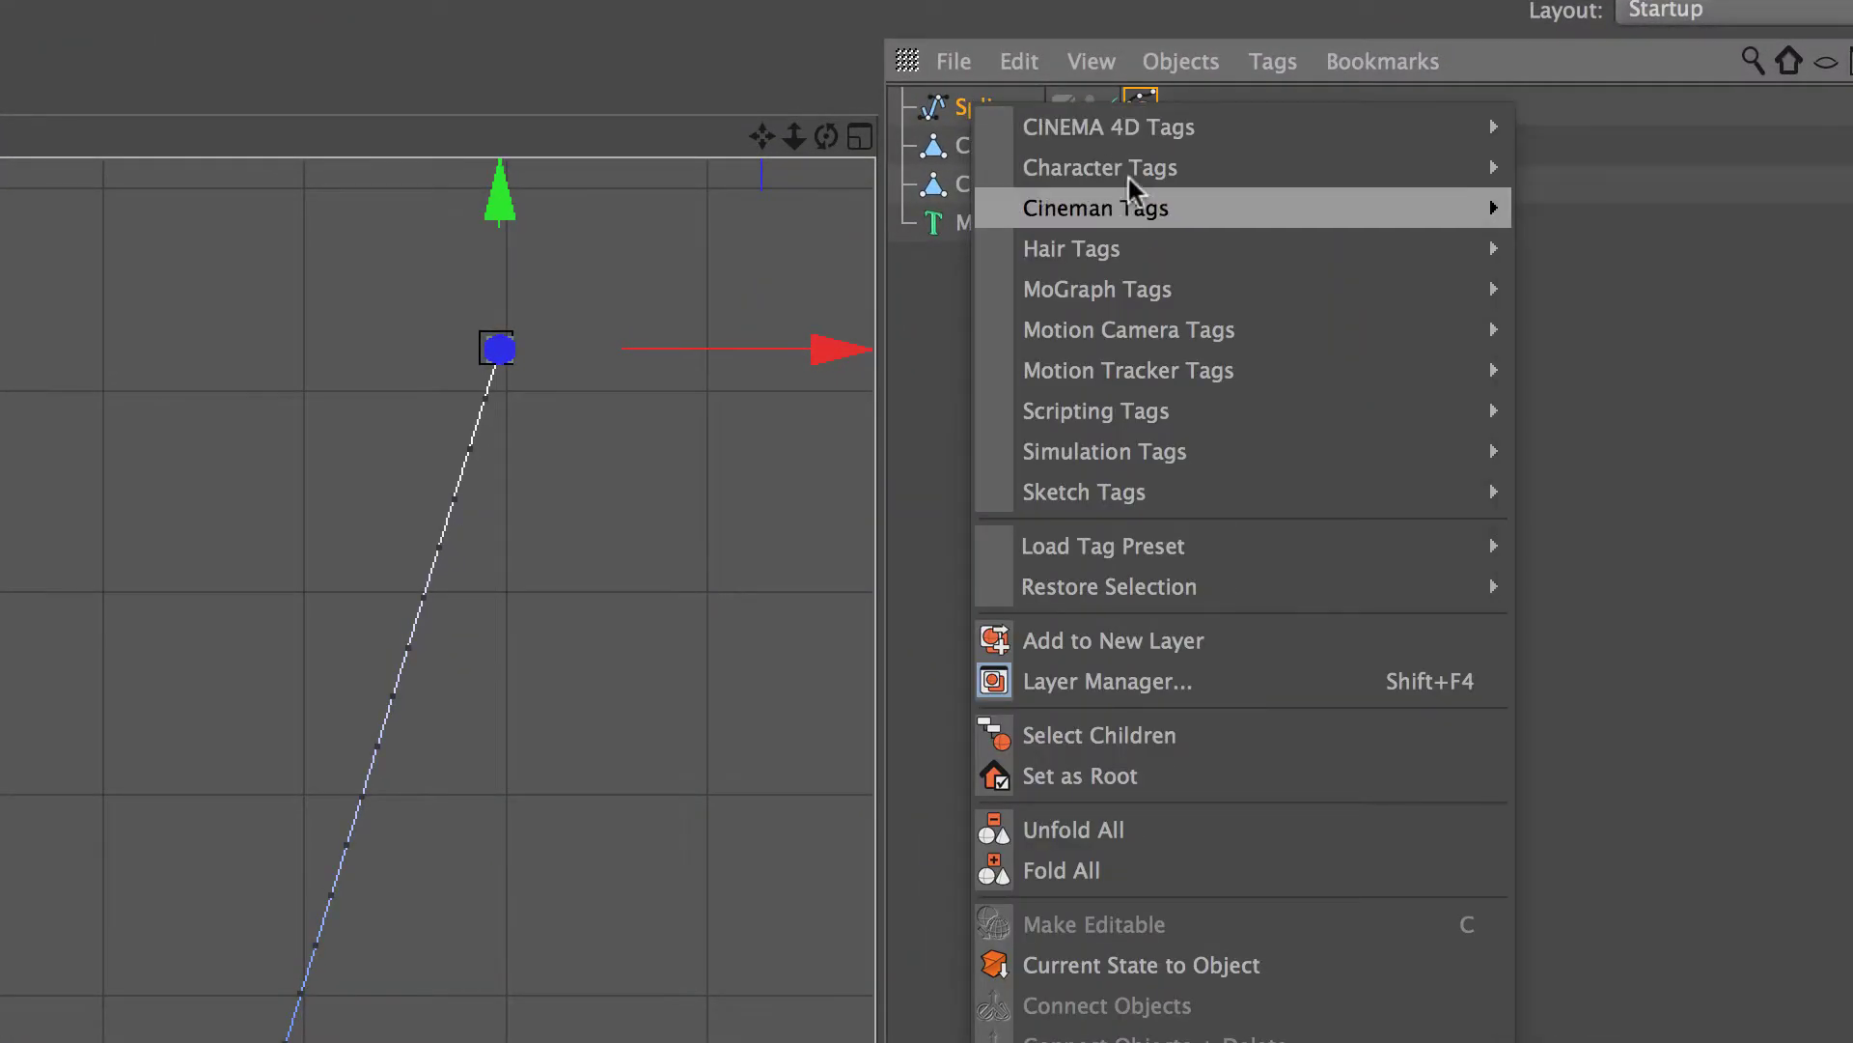
click(1597, 246)
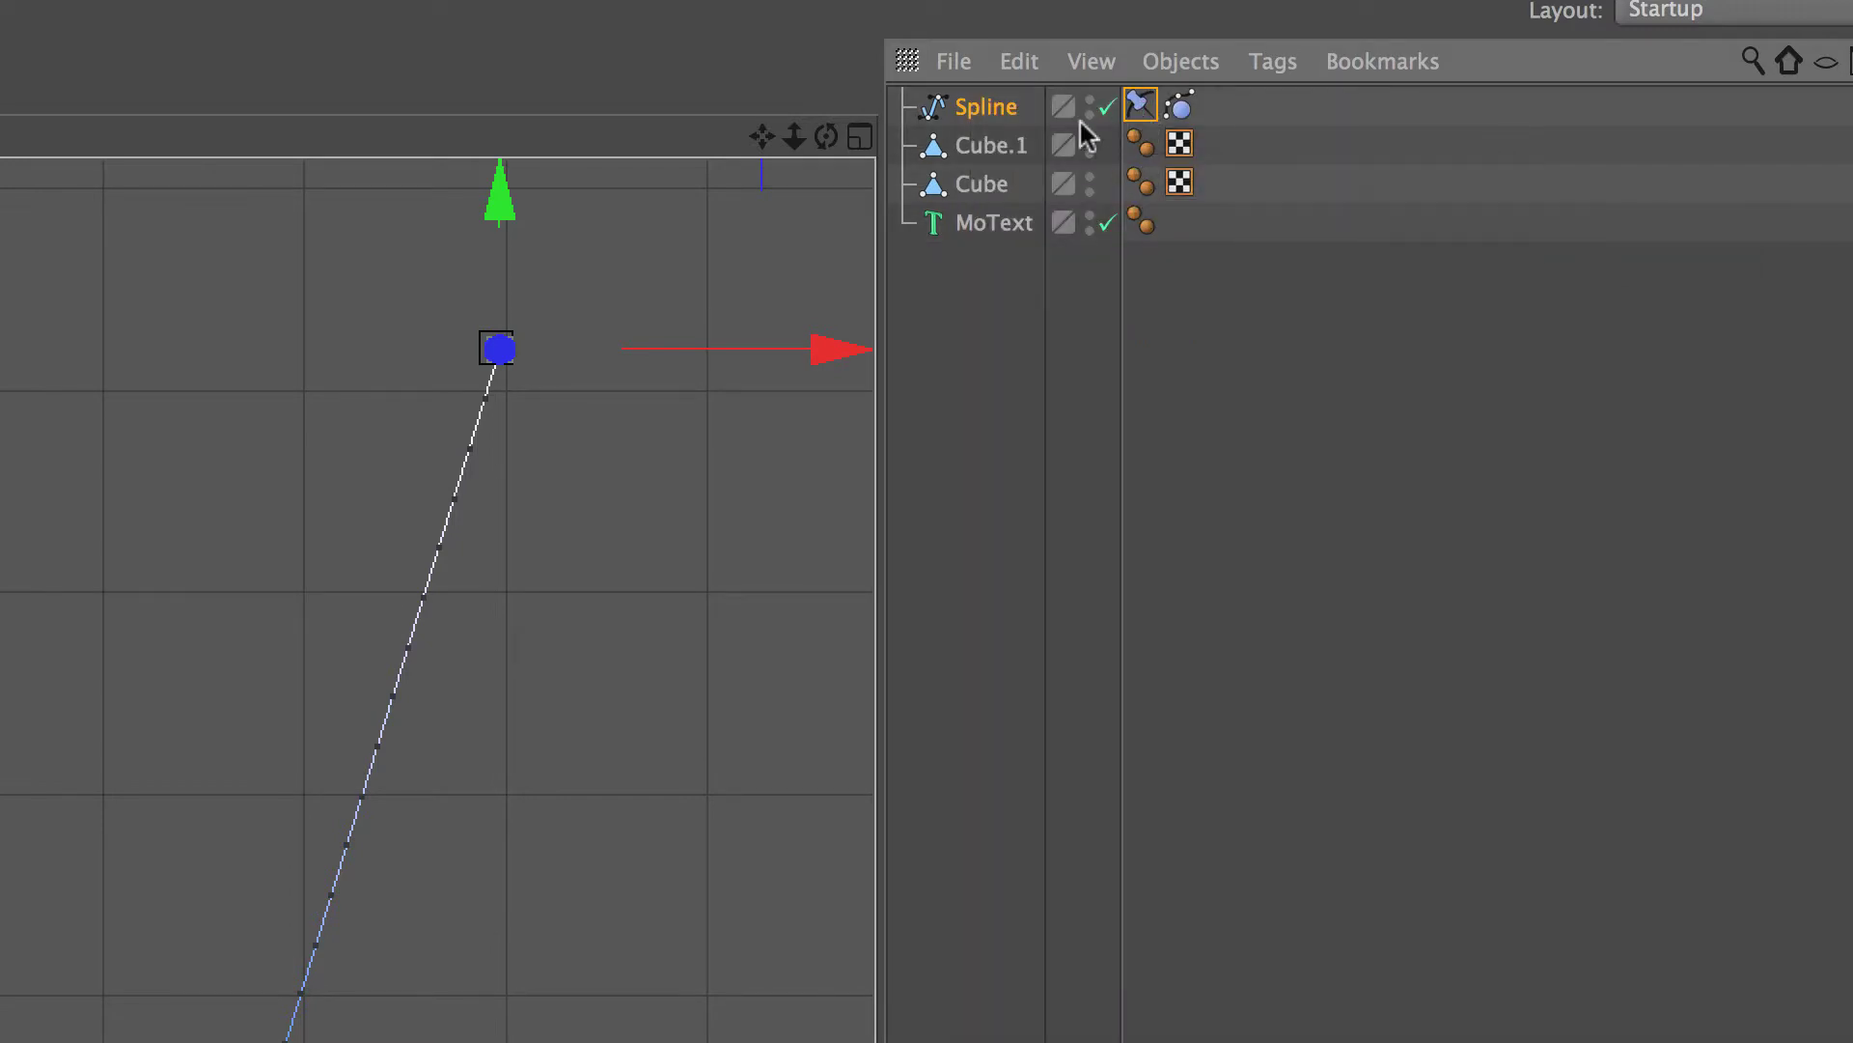
Step: Set the Constraint tag's target object to Cube.1, then deselect everything
click(982, 146)
click(1138, 106)
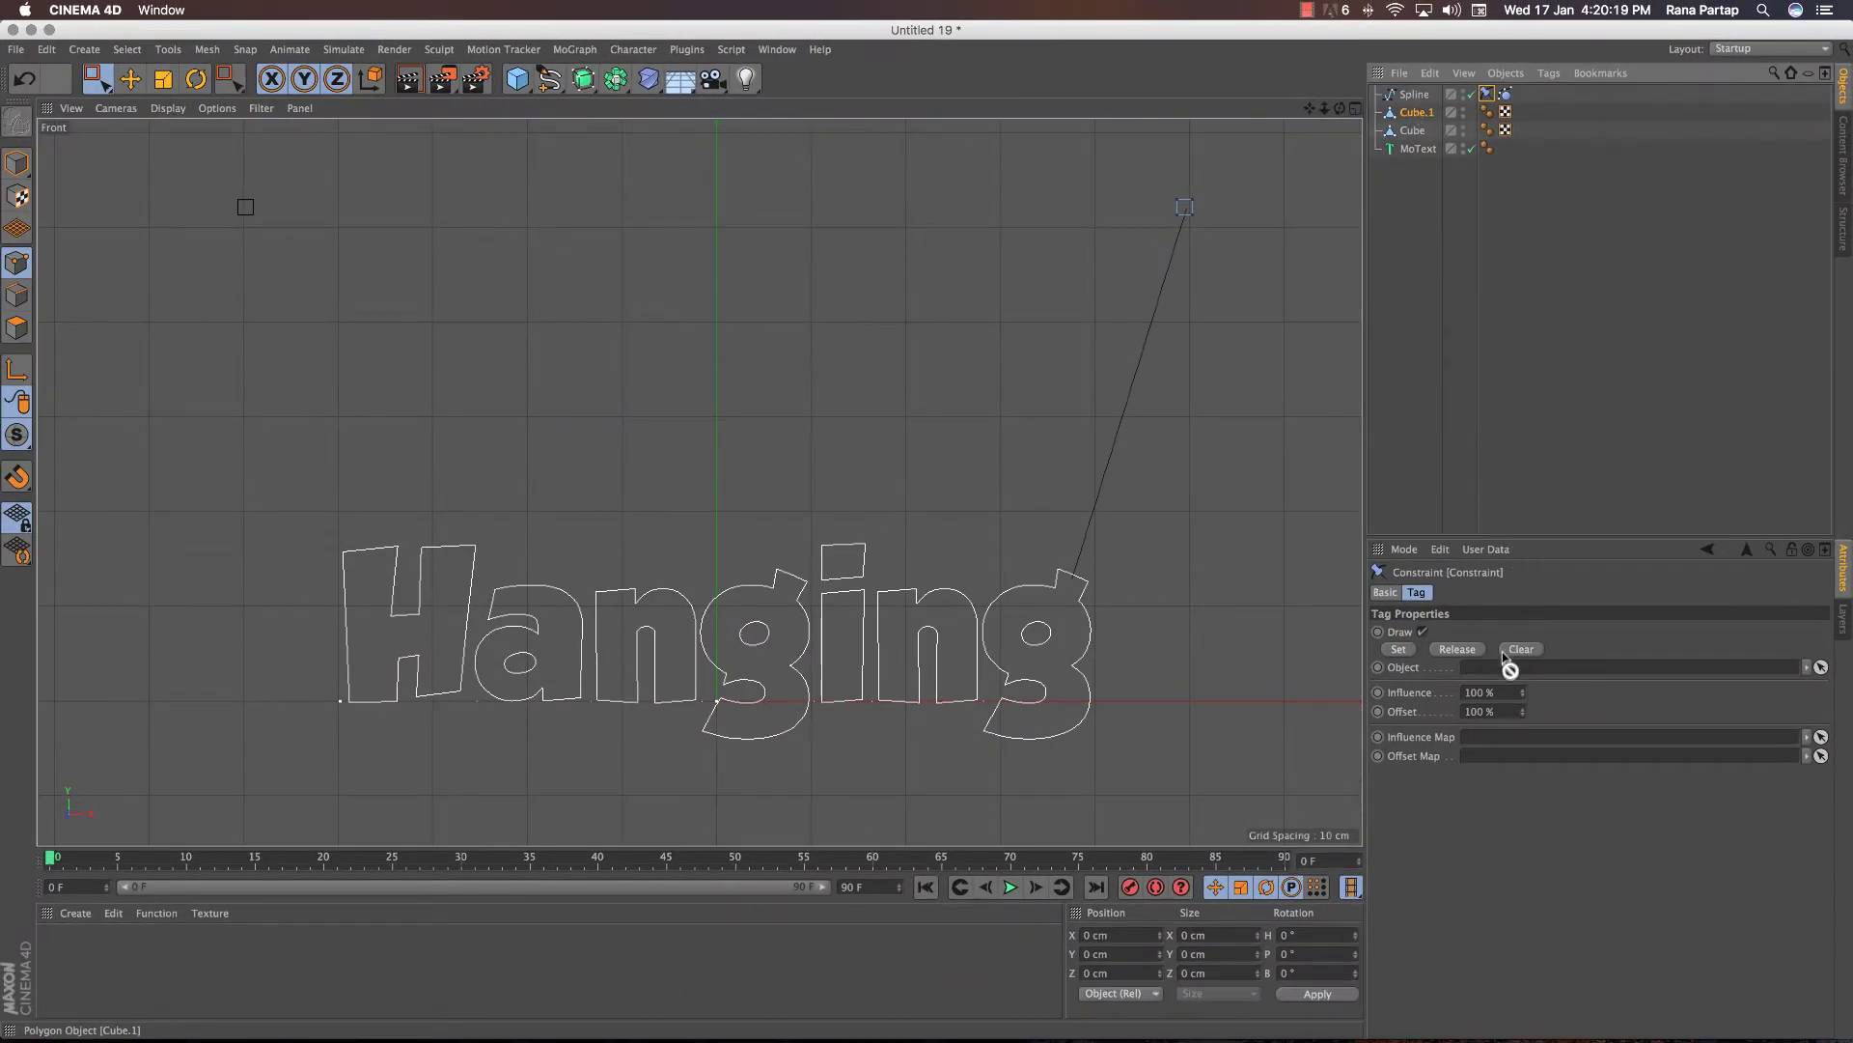
drag(1503, 655, 1489, 664)
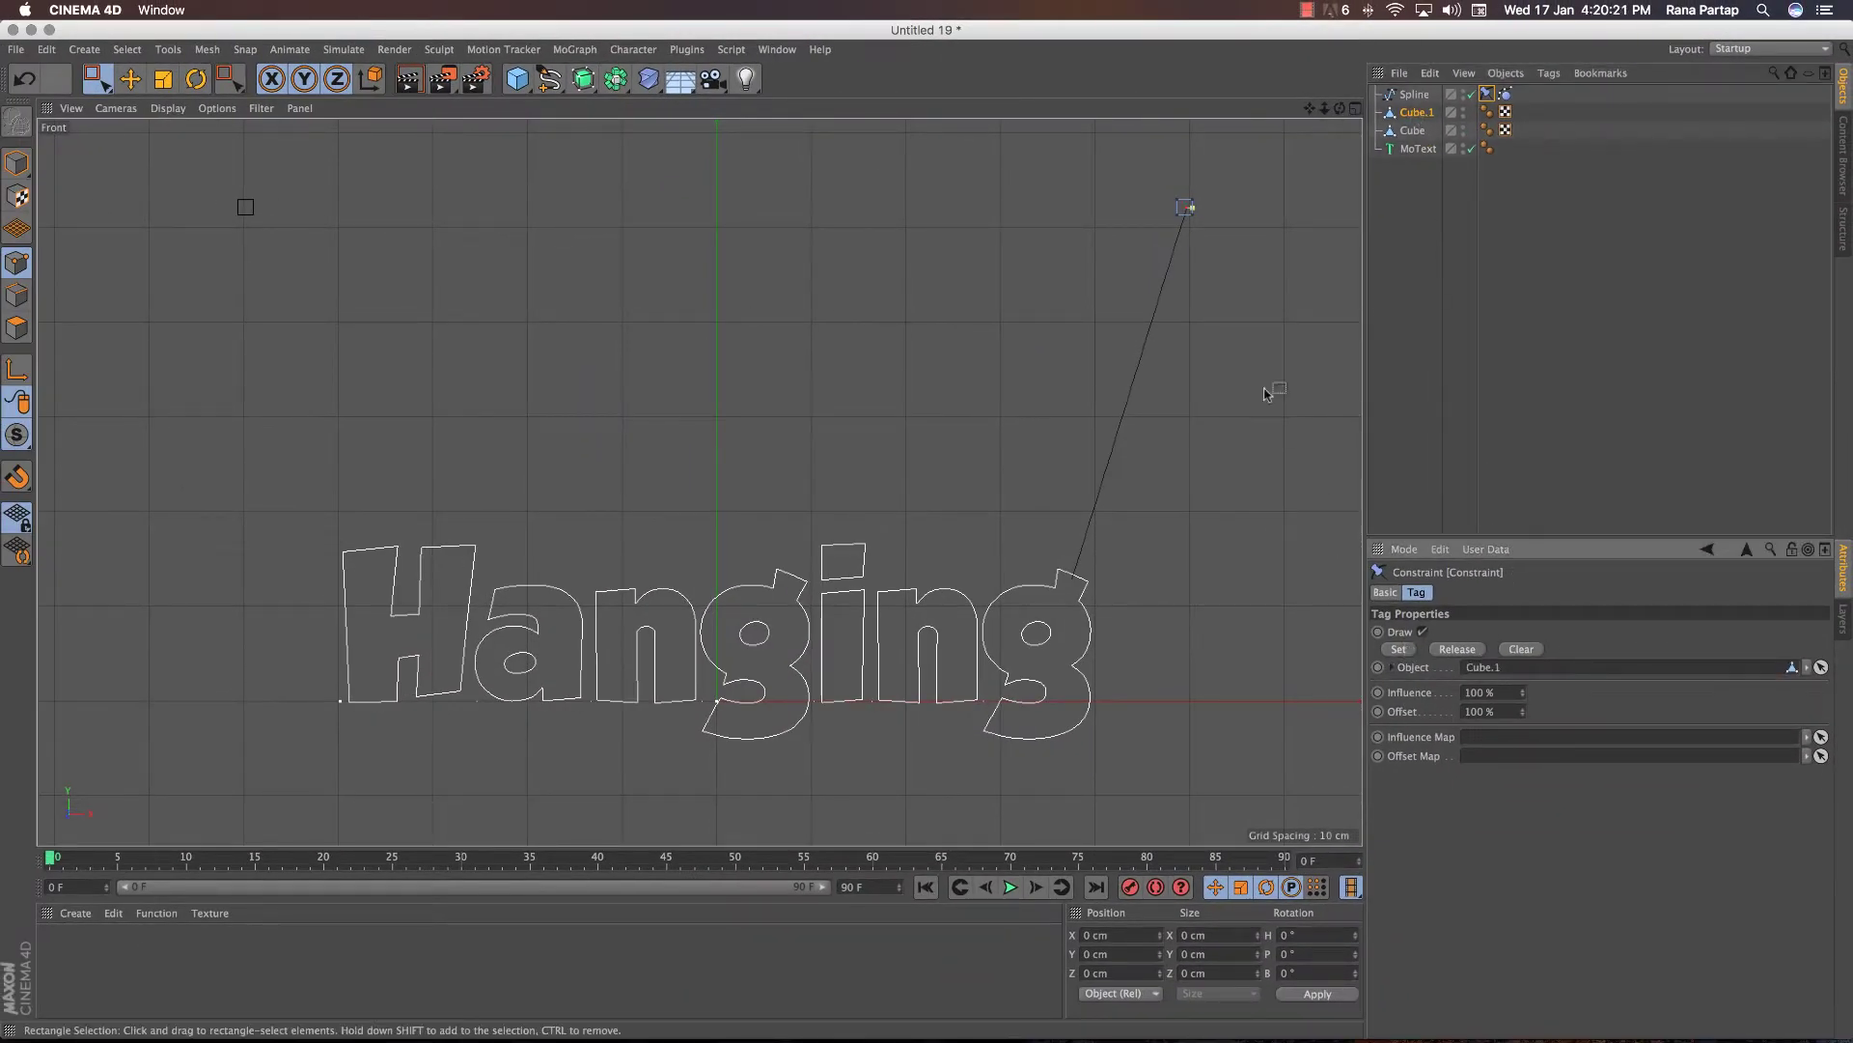
scroll(1205, 215, up, 5)
scroll(1167, 242, down, 3)
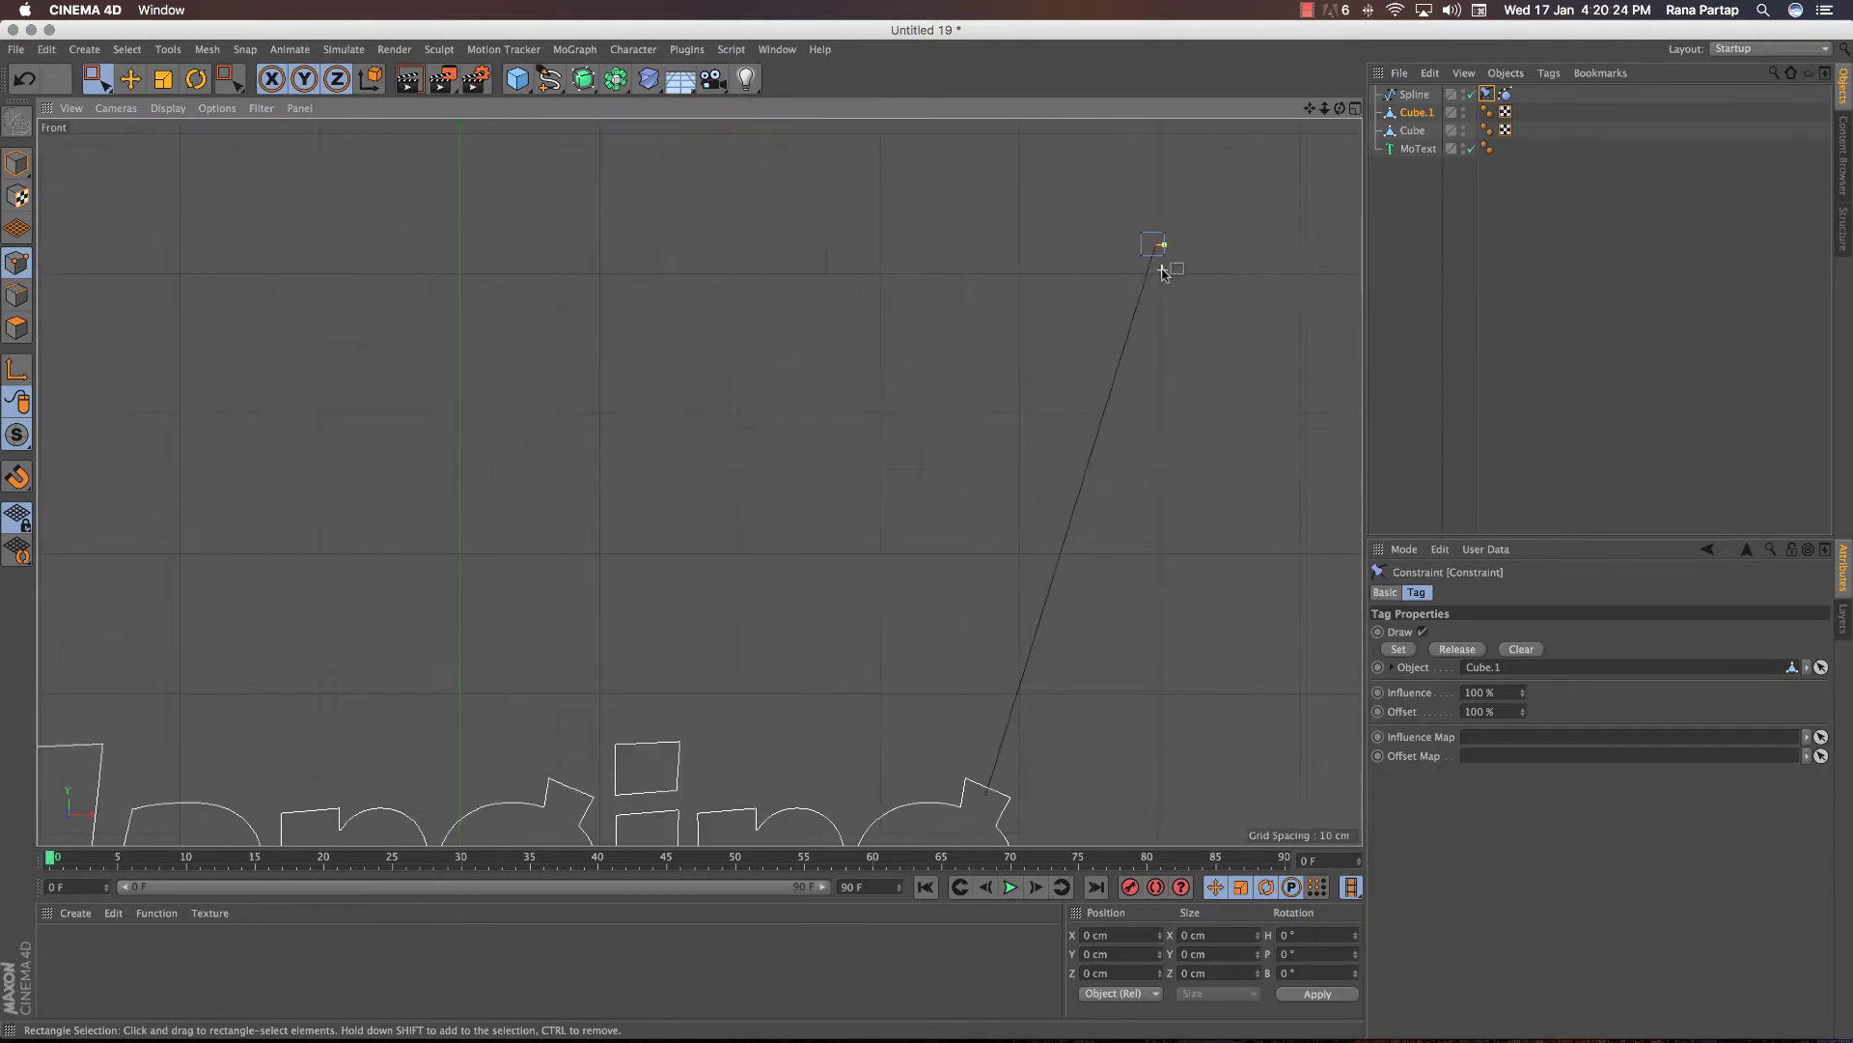
scroll(1170, 273, down, 2)
scroll(1173, 280, down, 1)
scroll(1176, 295, down, 1)
scroll(1176, 294, up, 1)
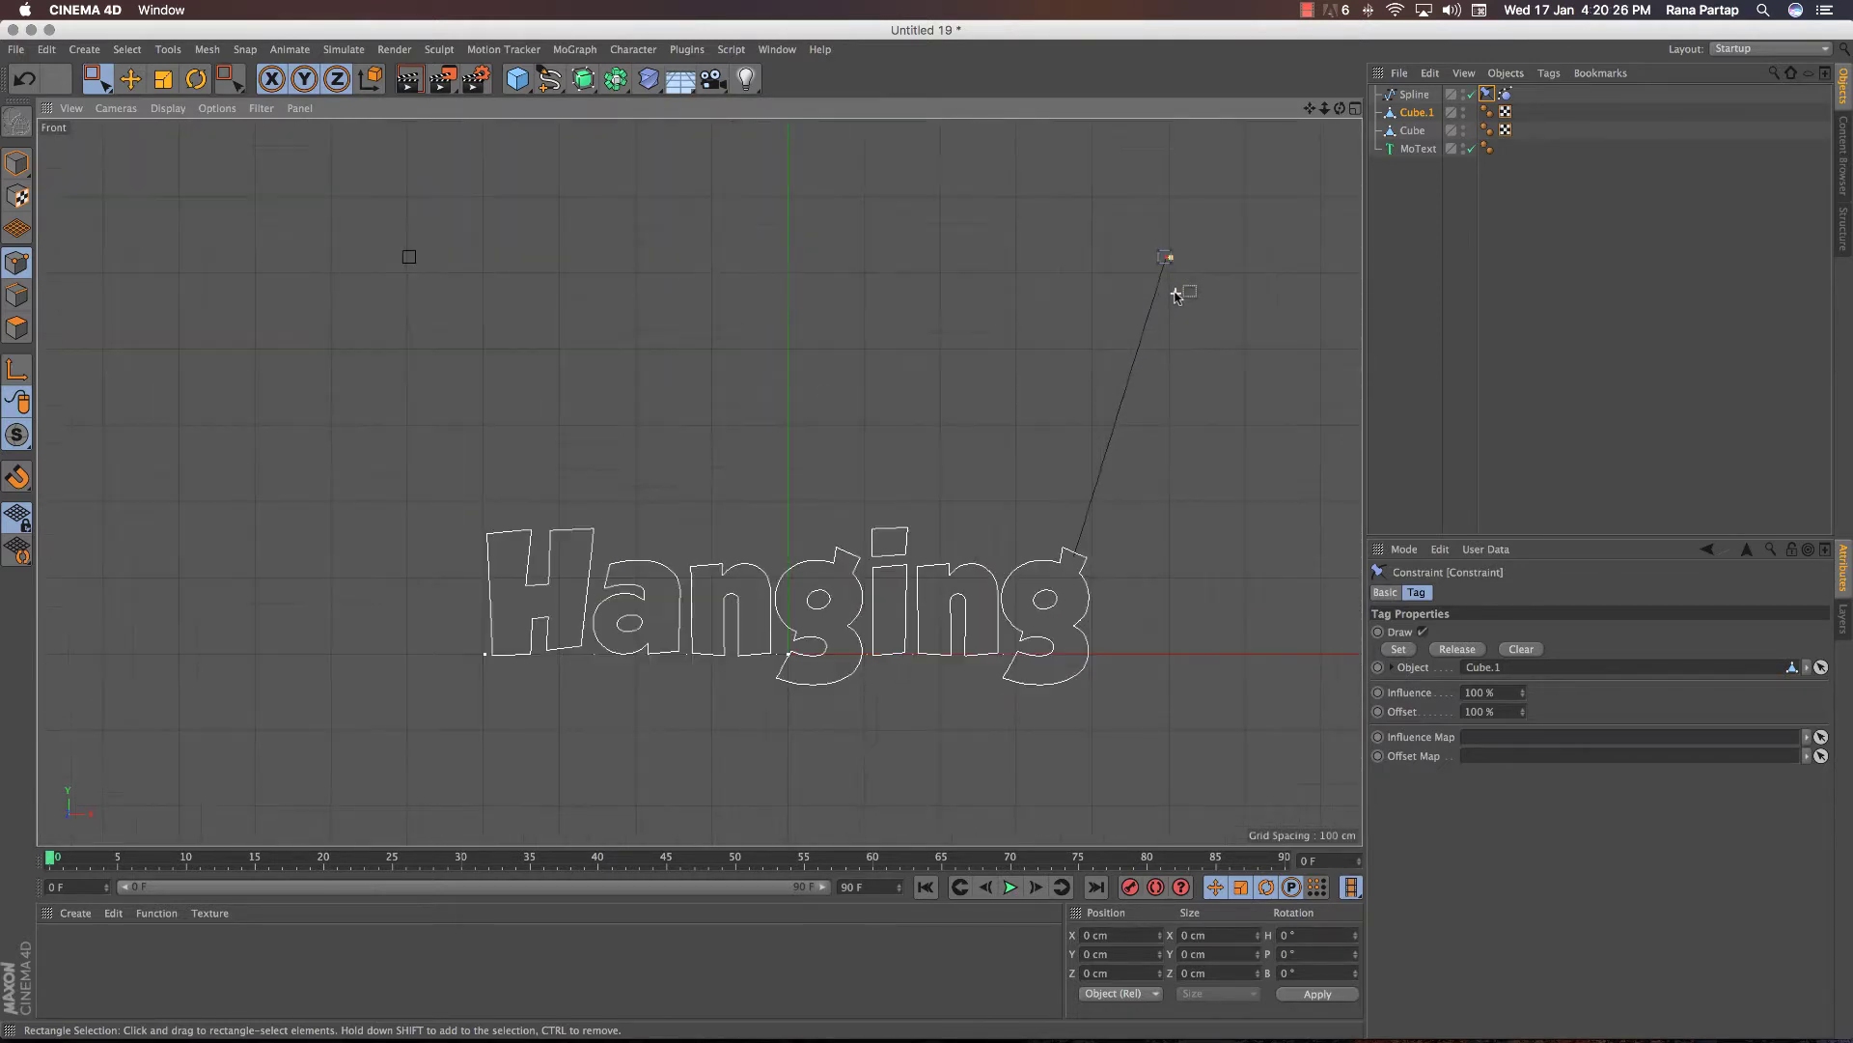
drag(96, 78, 145, 96)
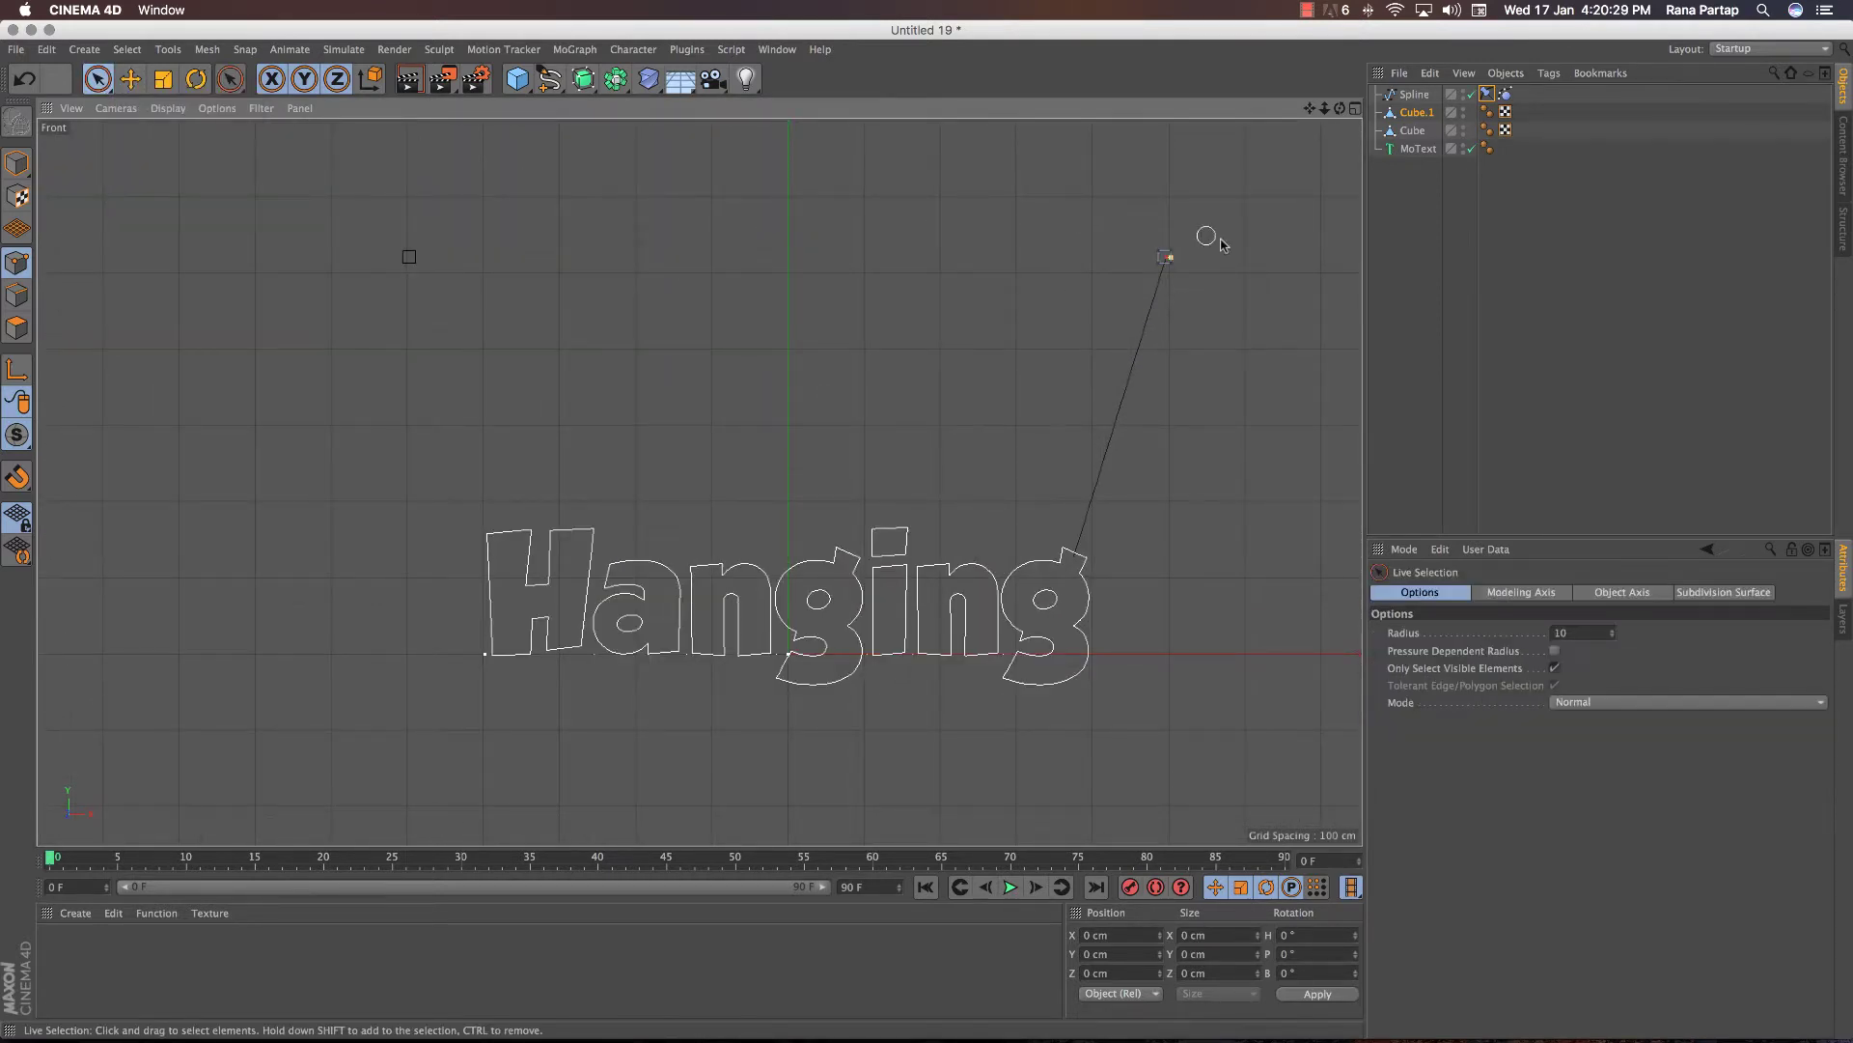
click(1398, 278)
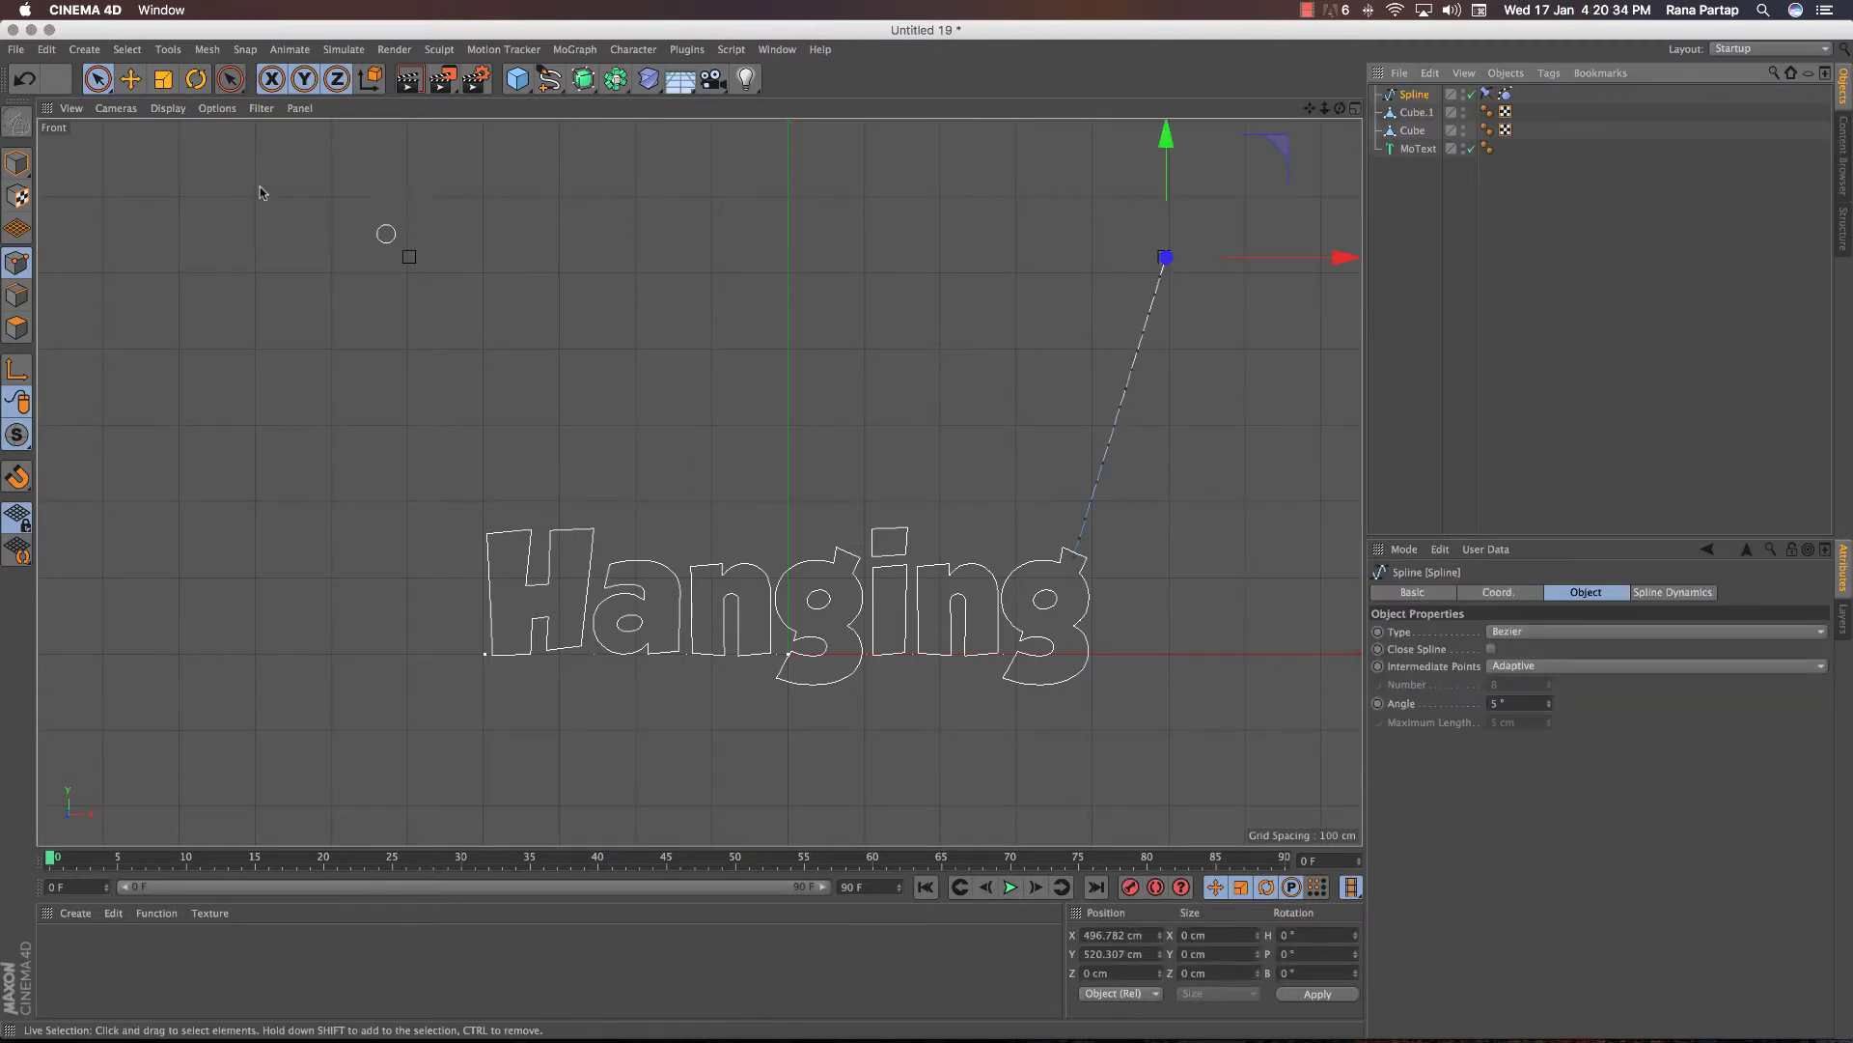
Step: Select the spline's bottom point and add a second Constraint tag targeting MoText, applied with Set
click(99, 81)
click(164, 119)
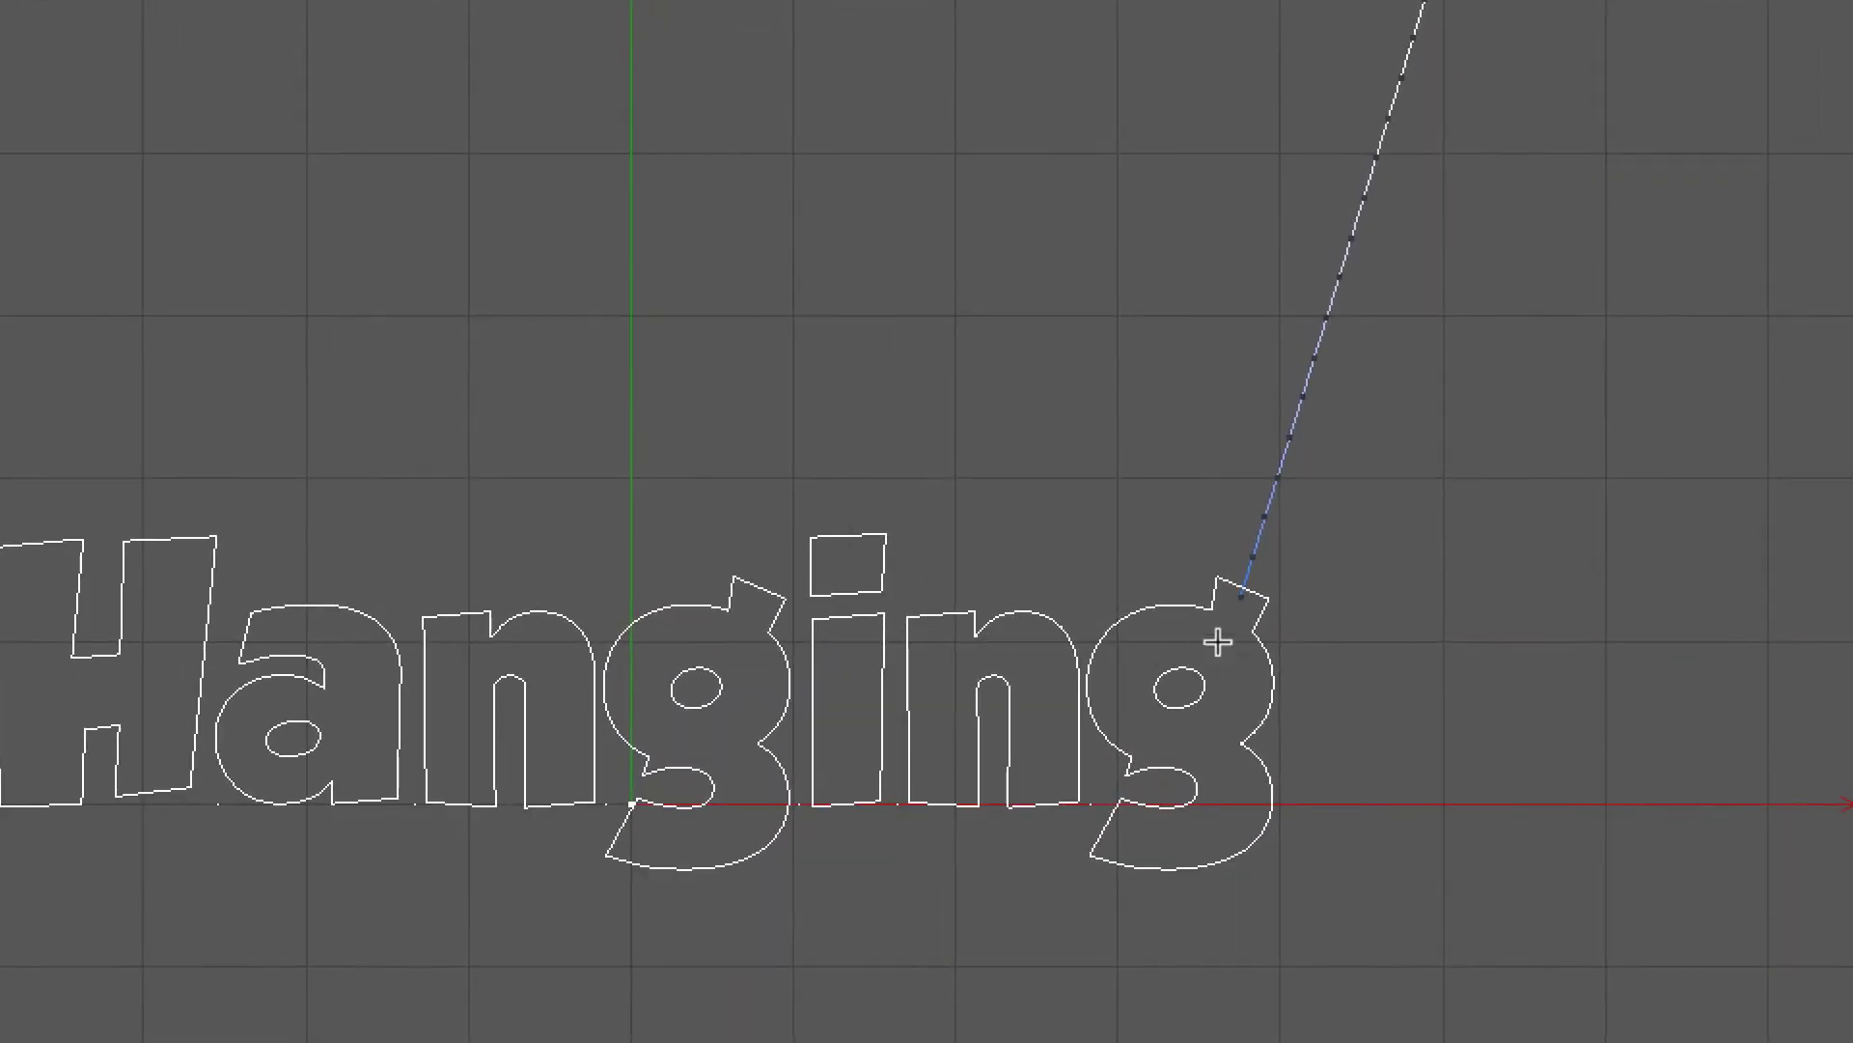
drag(1218, 643, 1298, 575)
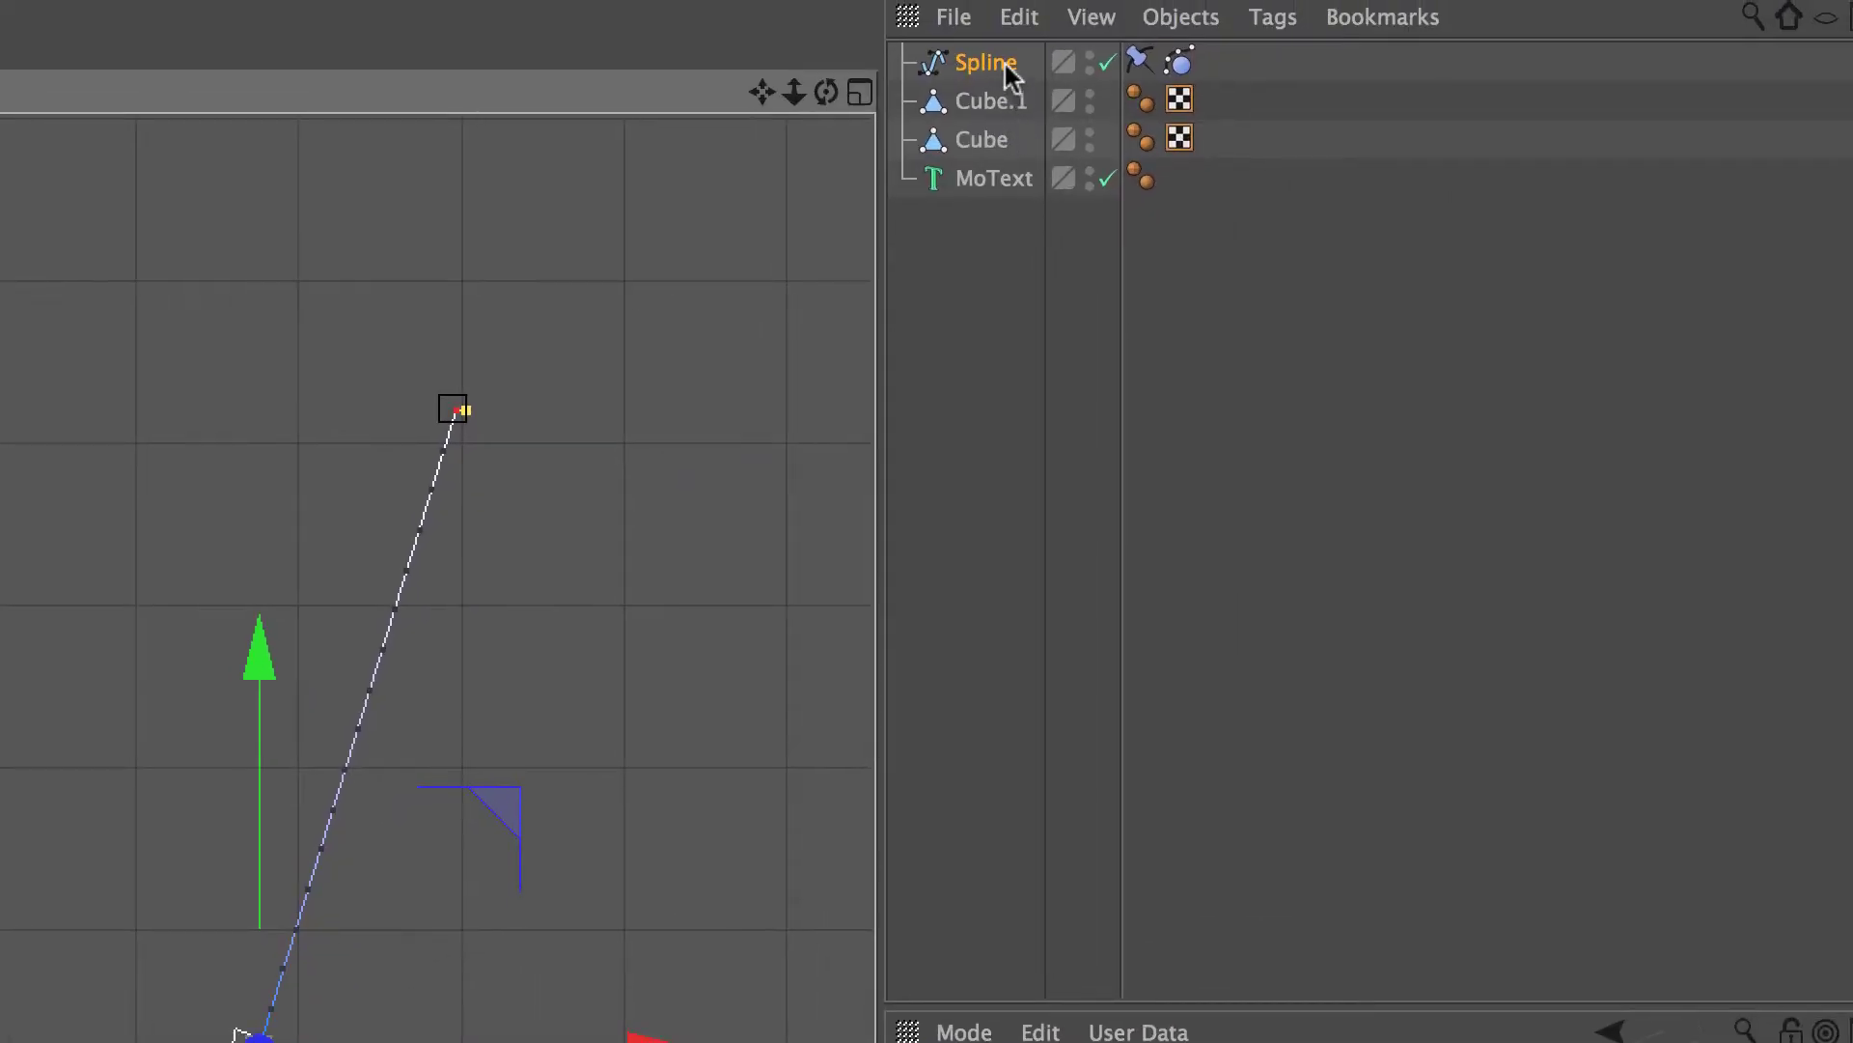
right_click(1005, 63)
click(1583, 241)
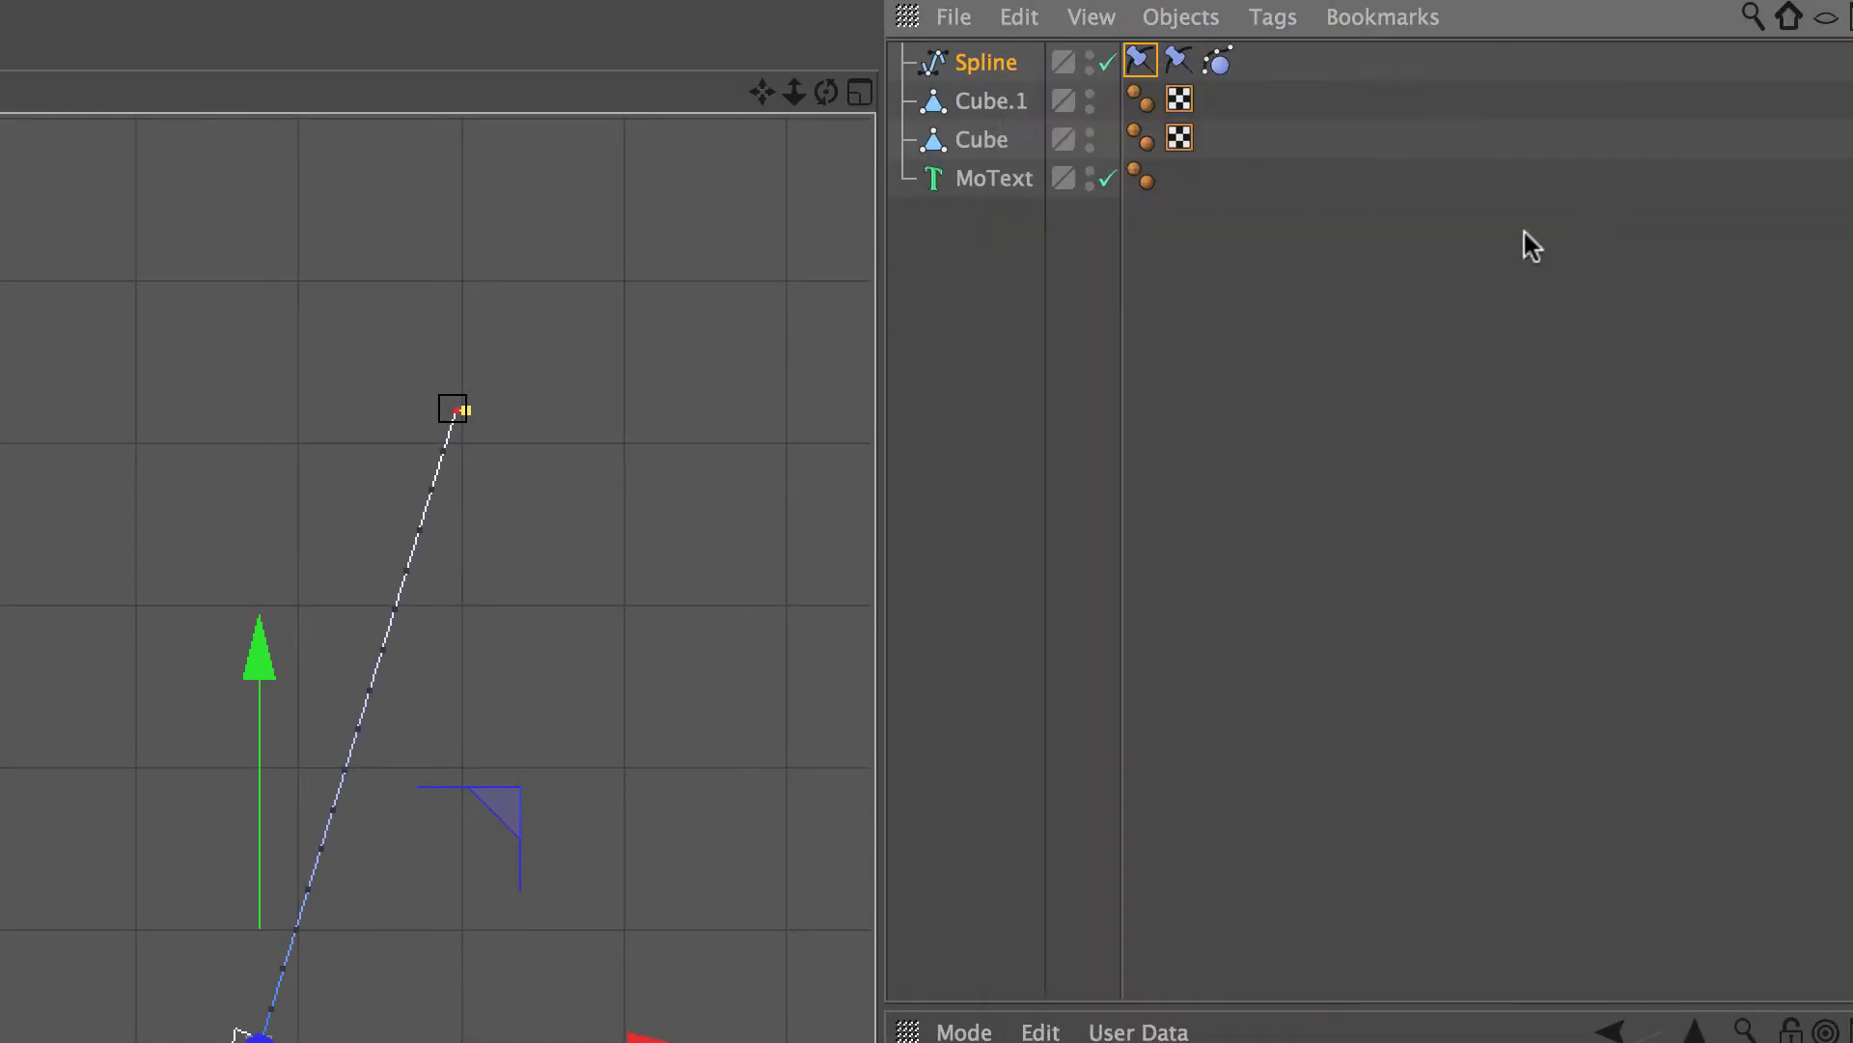
drag(1016, 174, 1162, 806)
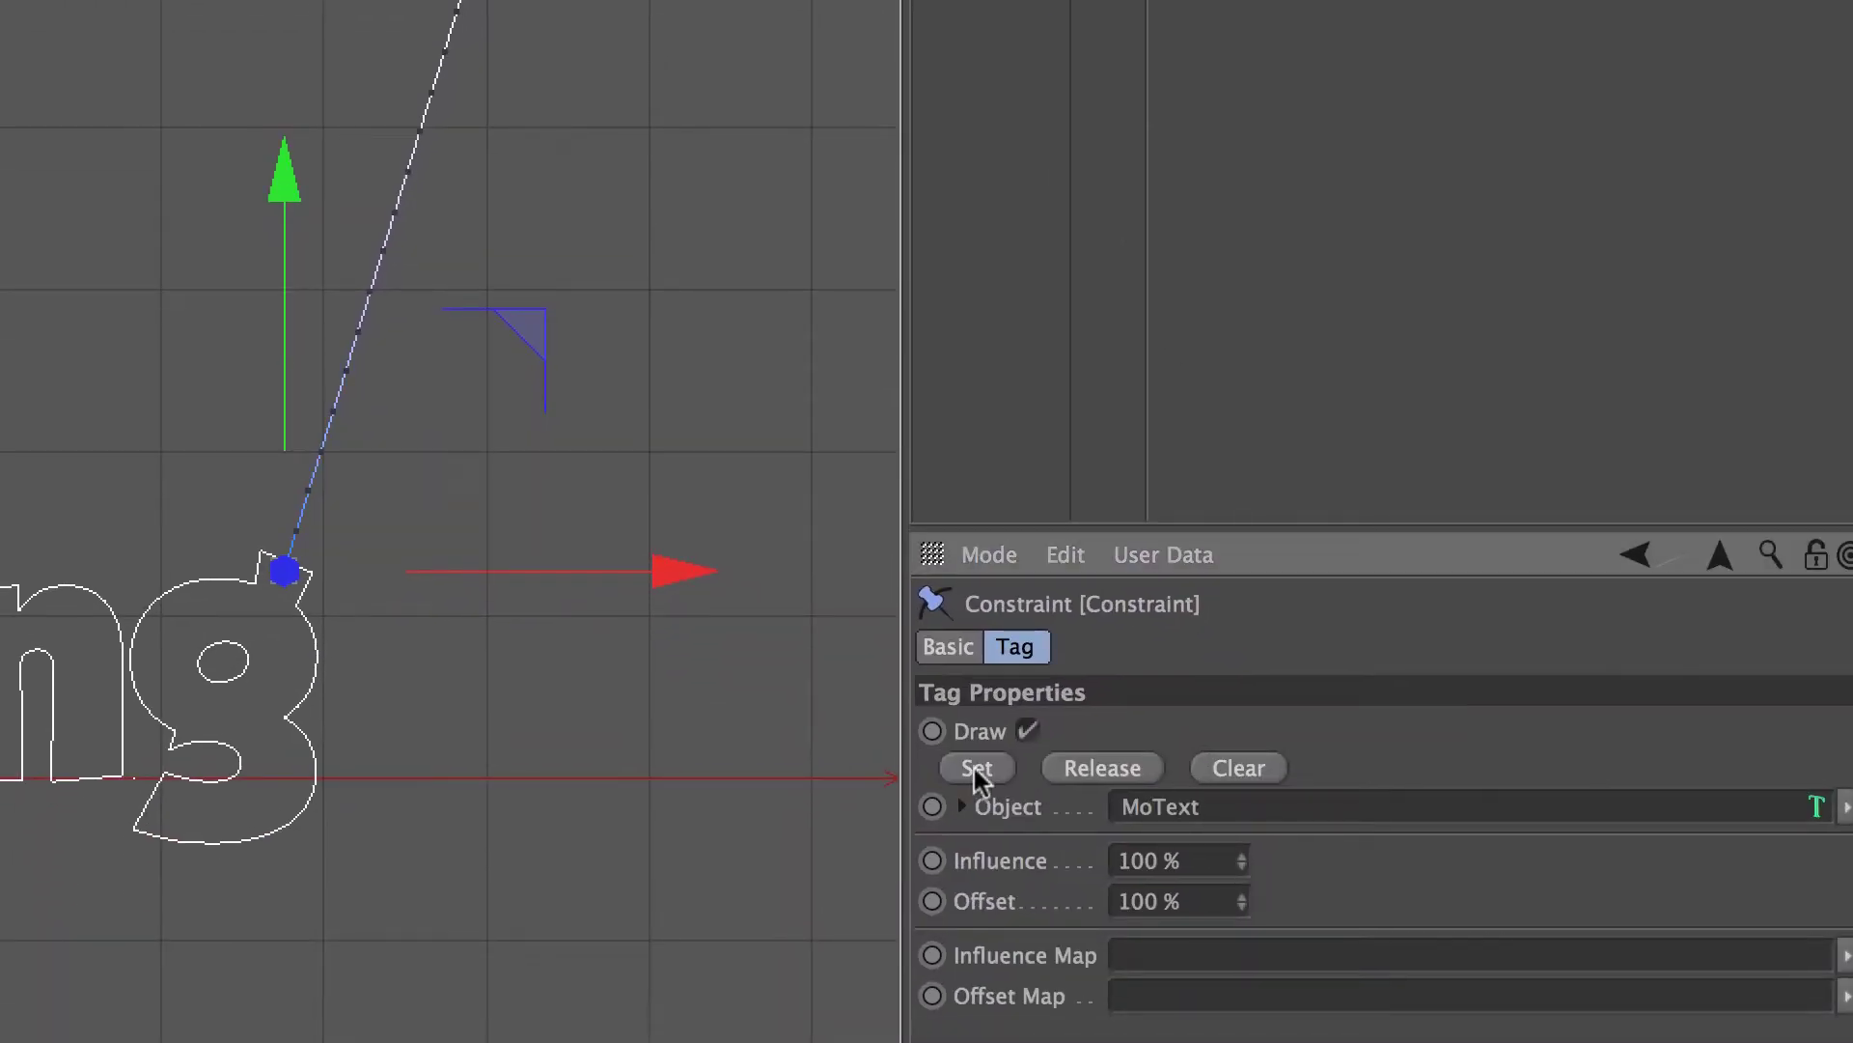
click(975, 768)
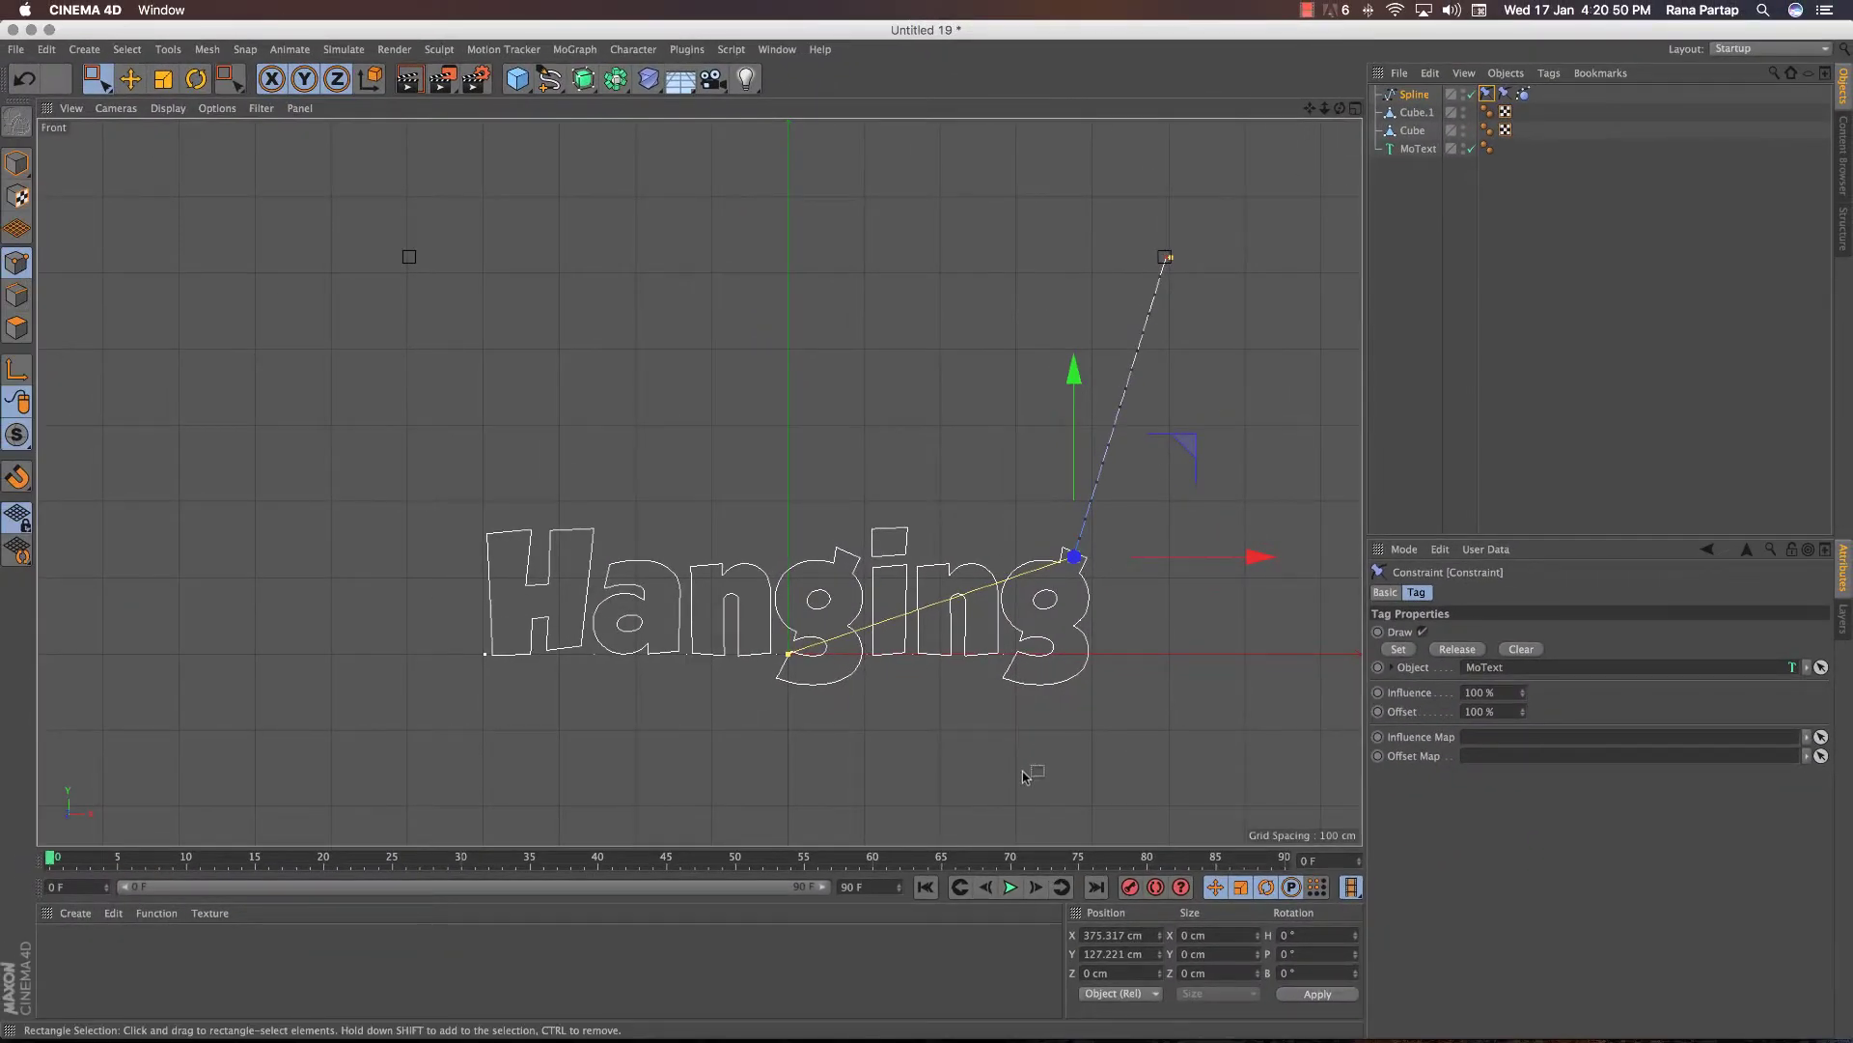
Step: Play and stop the simulation to test the hanging rope, then deselect the spline
click(1013, 890)
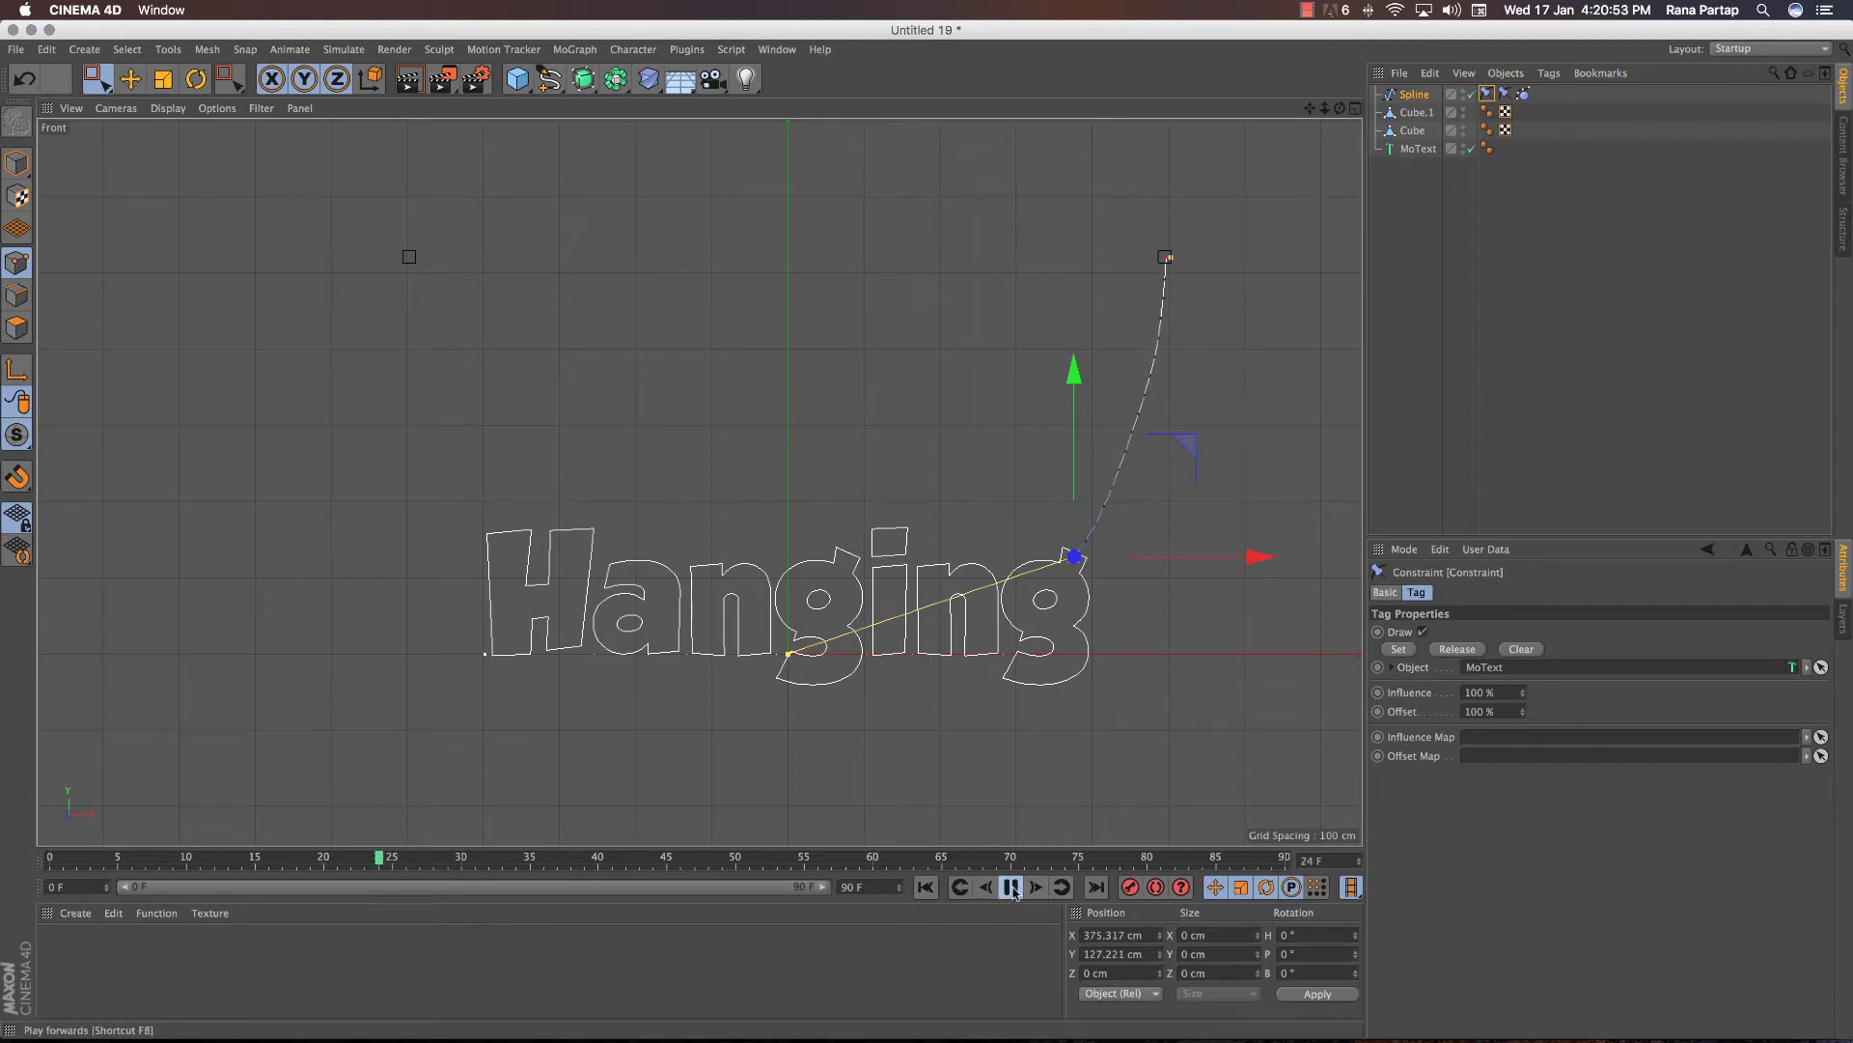
click(1013, 890)
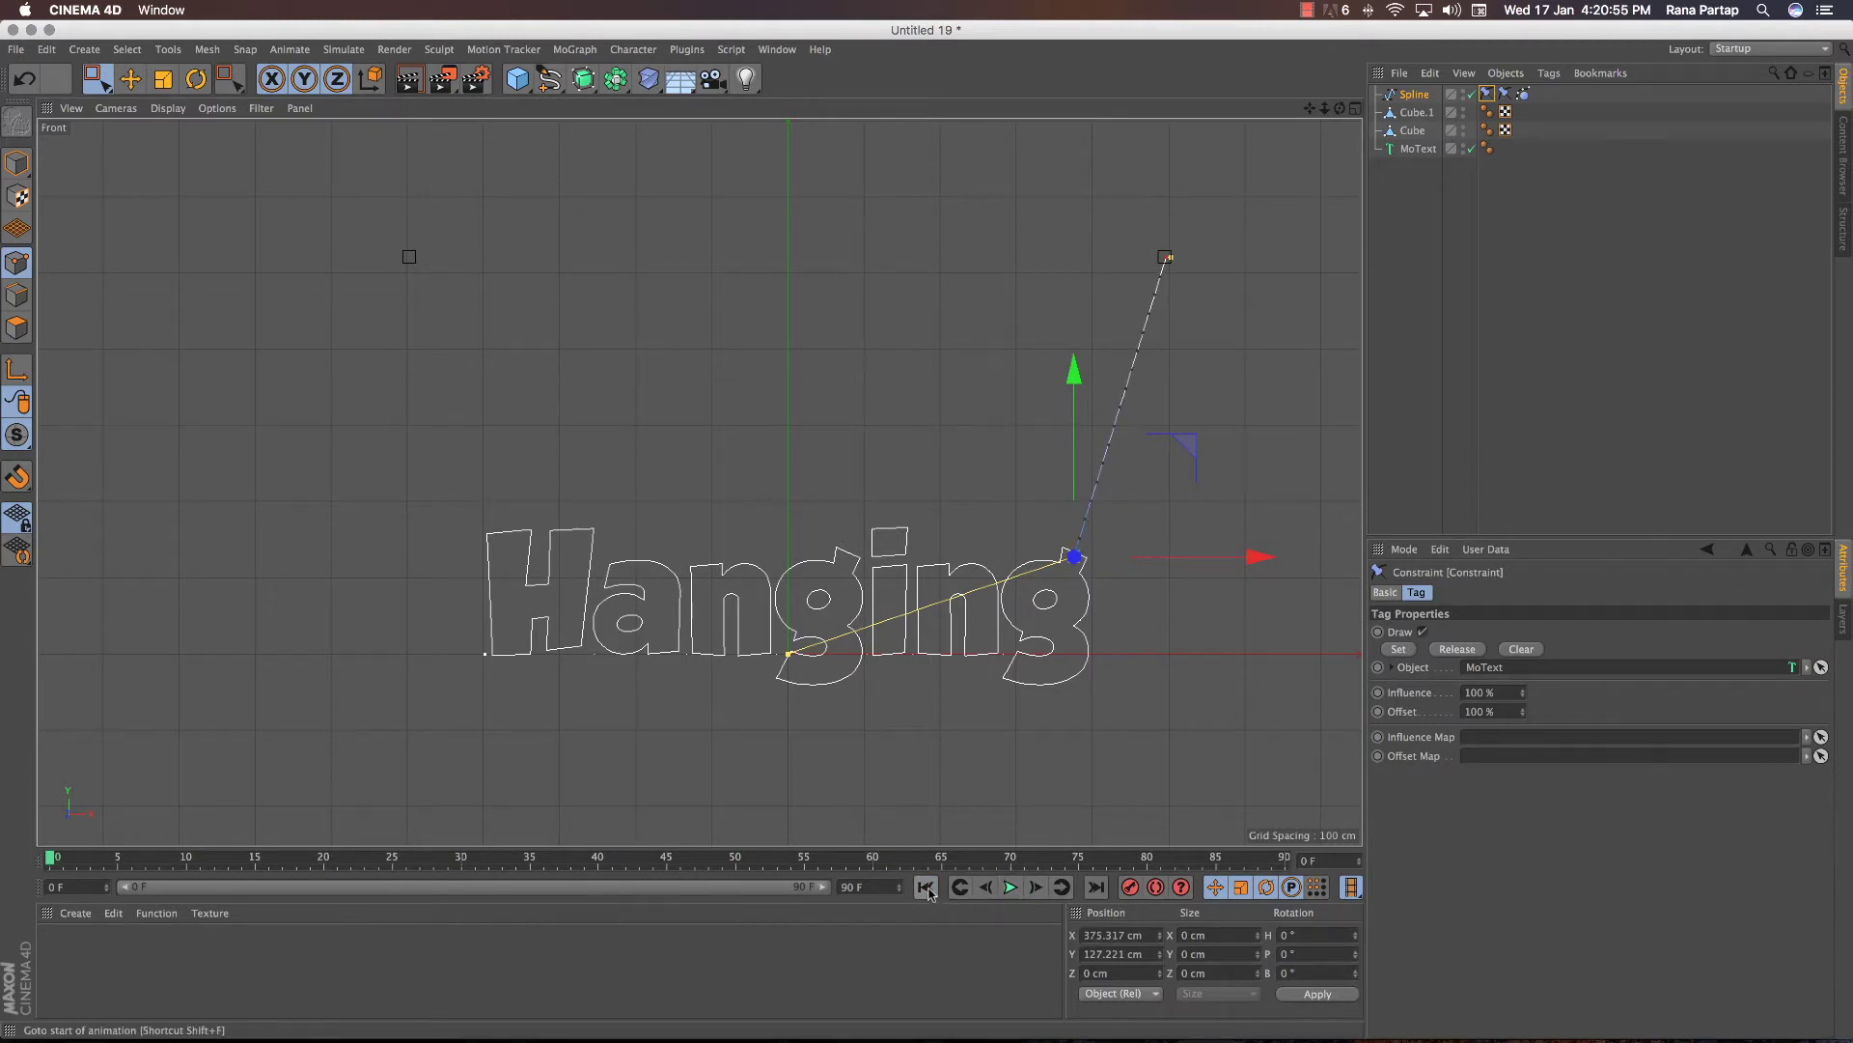
click(1422, 210)
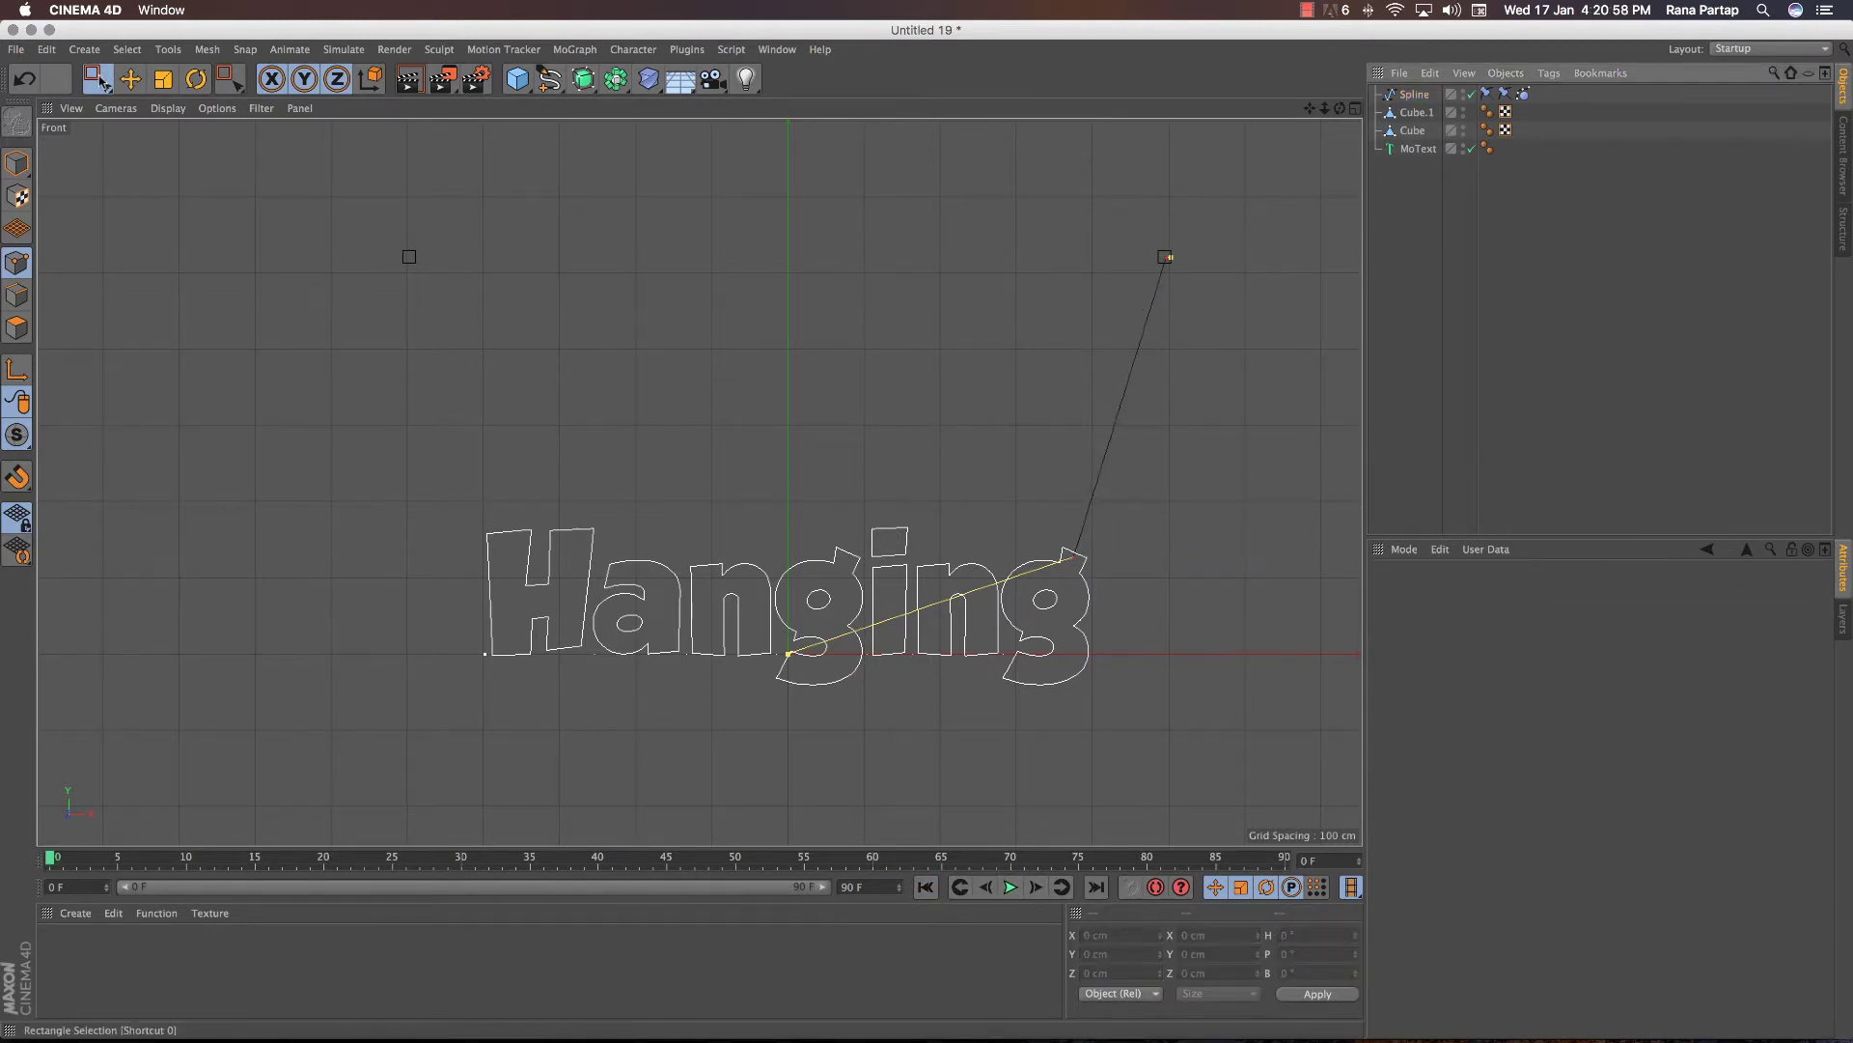
click(96, 78)
click(179, 112)
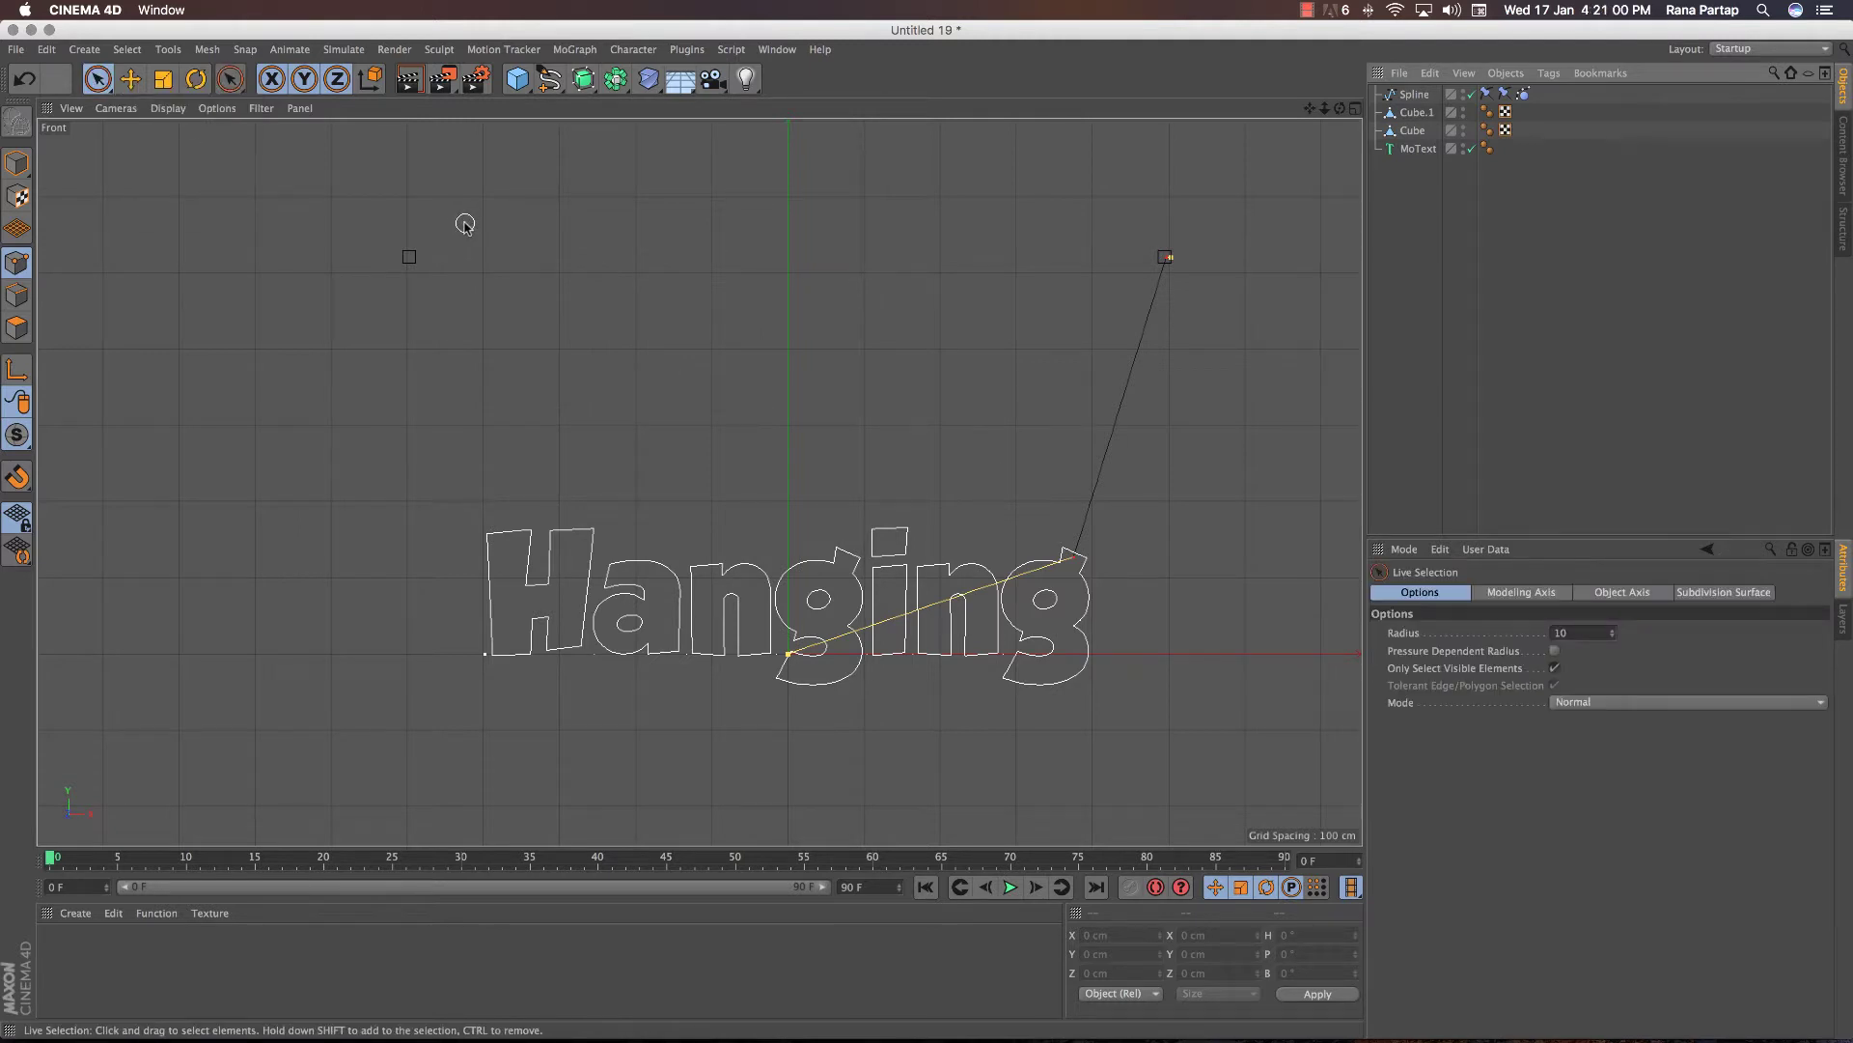
Step: Draw a second two-point Bezier spline from the left cube down to the top of the H
drag(549, 78, 591, 114)
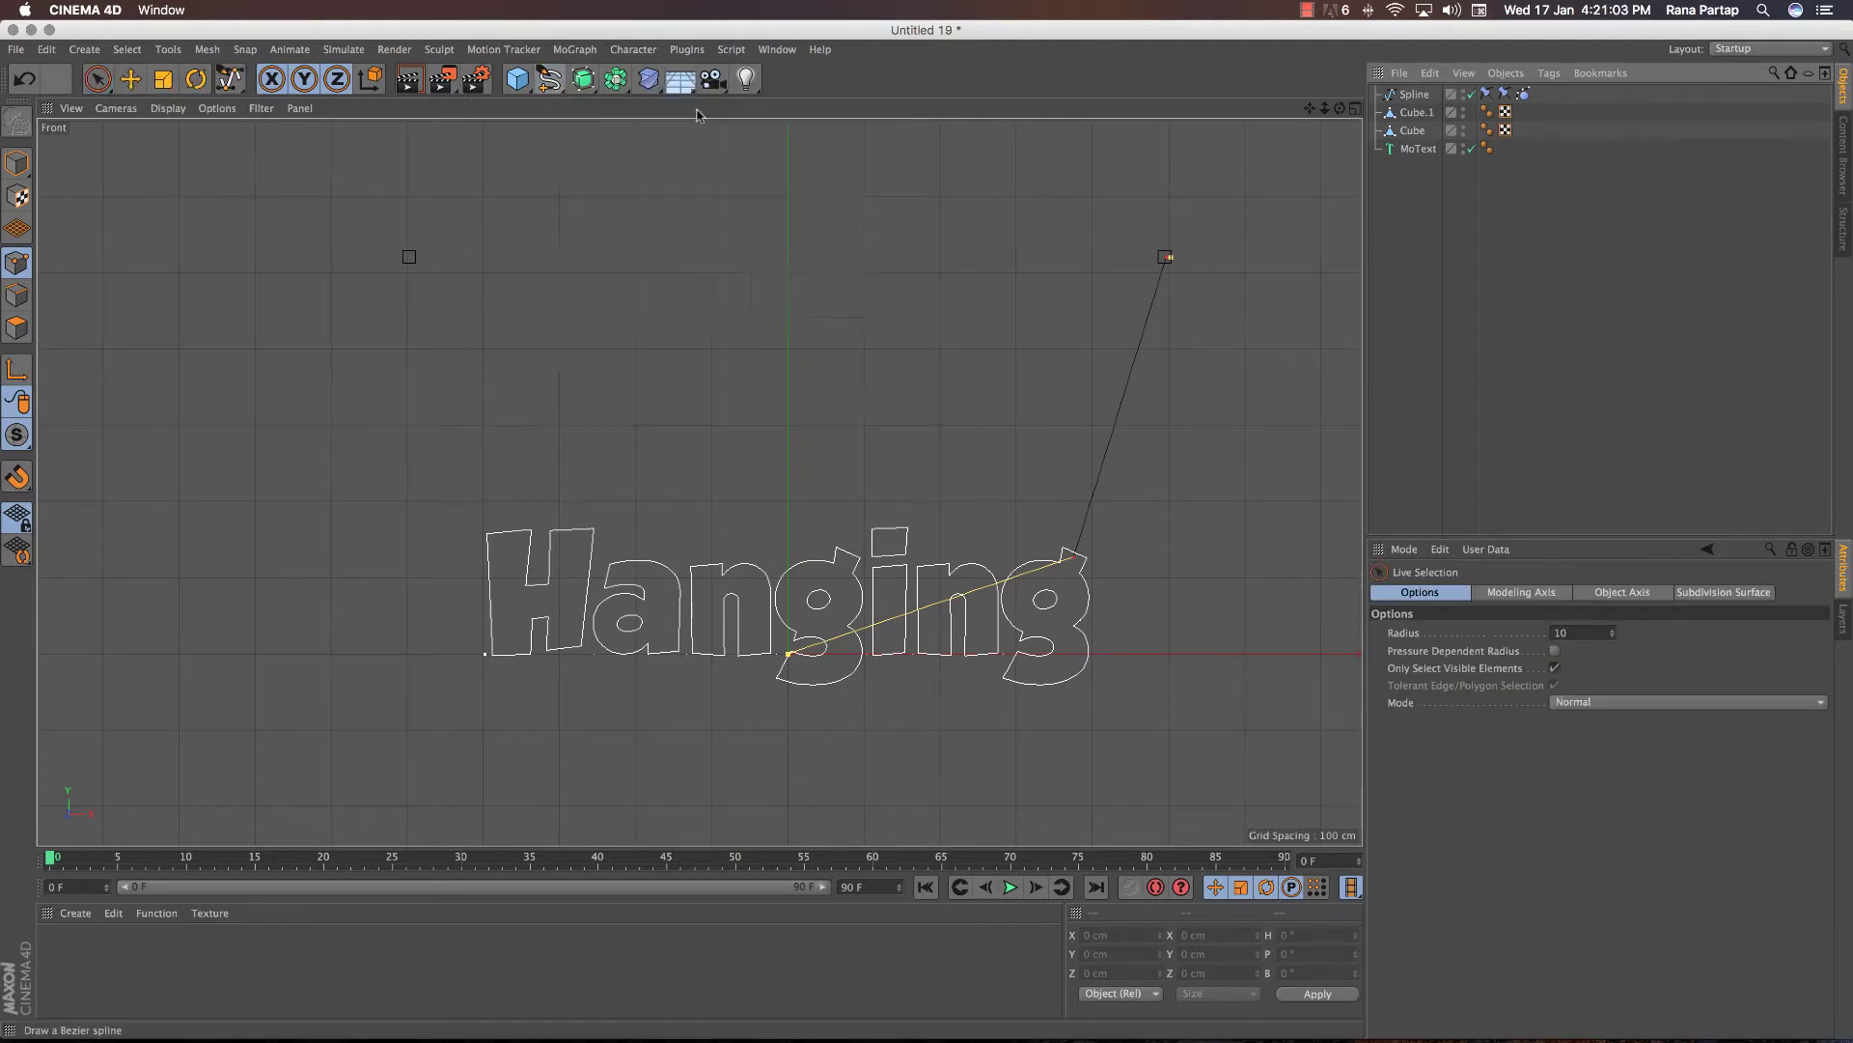
click(408, 257)
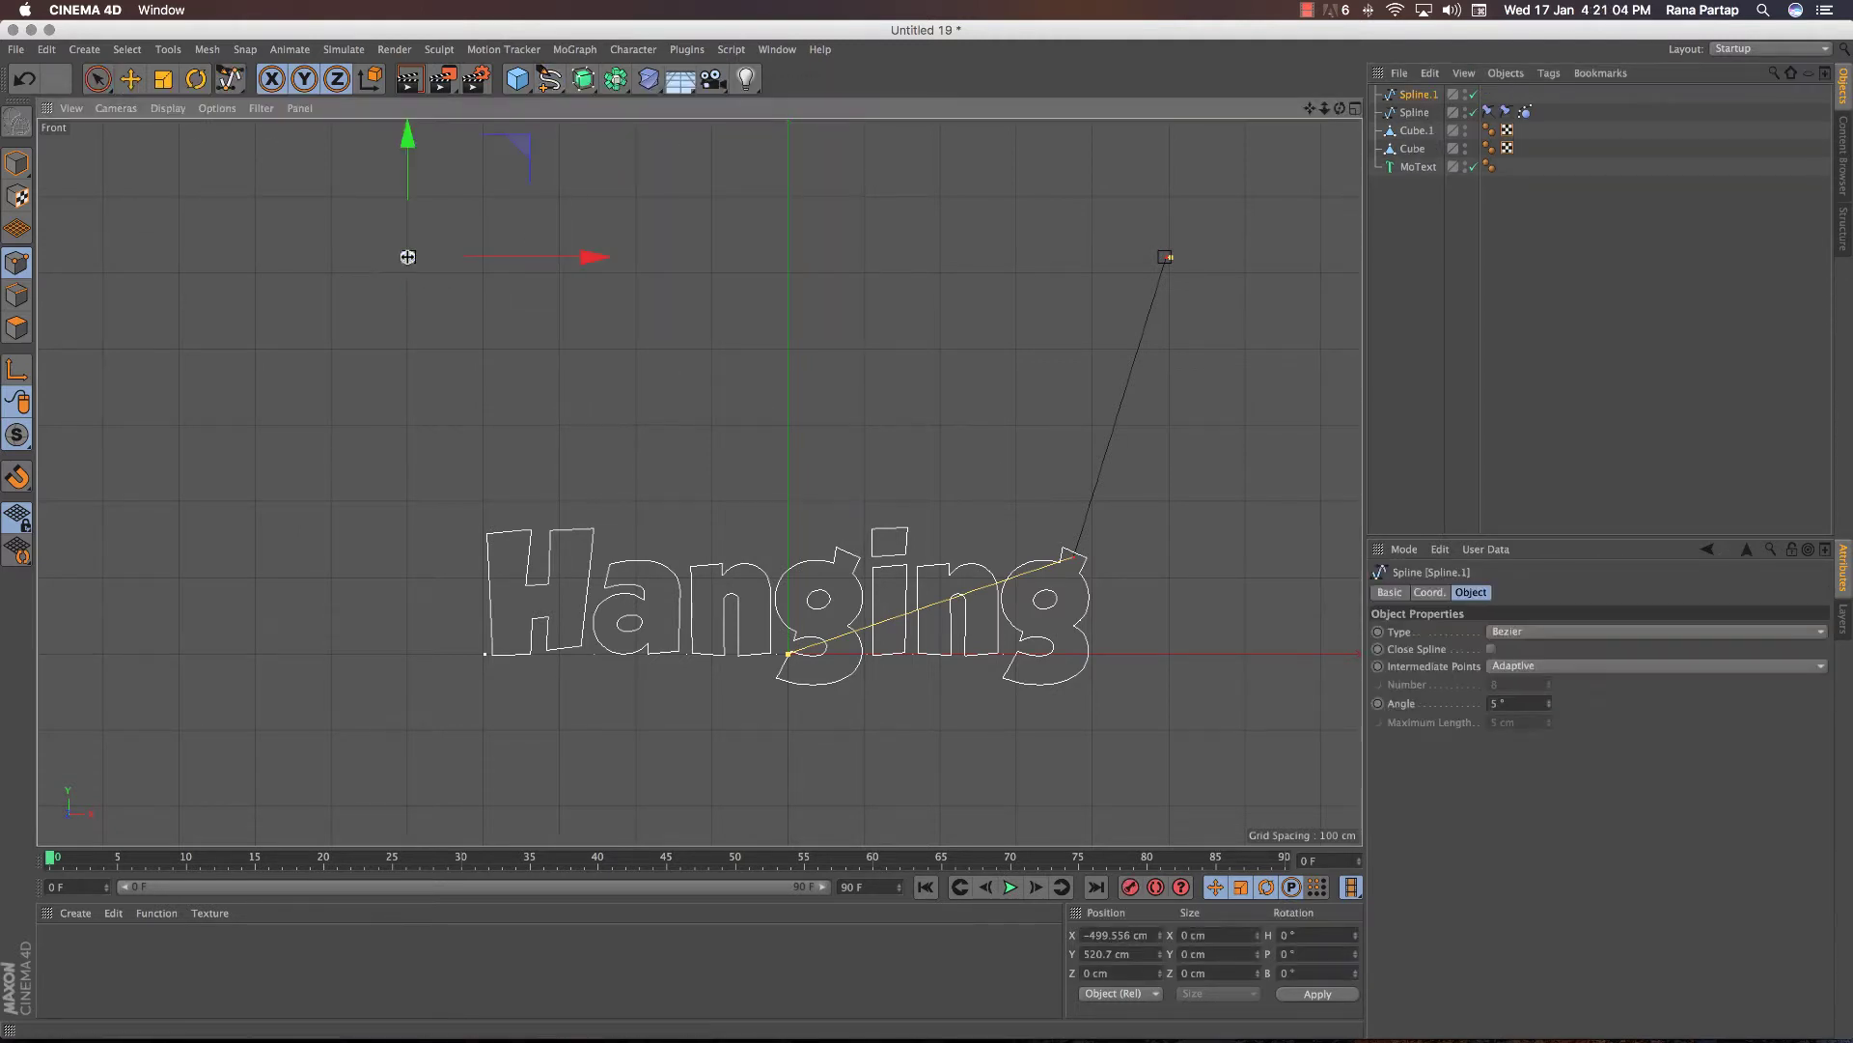
click(495, 539)
click(96, 78)
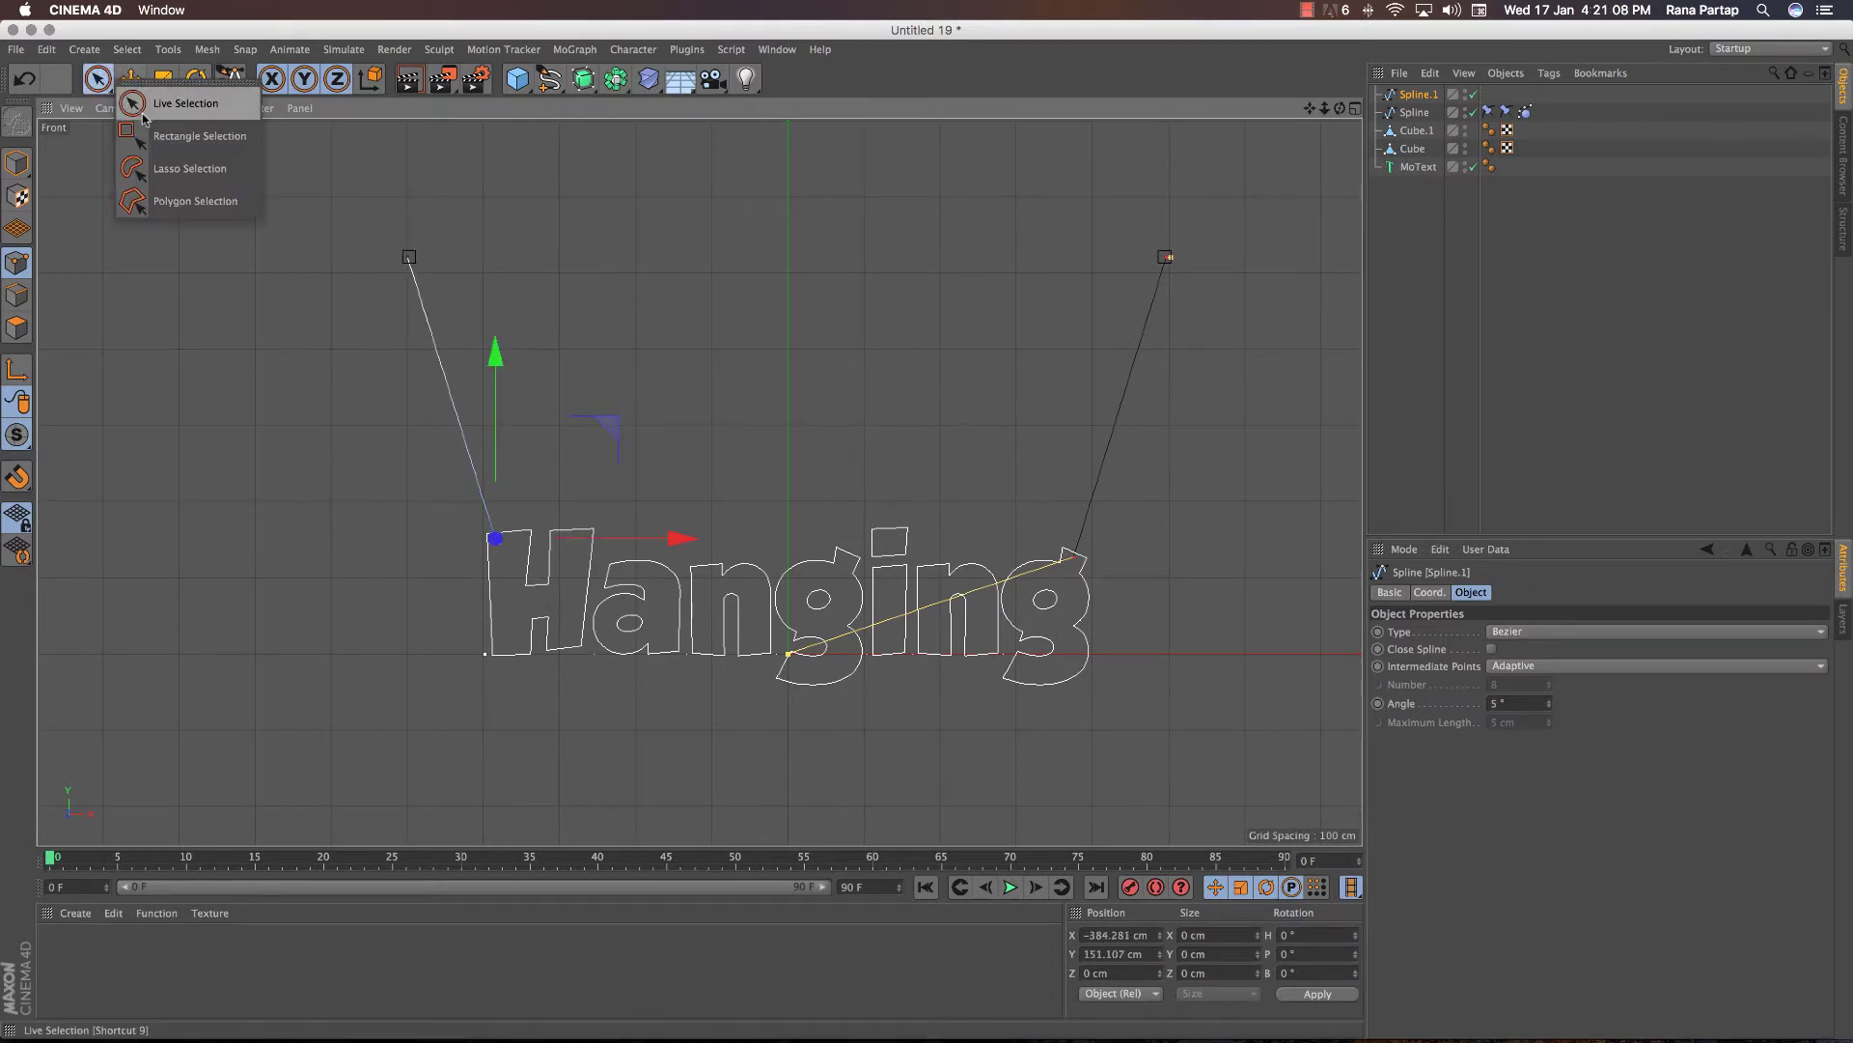
click(188, 136)
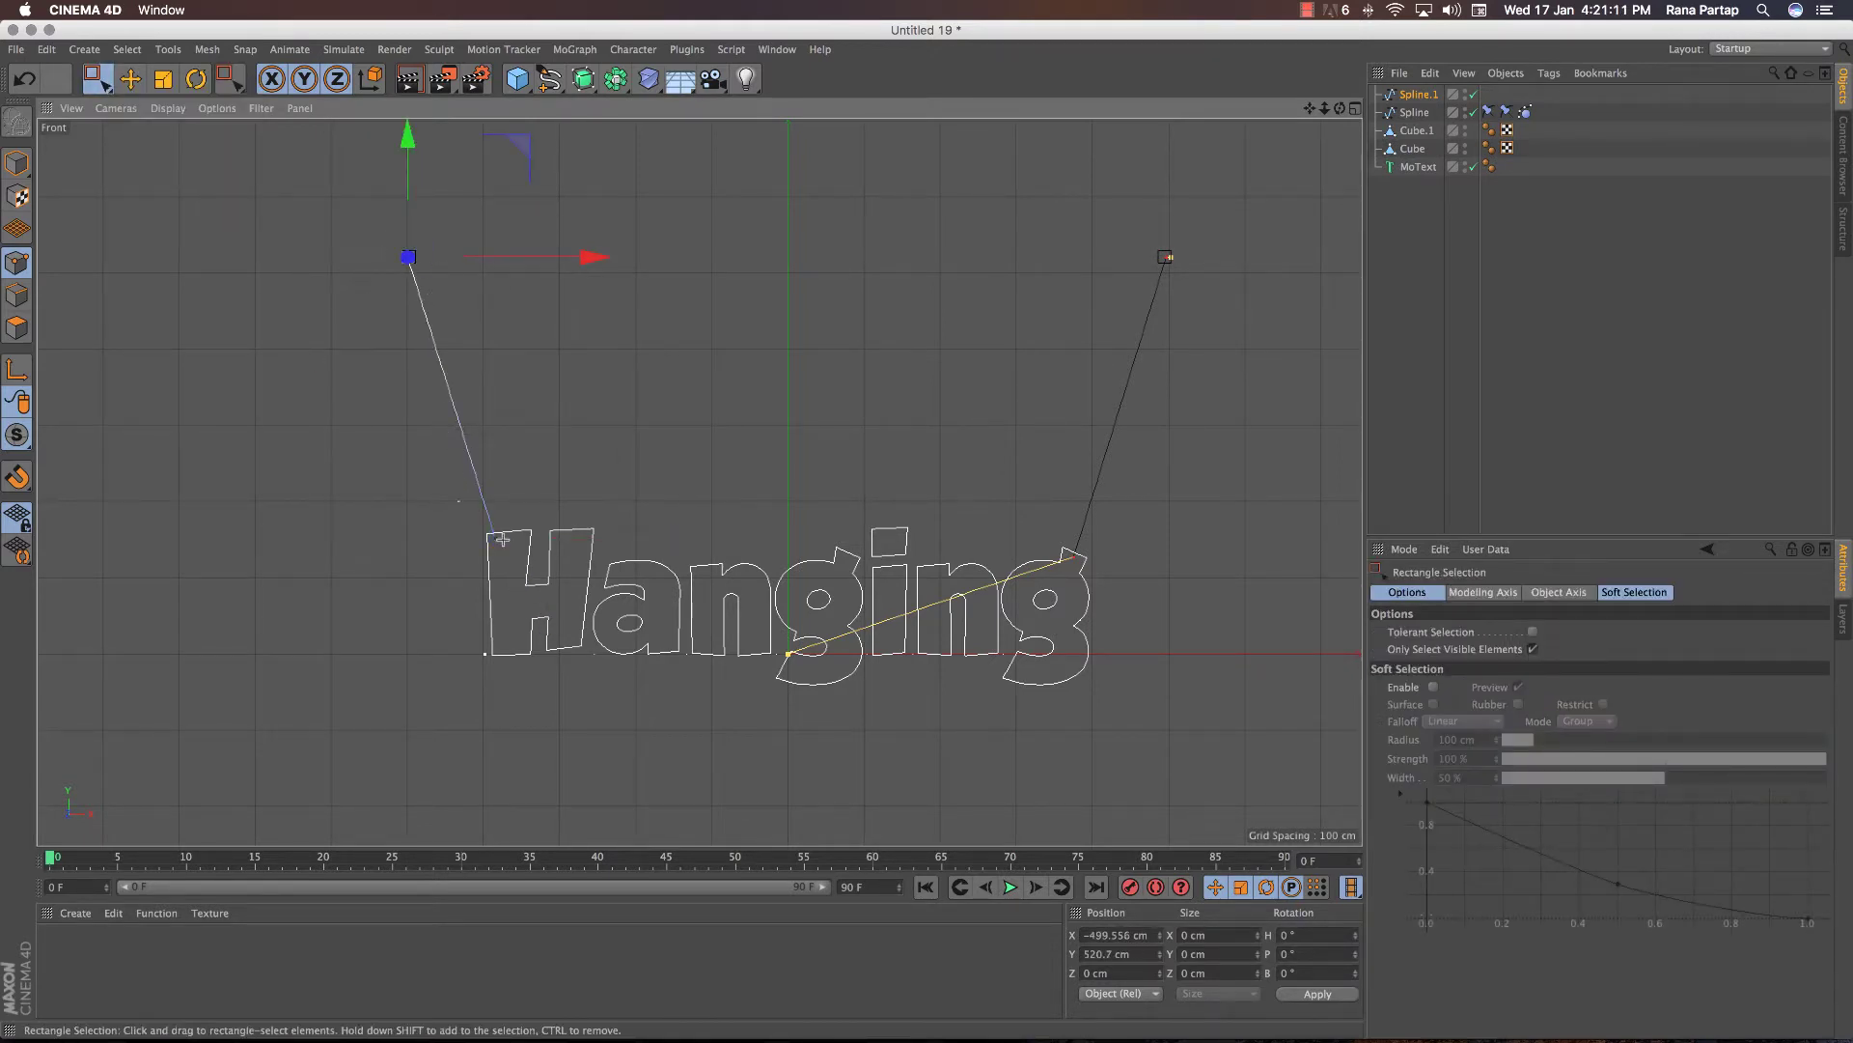
Step: Subdivide the new rope three times with U, S and select its top point
key(u)
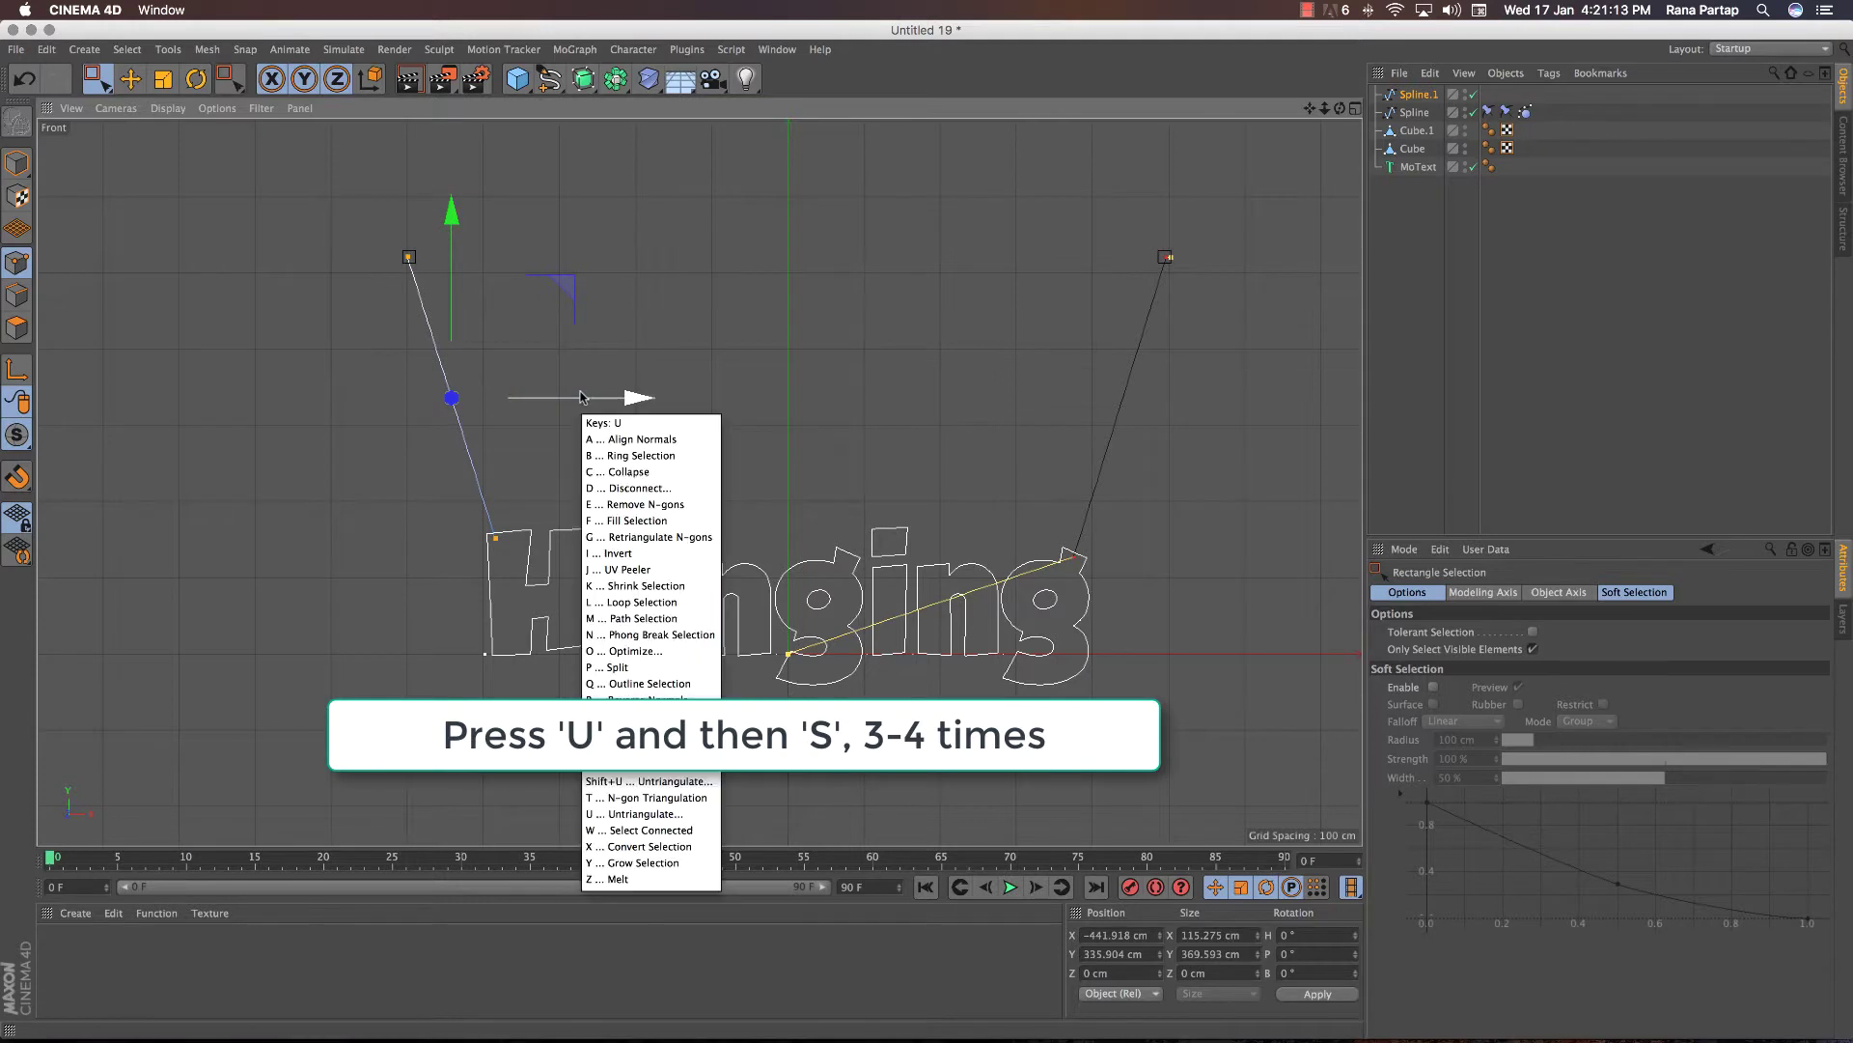
key(s)
key(u)
key(s)
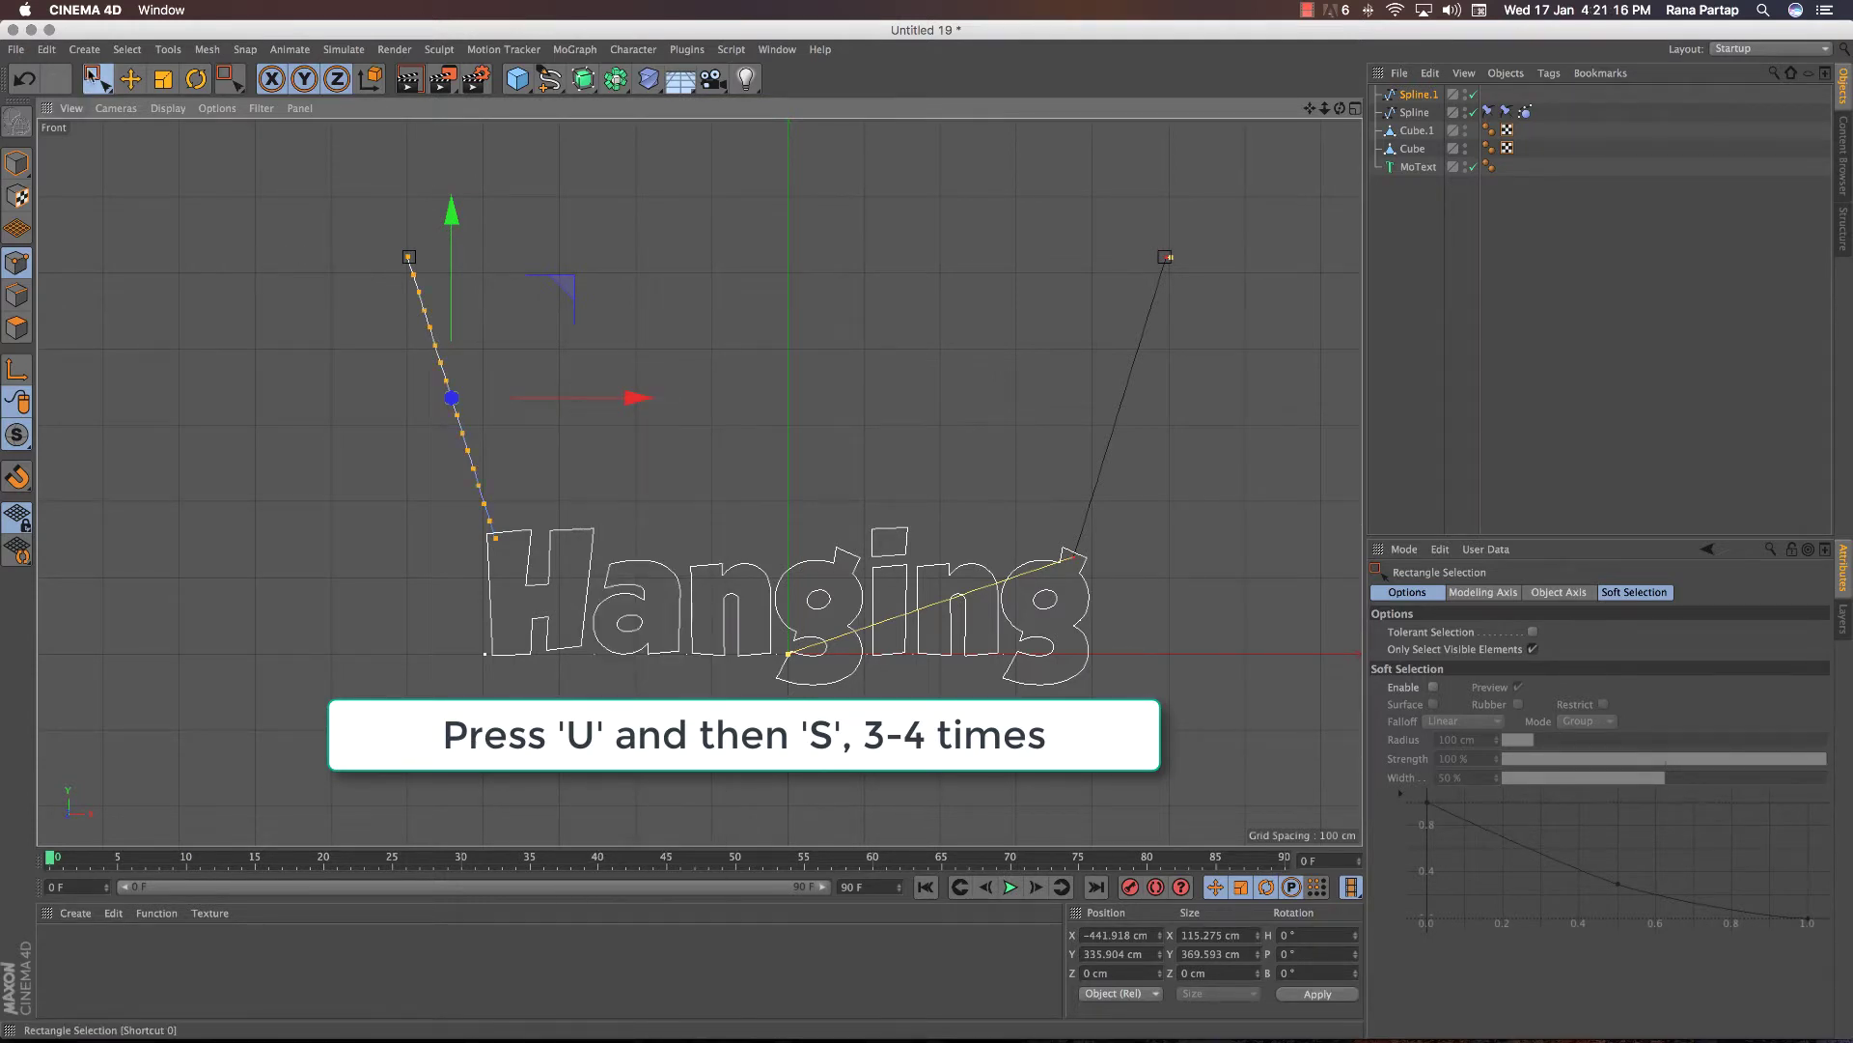
key(u)
key(s)
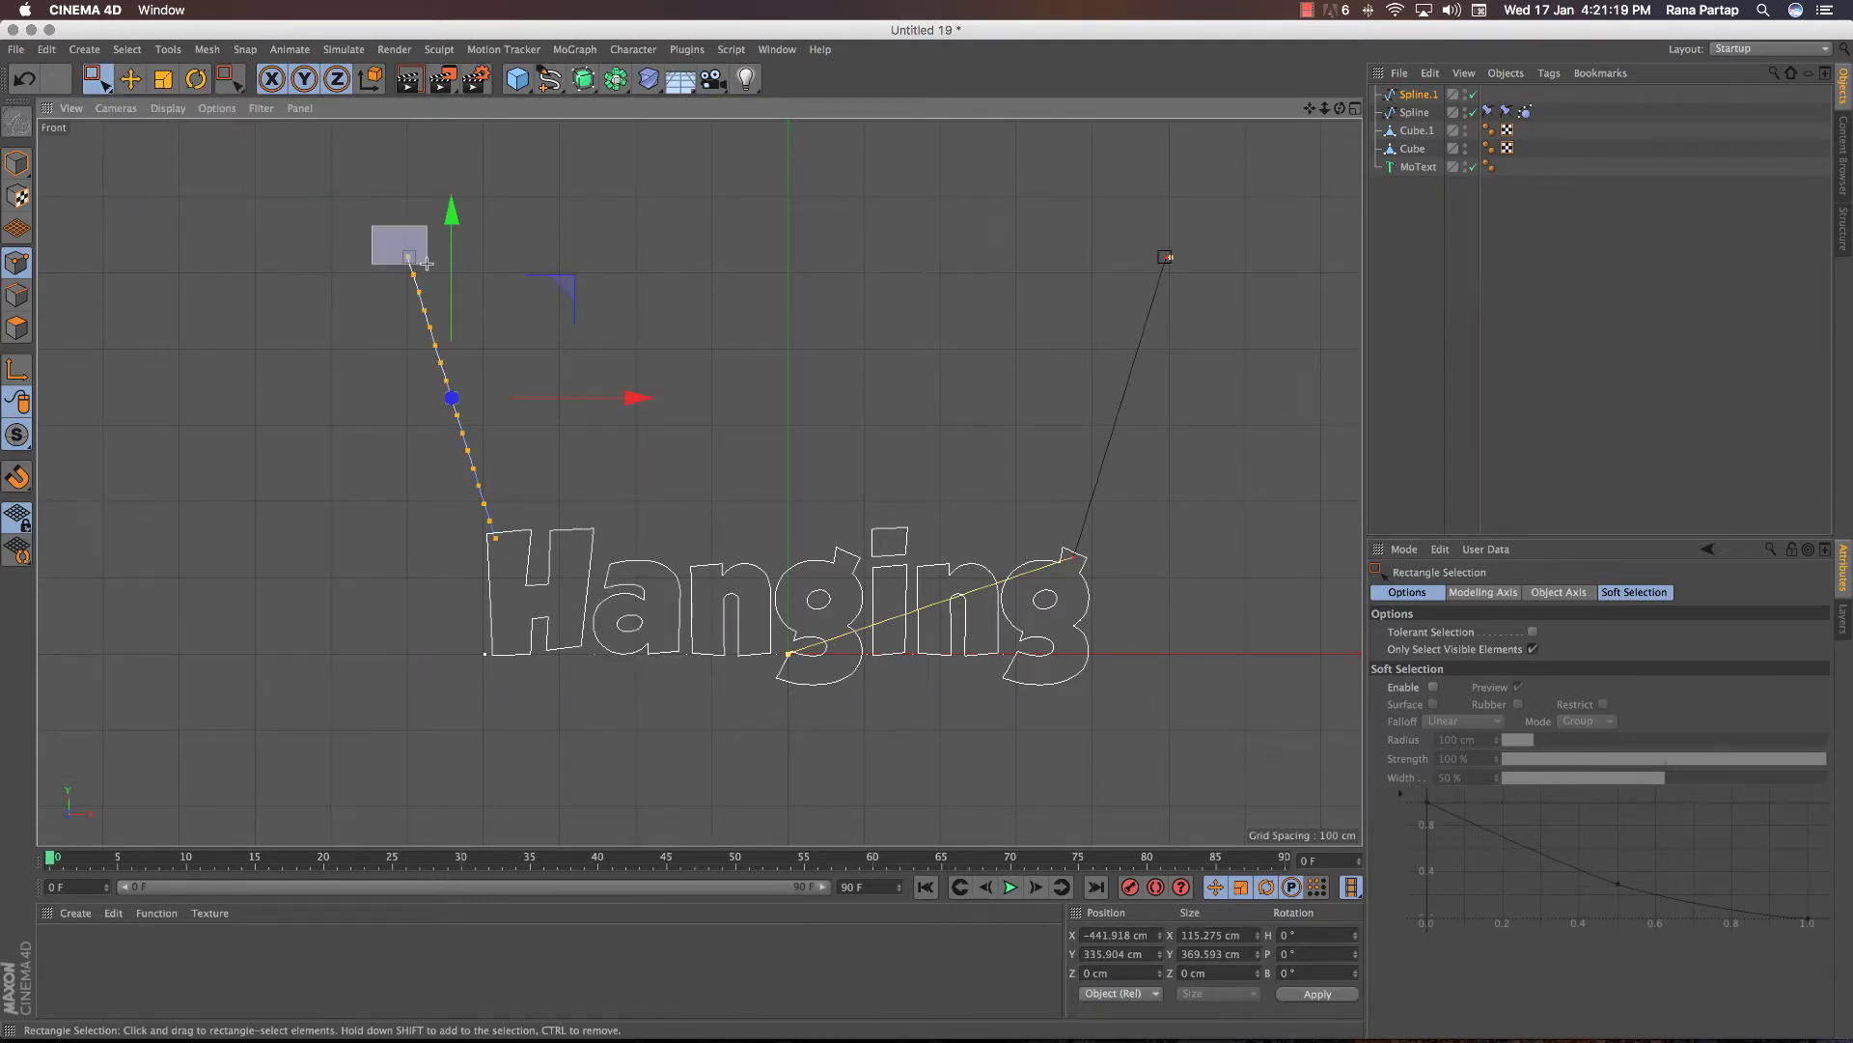
drag(426, 263, 416, 263)
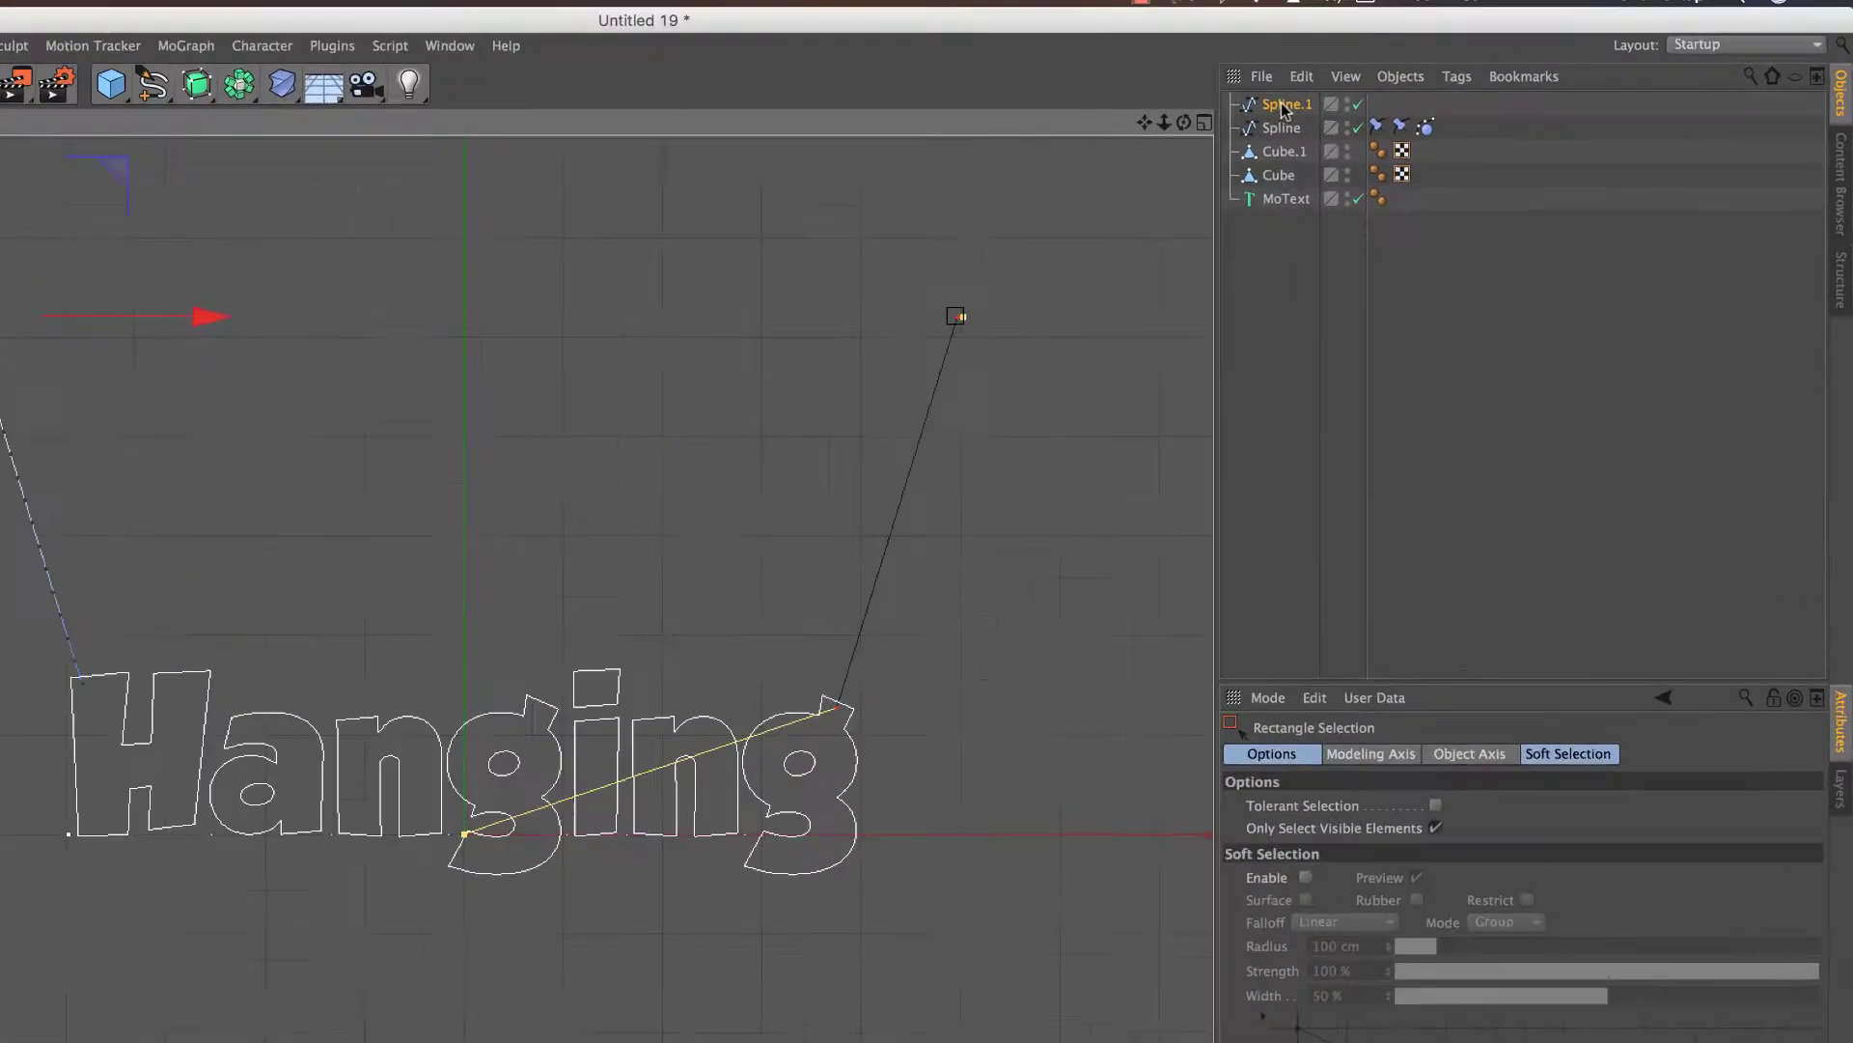
Step: Add Spline Dynamics and Constraint tags to Spline.1
right_click(1415, 94)
mouse_move(1020, 276)
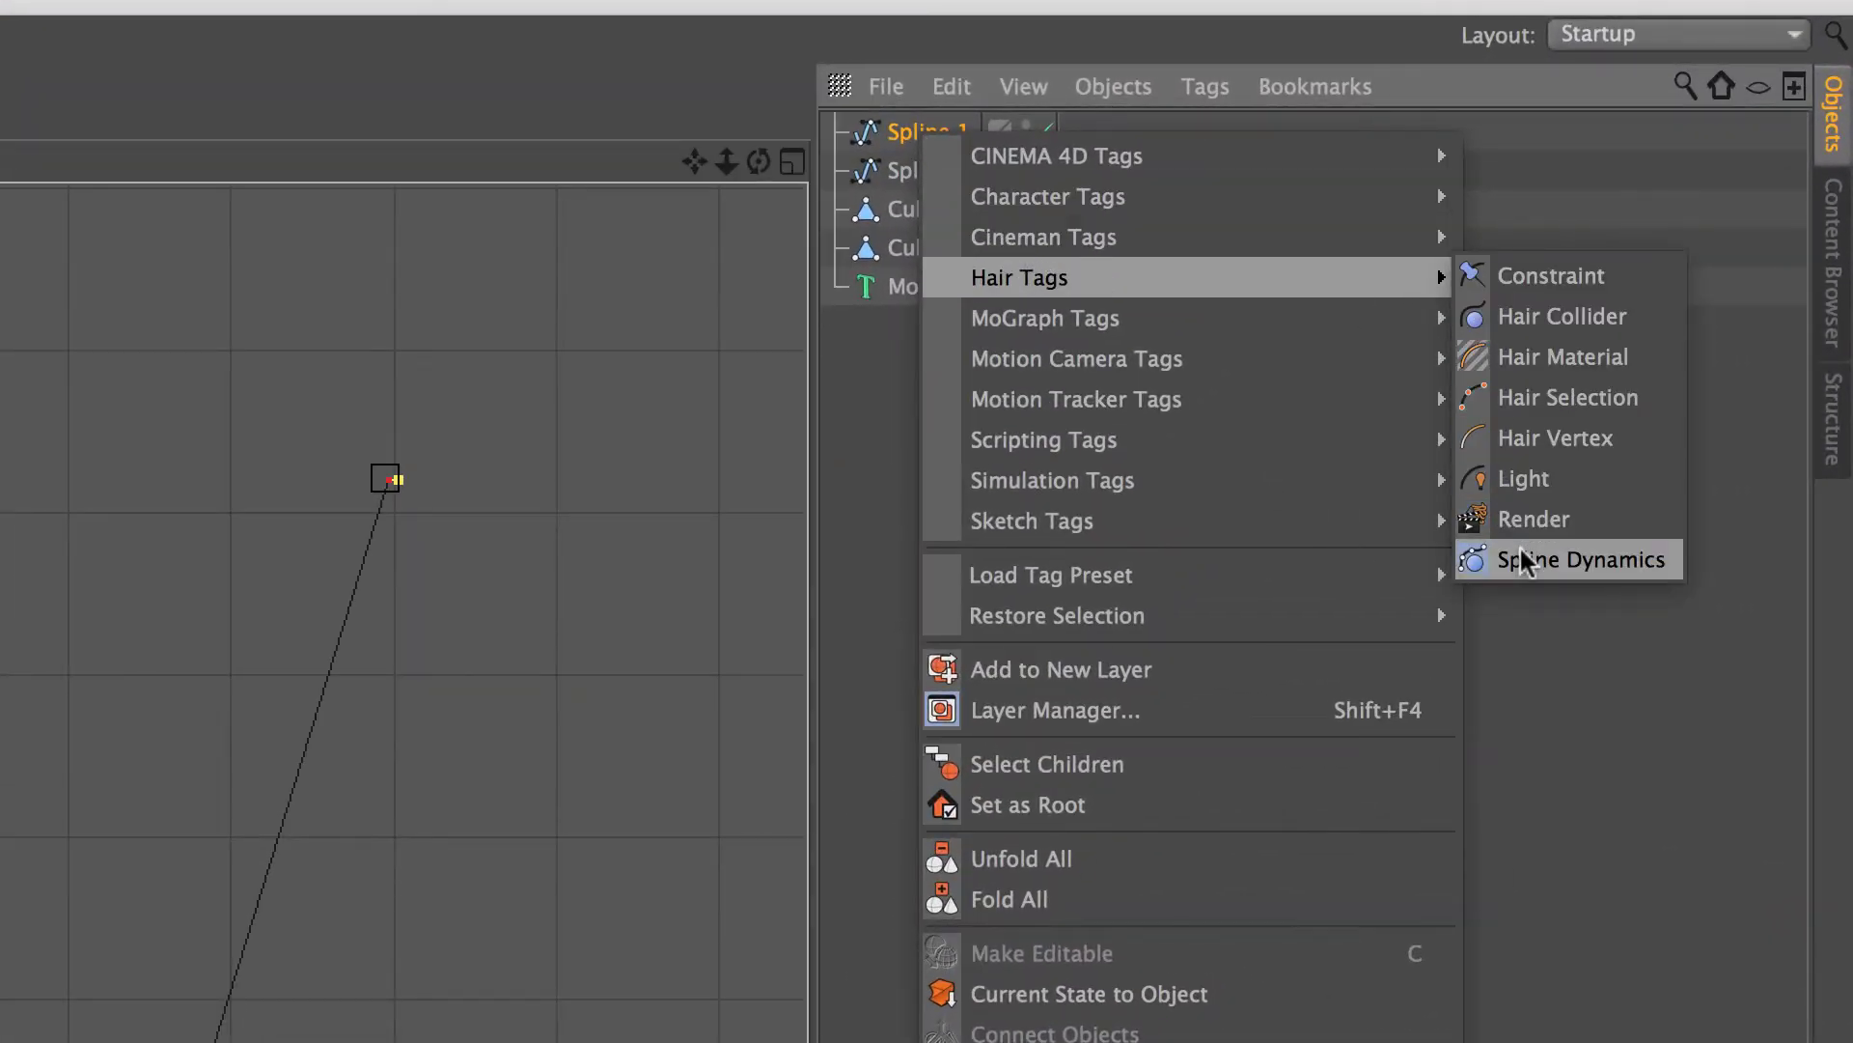
click(1530, 558)
right_click(934, 127)
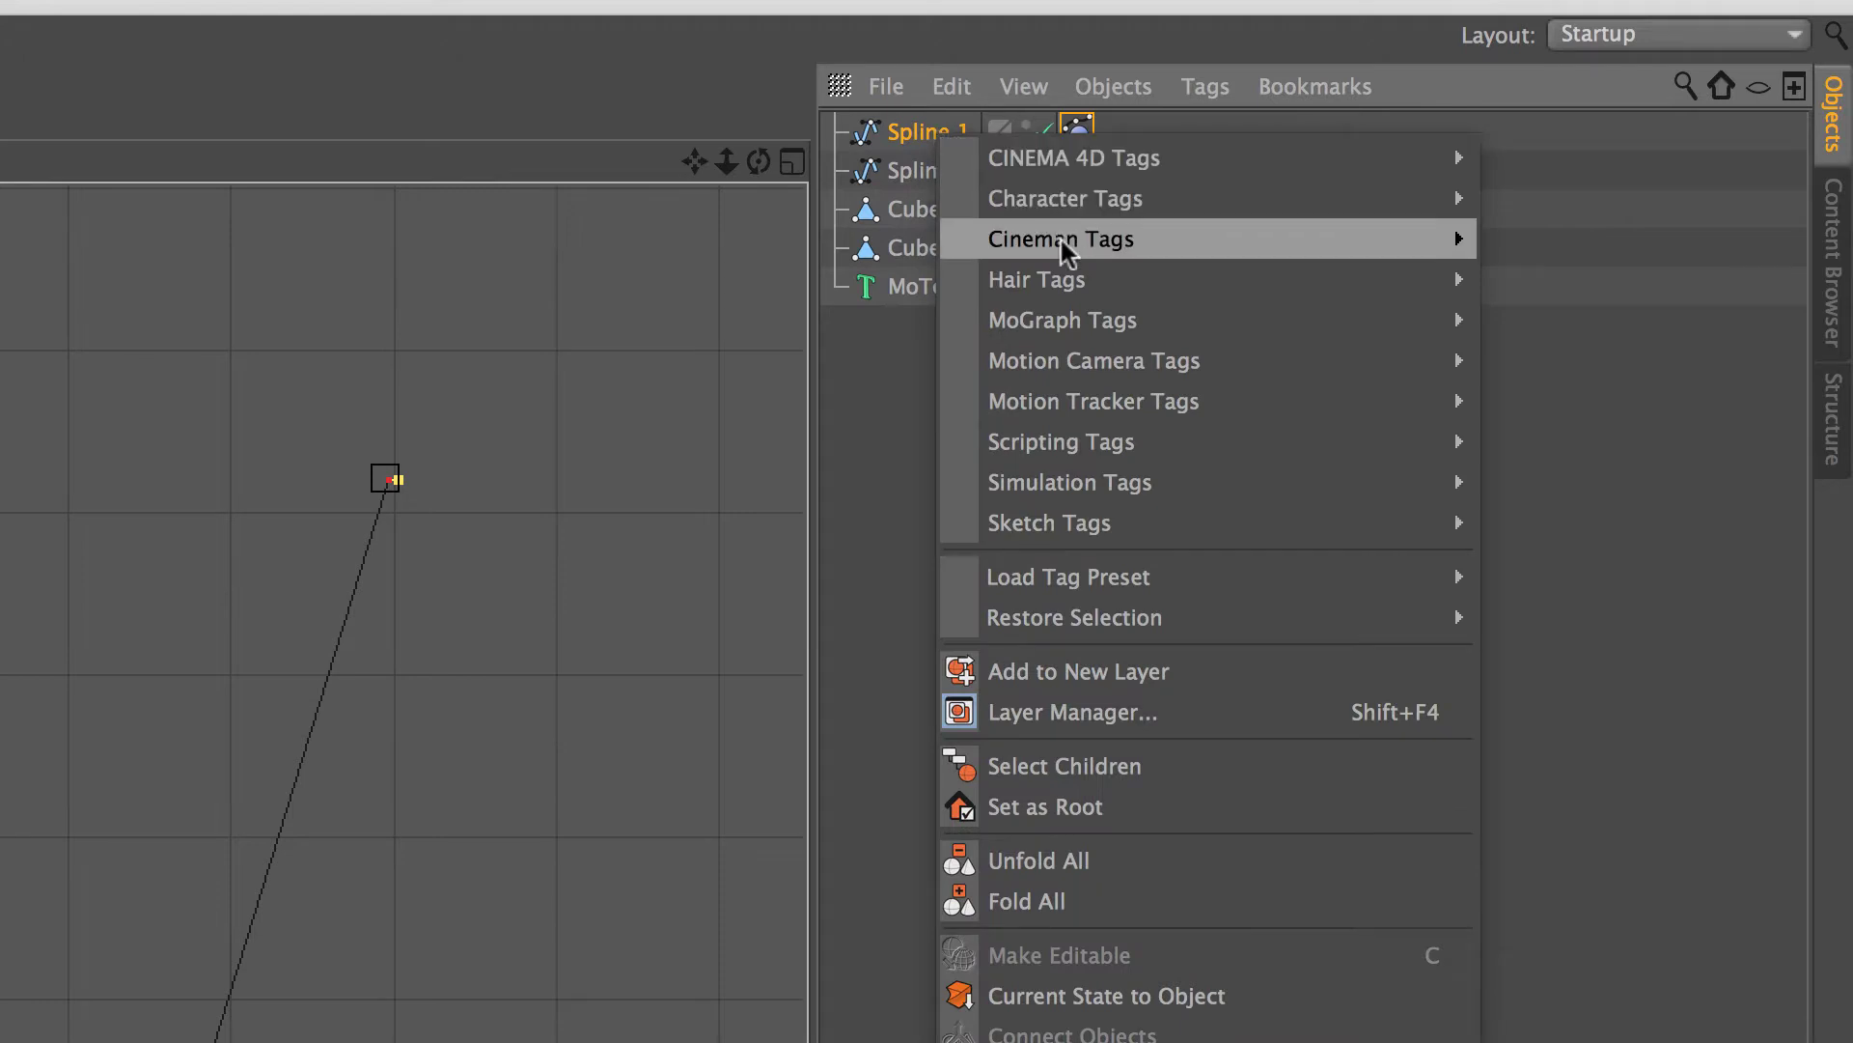
click(1649, 278)
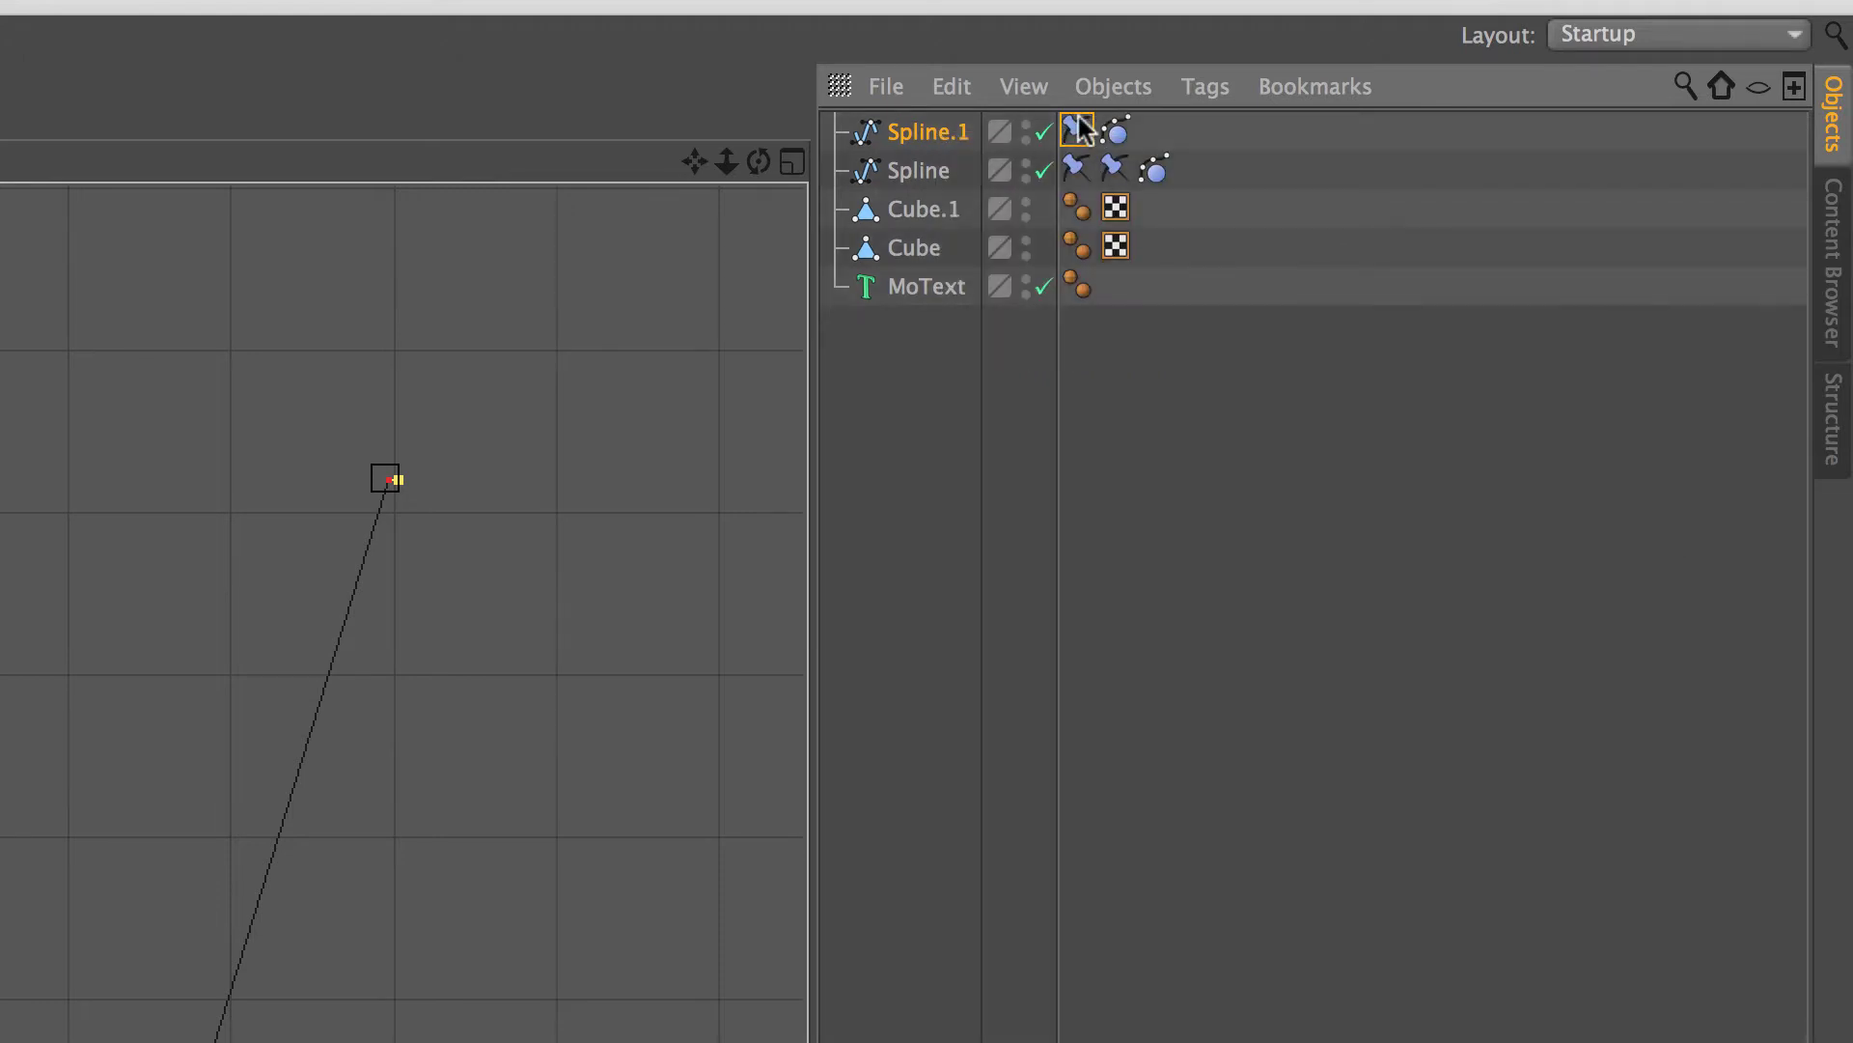
Step: Set Spline.1's Constraint tag target to Cube, pinning the rope's top point
click(1344, 164)
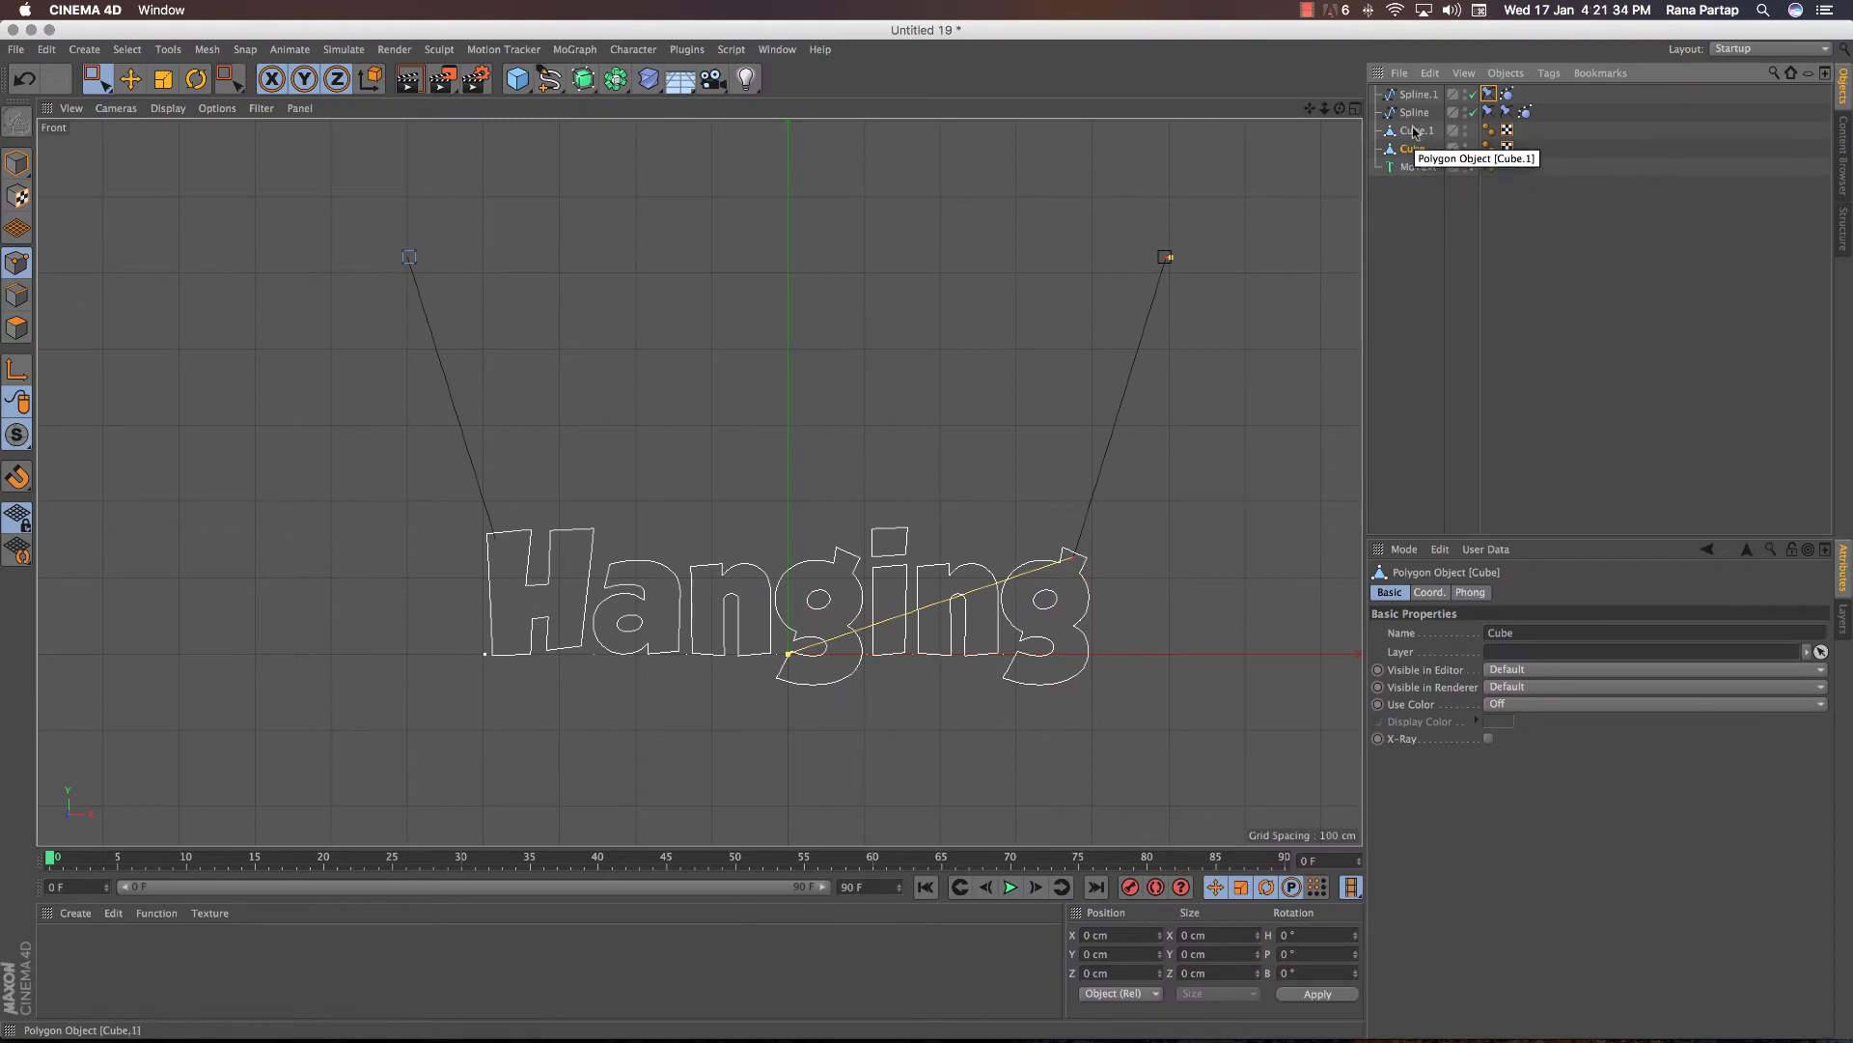
click(1417, 94)
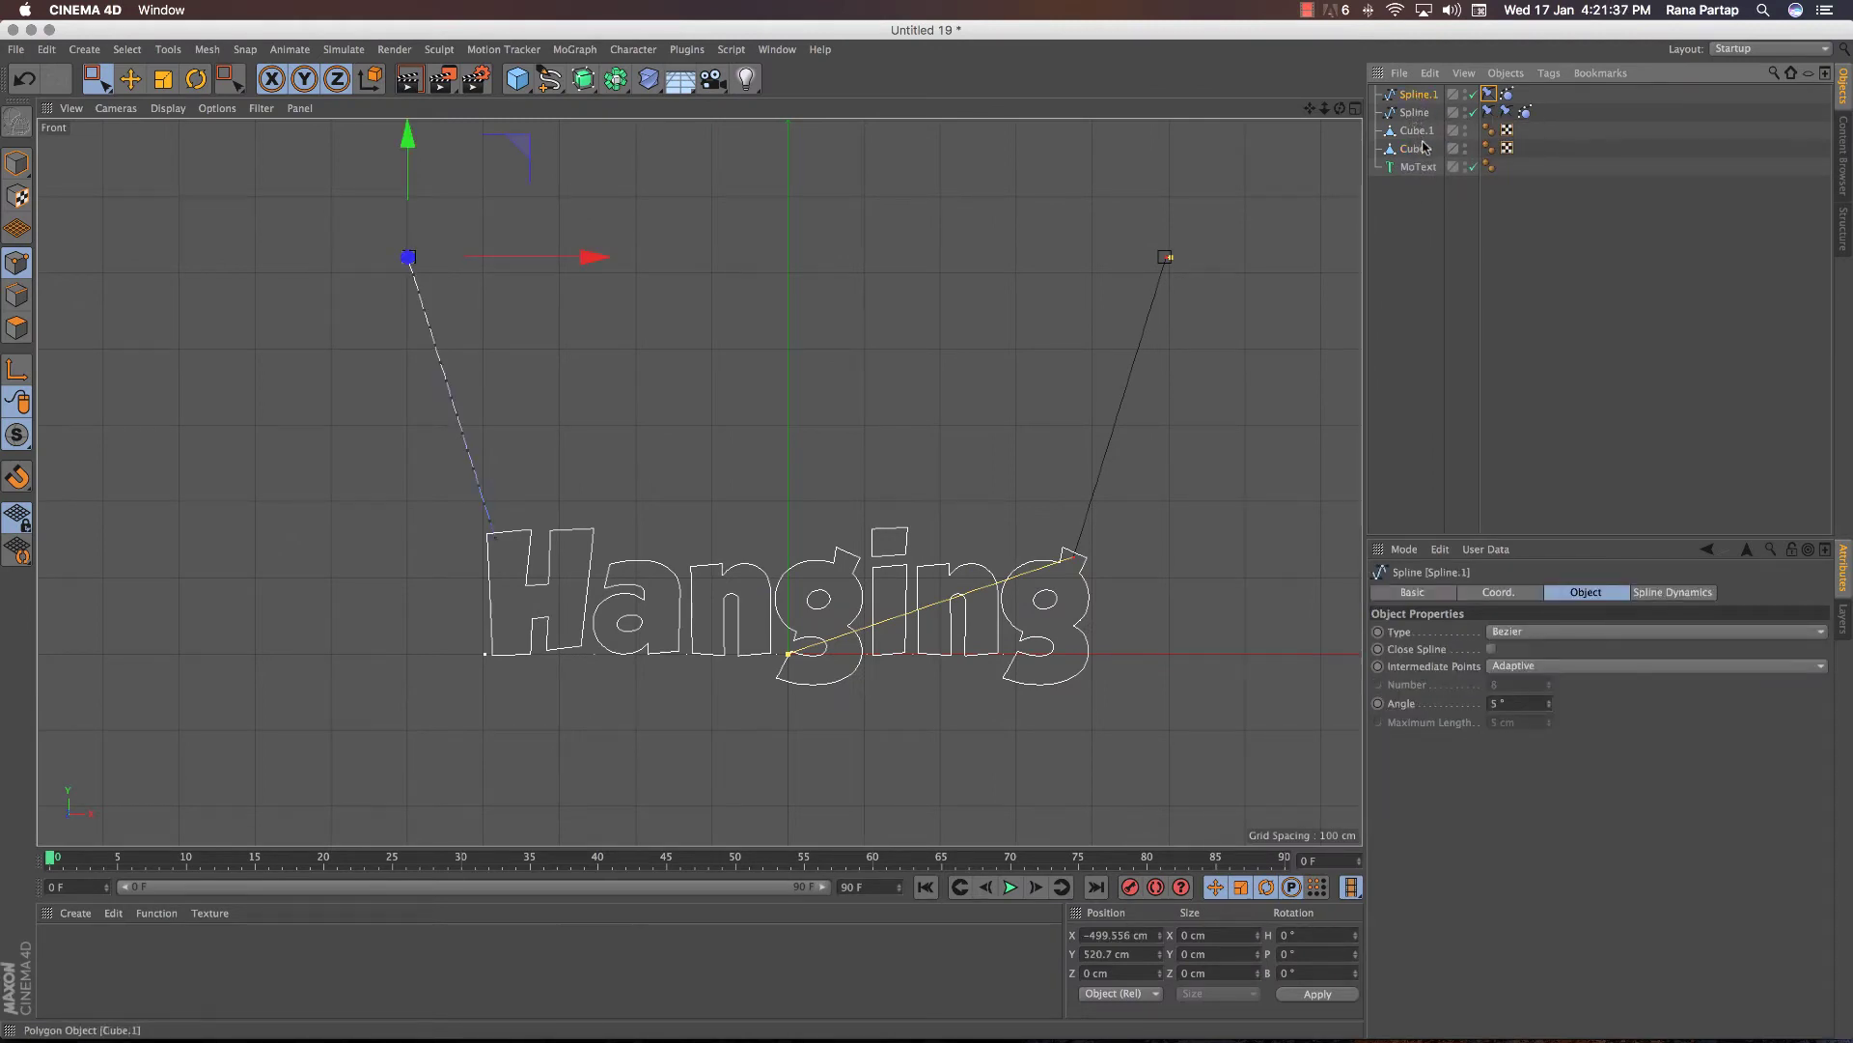
click(1488, 93)
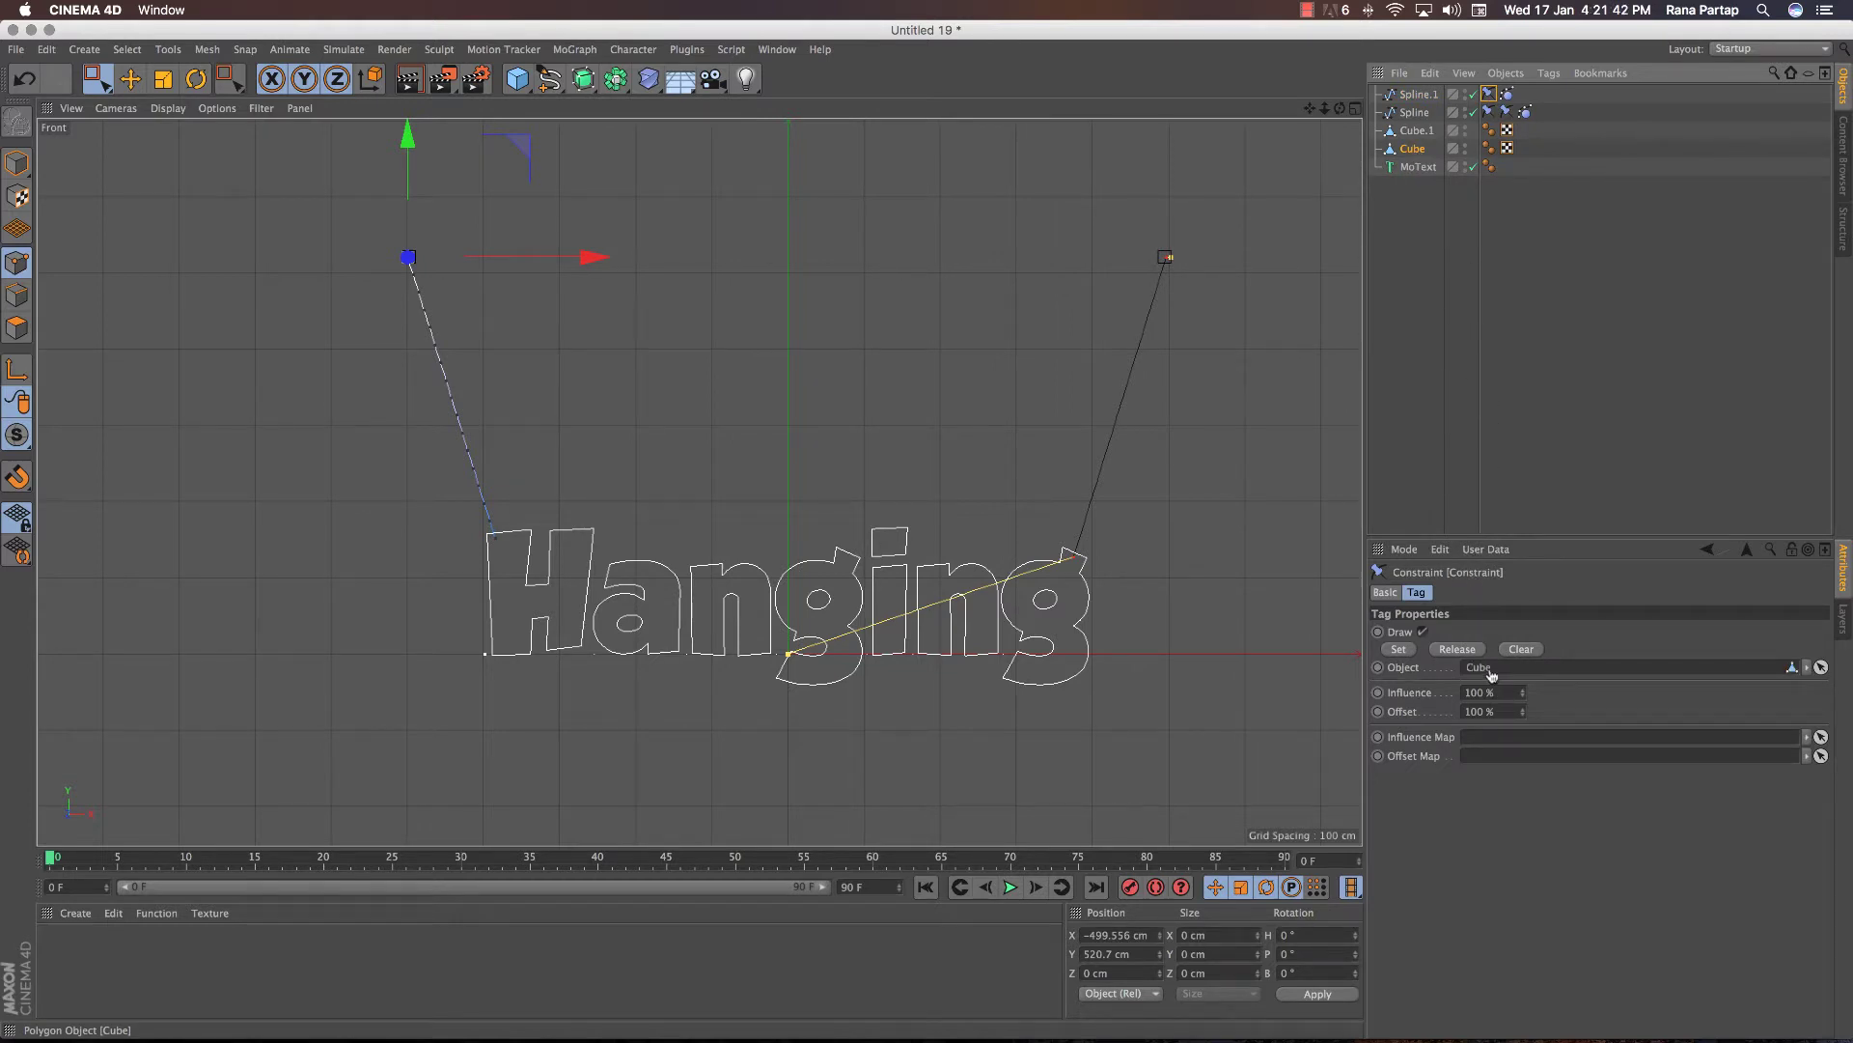
click(1401, 650)
Step: Play both ropes, stop and rewind to frame 0, then reselect Spline.1
click(1007, 888)
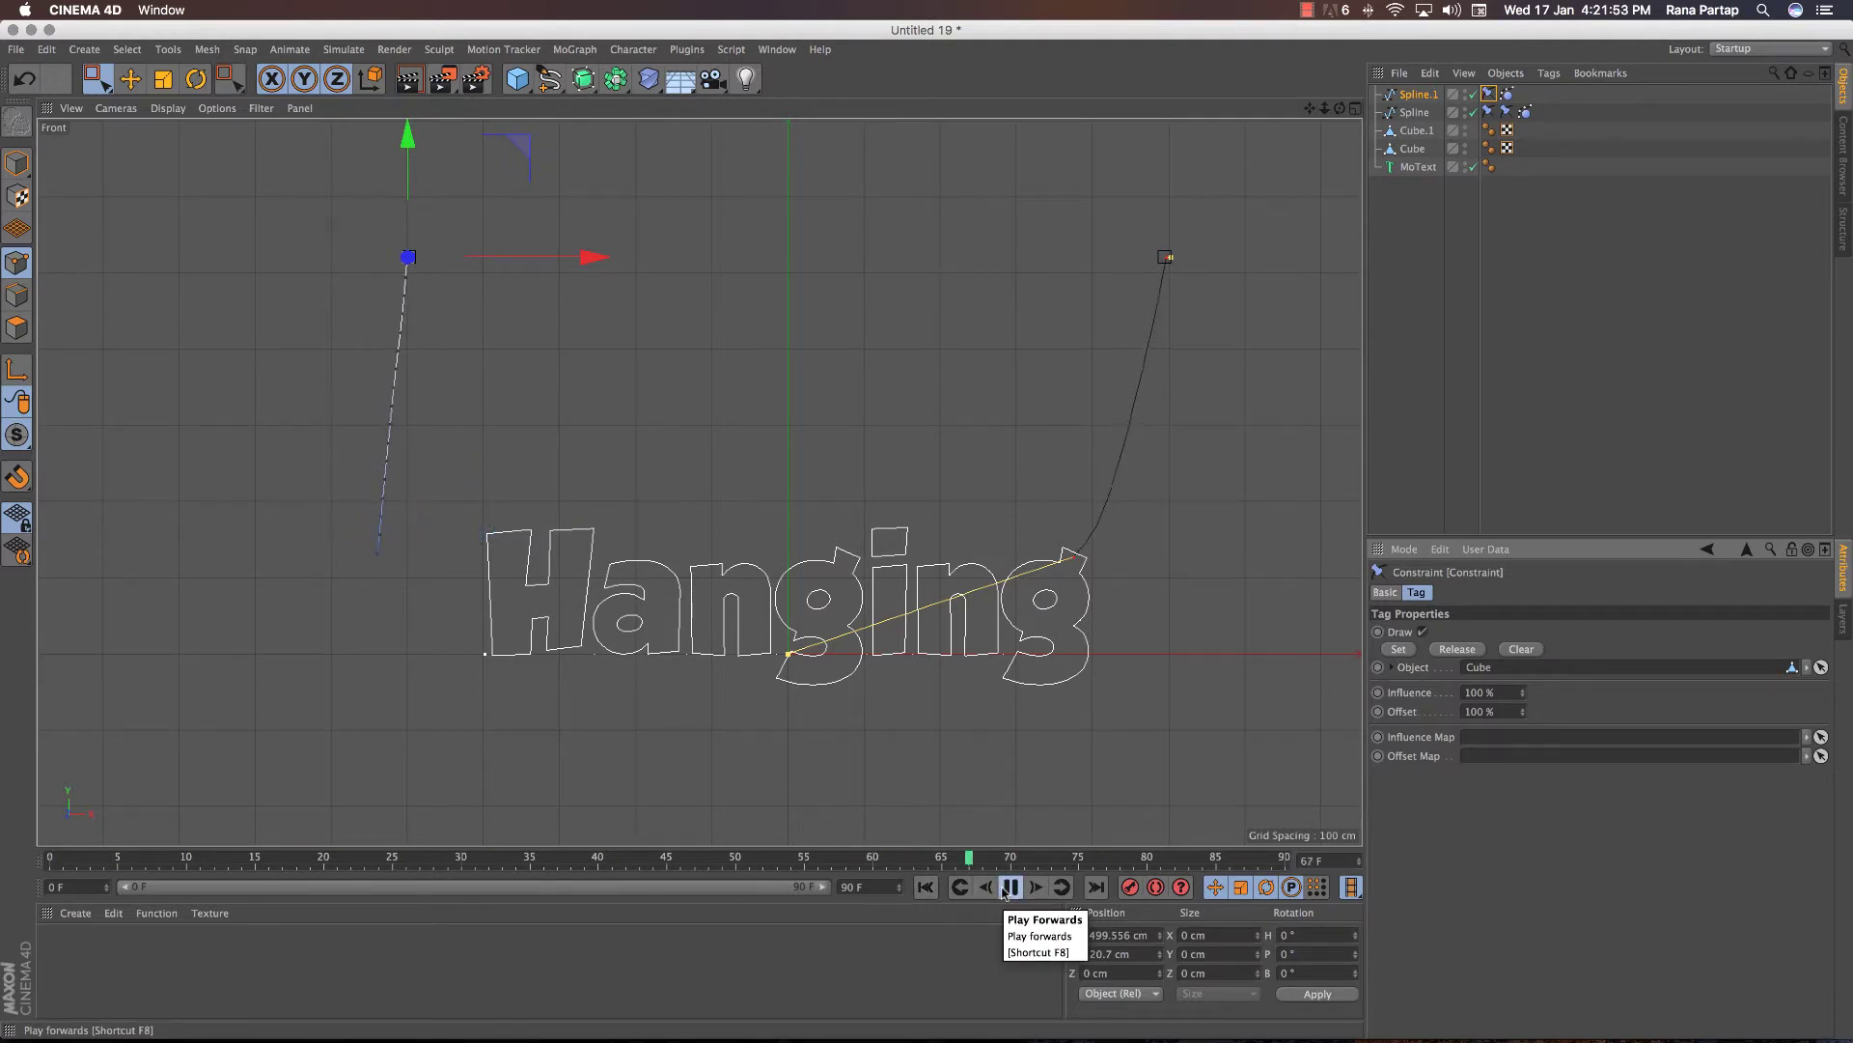
click(1008, 888)
click(925, 887)
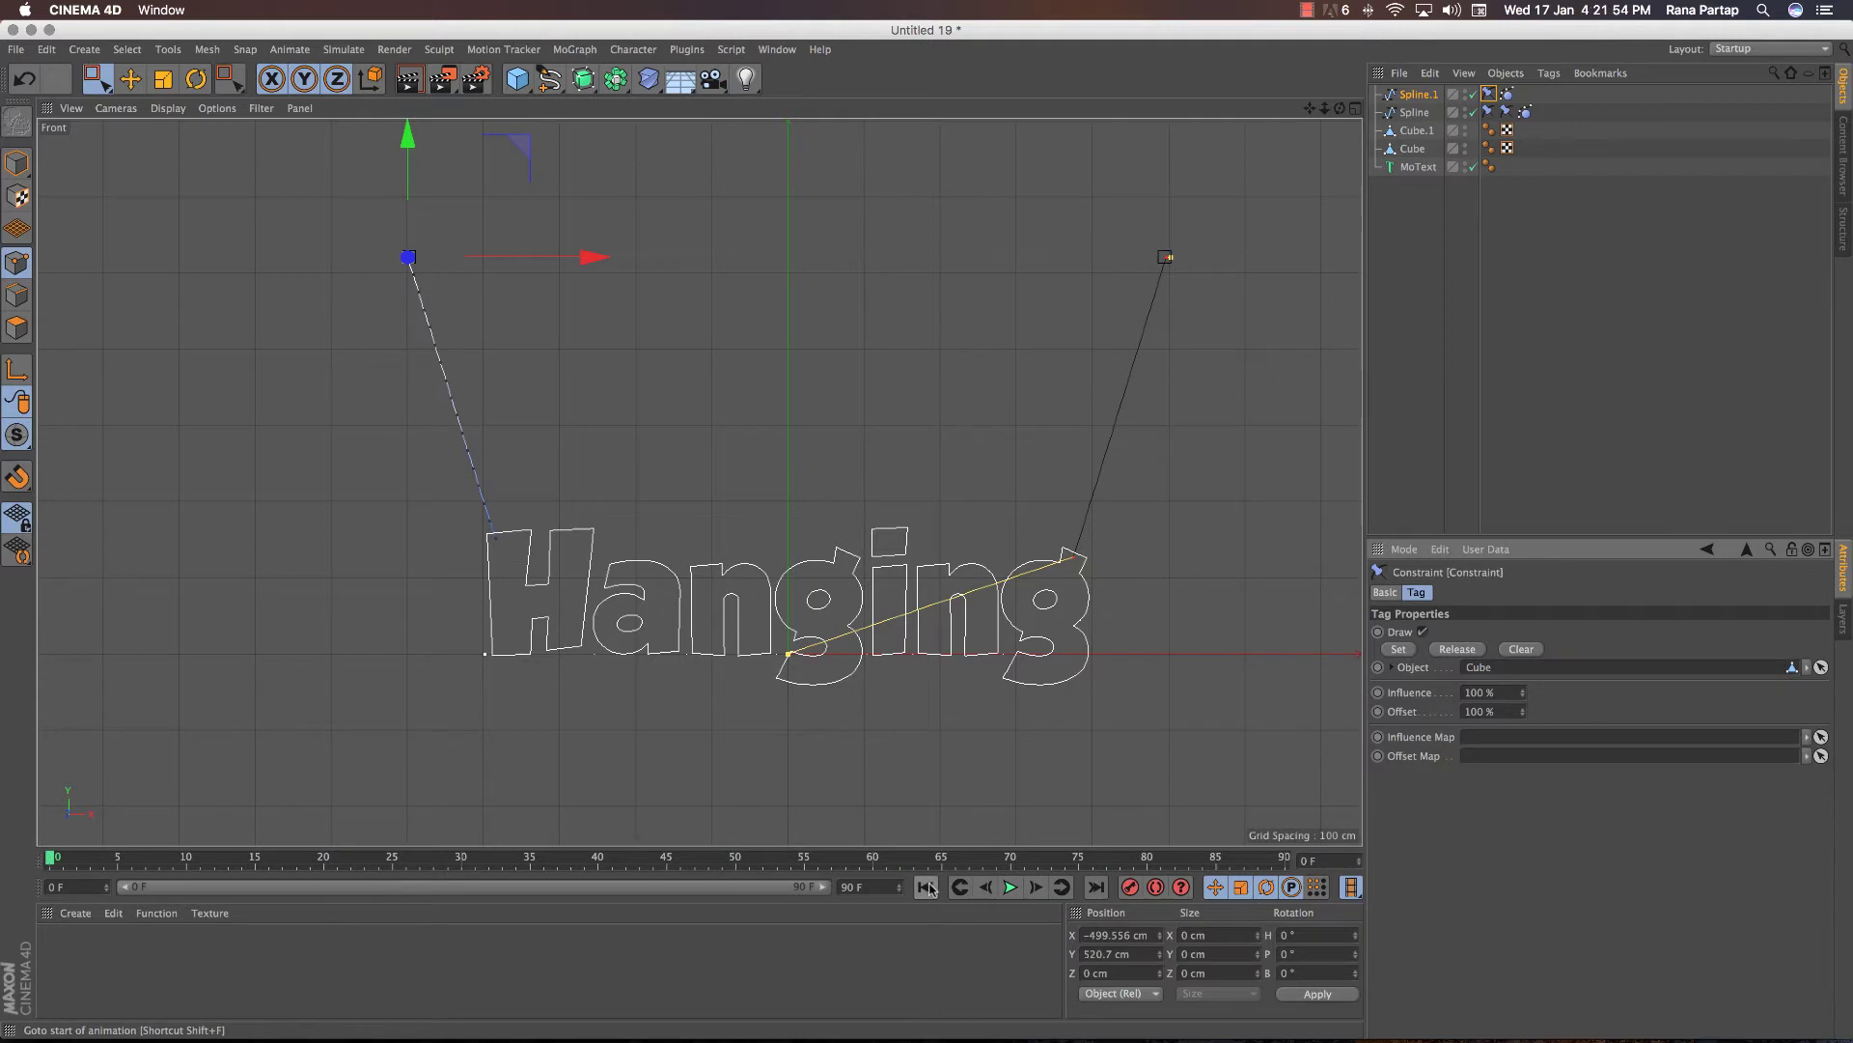
click(1419, 94)
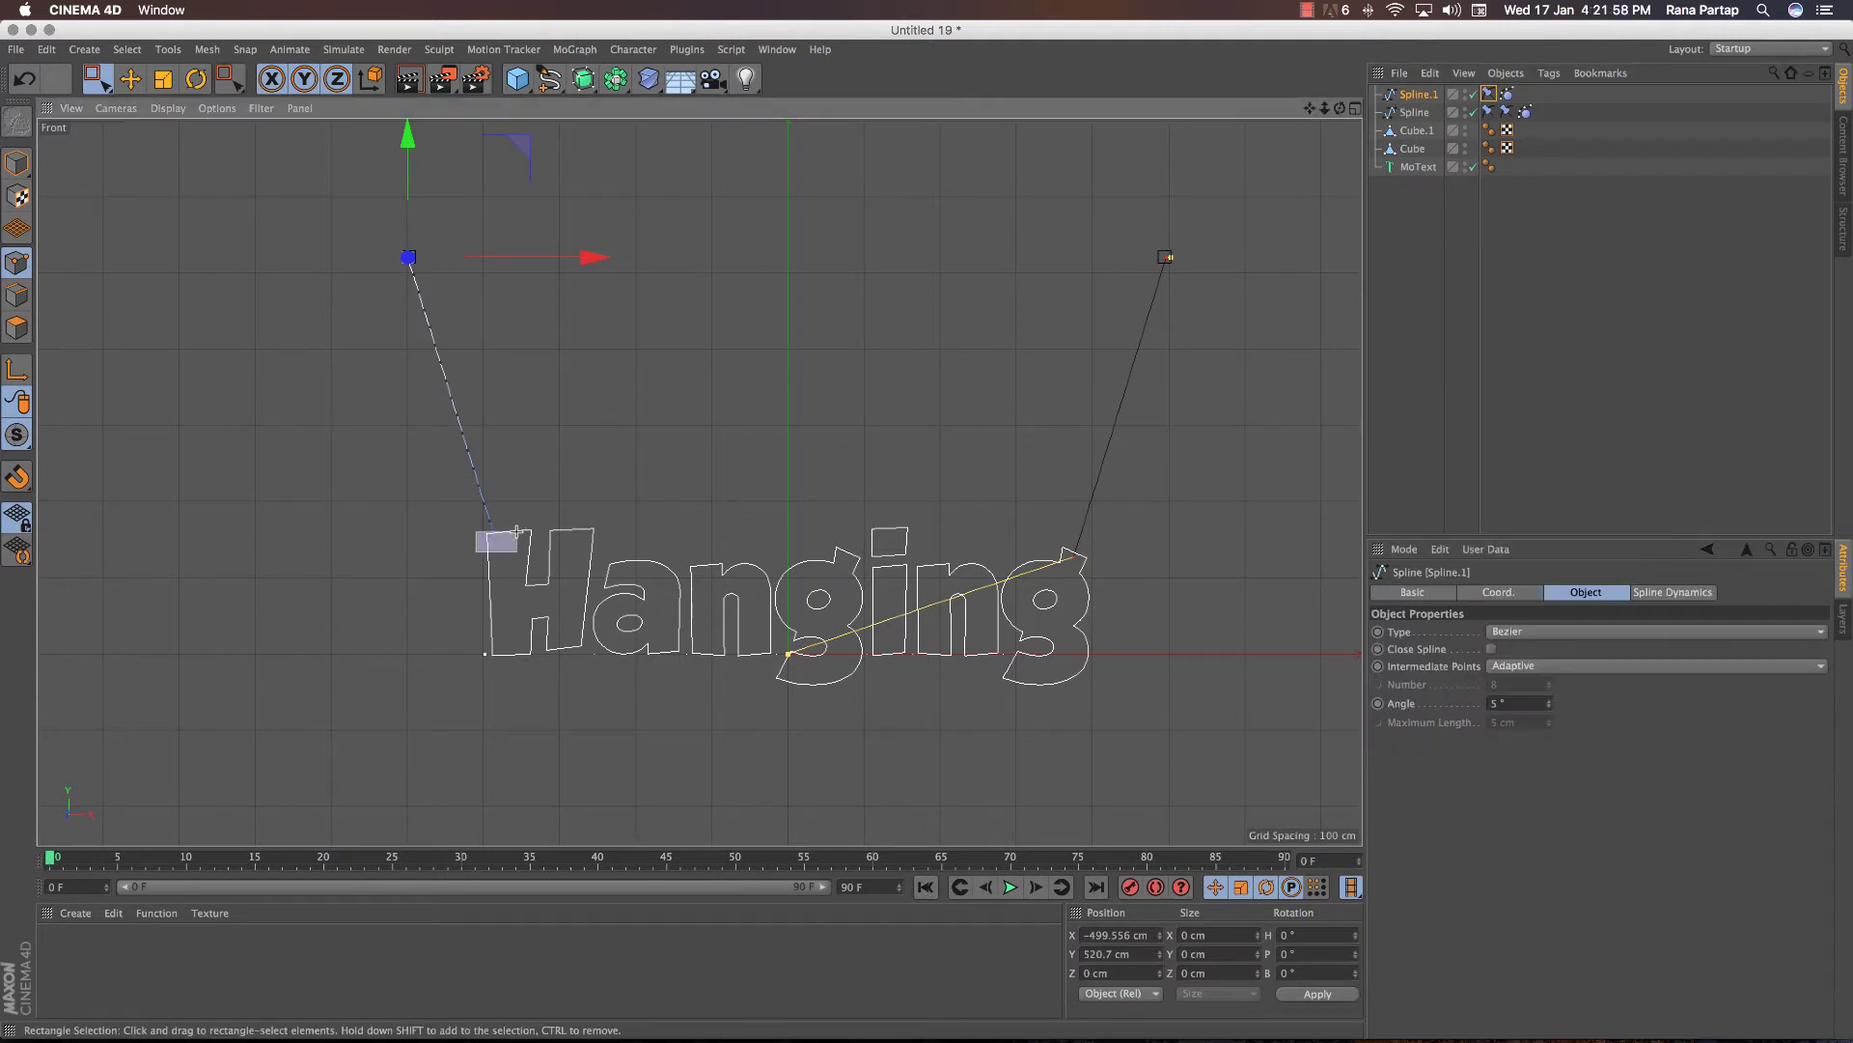
Step: Pin Spline.1's end point to MoText with another Constraint tag, stop playback, and show four views
right_click(1419, 96)
mouse_move(1467, 165)
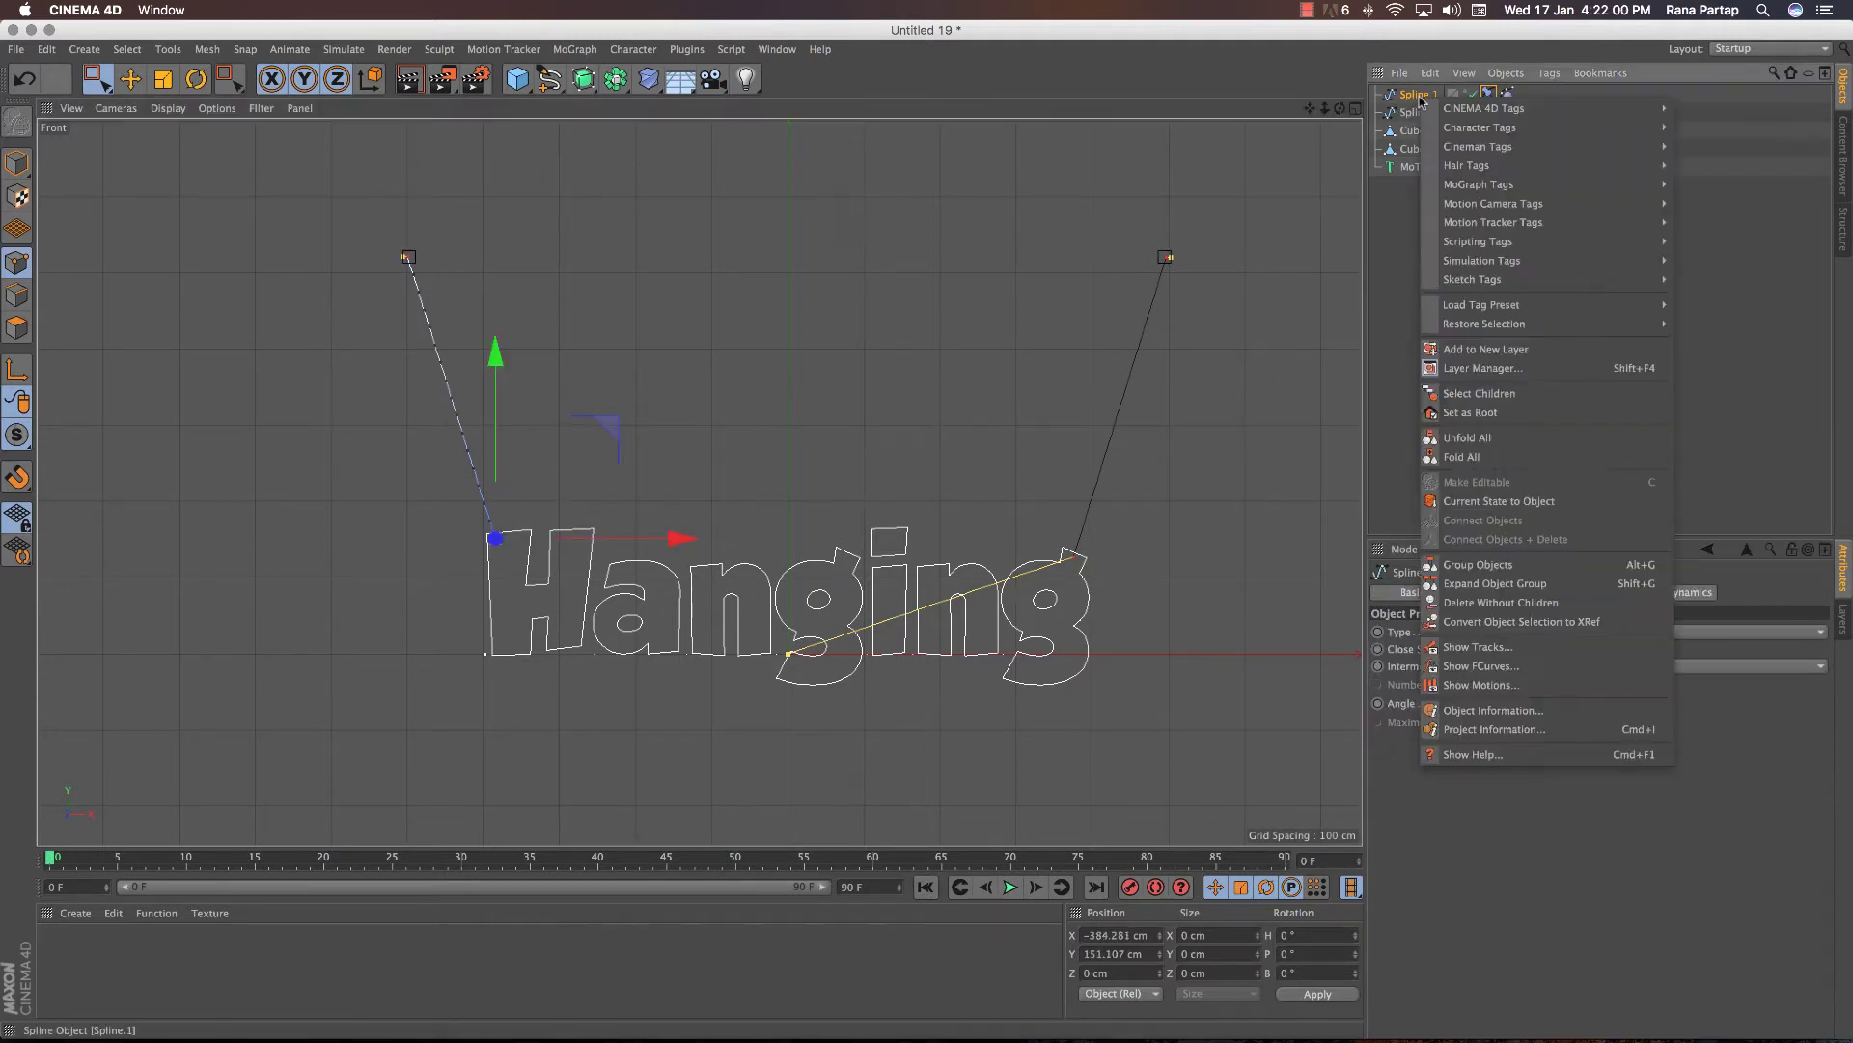
click(1701, 167)
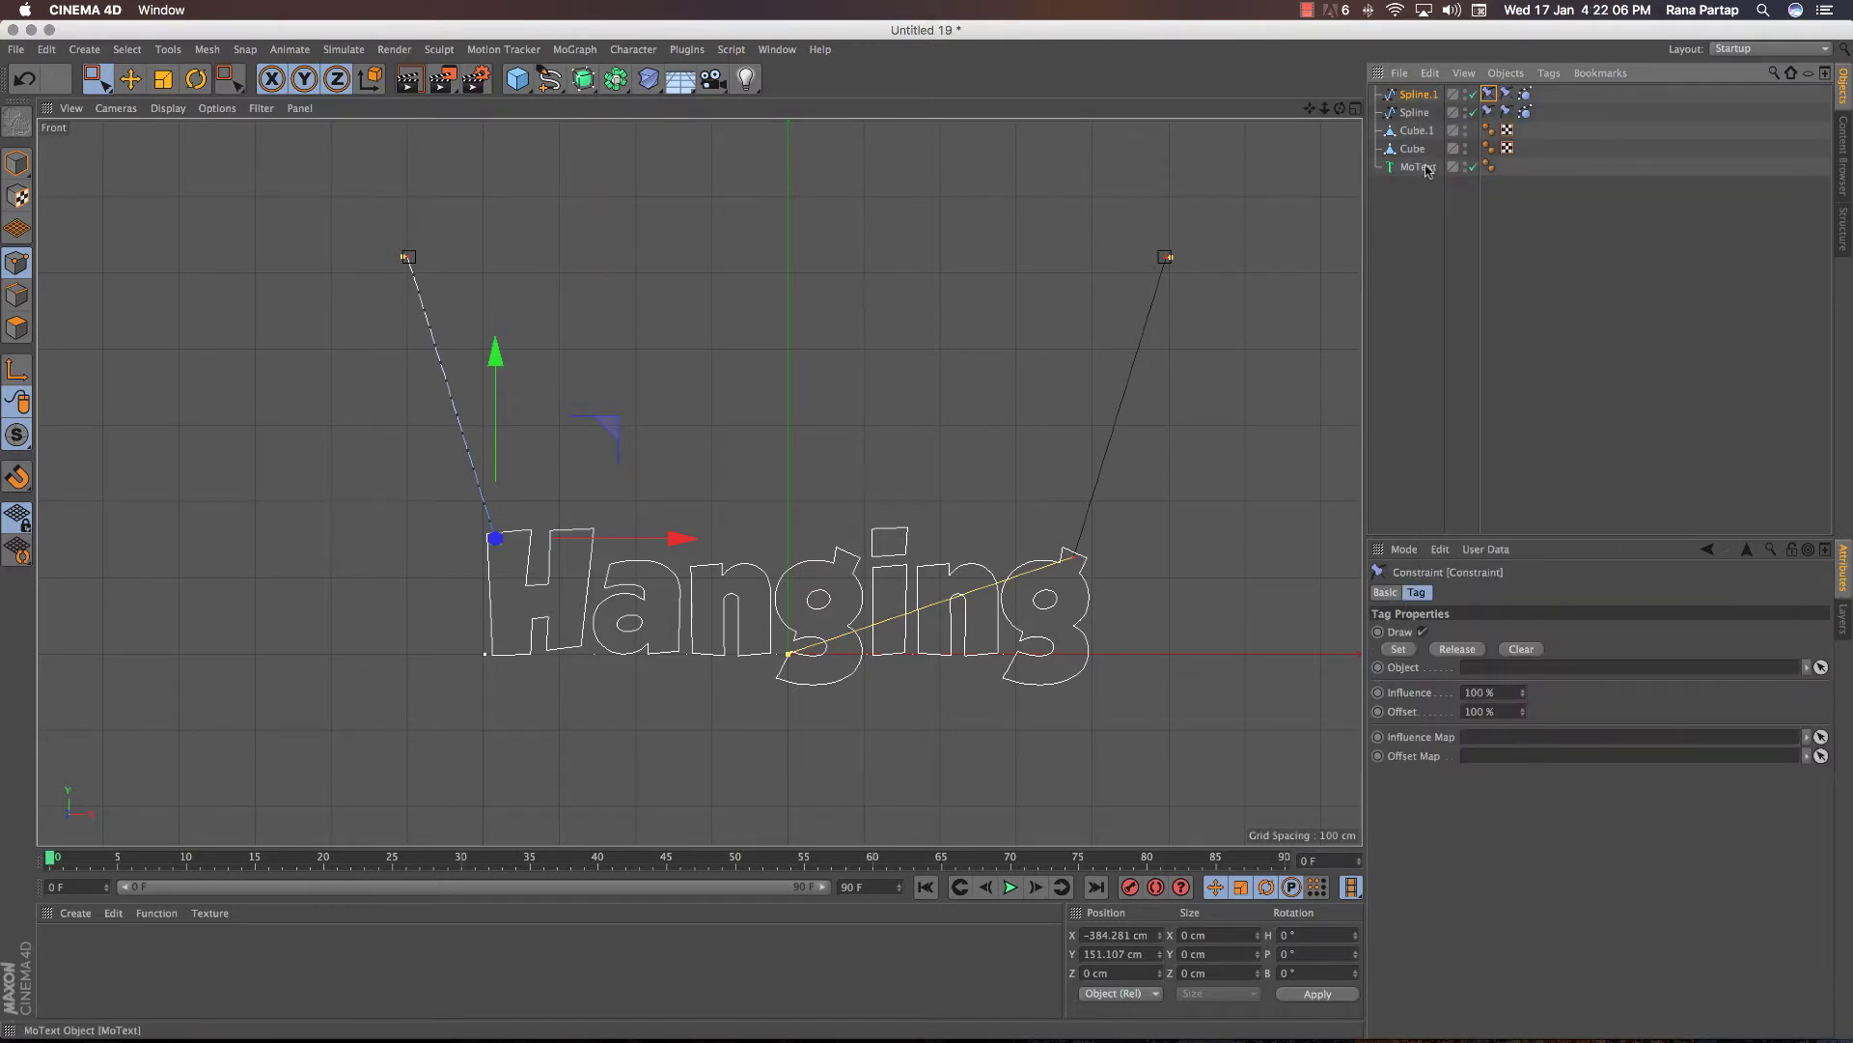
click(1401, 650)
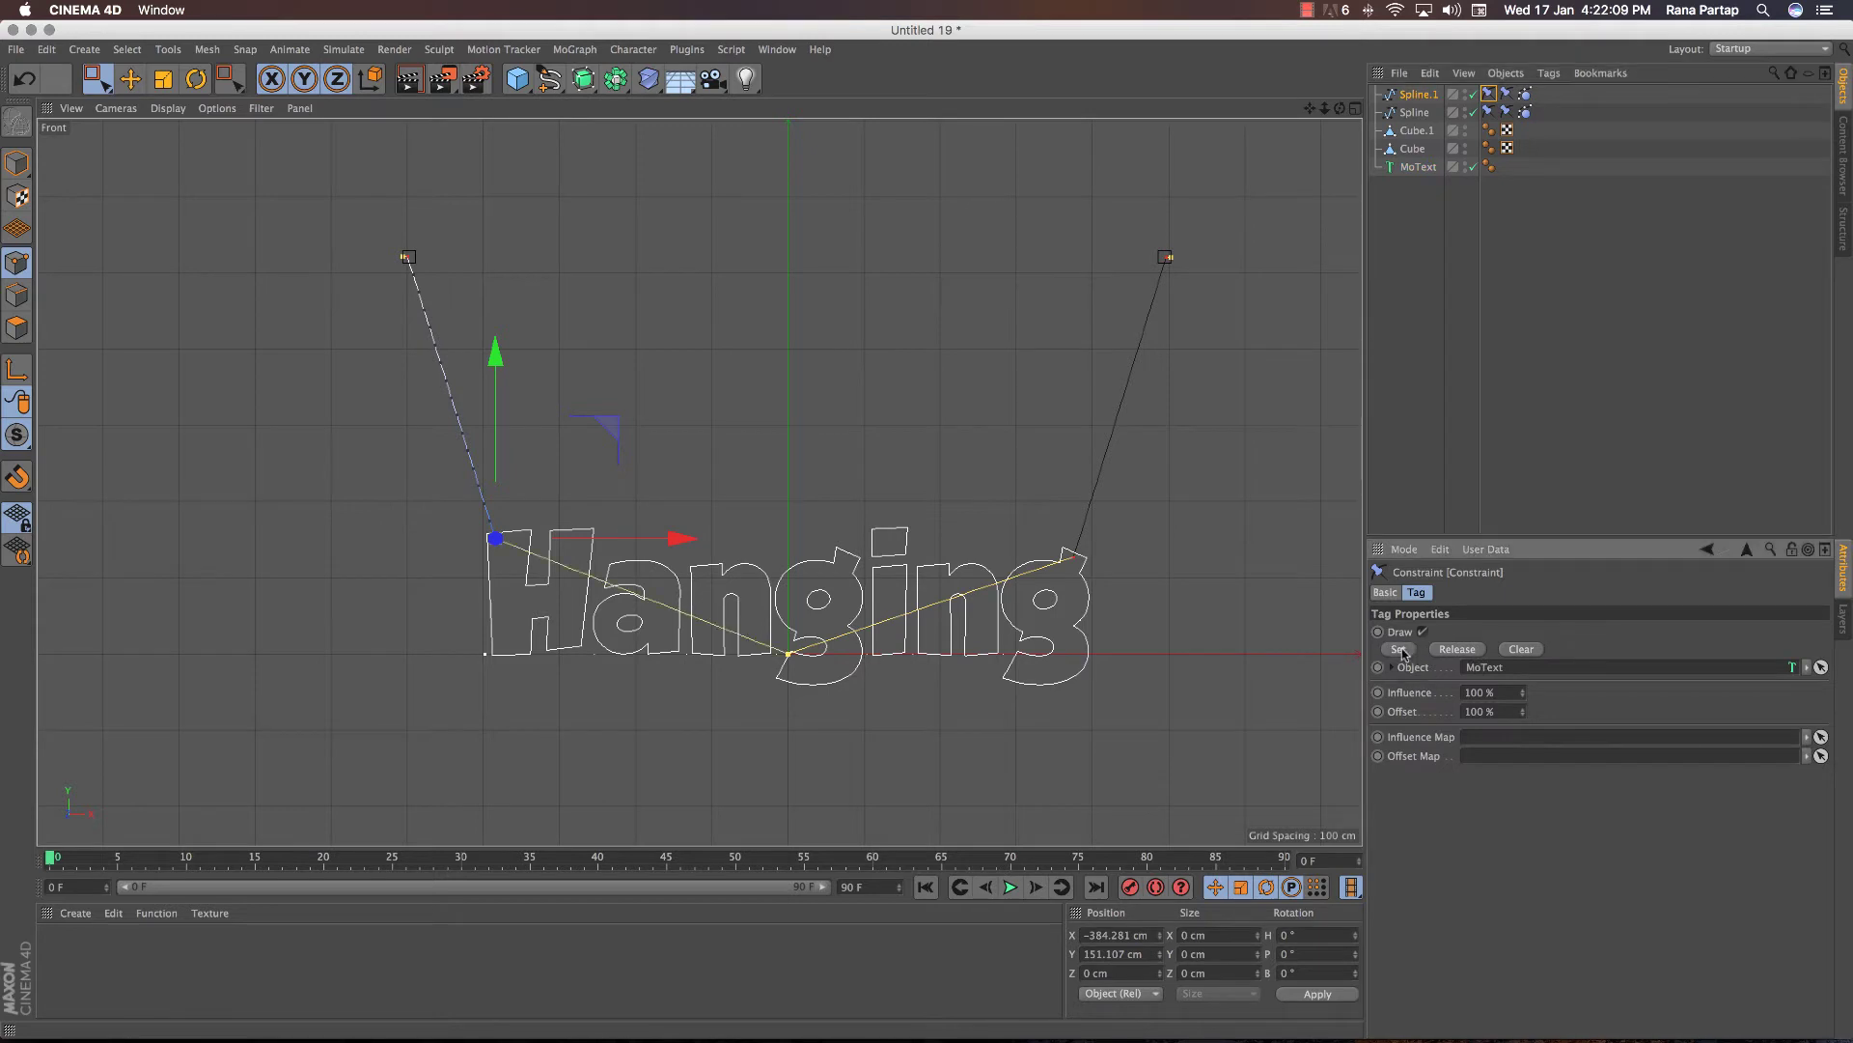
click(1010, 887)
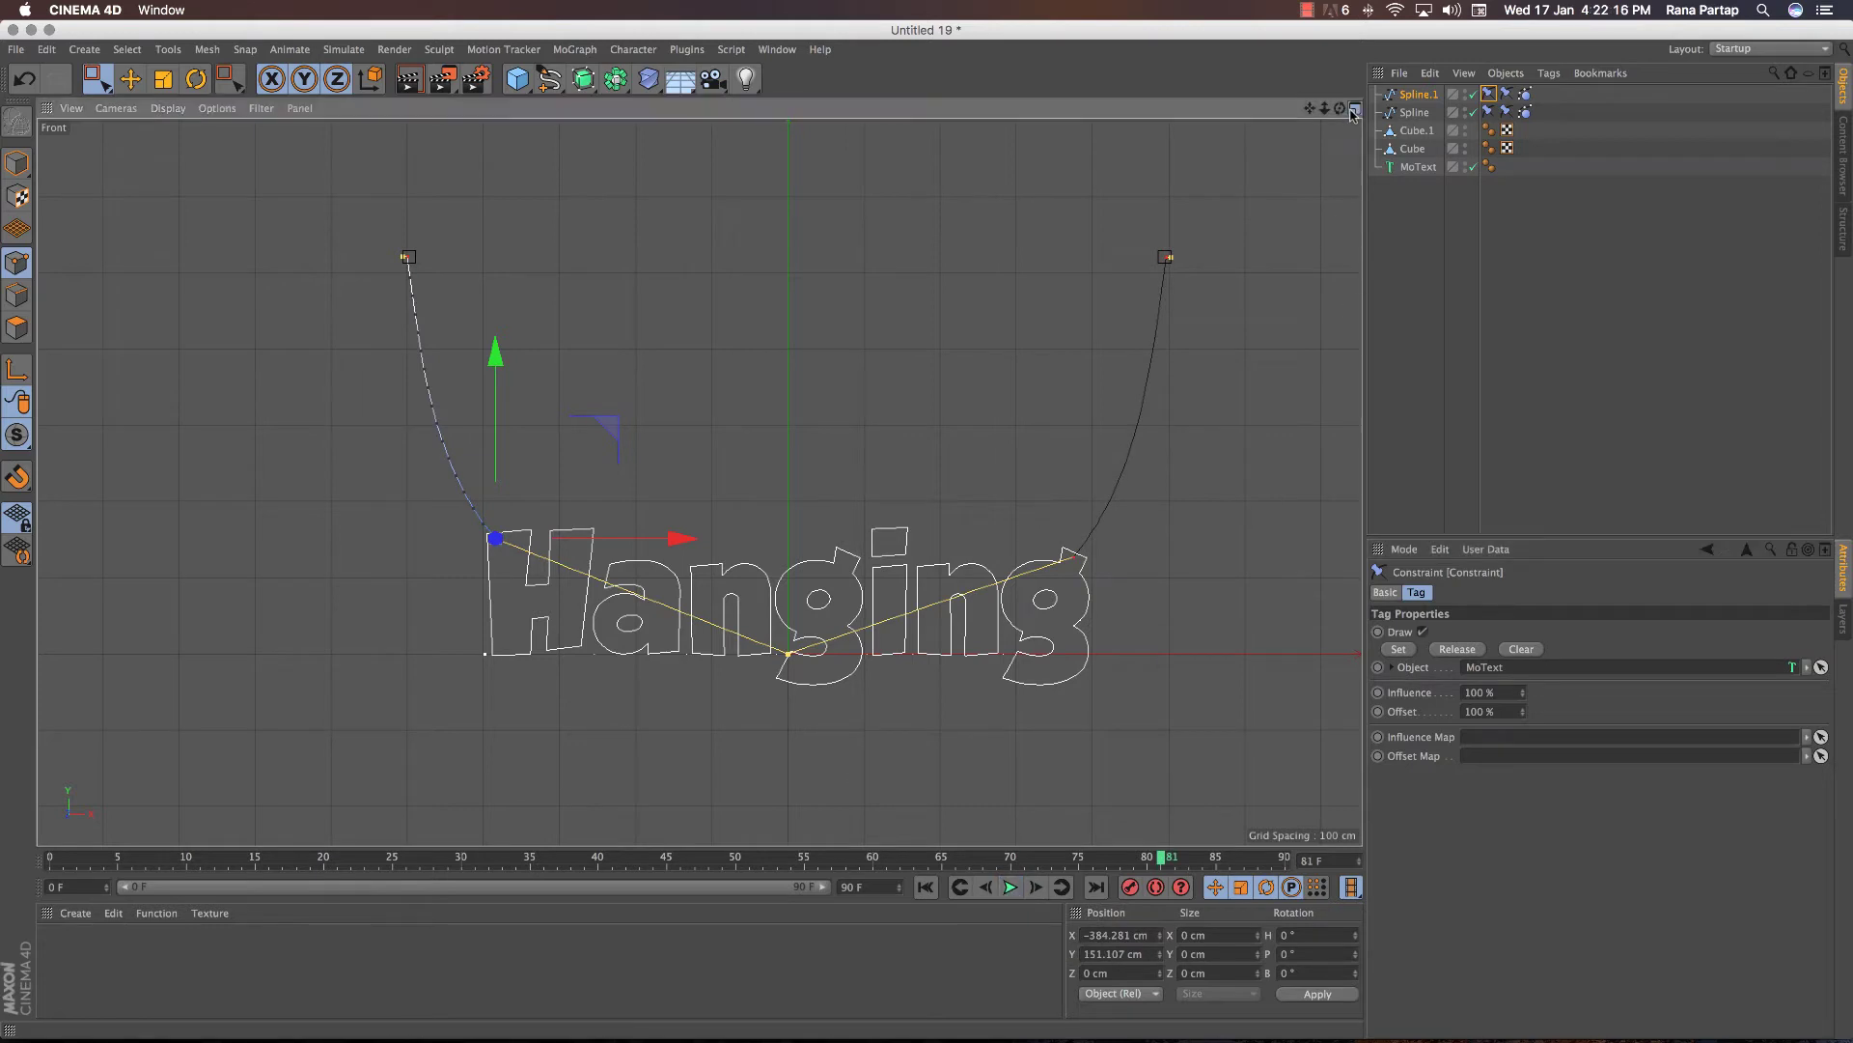
middle_click(920, 349)
Step: Zoom out and orbit the maximized Perspective view to an angle, then replay the swinging ropes
key(F1)
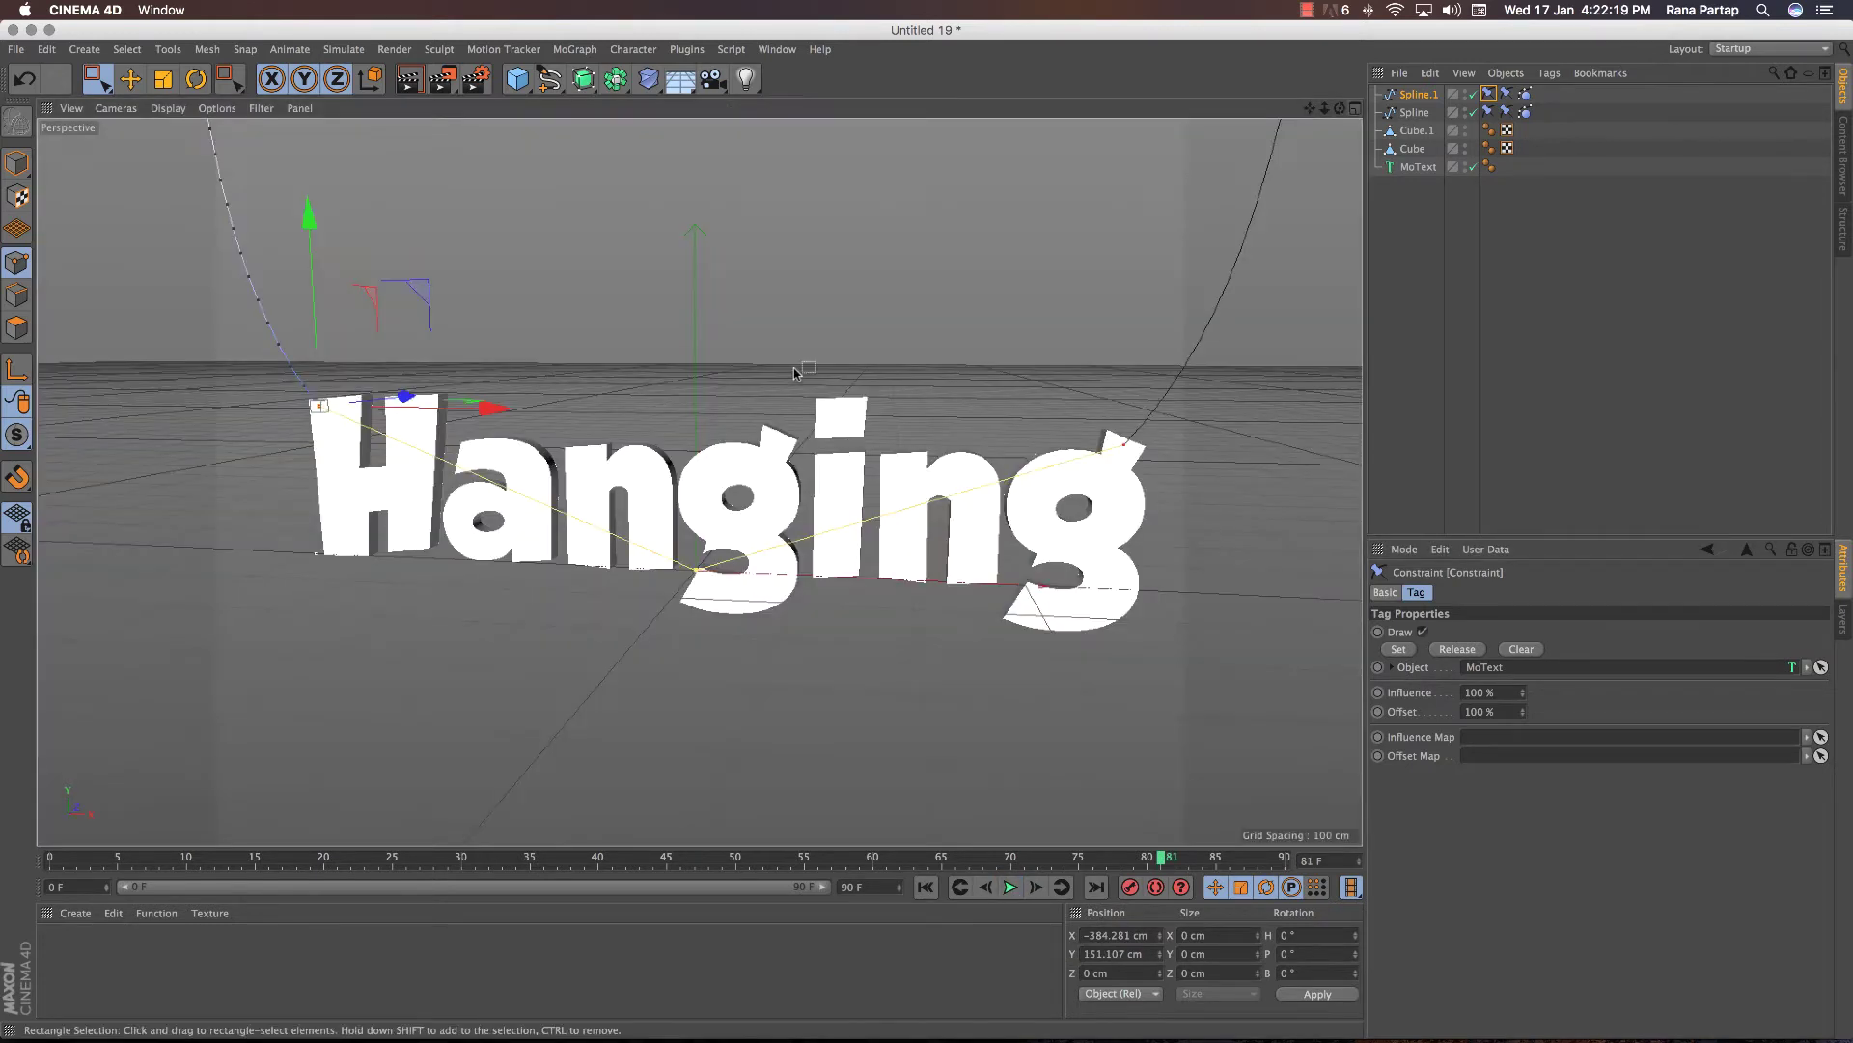
scroll(754, 383, down, 3)
scroll(767, 374, down, 3)
scroll(757, 386, down, 3)
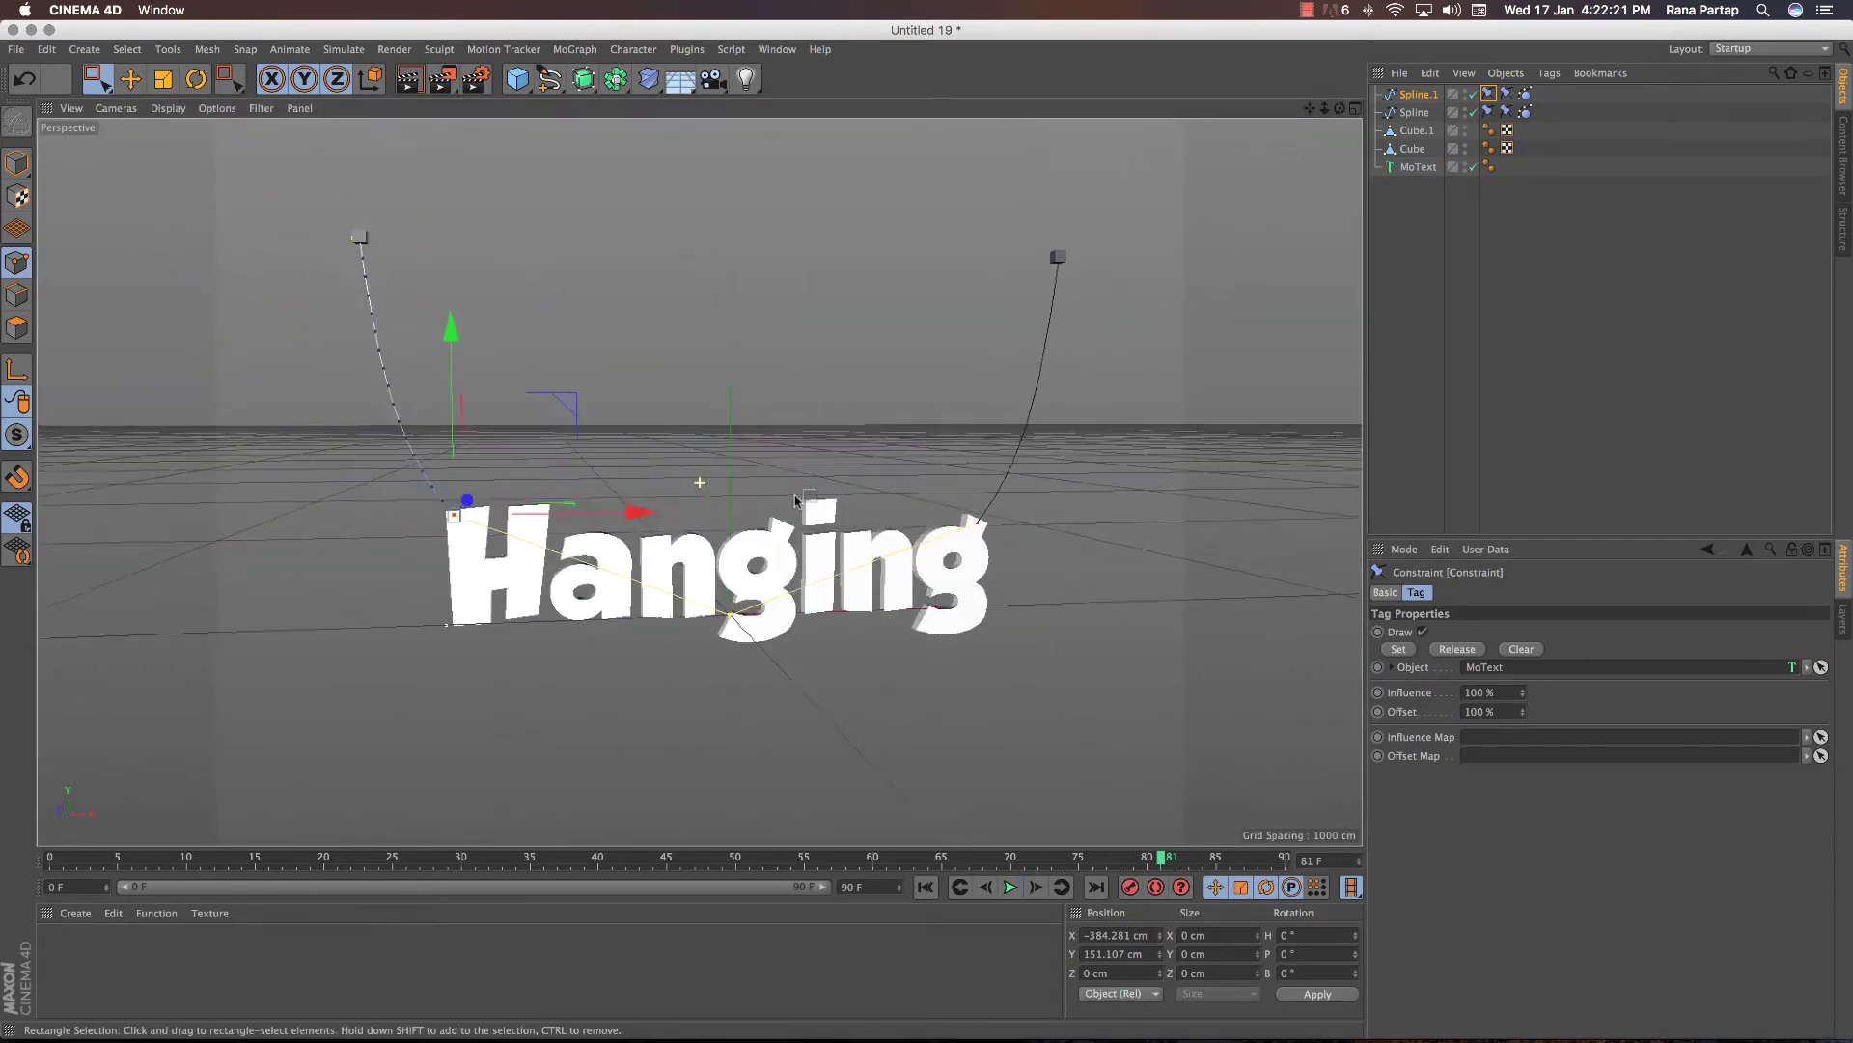
scroll(758, 491, down, 2)
alt+drag(757, 491, 715, 489)
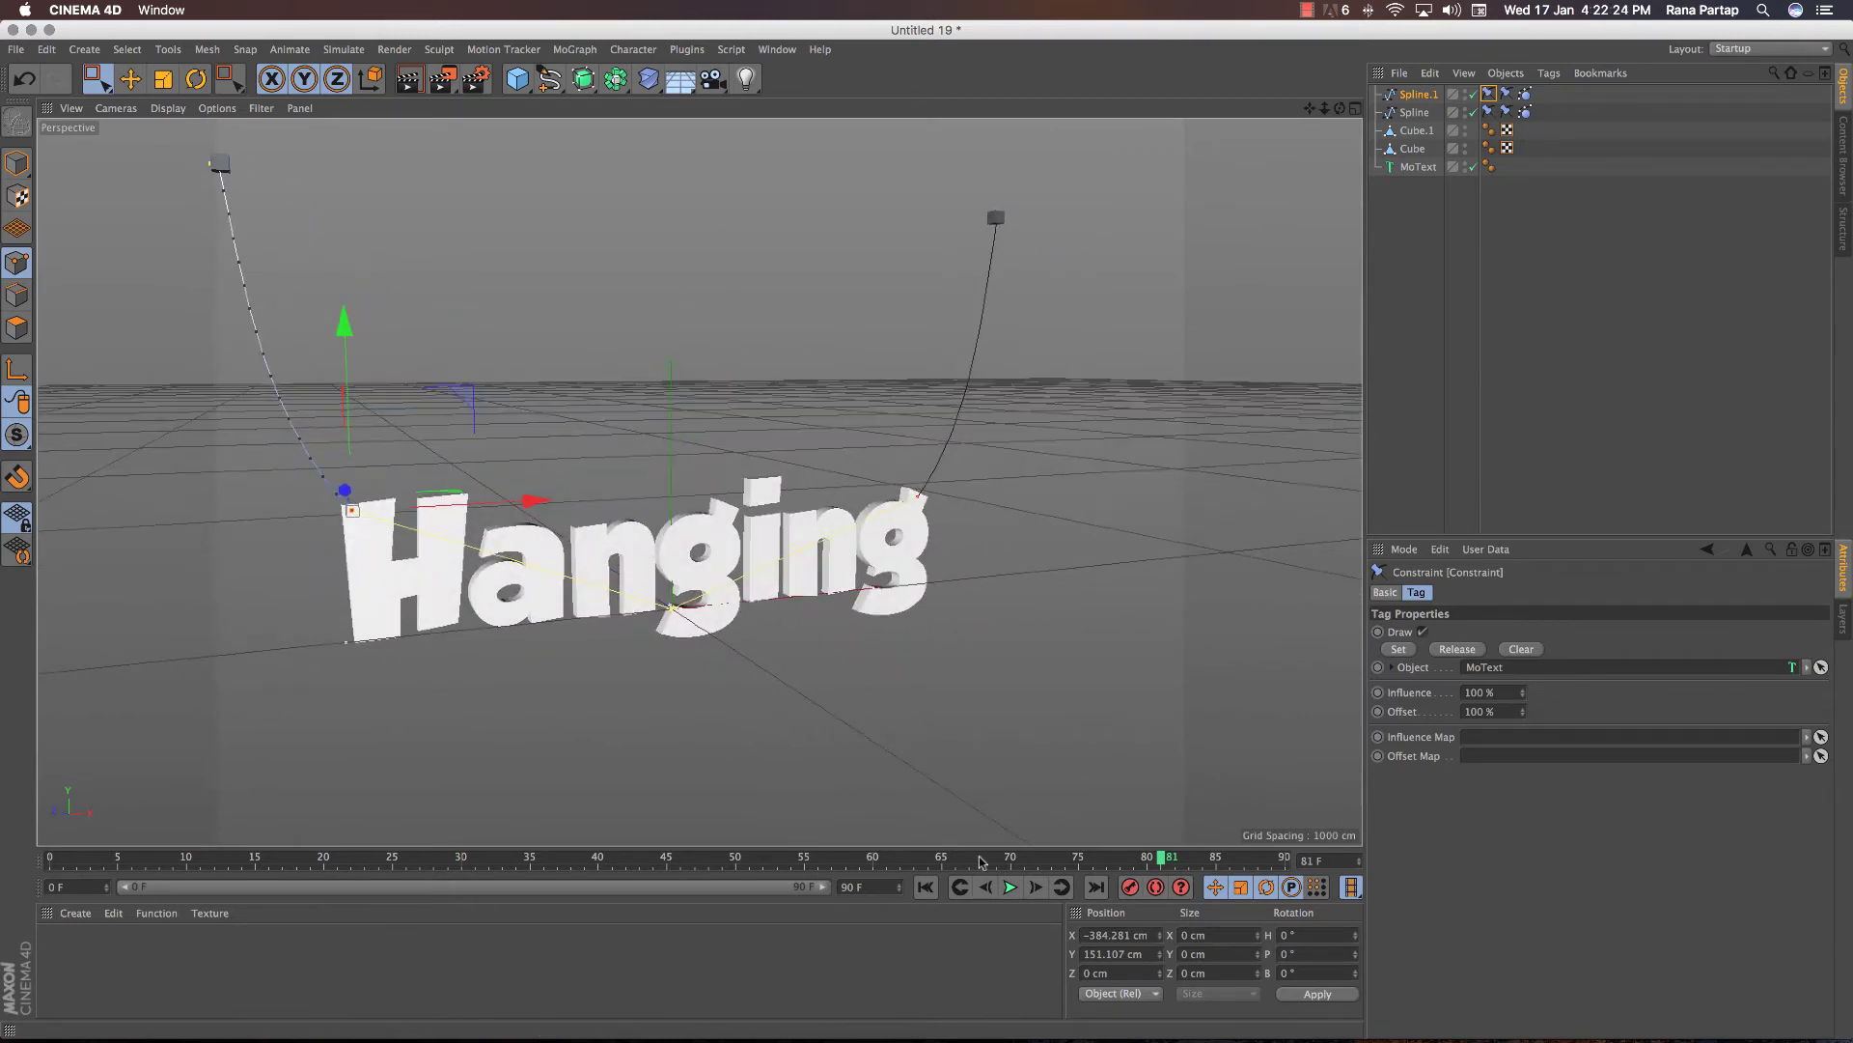
click(1010, 887)
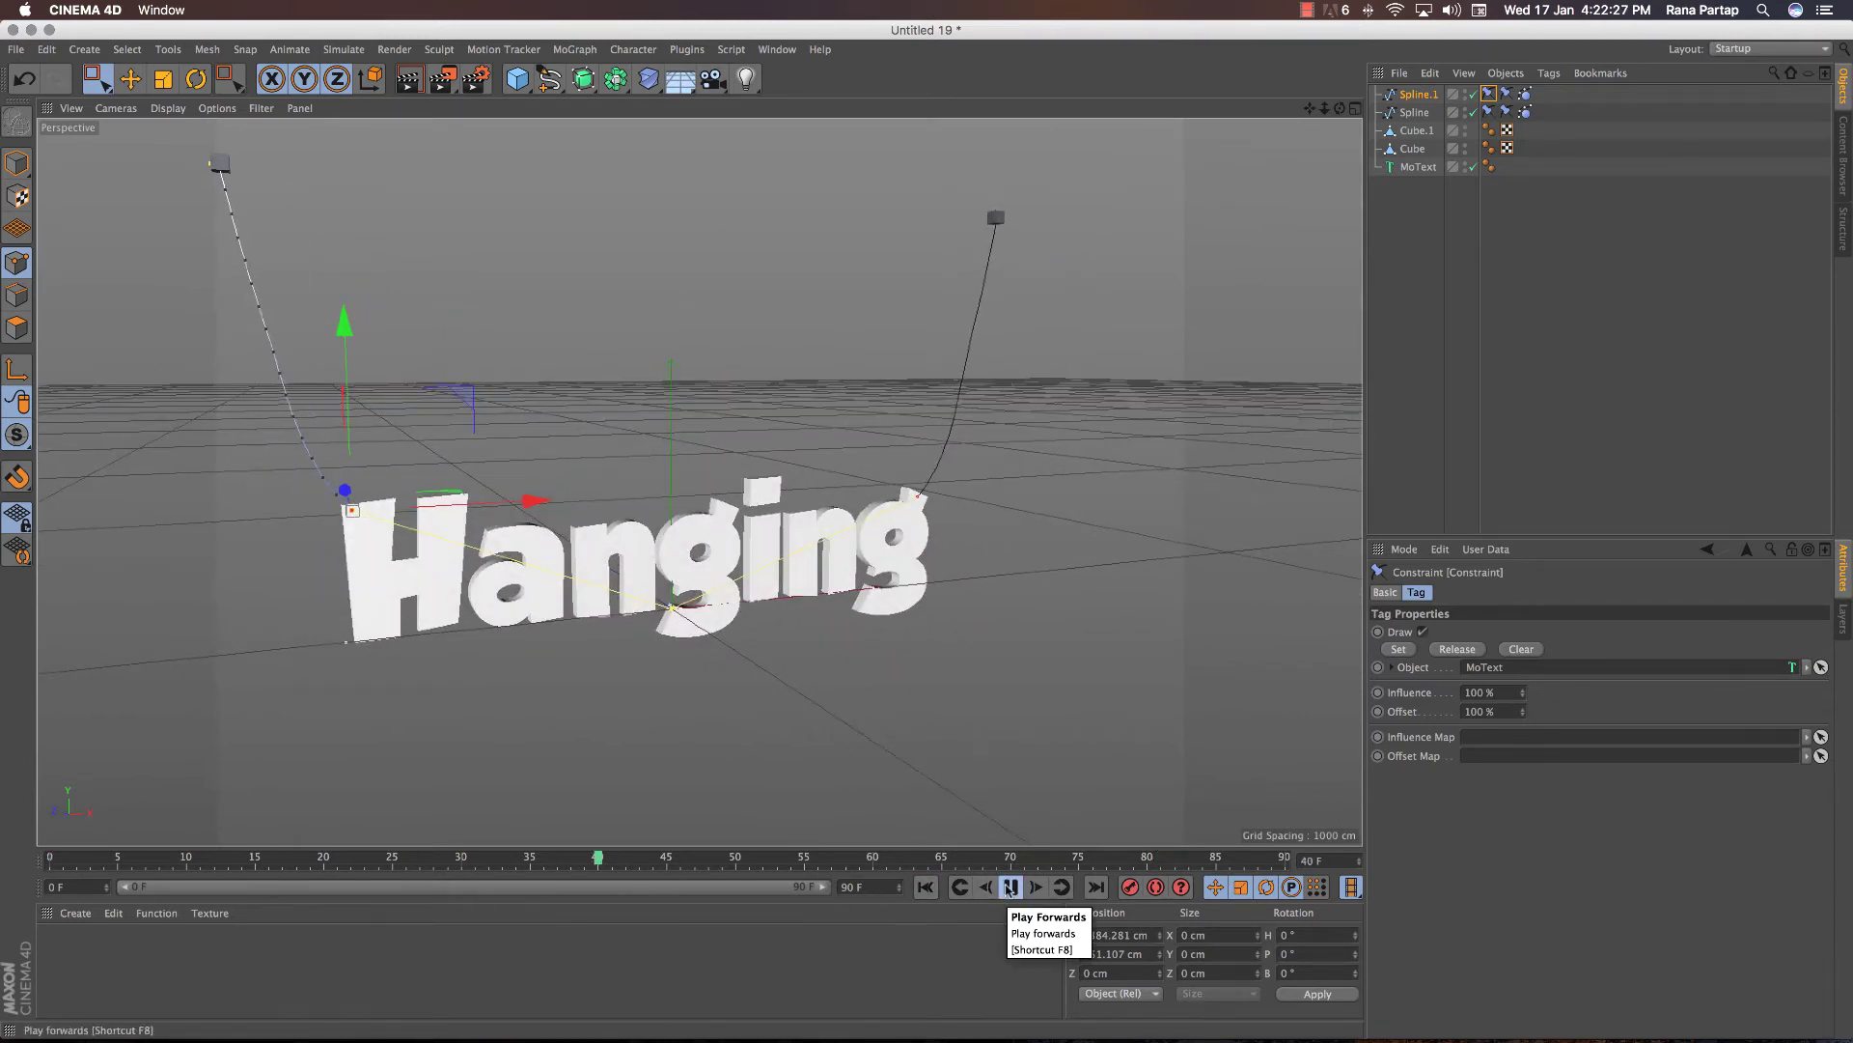
Step: Give the Hanging MoText a Rigid Body tag and play to watch it fall
right_click(1416, 169)
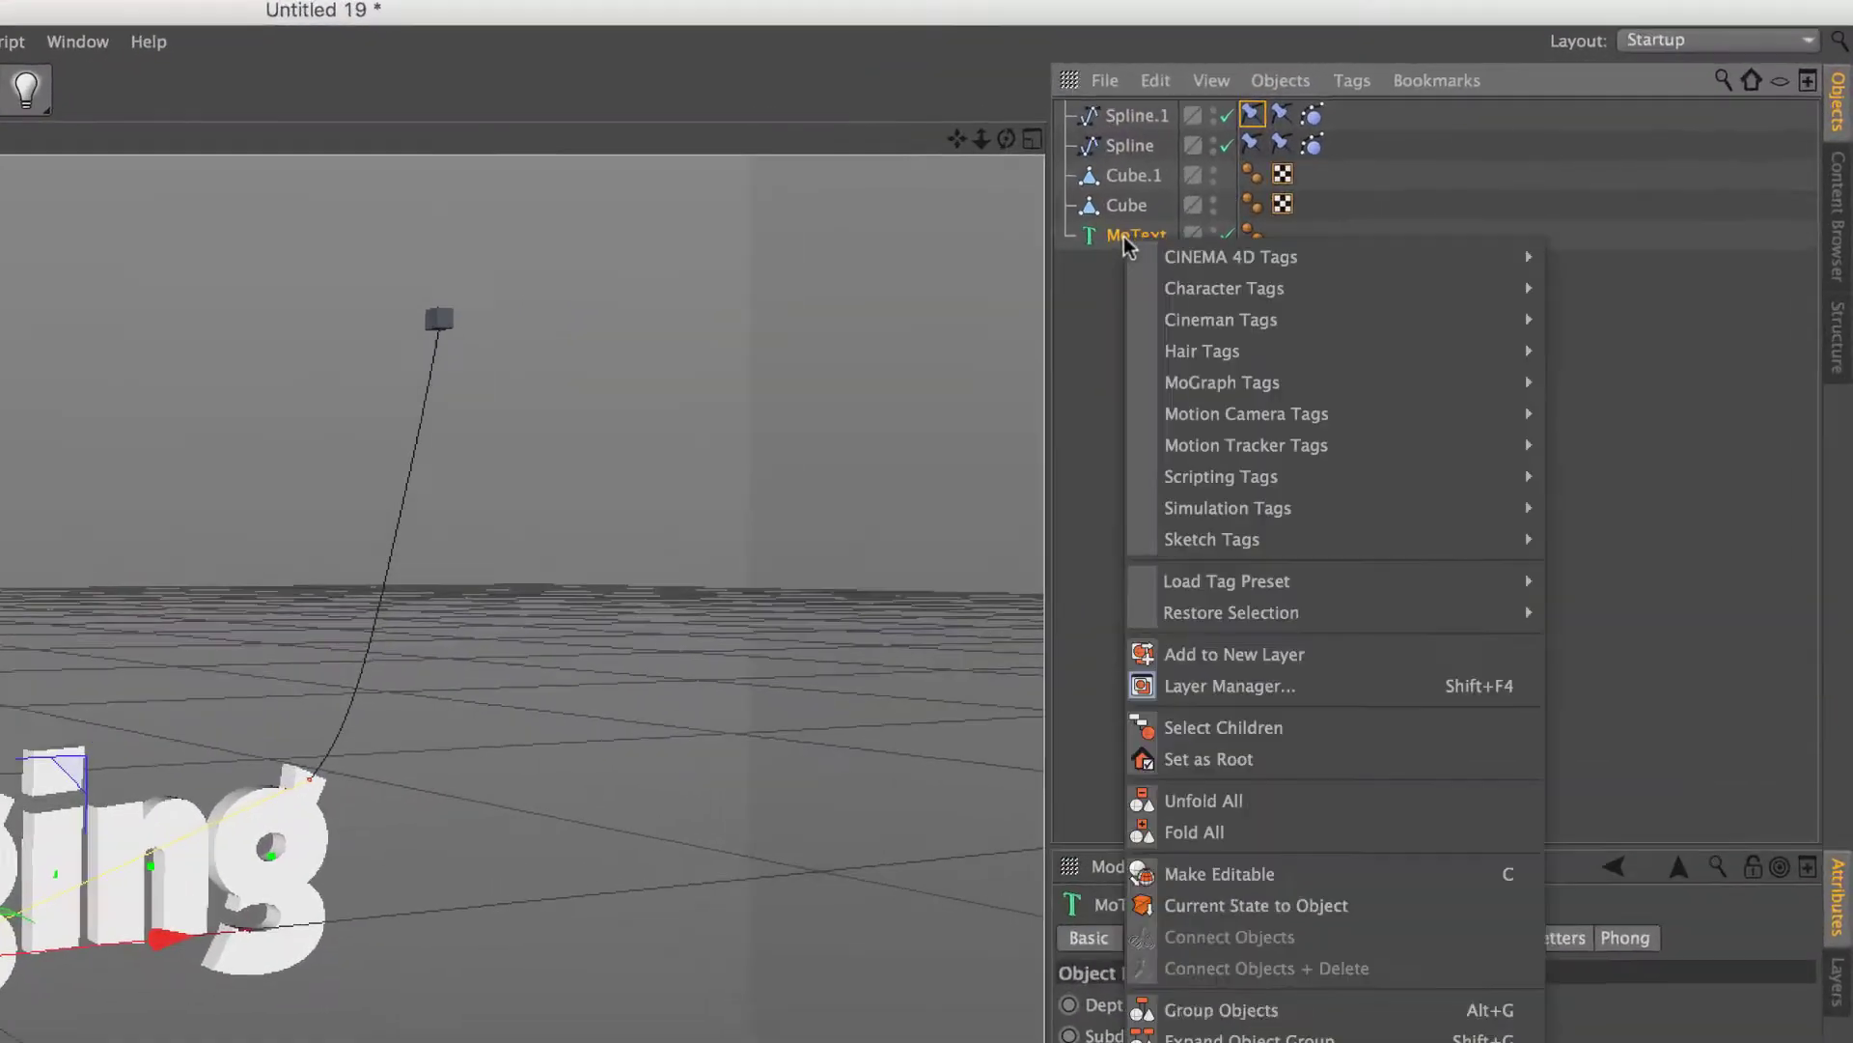
mouse_move(1226, 507)
click(1566, 560)
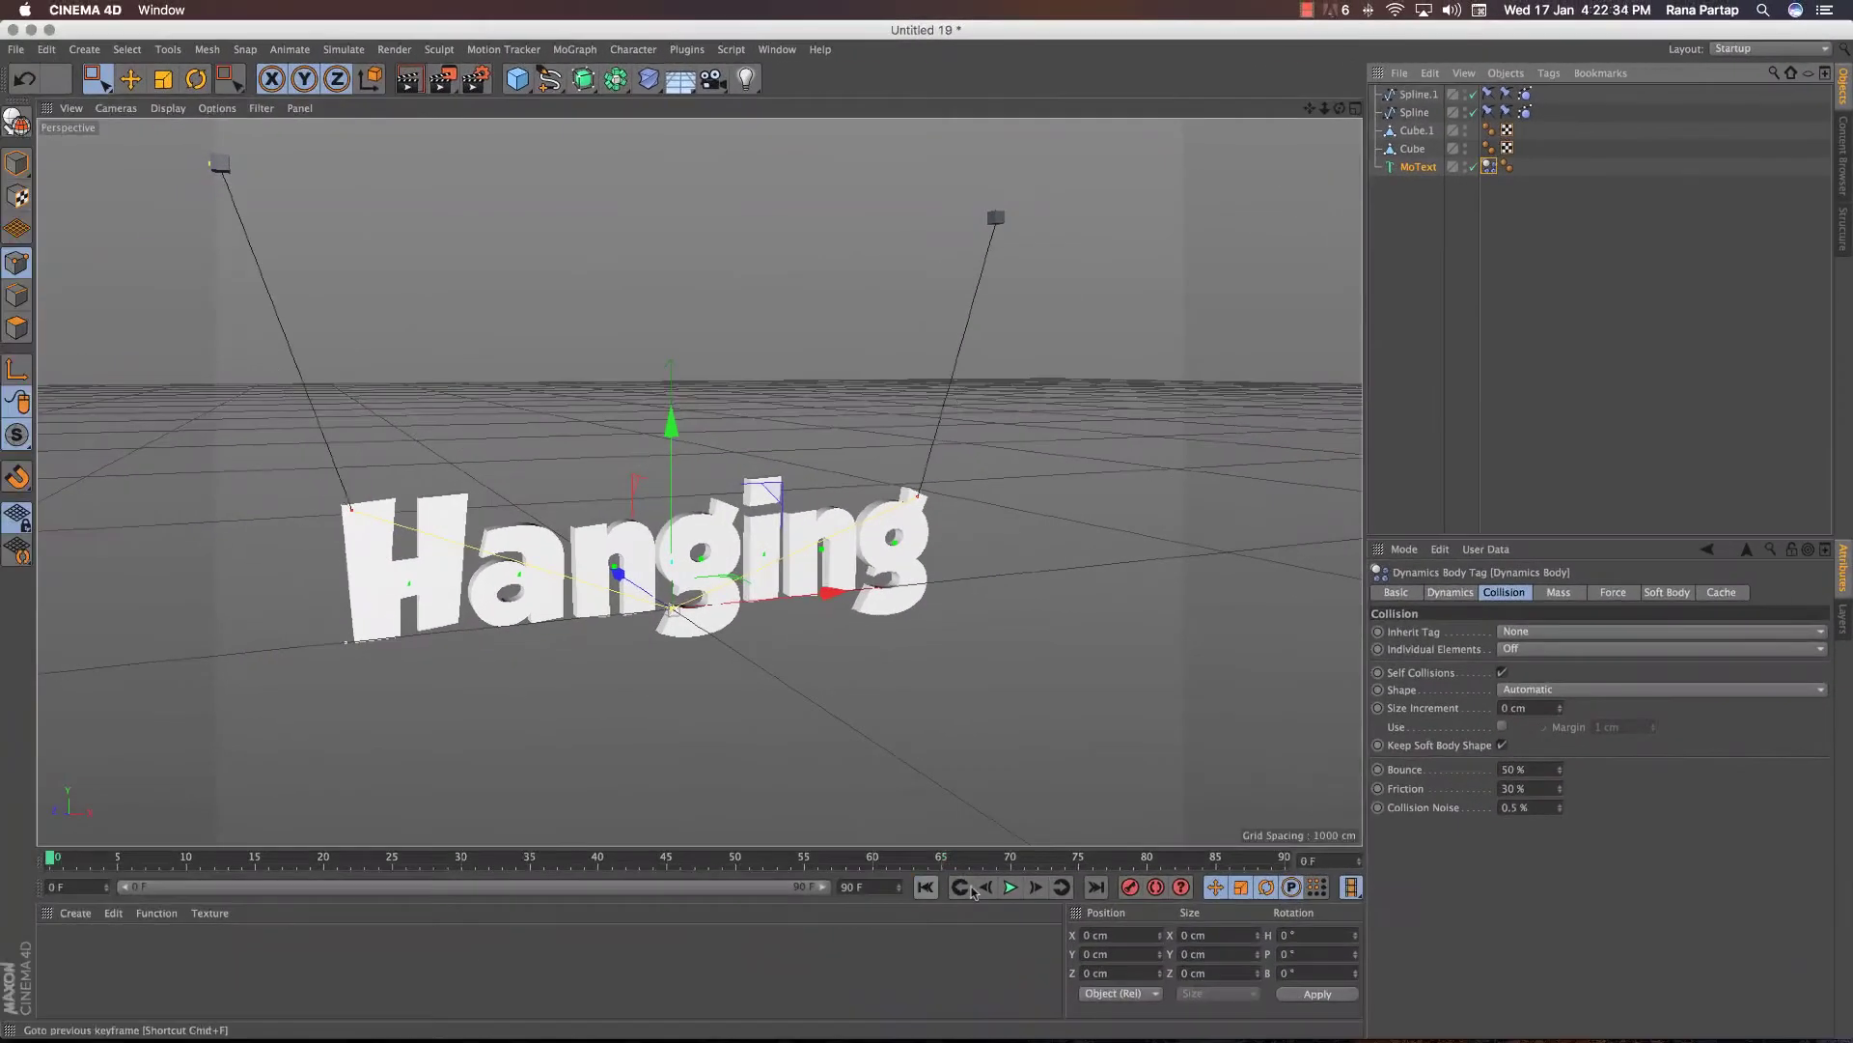
click(1010, 887)
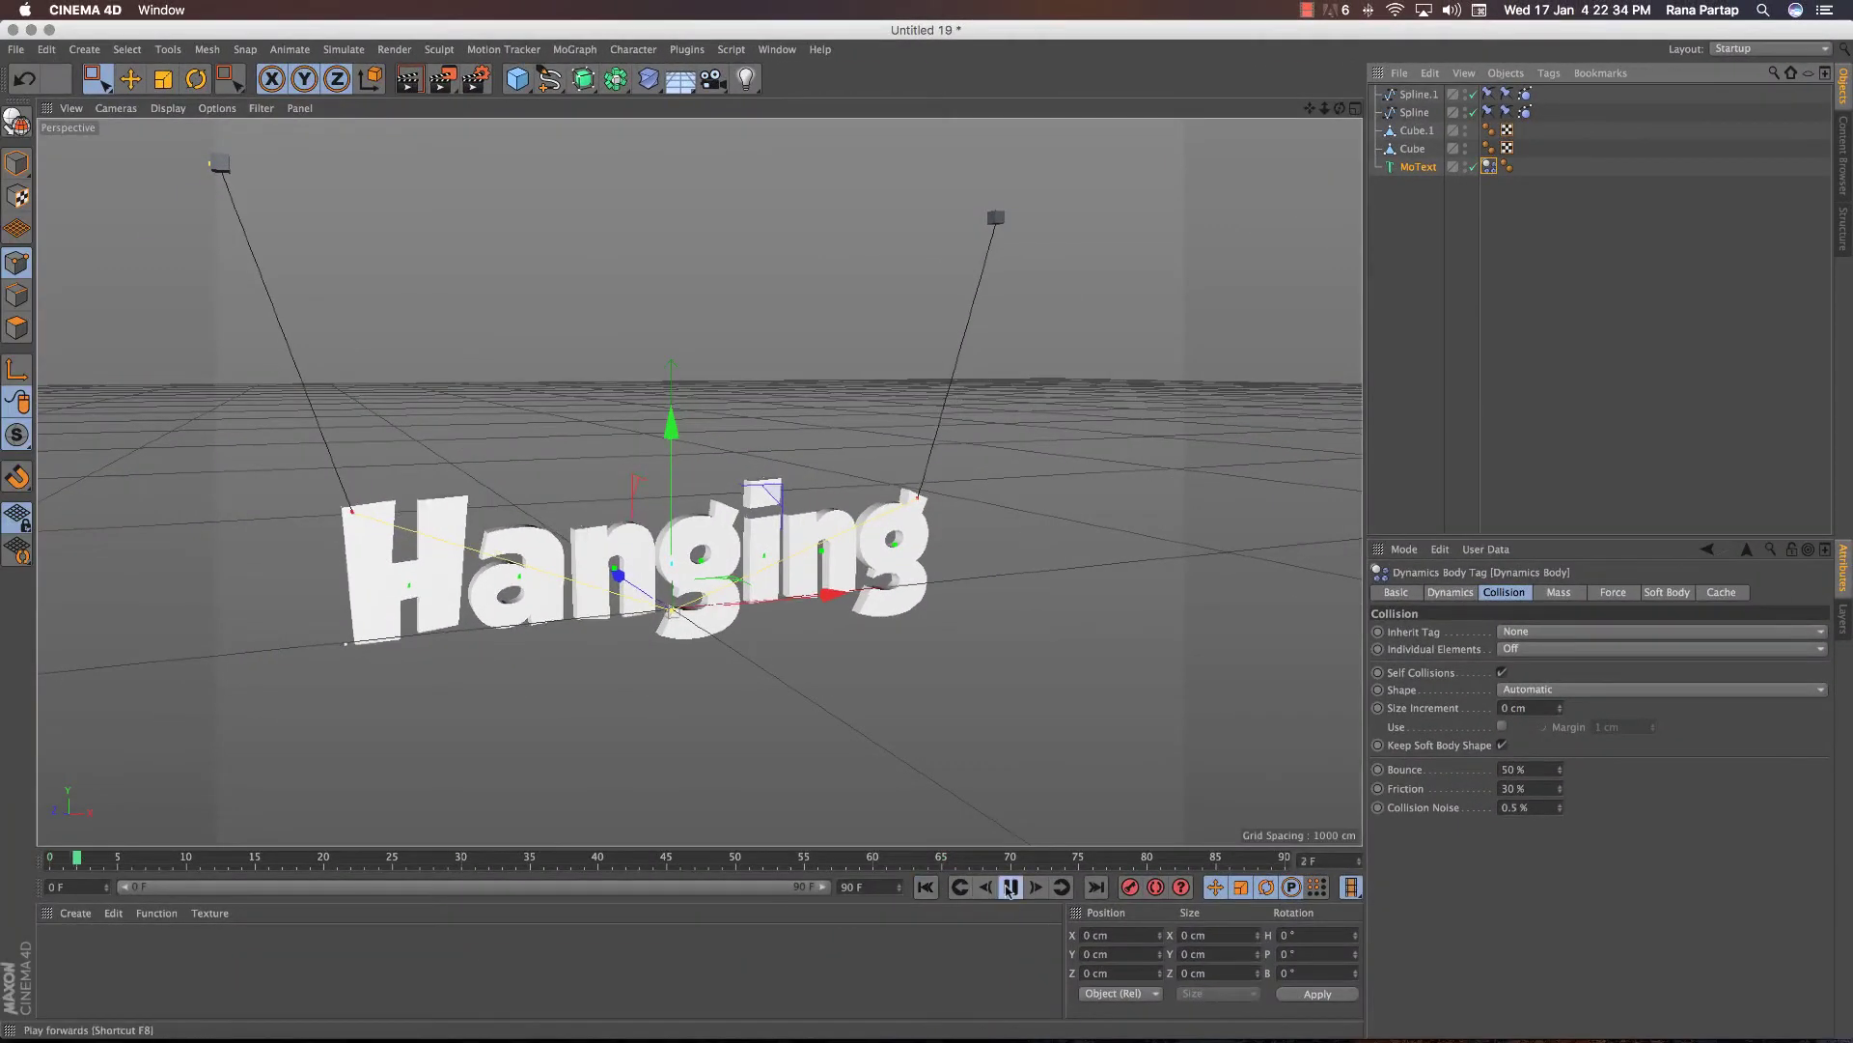
click(930, 888)
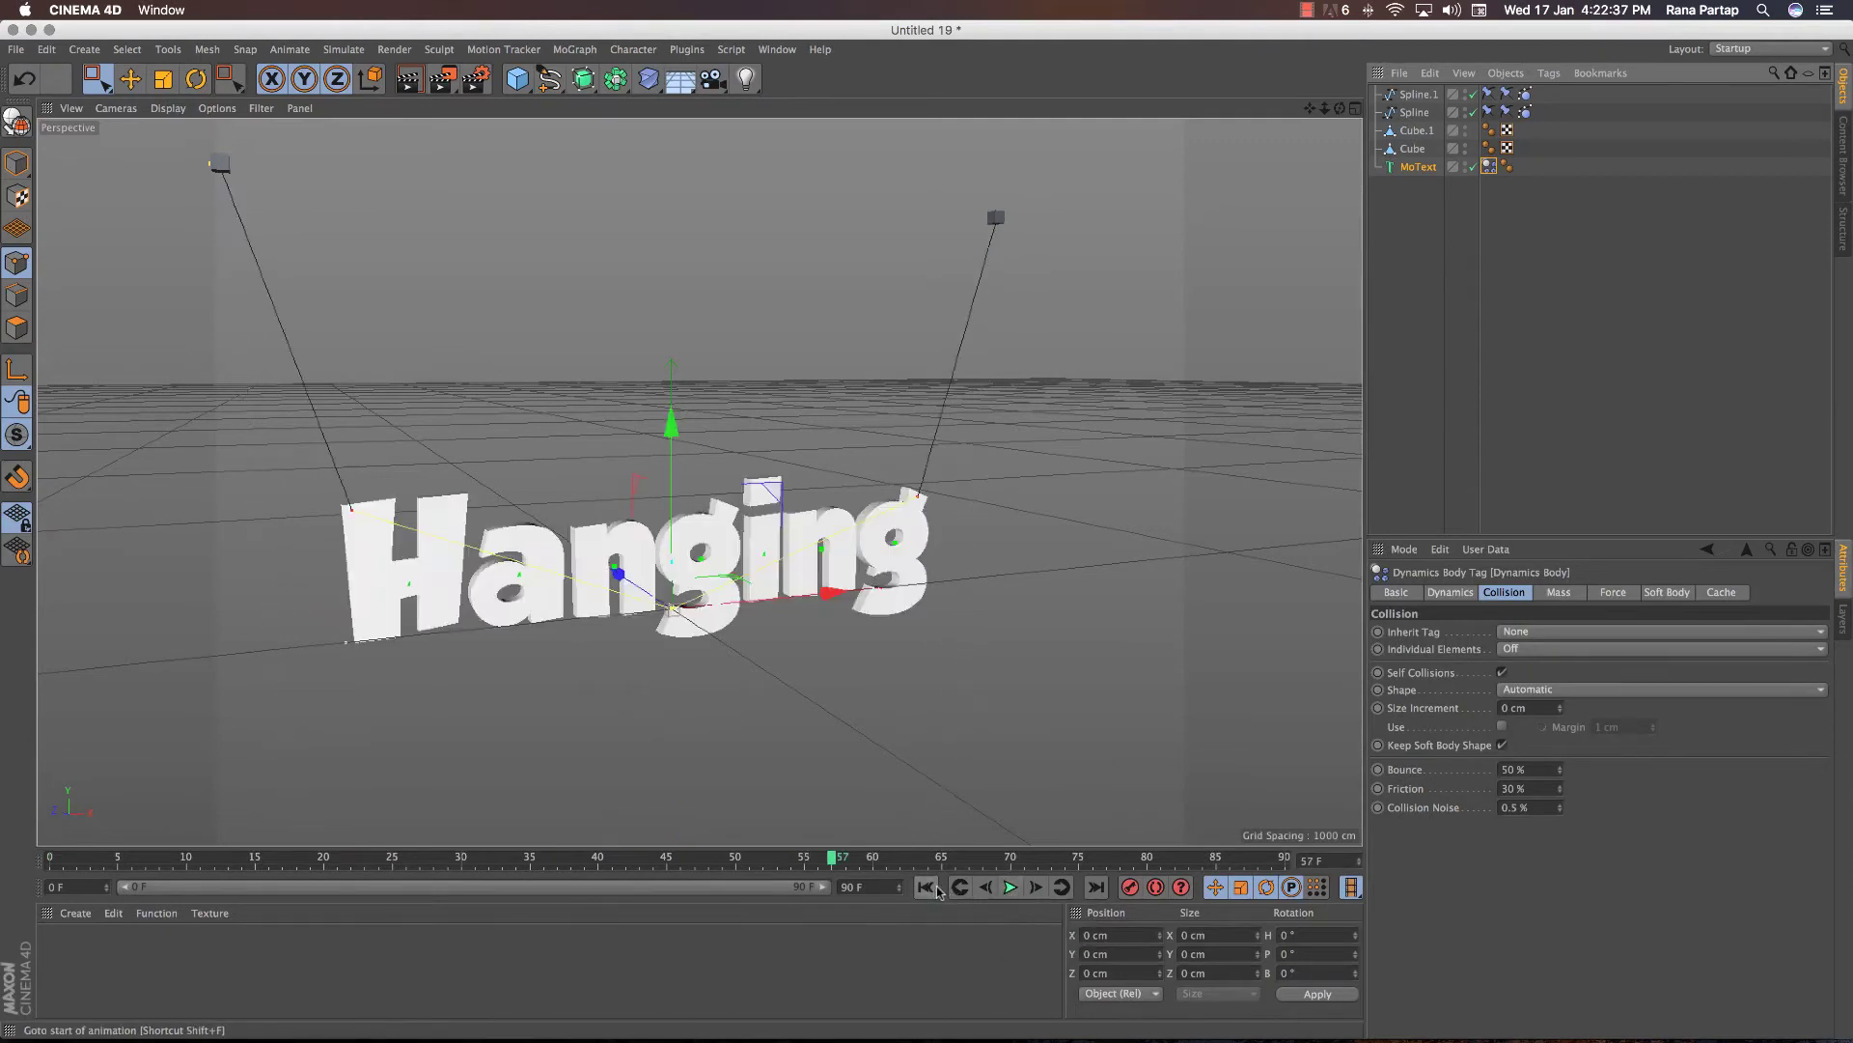
Step: Replay the fall, rewind to frame 0, and extend the animation range to 150 frames
click(1010, 887)
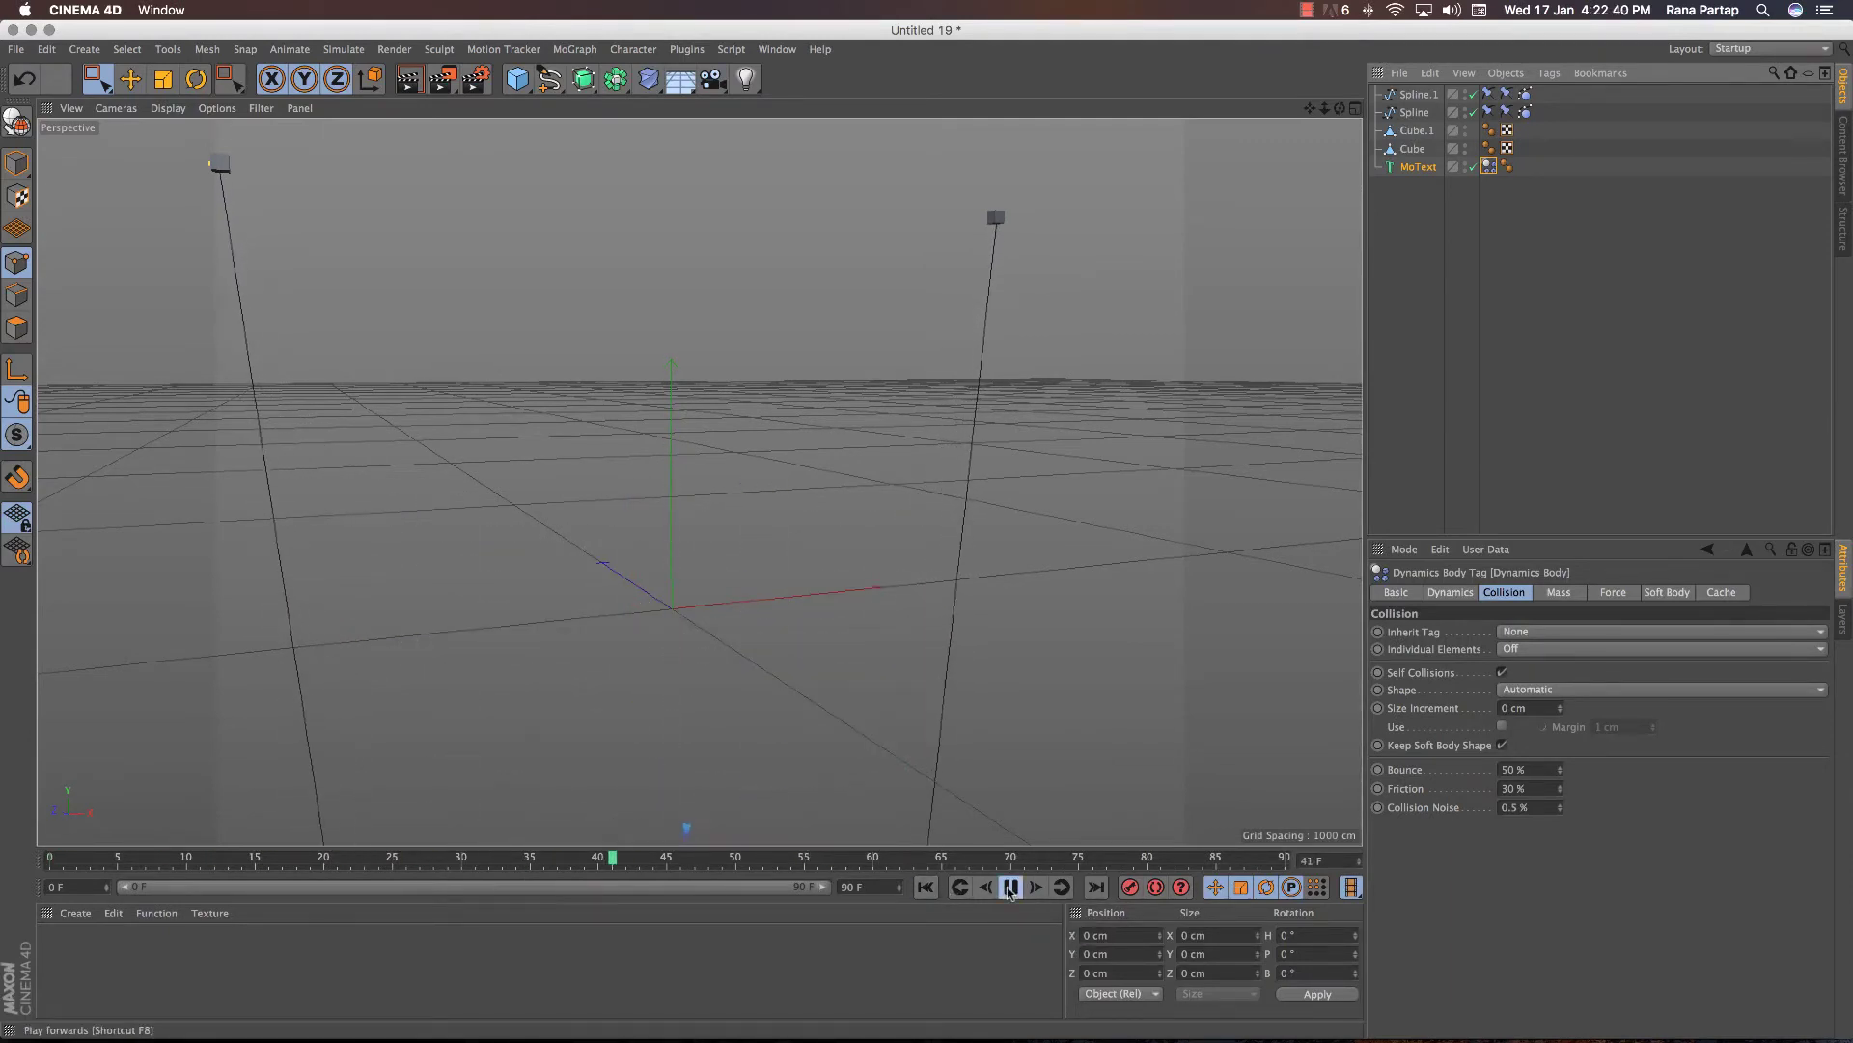
click(1011, 887)
click(927, 889)
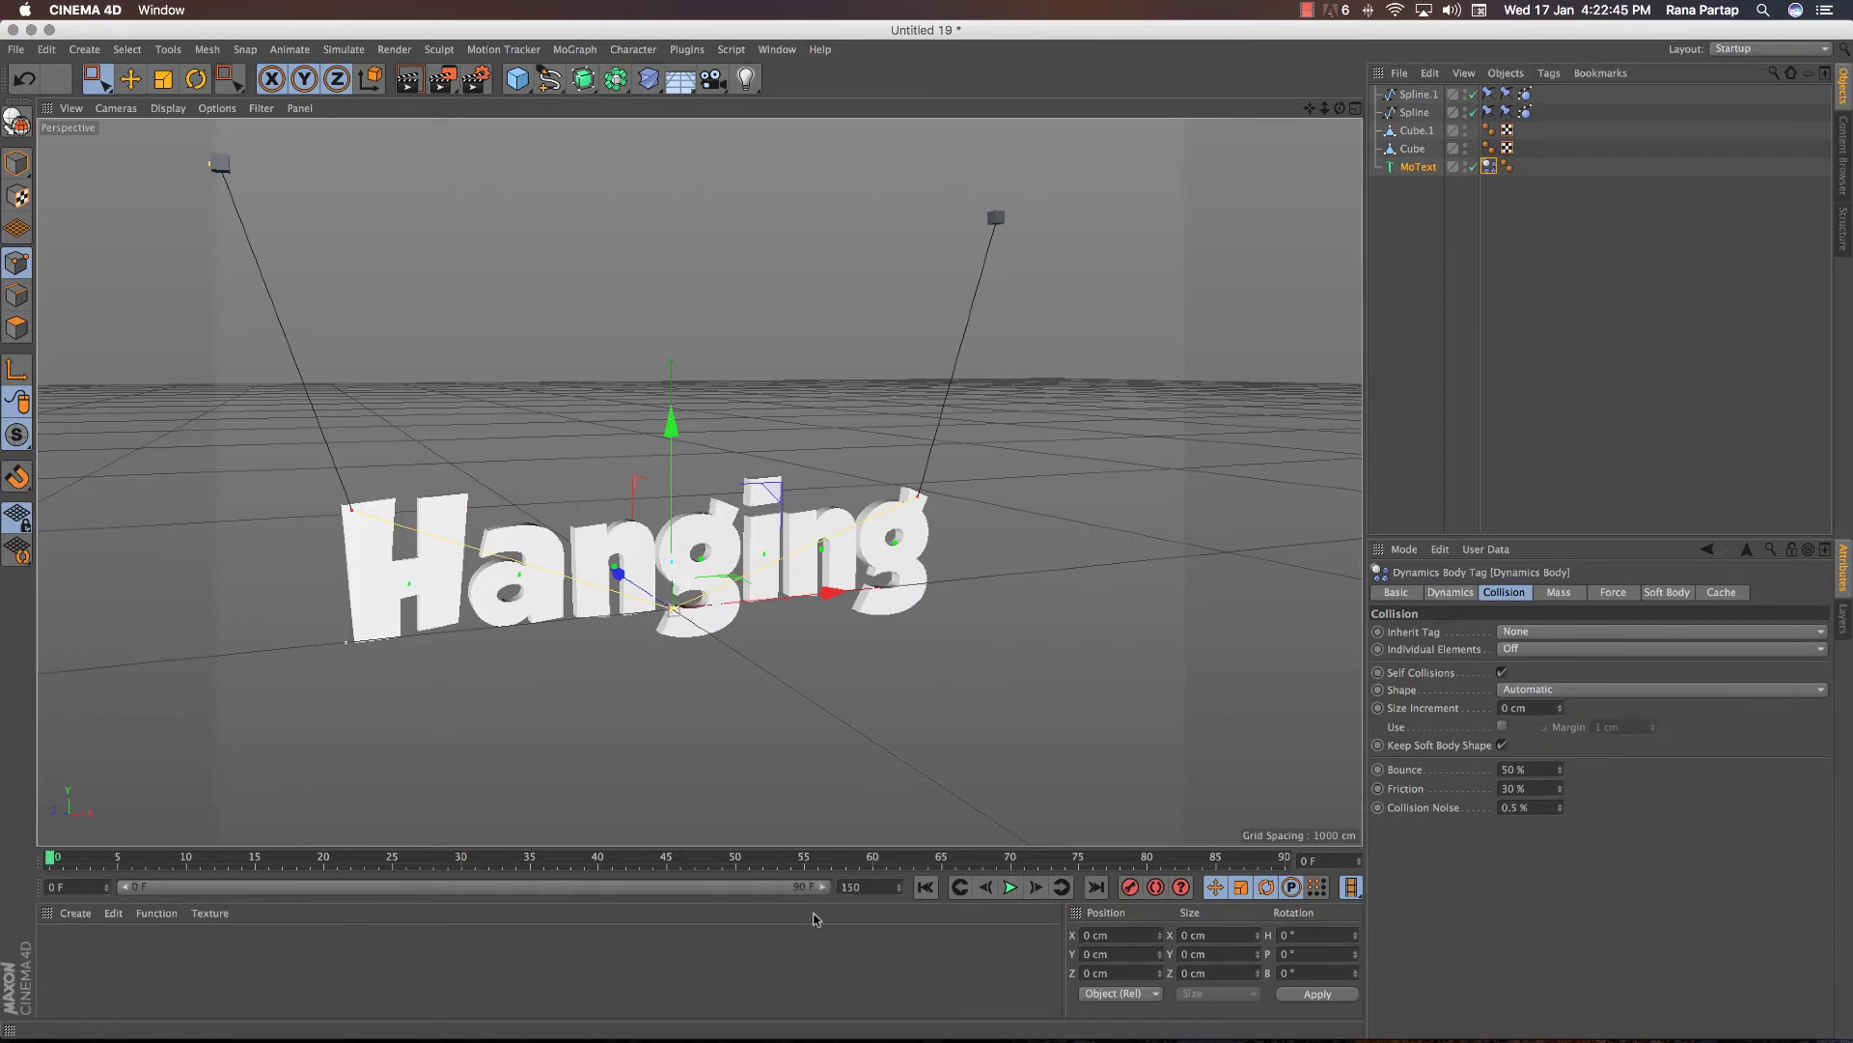
mouse_move(820, 886)
mouse_down()
mouse_move(552, 887)
mouse_move(829, 886)
mouse_up()
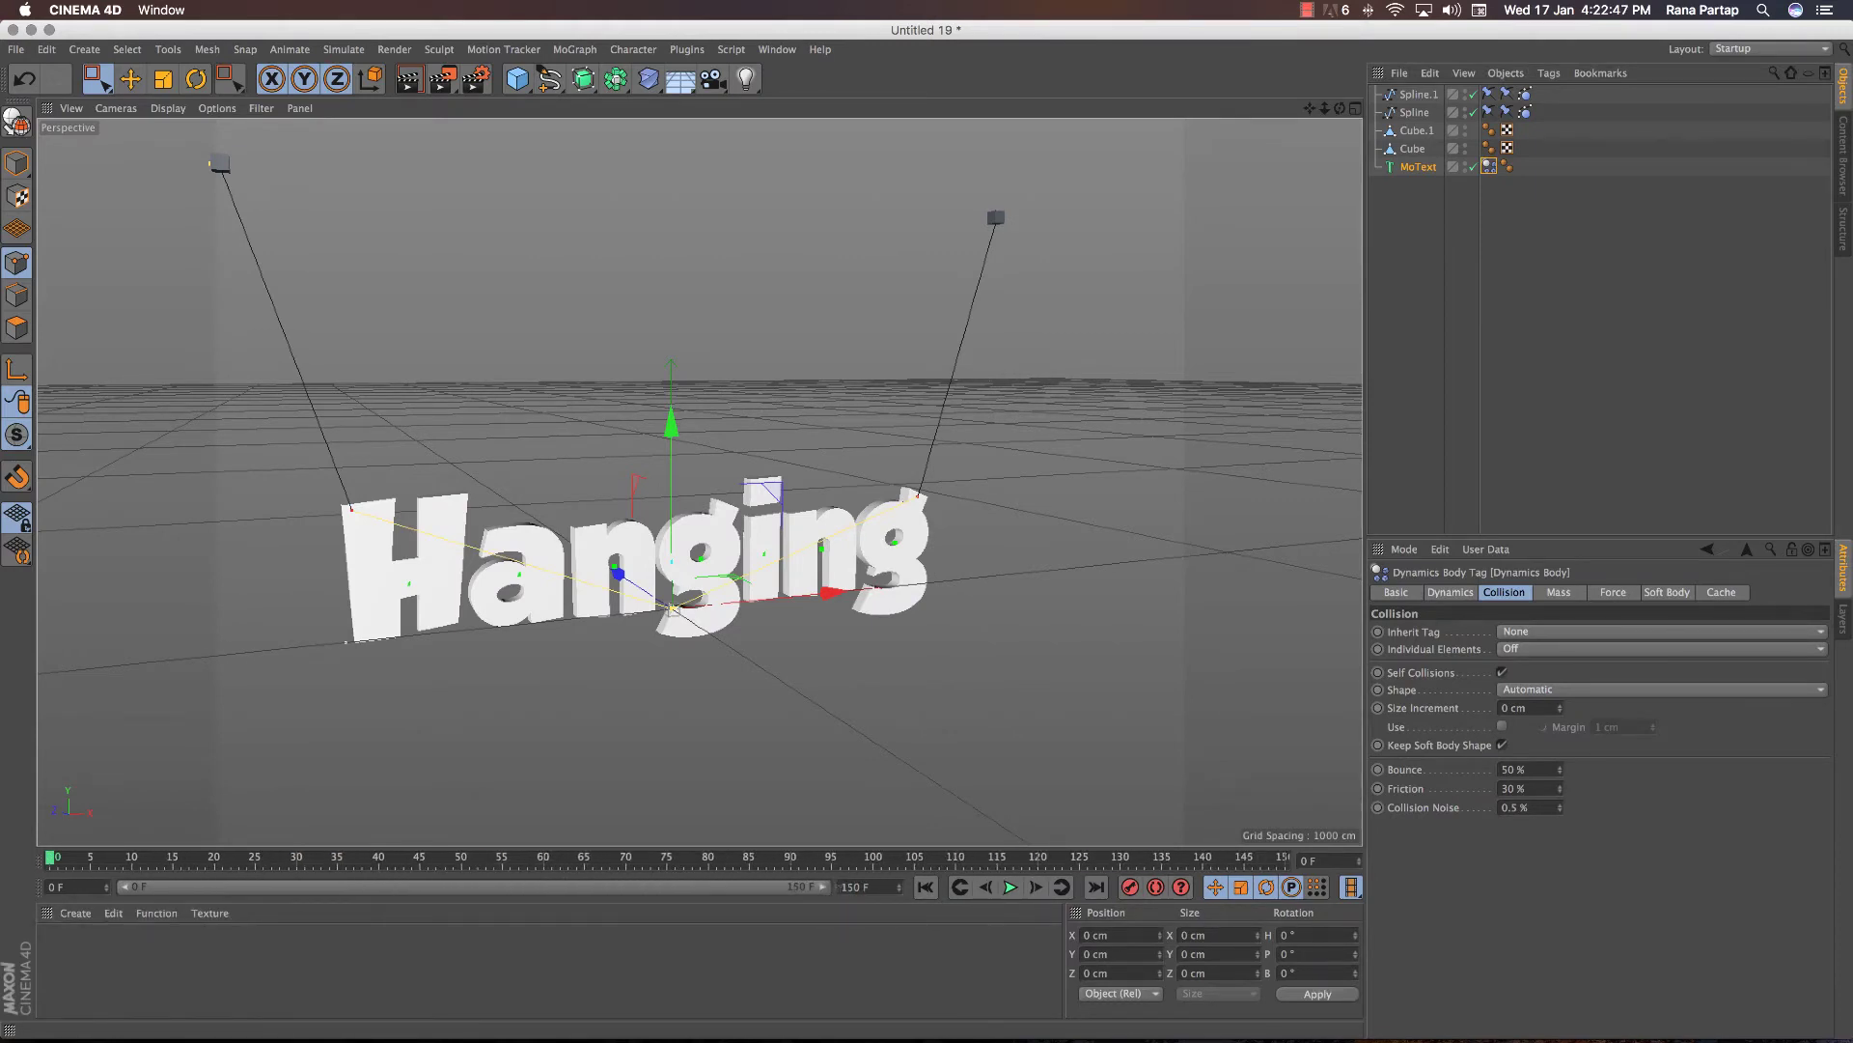
click(1402, 170)
Step: With nothing selected, add a Spring from Simulate > Dynamics to the scene
click(1408, 212)
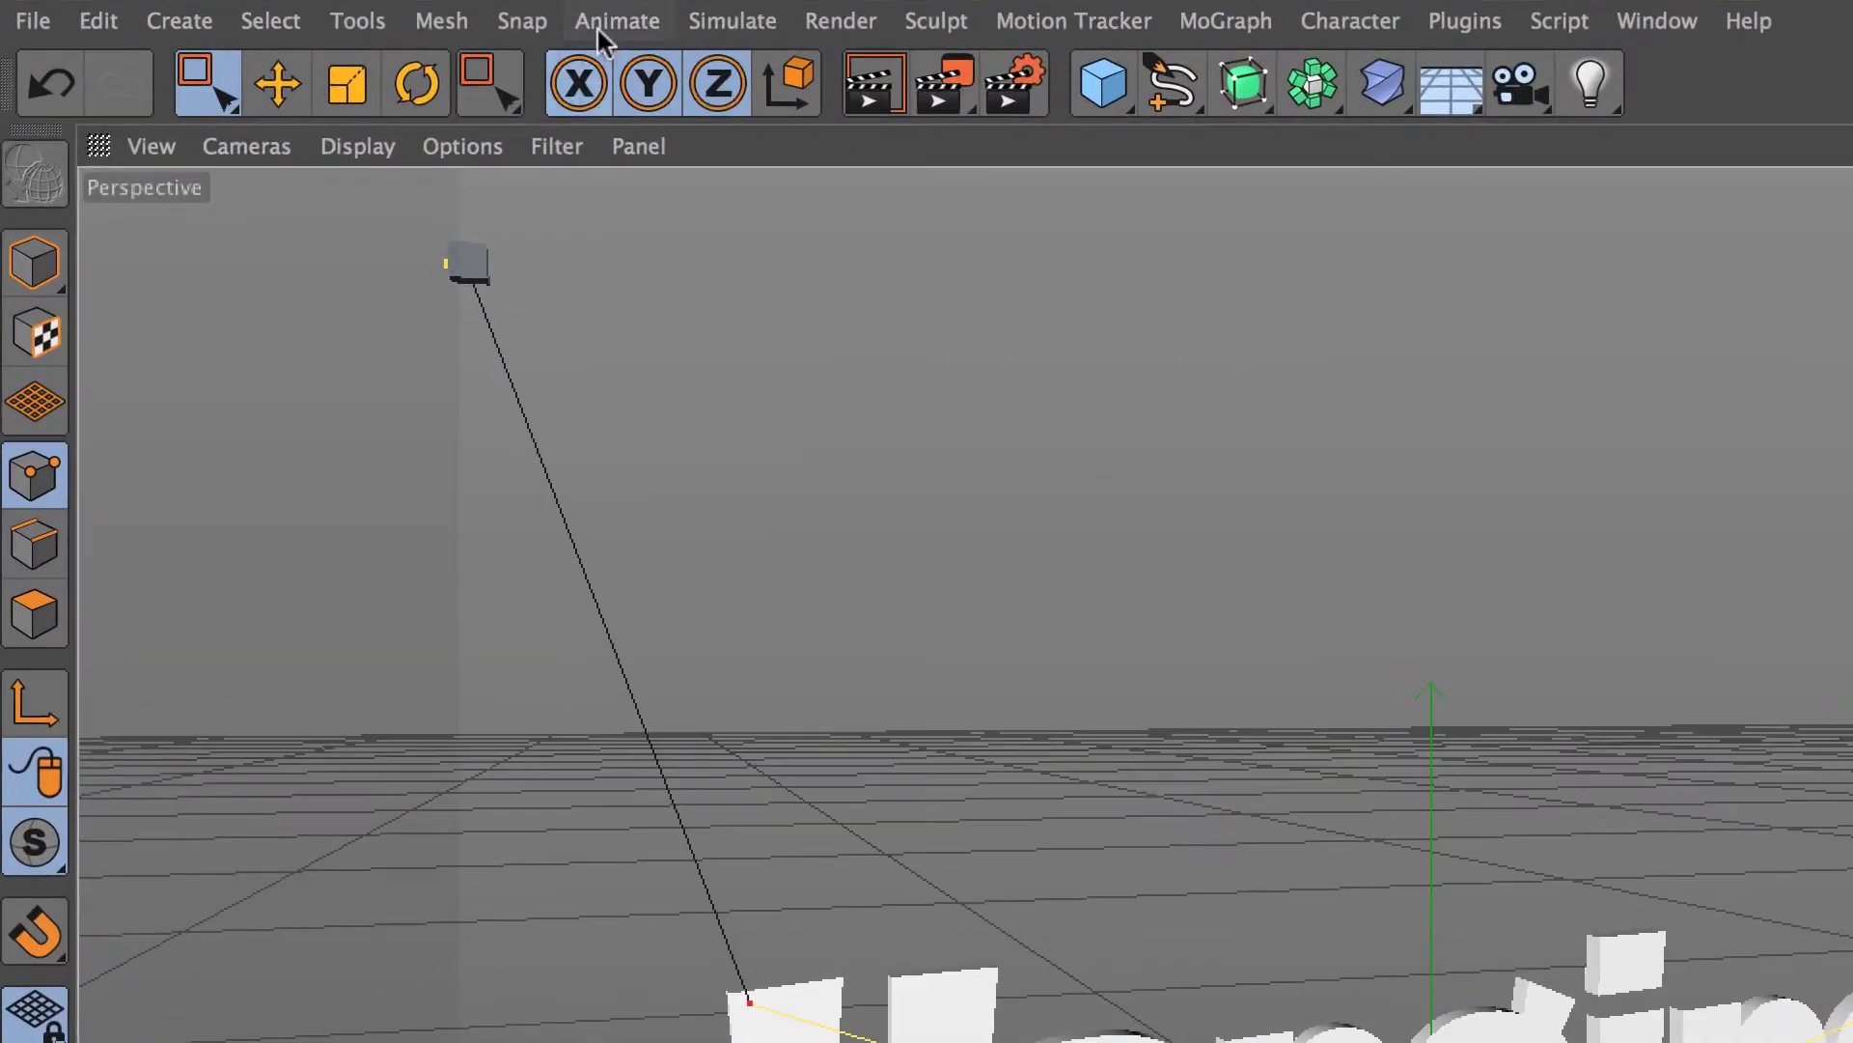
click(732, 20)
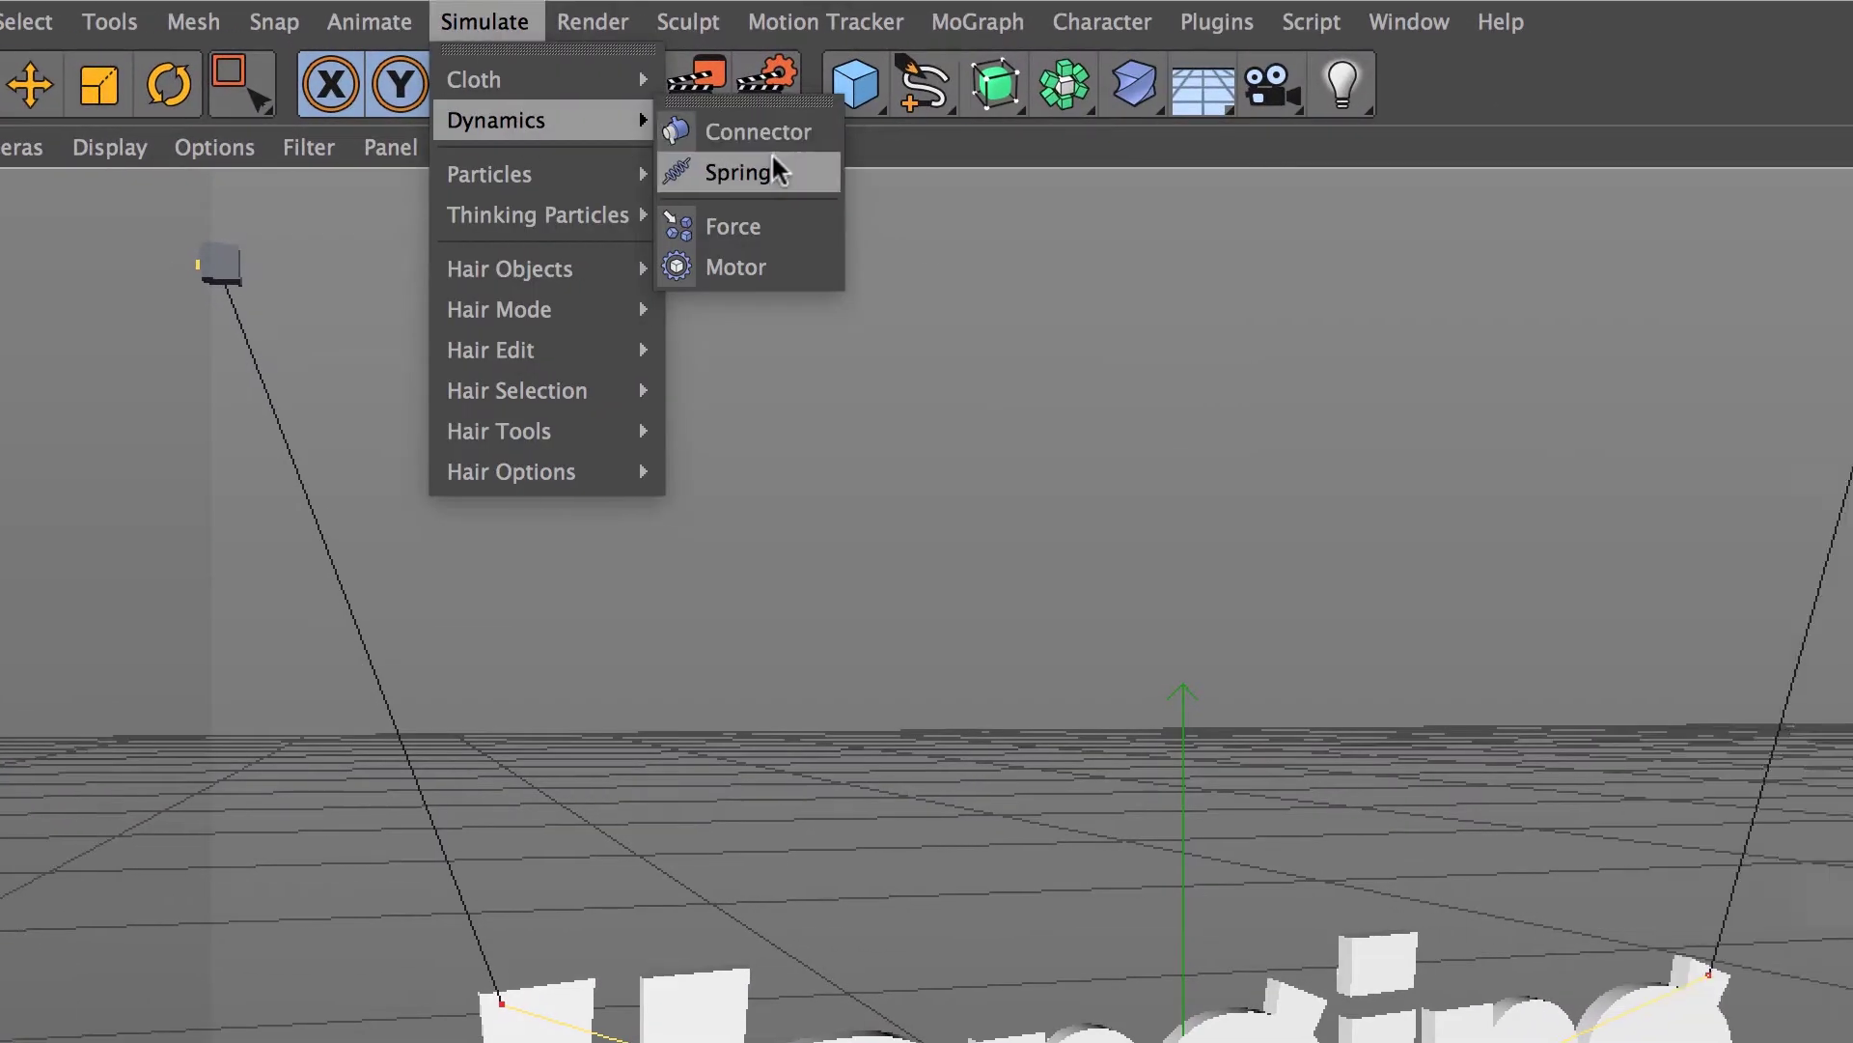
click(975, 170)
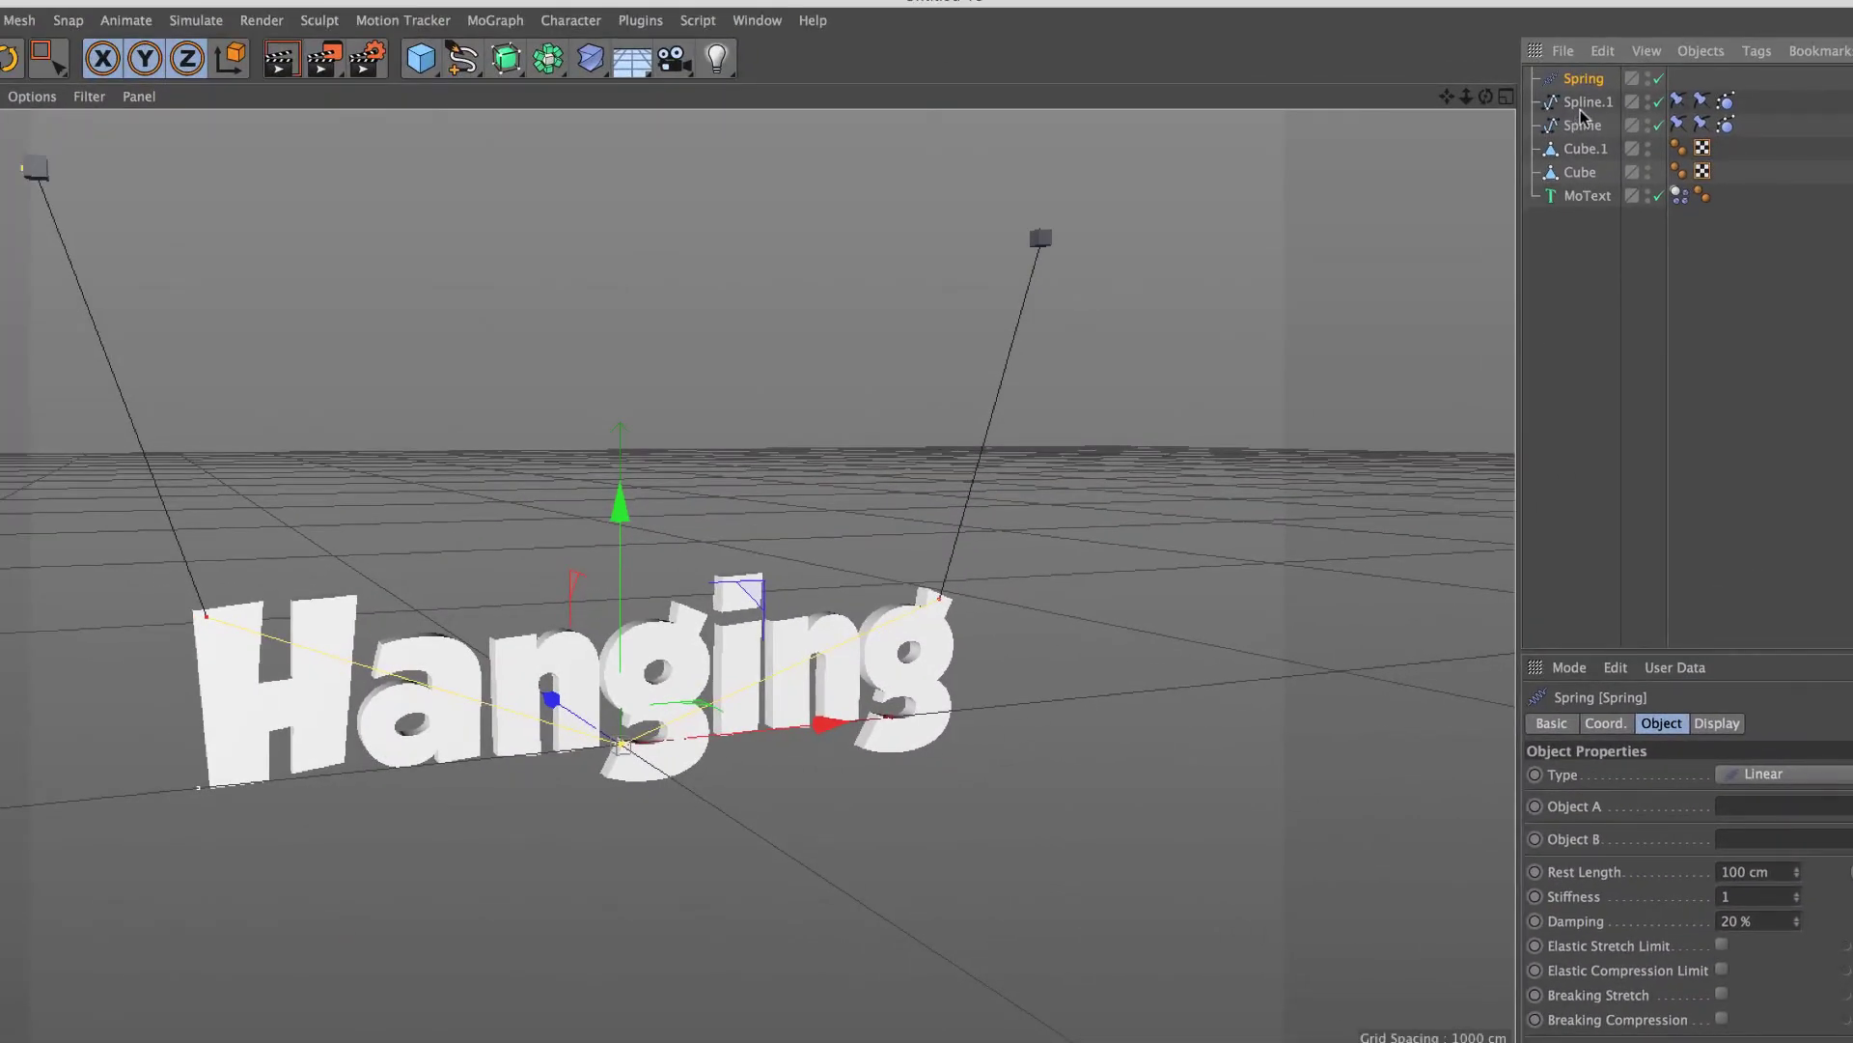
Step: Reorder the Object Manager so Cube and Spline sit before Cube.1 and Spline.1
click(1581, 111)
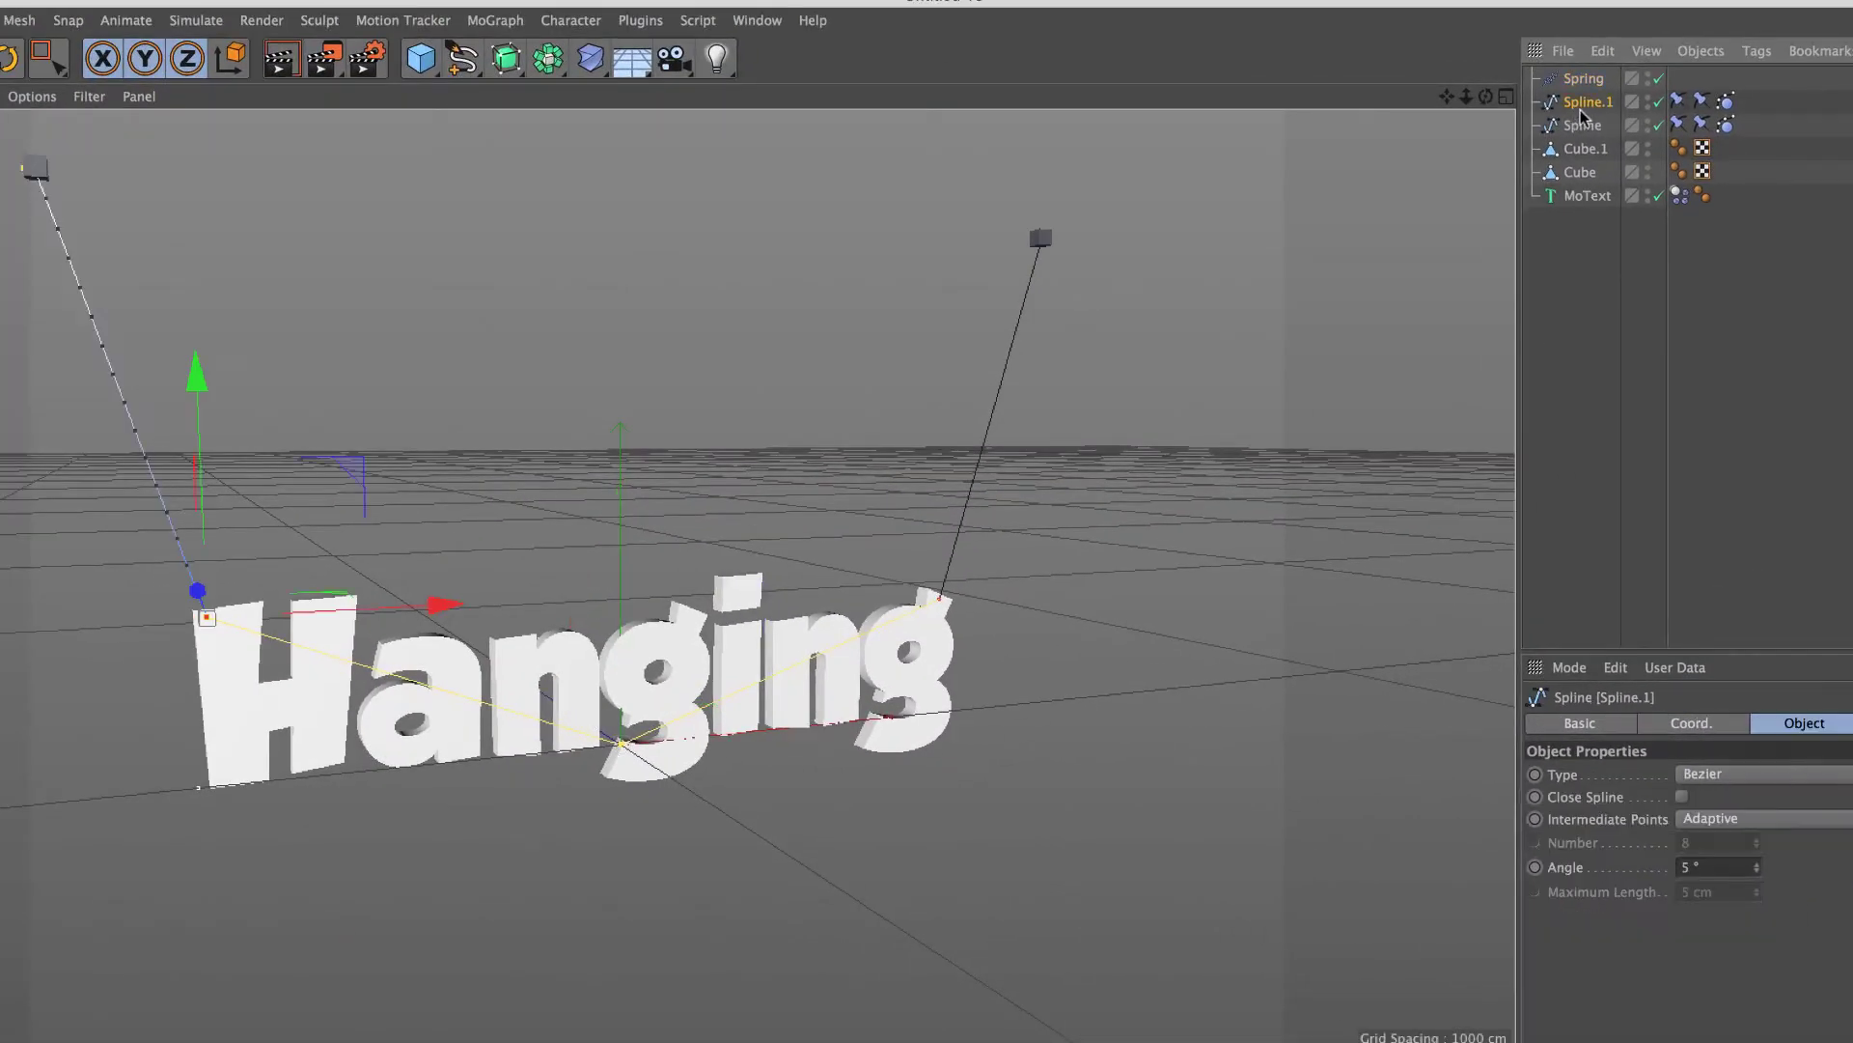
click(1584, 149)
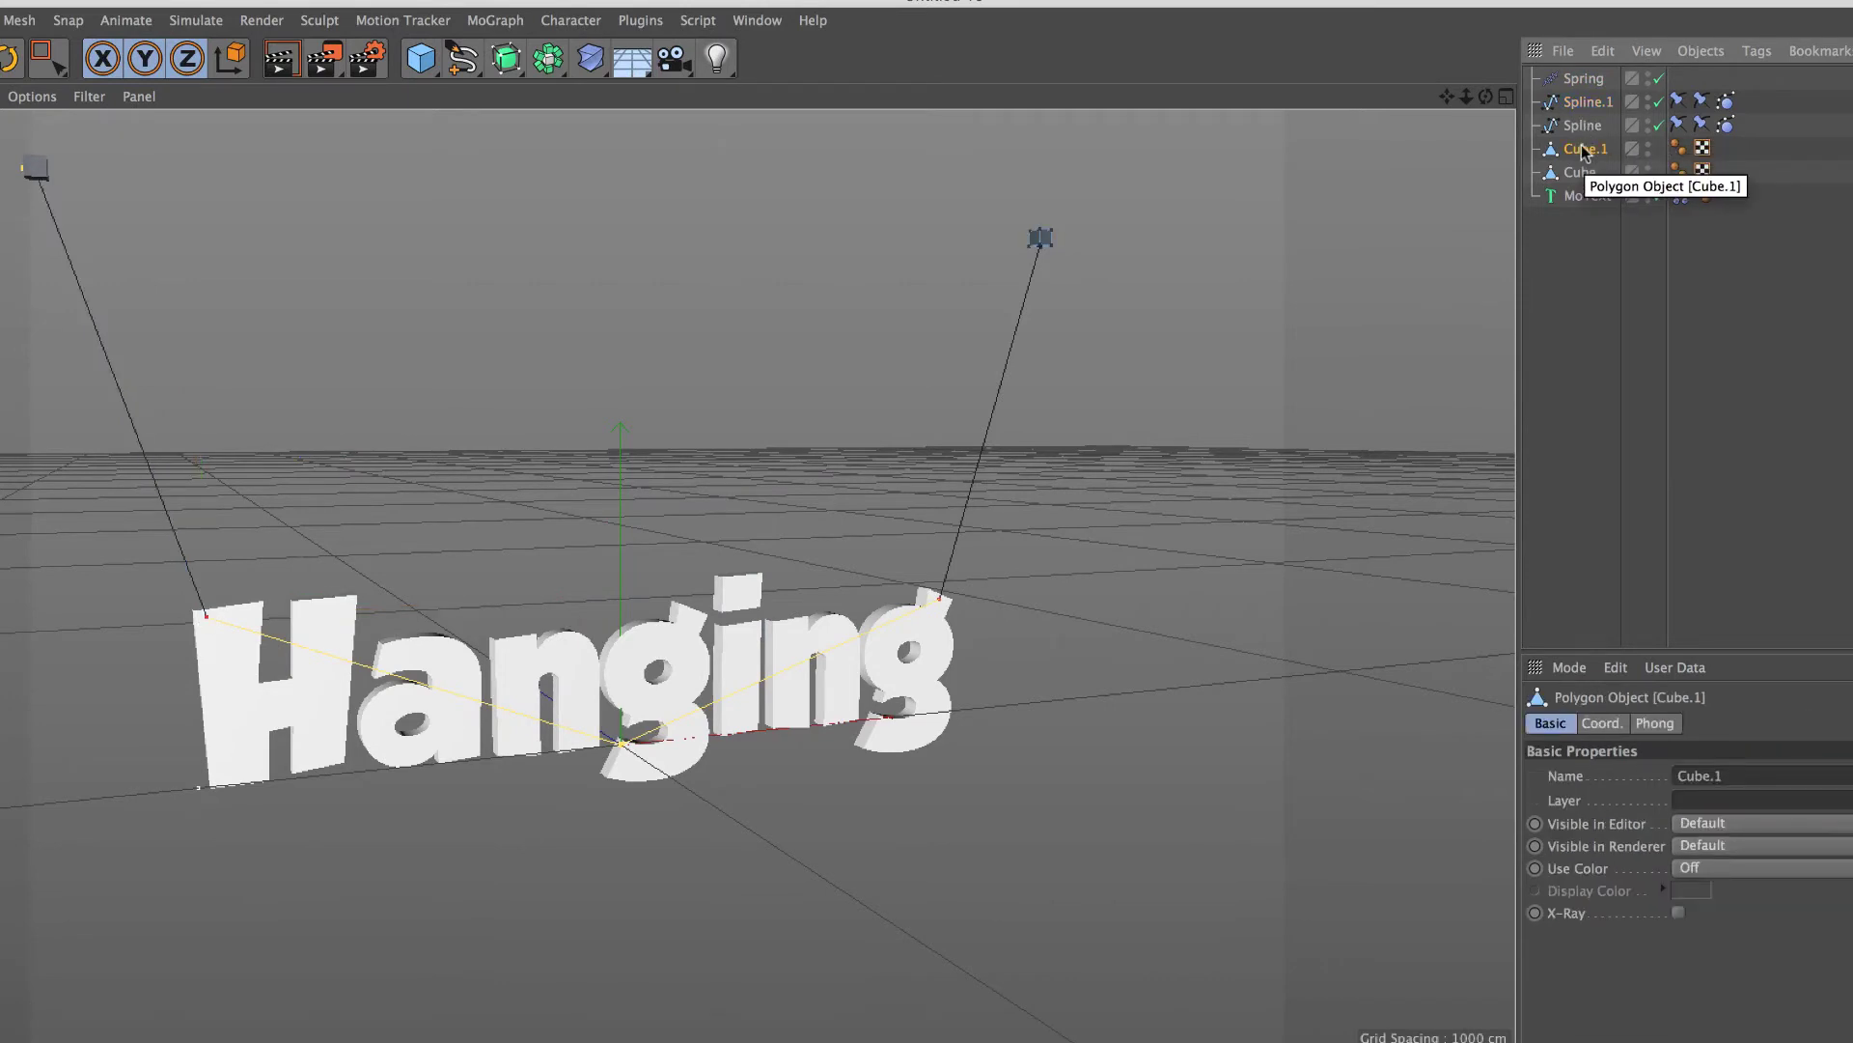
click(1580, 172)
click(1584, 104)
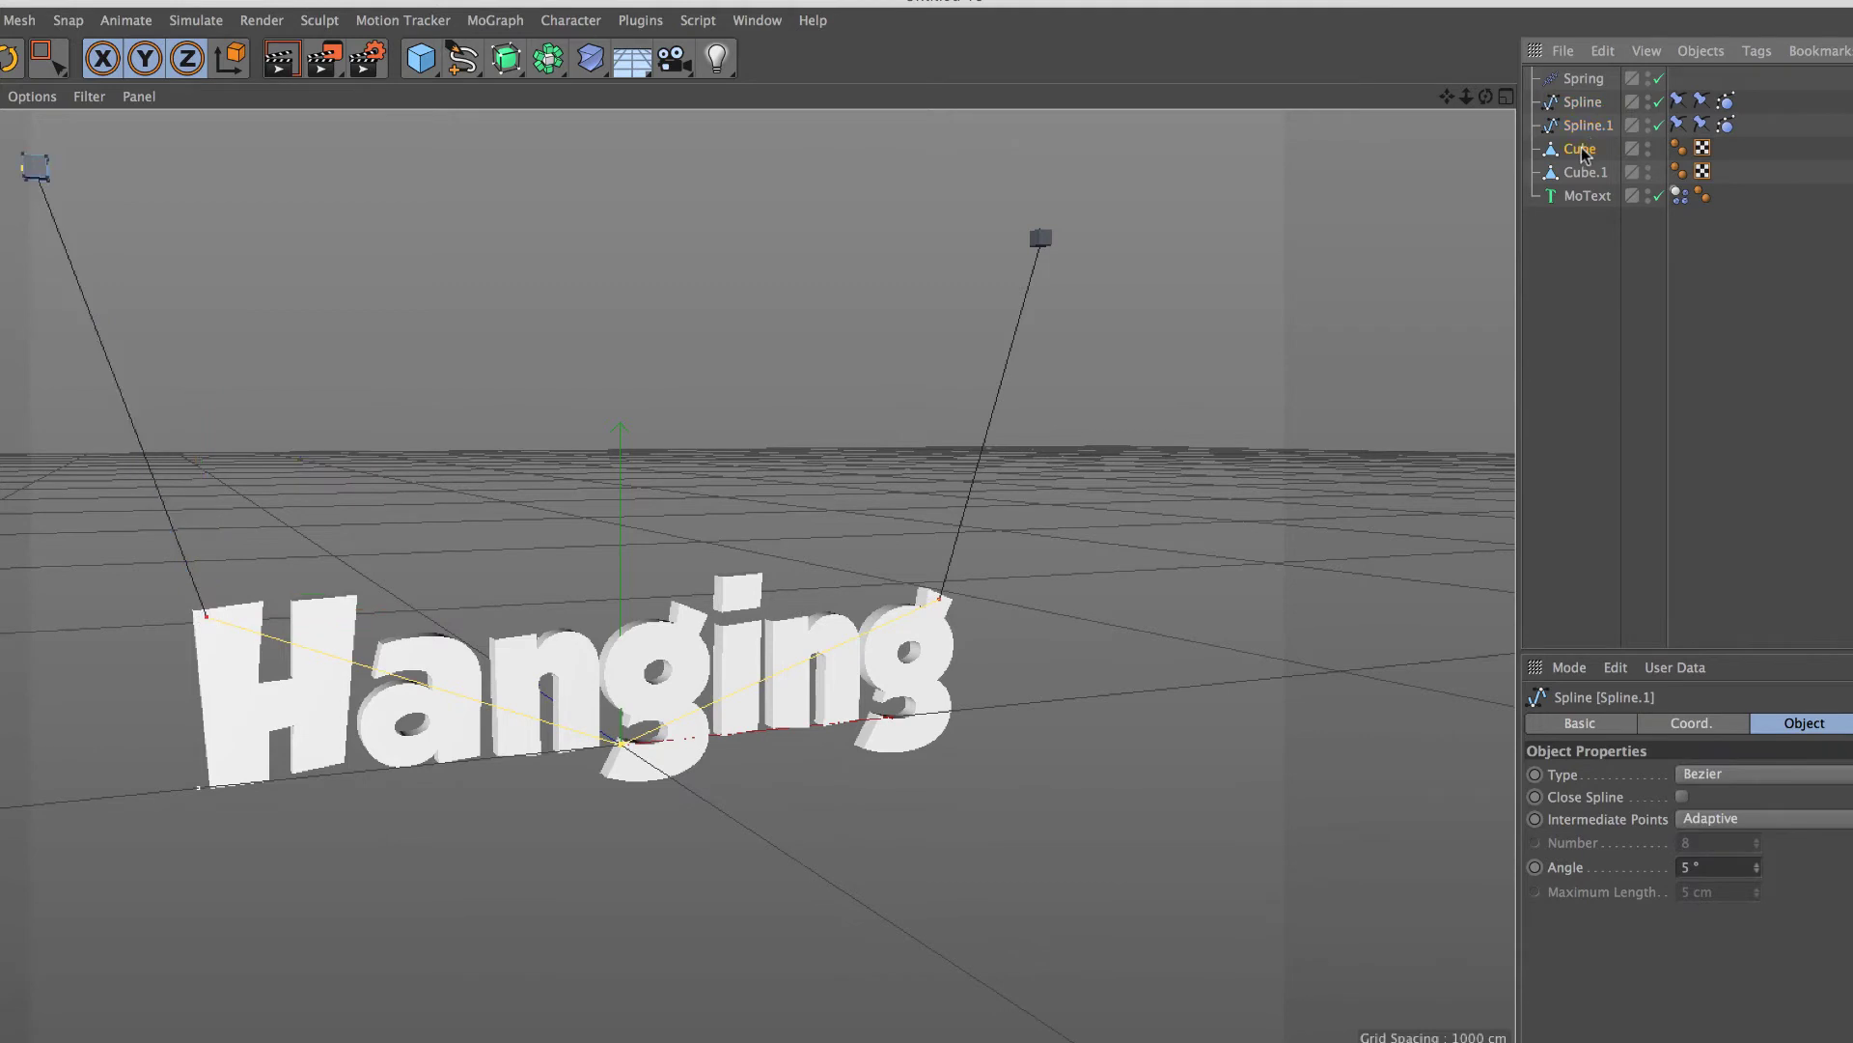
click(1584, 126)
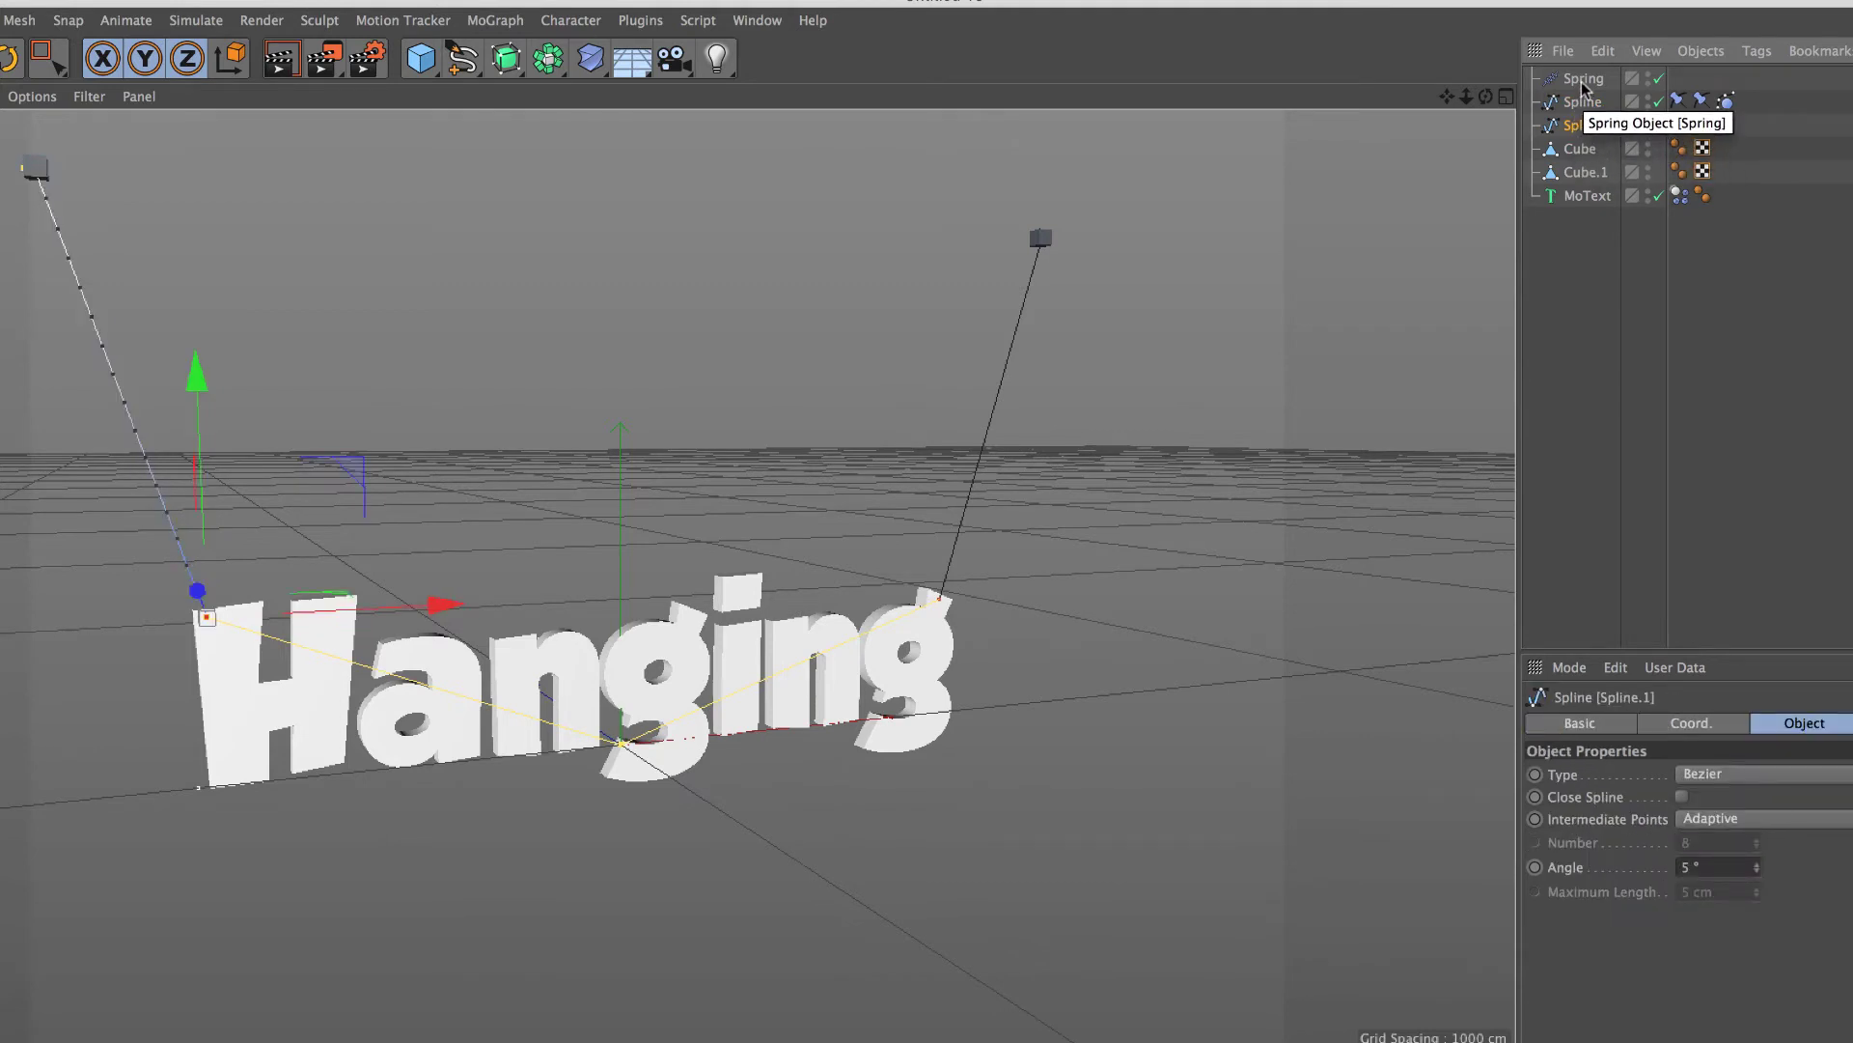
Step: Link the Spring's Object A to Cube and Object B to MoText
click(1583, 81)
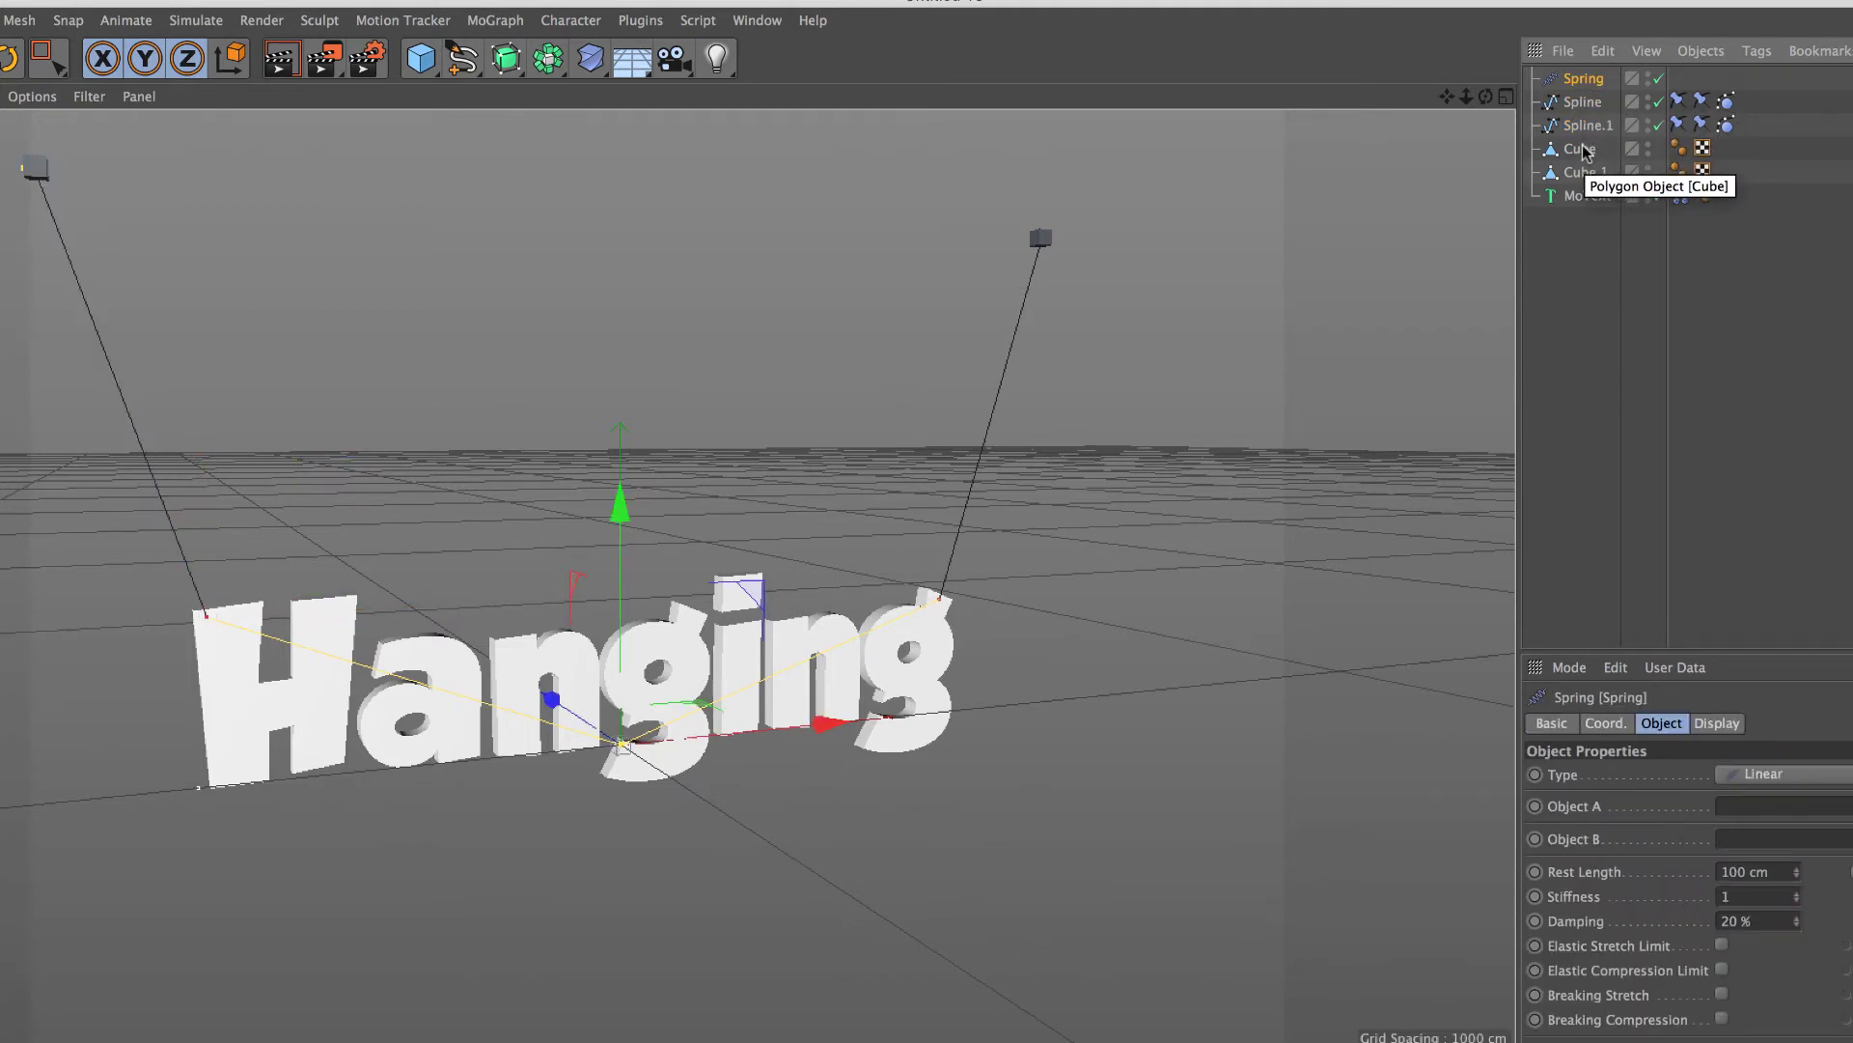
drag(1747, 777, 1757, 807)
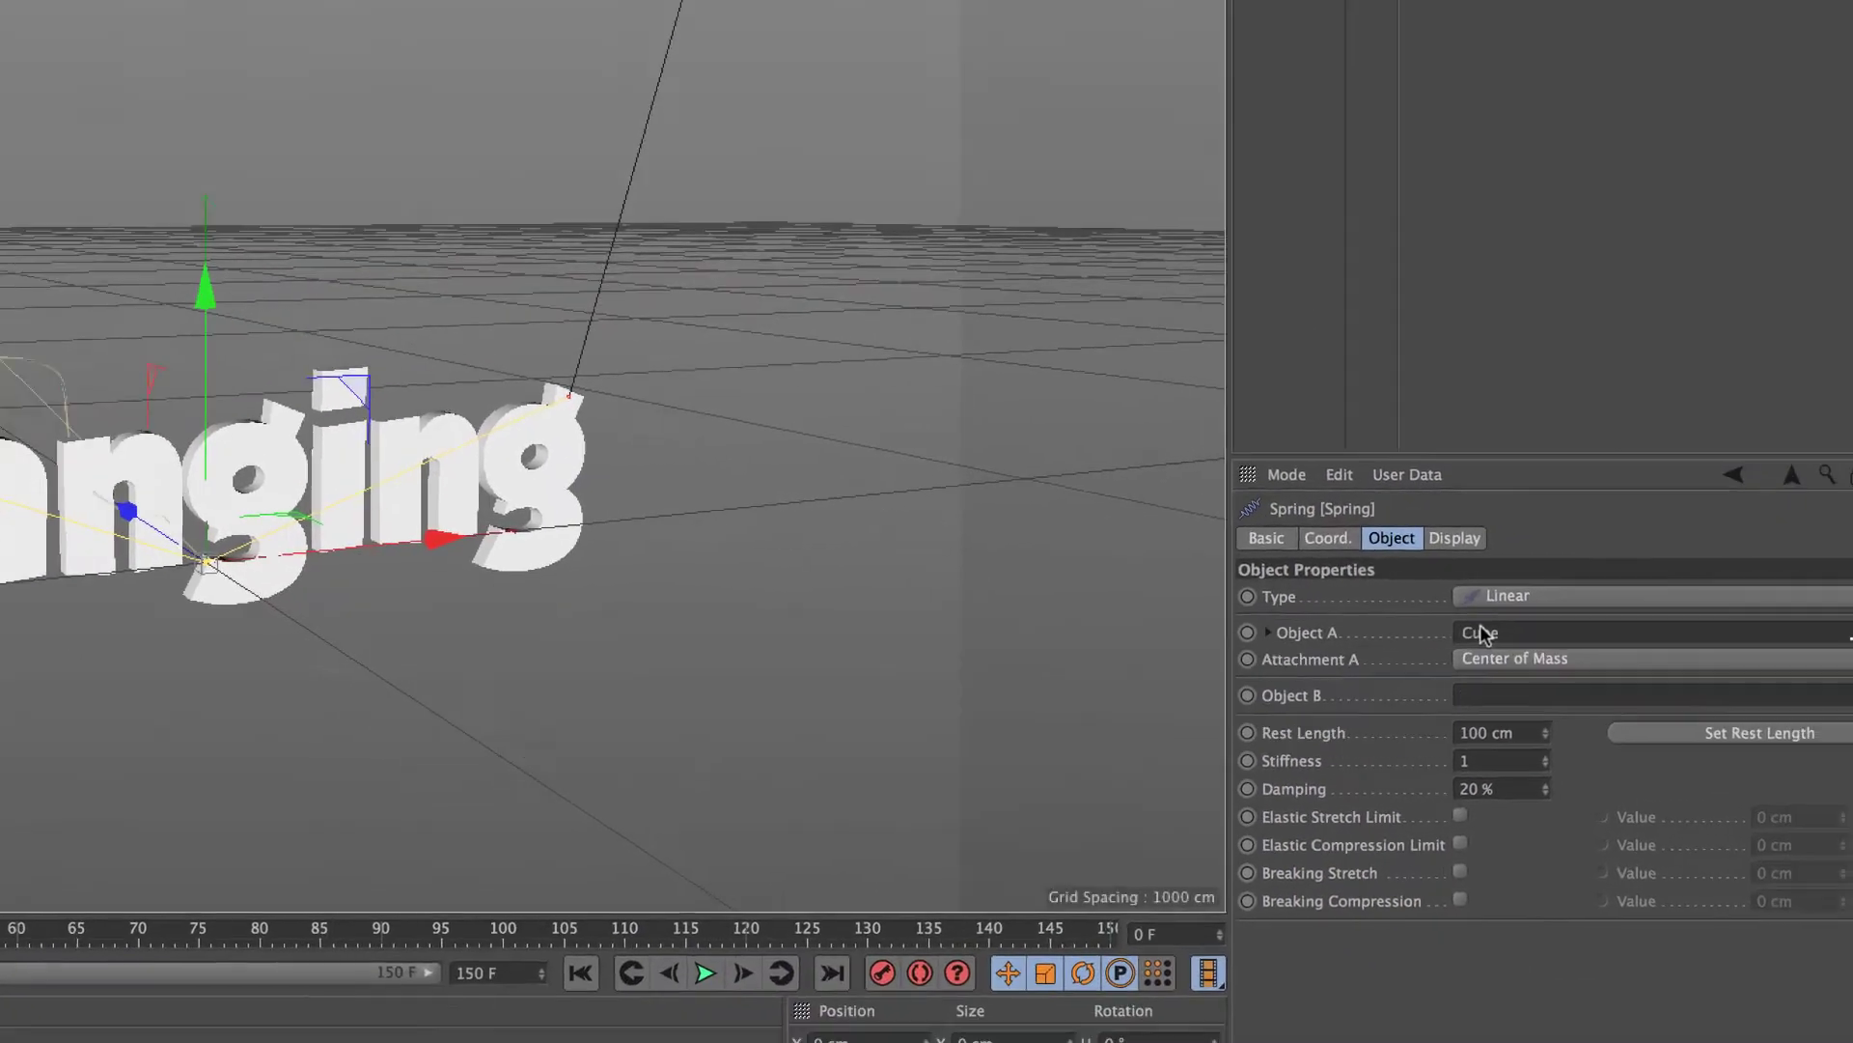
drag(1194, 99, 1390, 896)
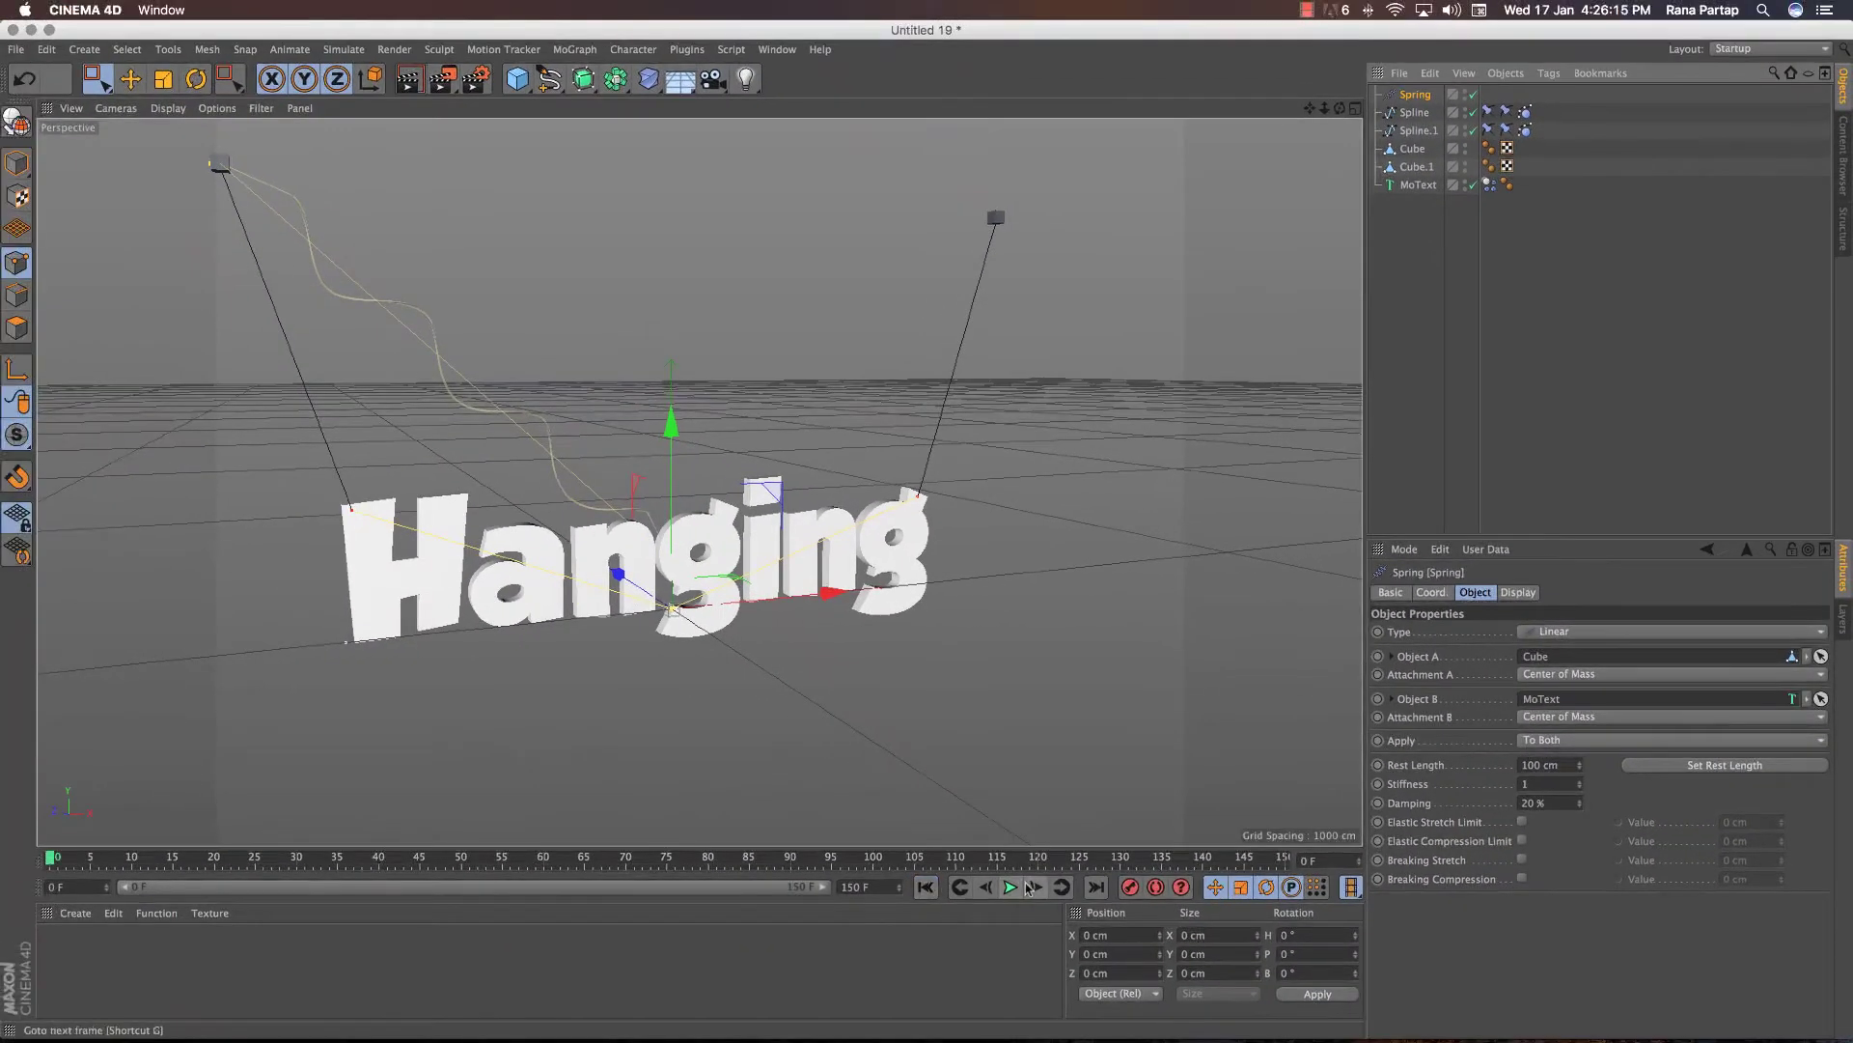
Step: Play the simulation twice to watch the spring pull 'Hanging' toward the left cube, then rewind to frame 0
click(1011, 887)
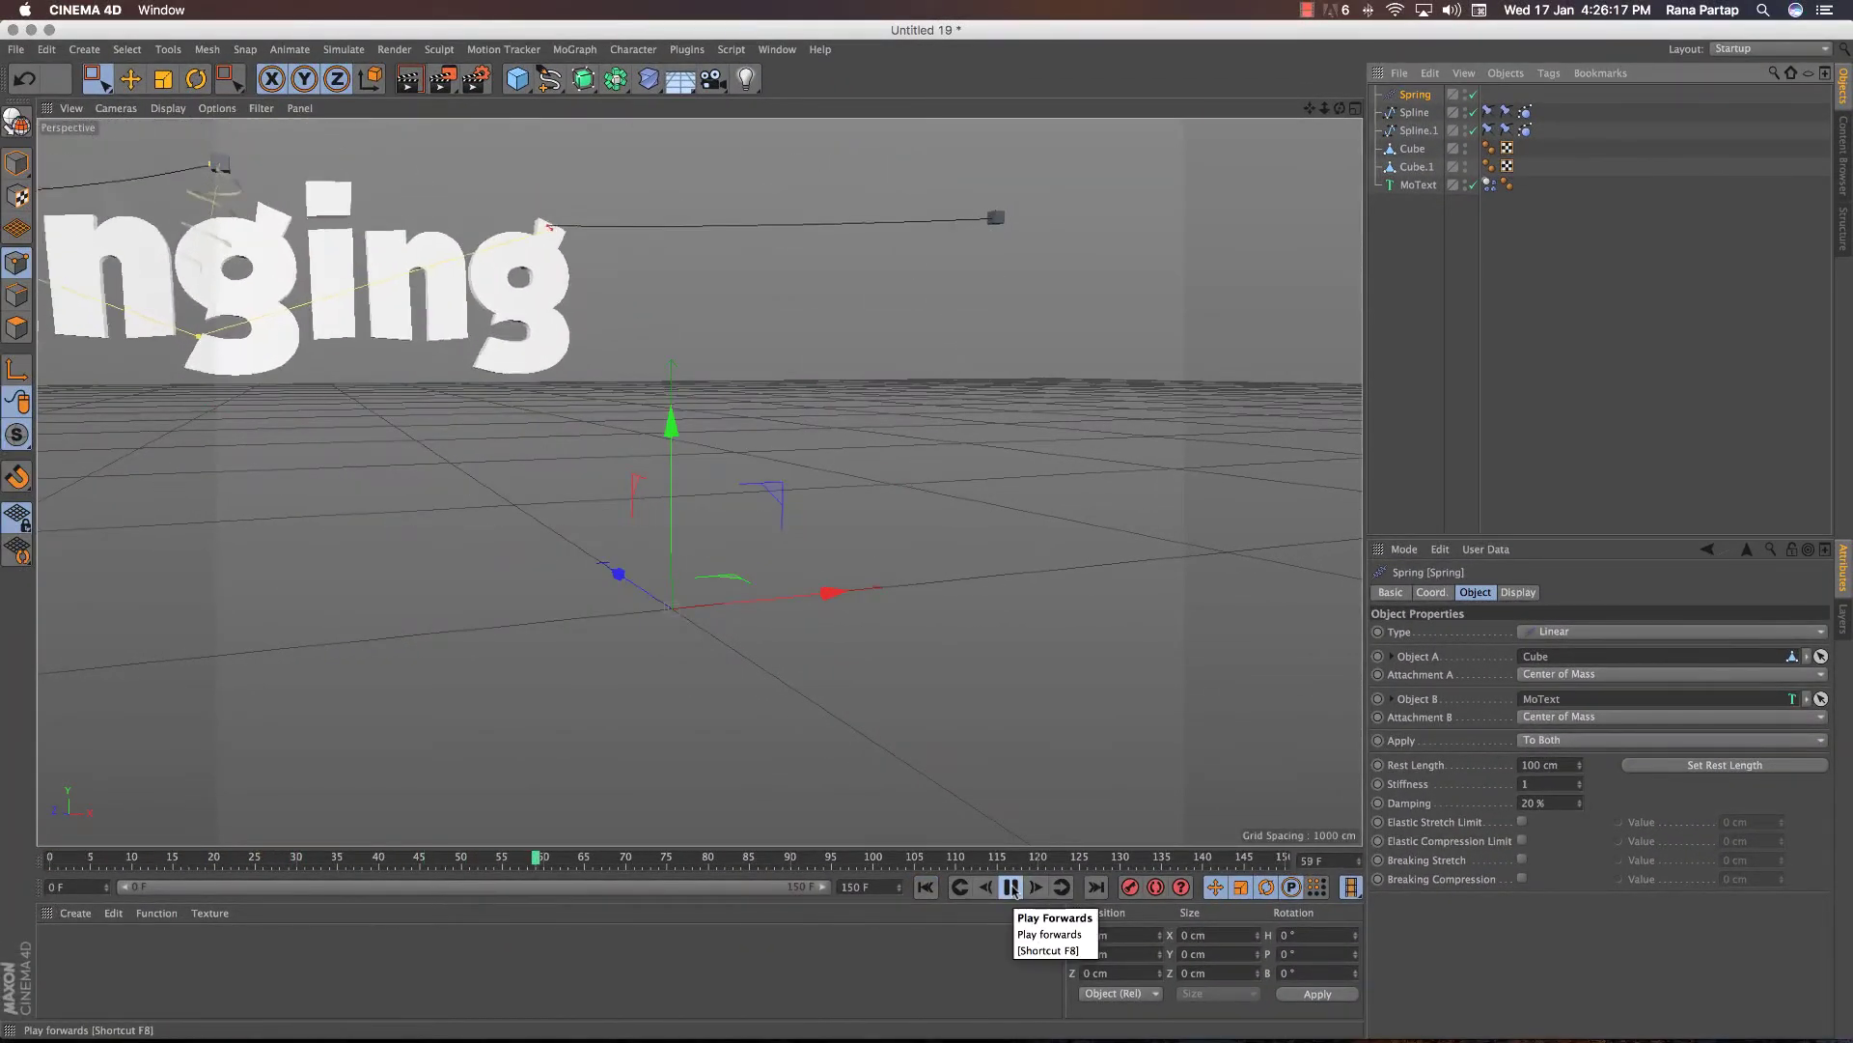
click(1010, 887)
key(shift+f)
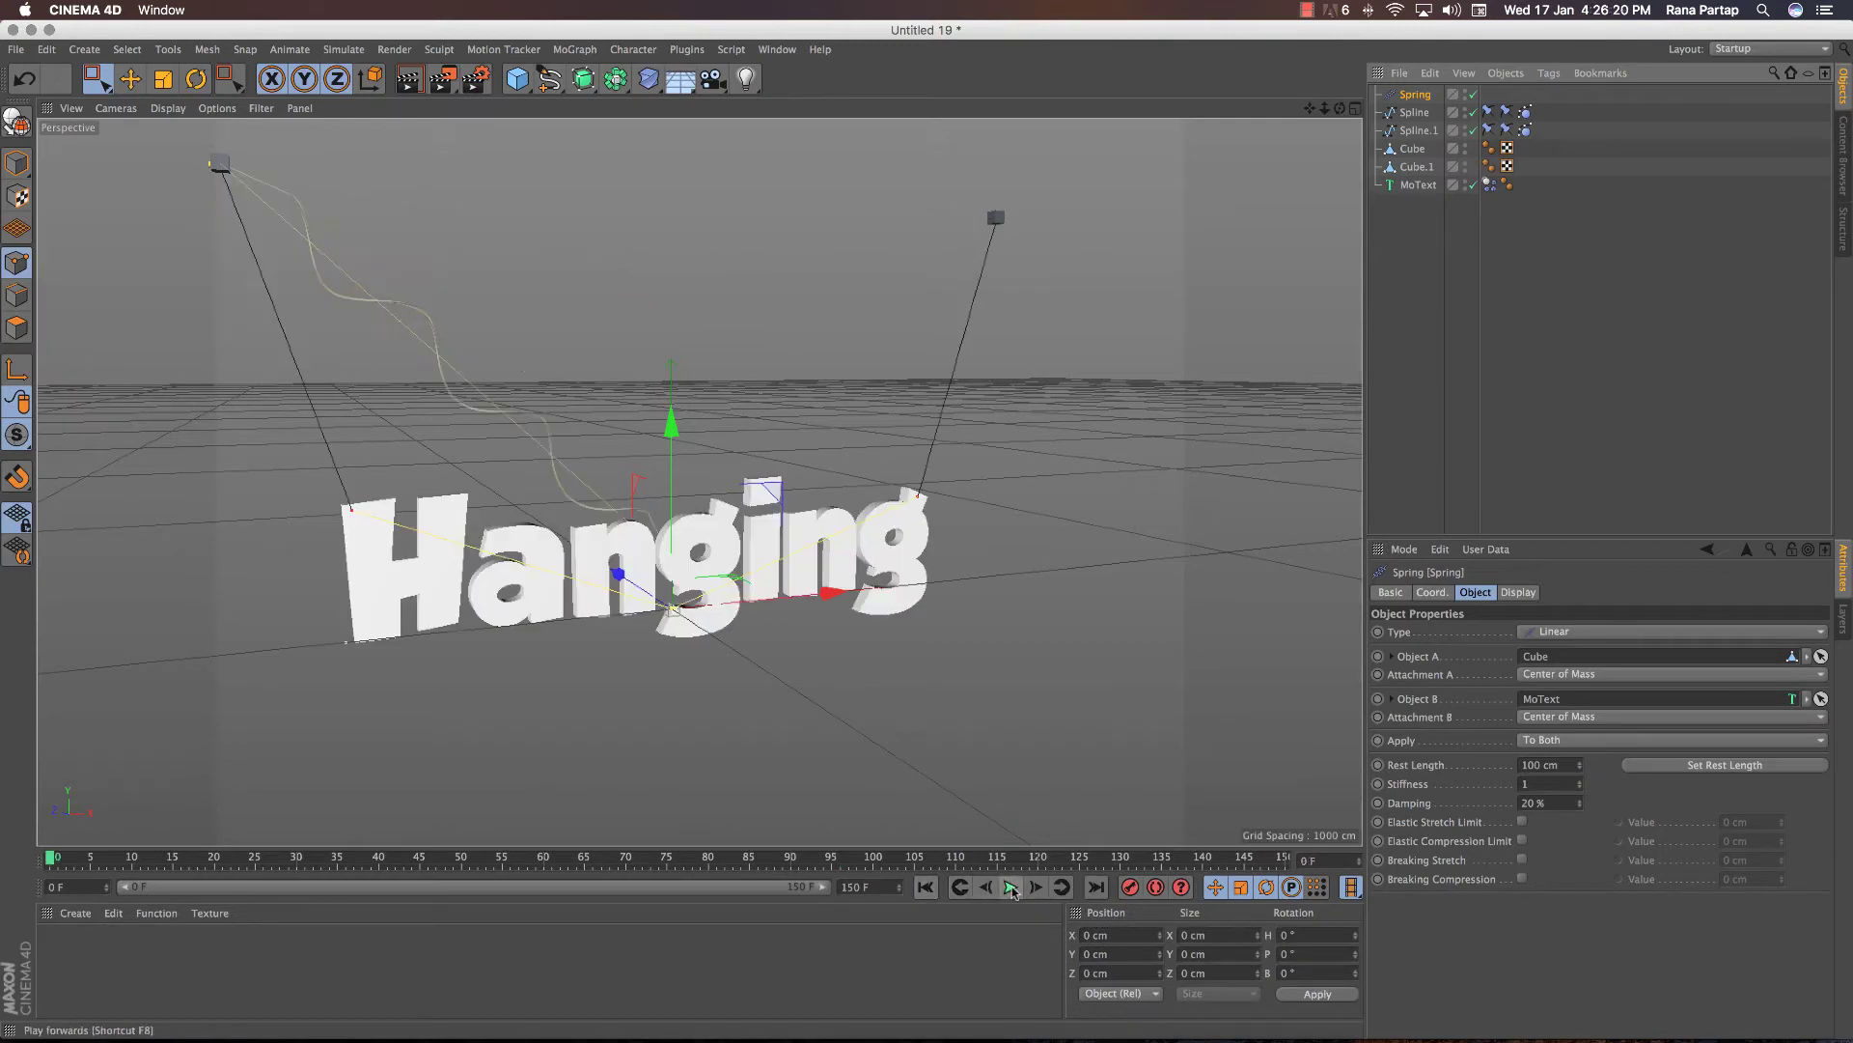
click(1010, 887)
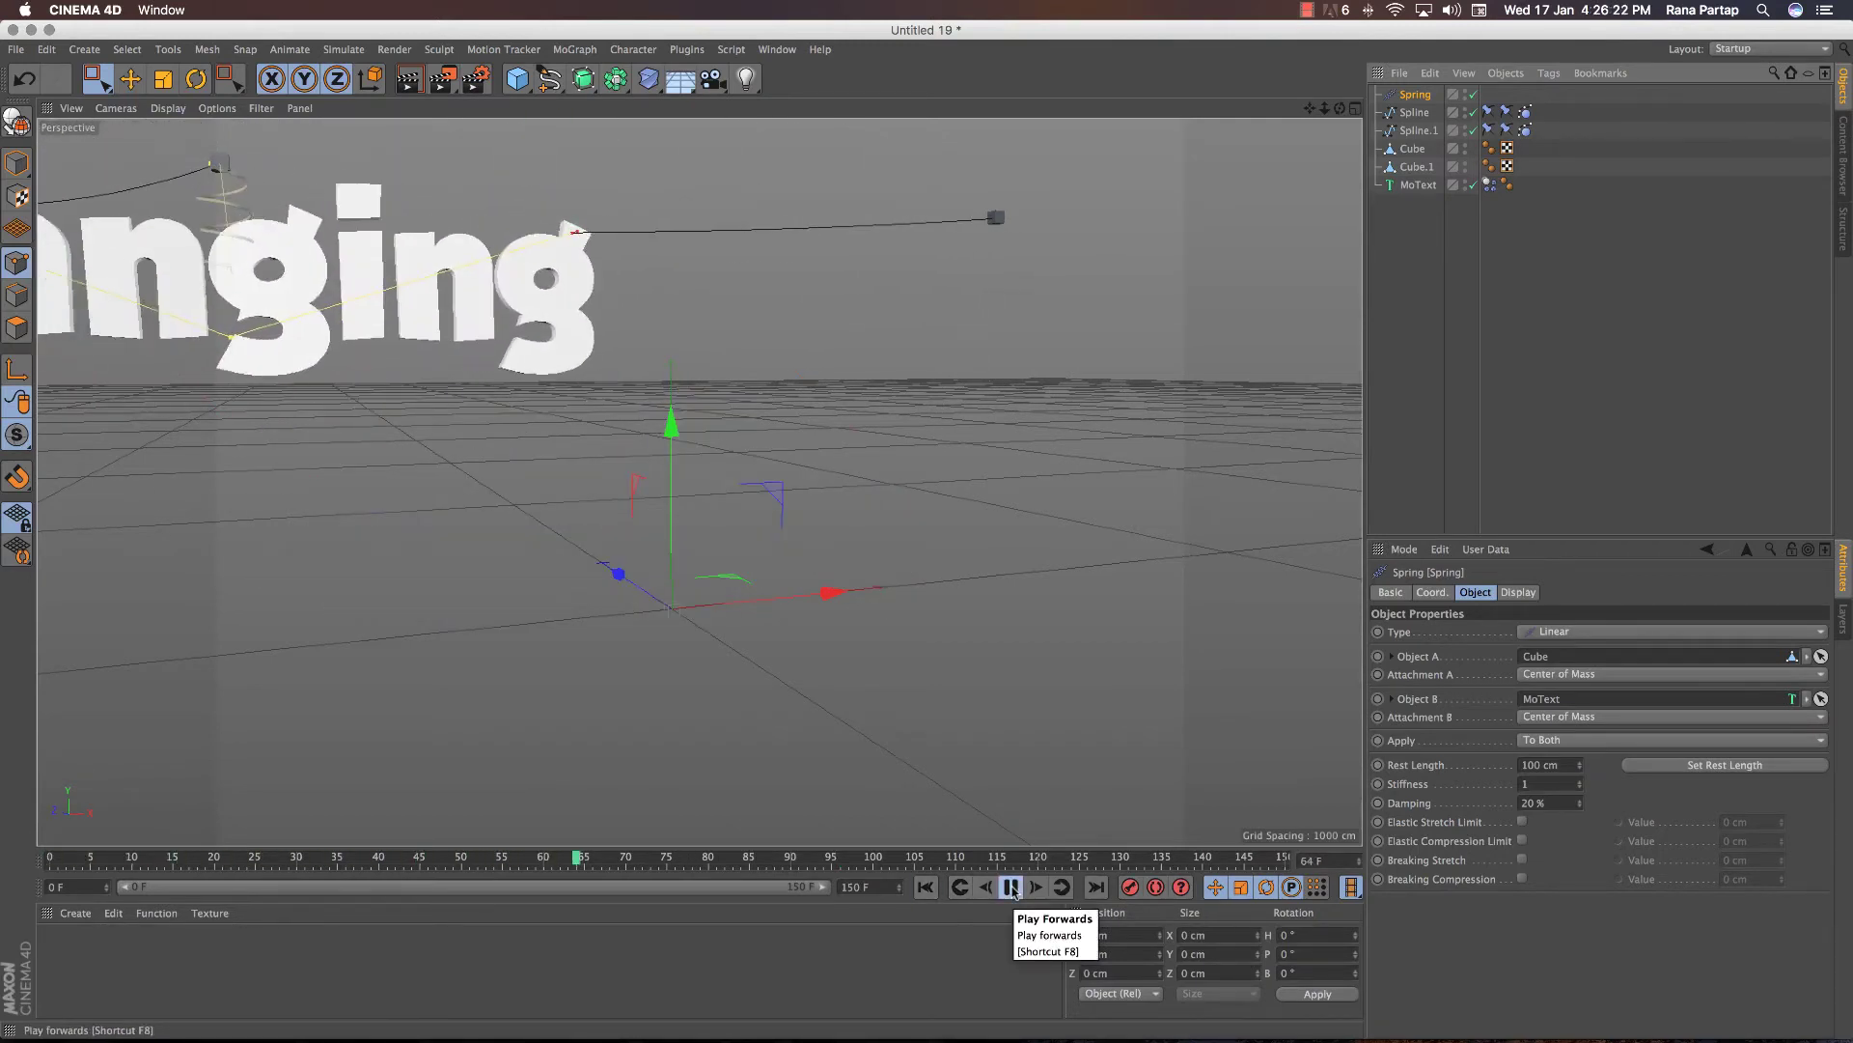
click(1011, 887)
click(926, 888)
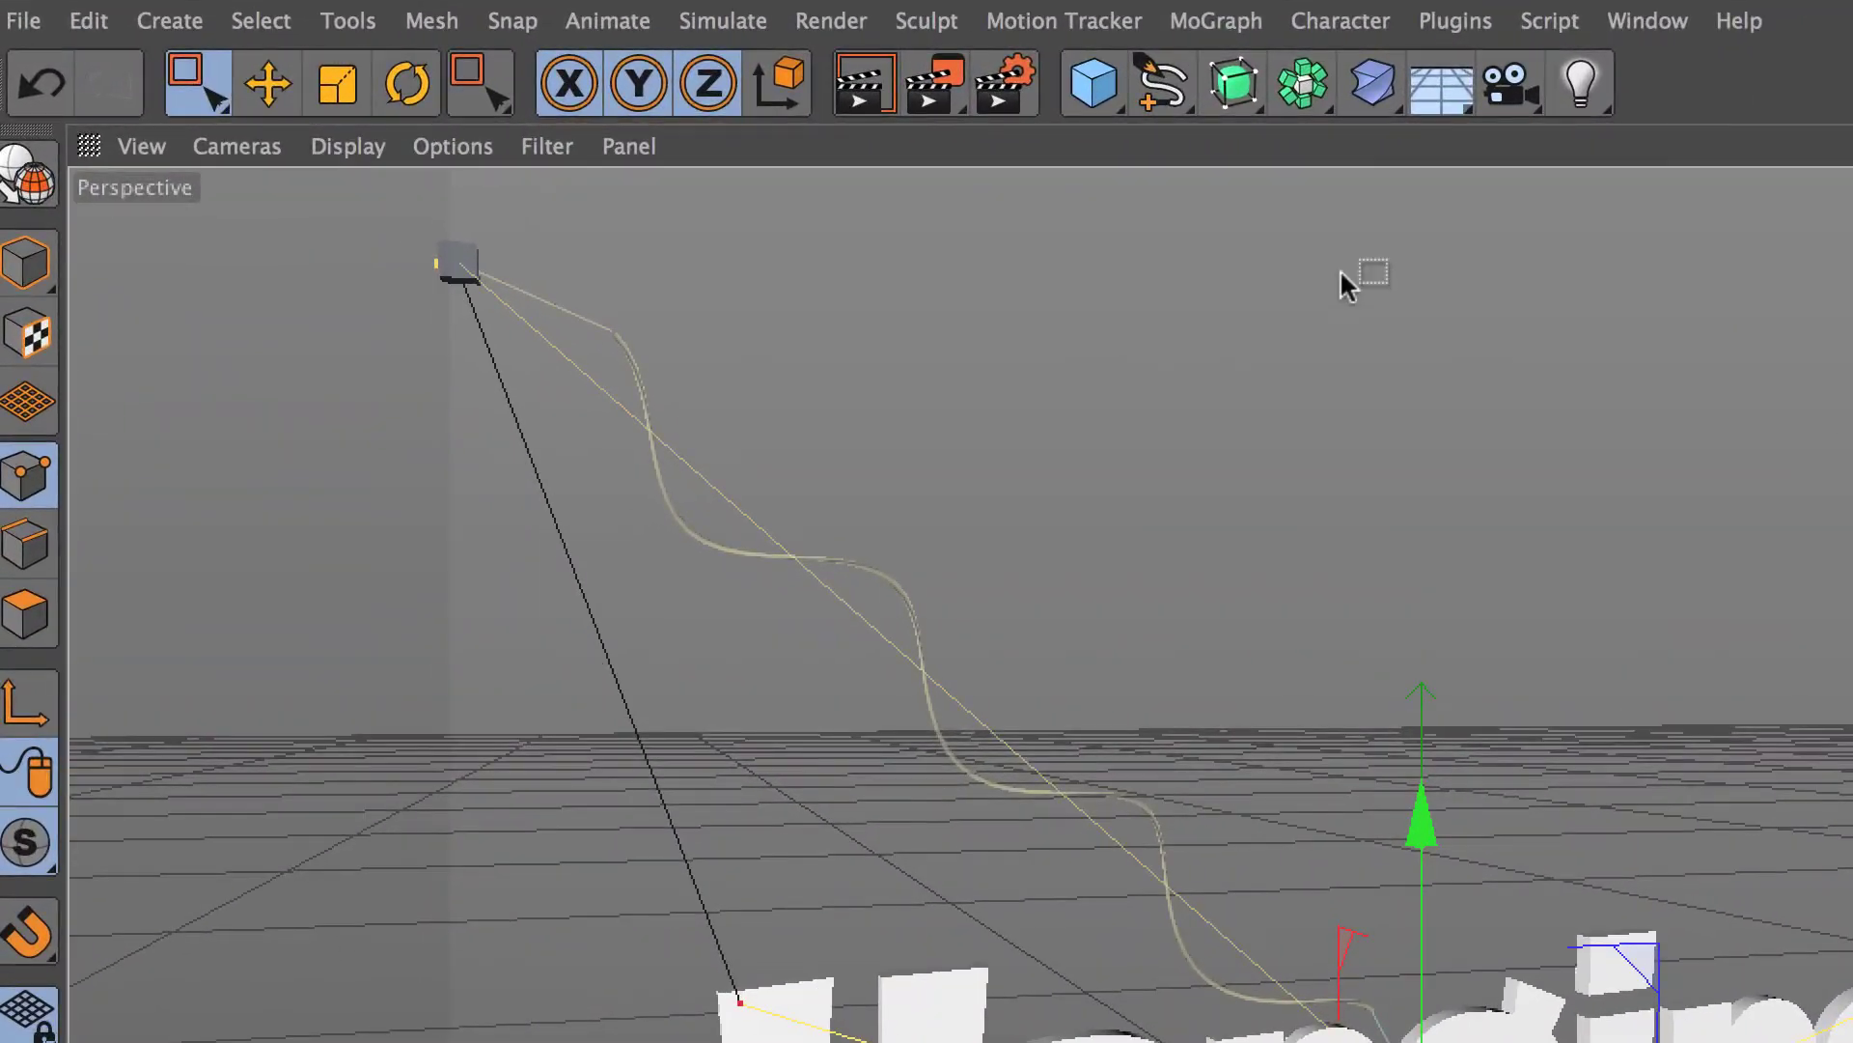
Step: Add a second spring, Spring.1, linking Cube.1 as Object A and MoText as Object B
click(753, 33)
mouse_move(342, 122)
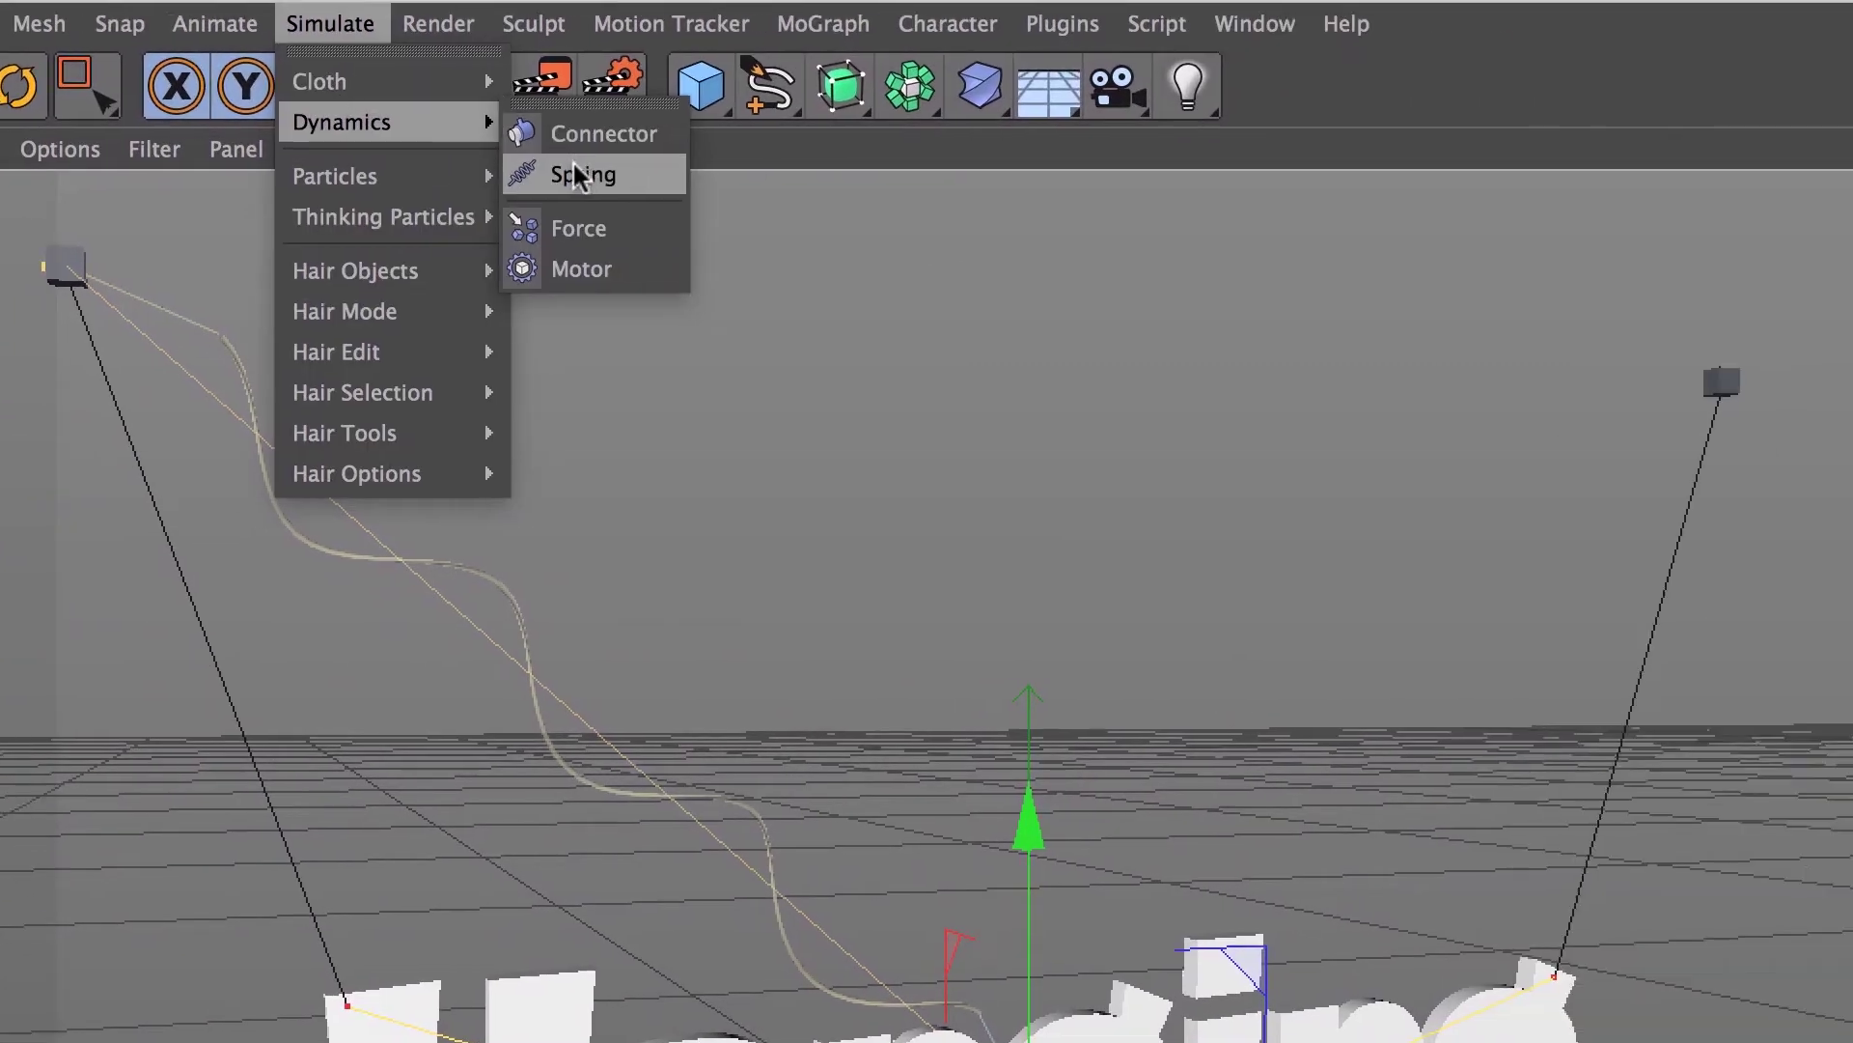
click(976, 170)
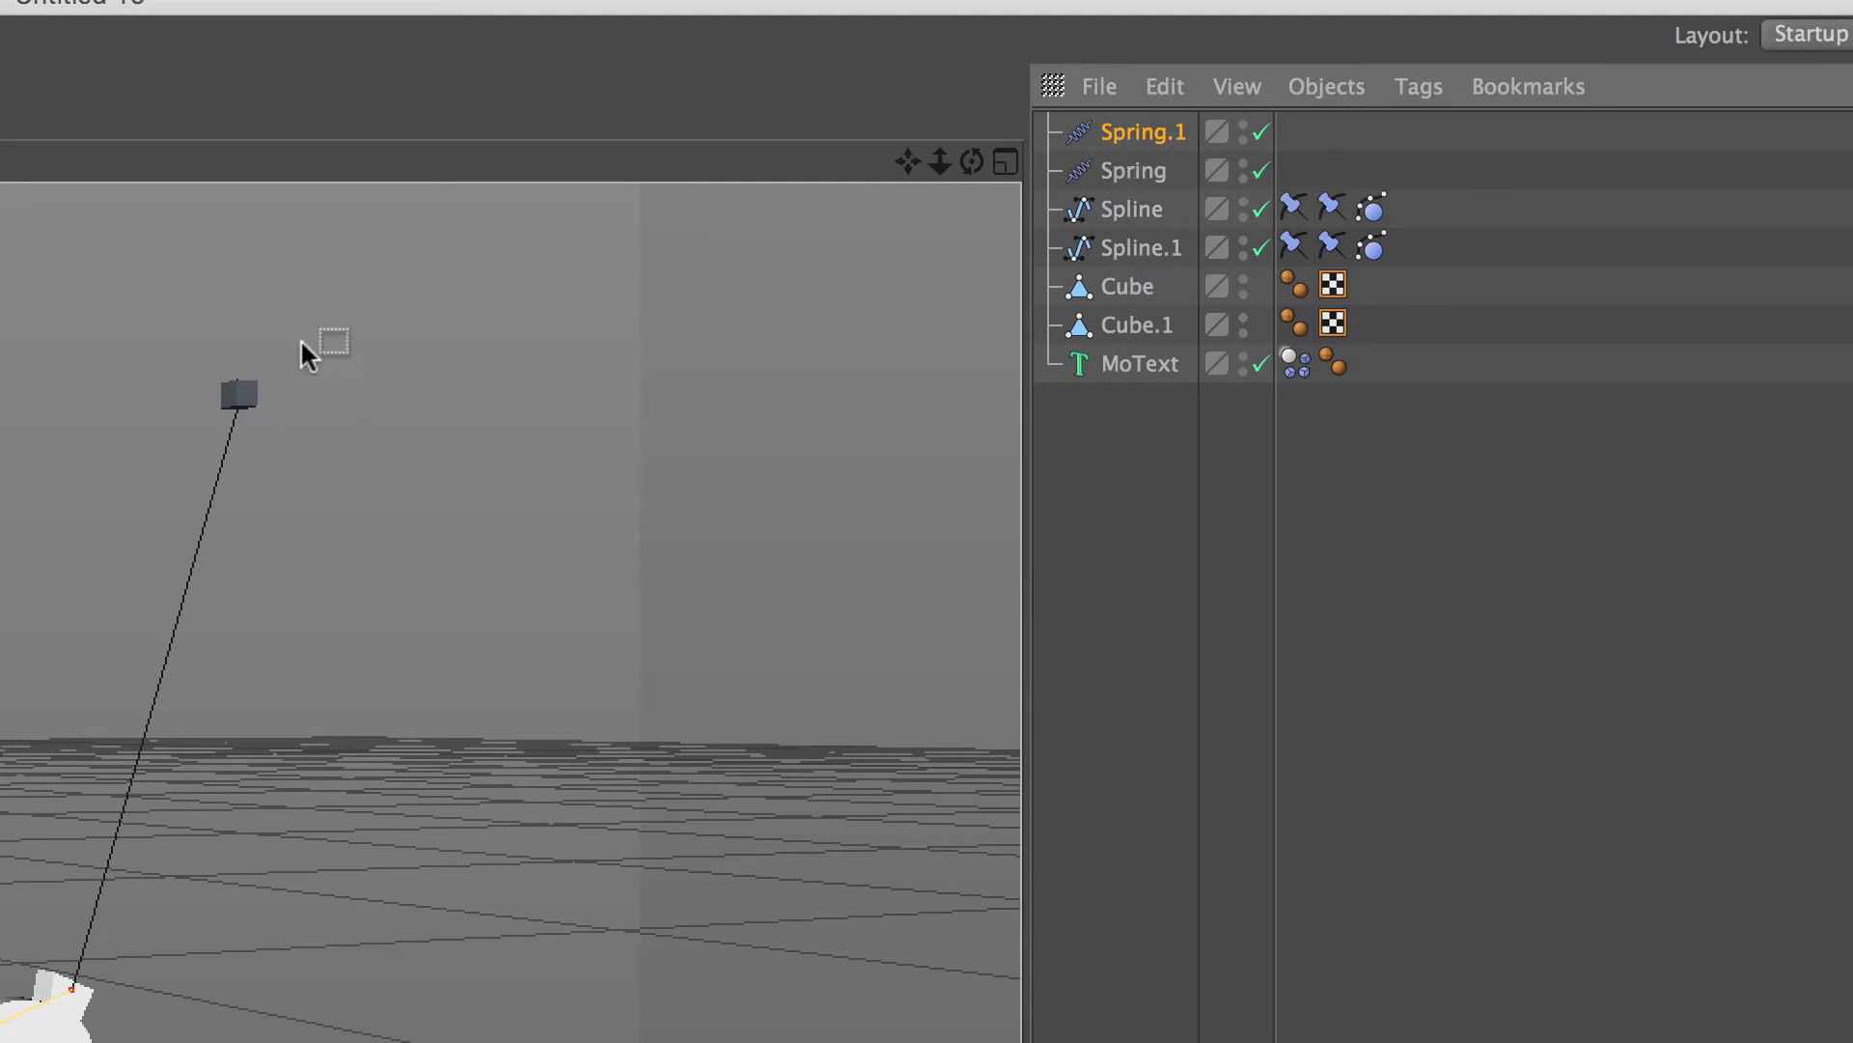
click(1138, 210)
click(1137, 319)
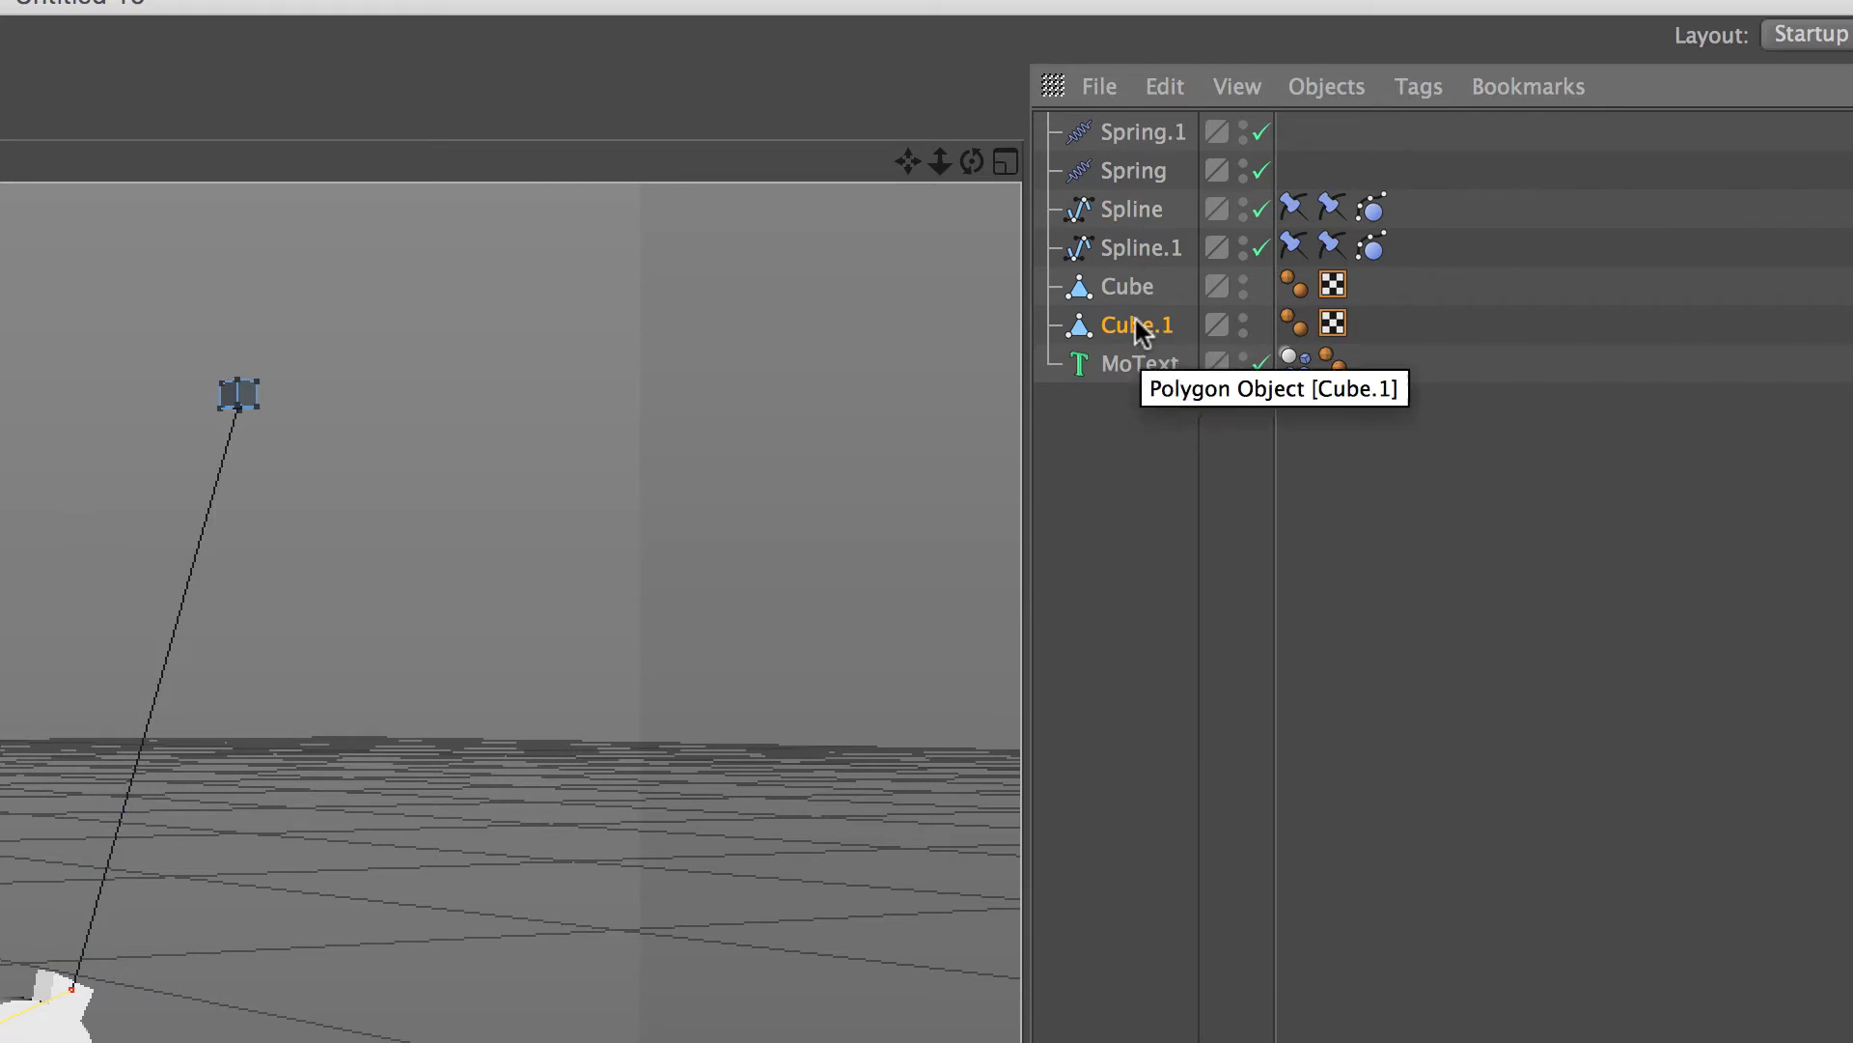
click(1145, 133)
ctrl+drag(1143, 327, 1332, 819)
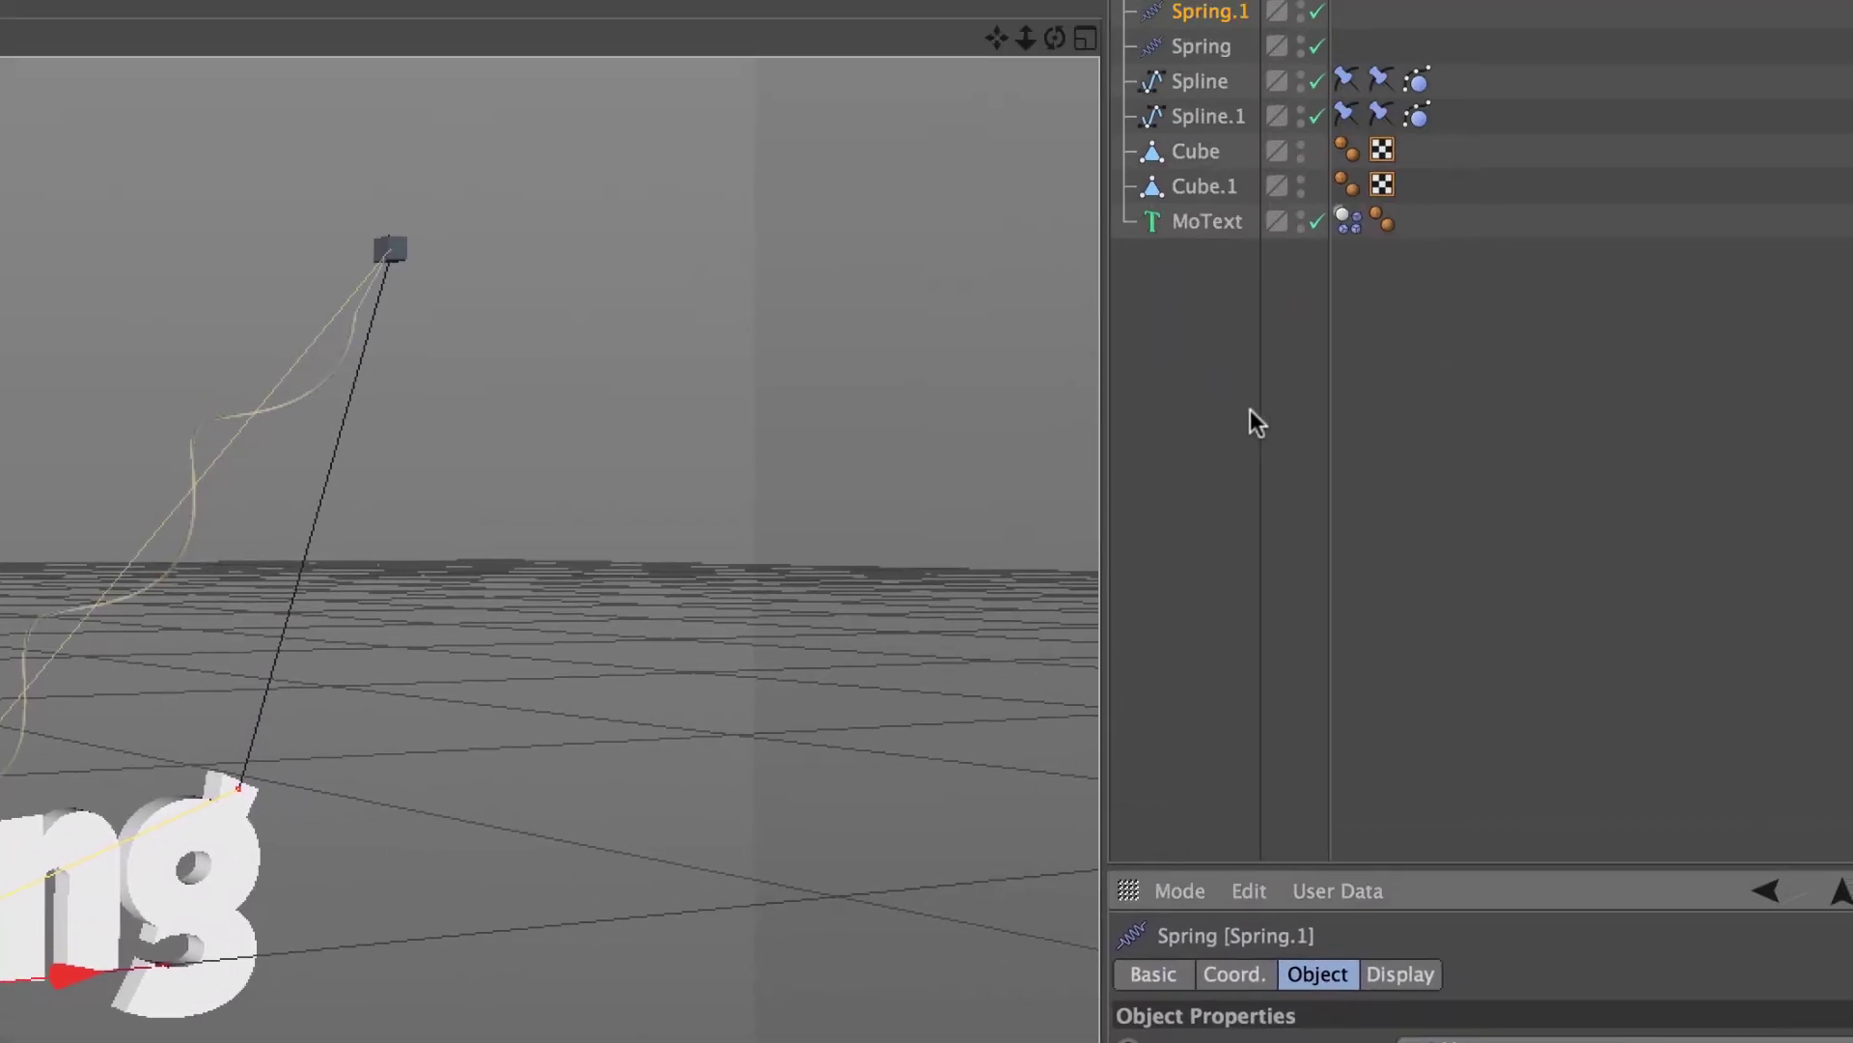
drag(1207, 221, 1470, 1042)
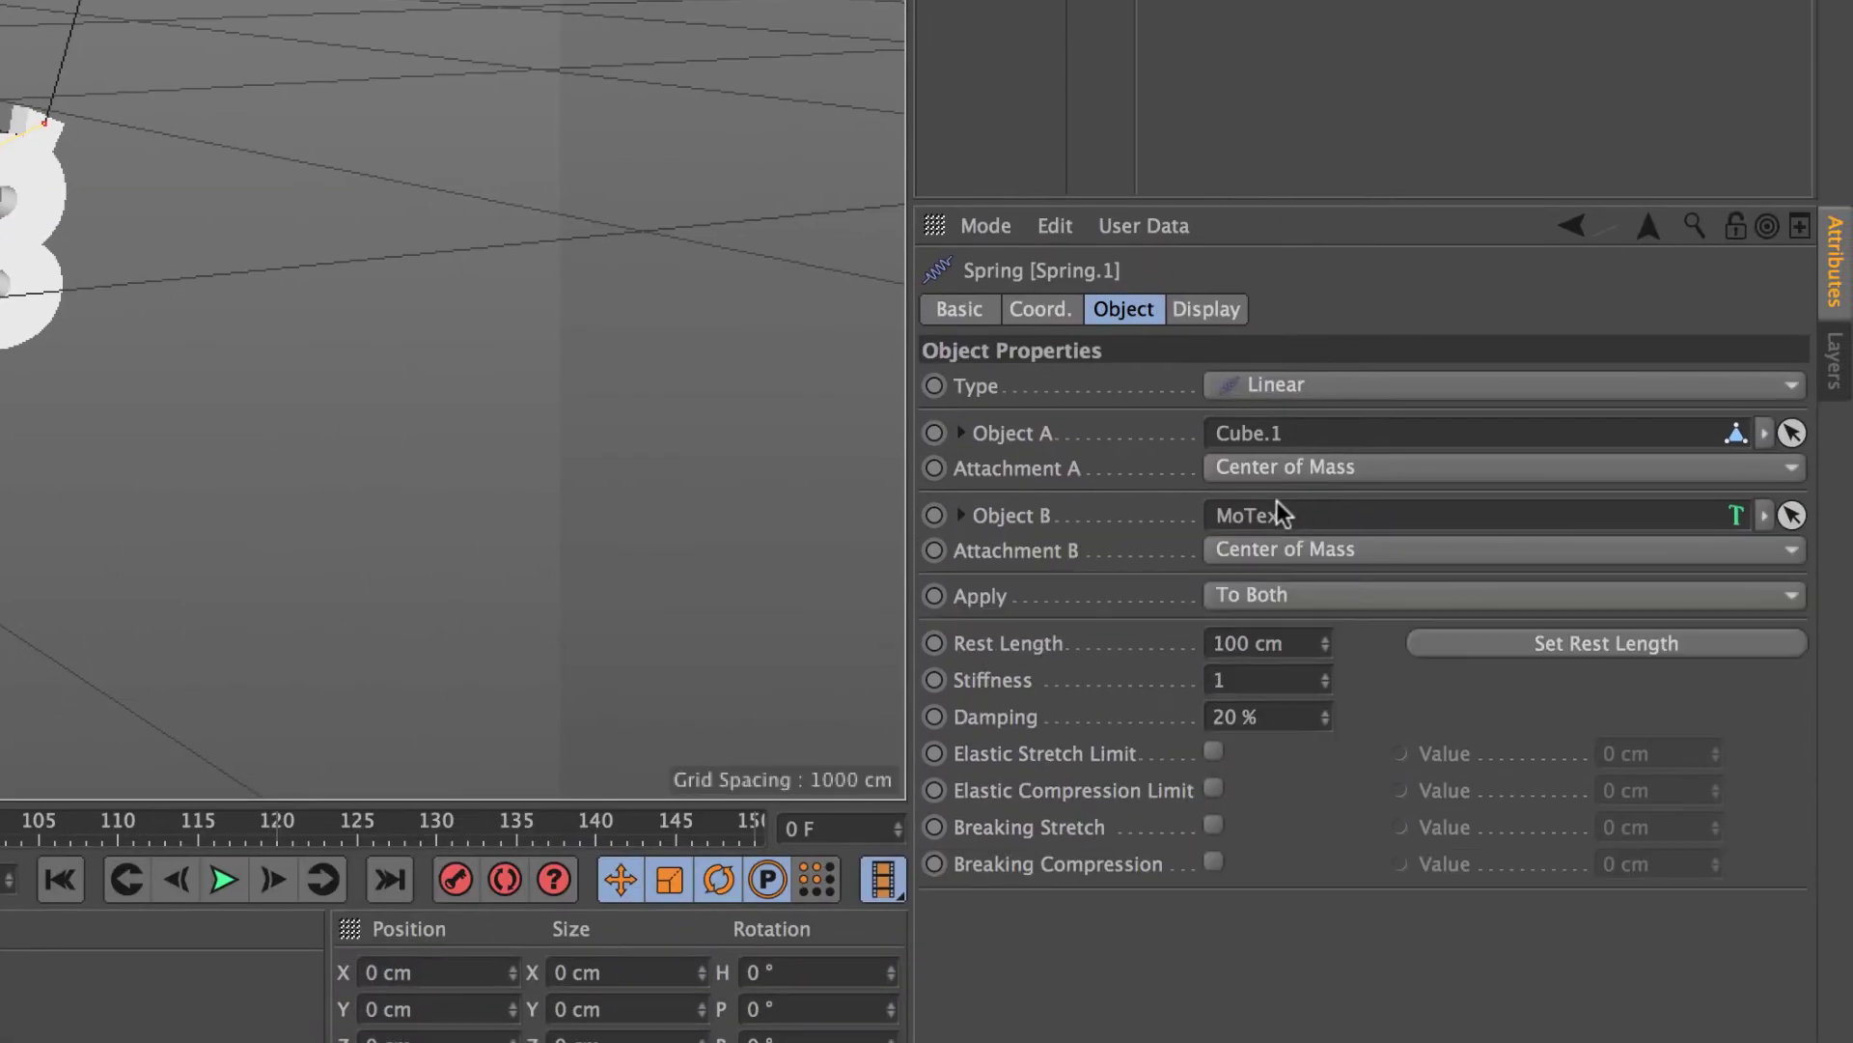
Step: Fit the rest lengths of Spring.1 and Spring to their current distances
click(1521, 650)
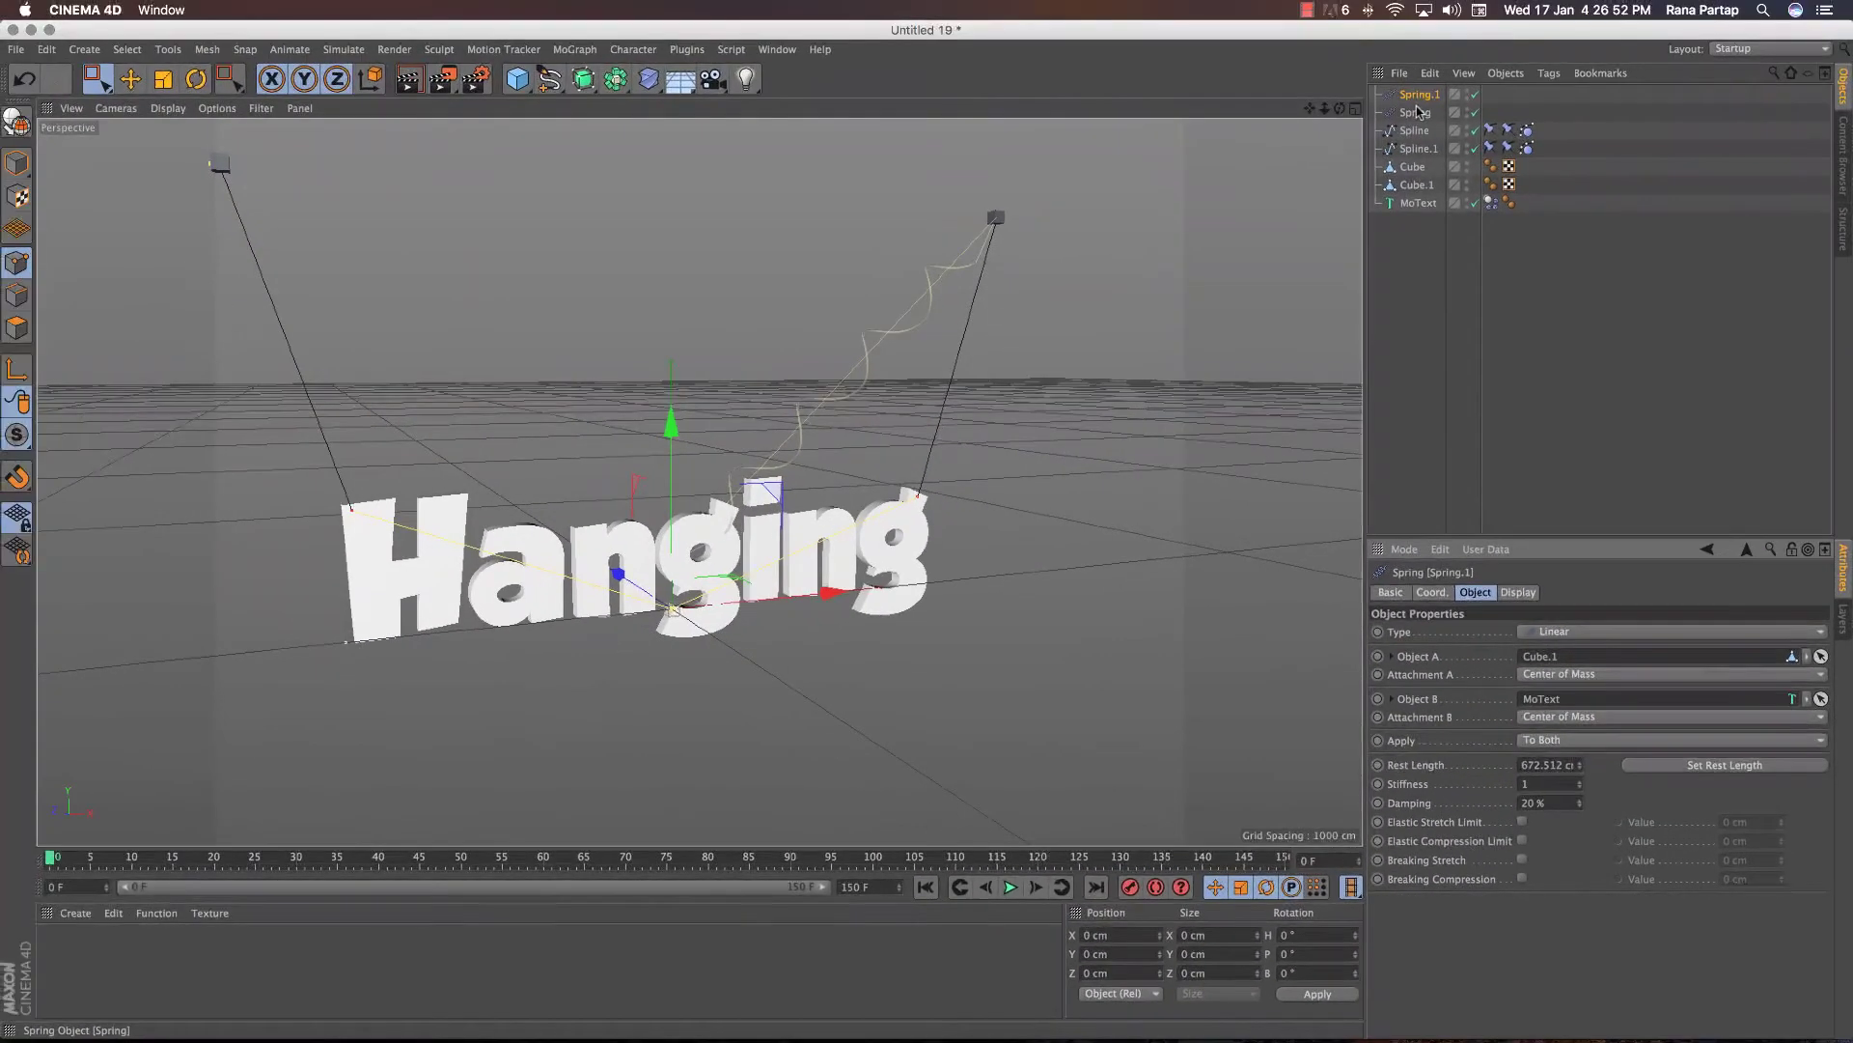
click(1415, 112)
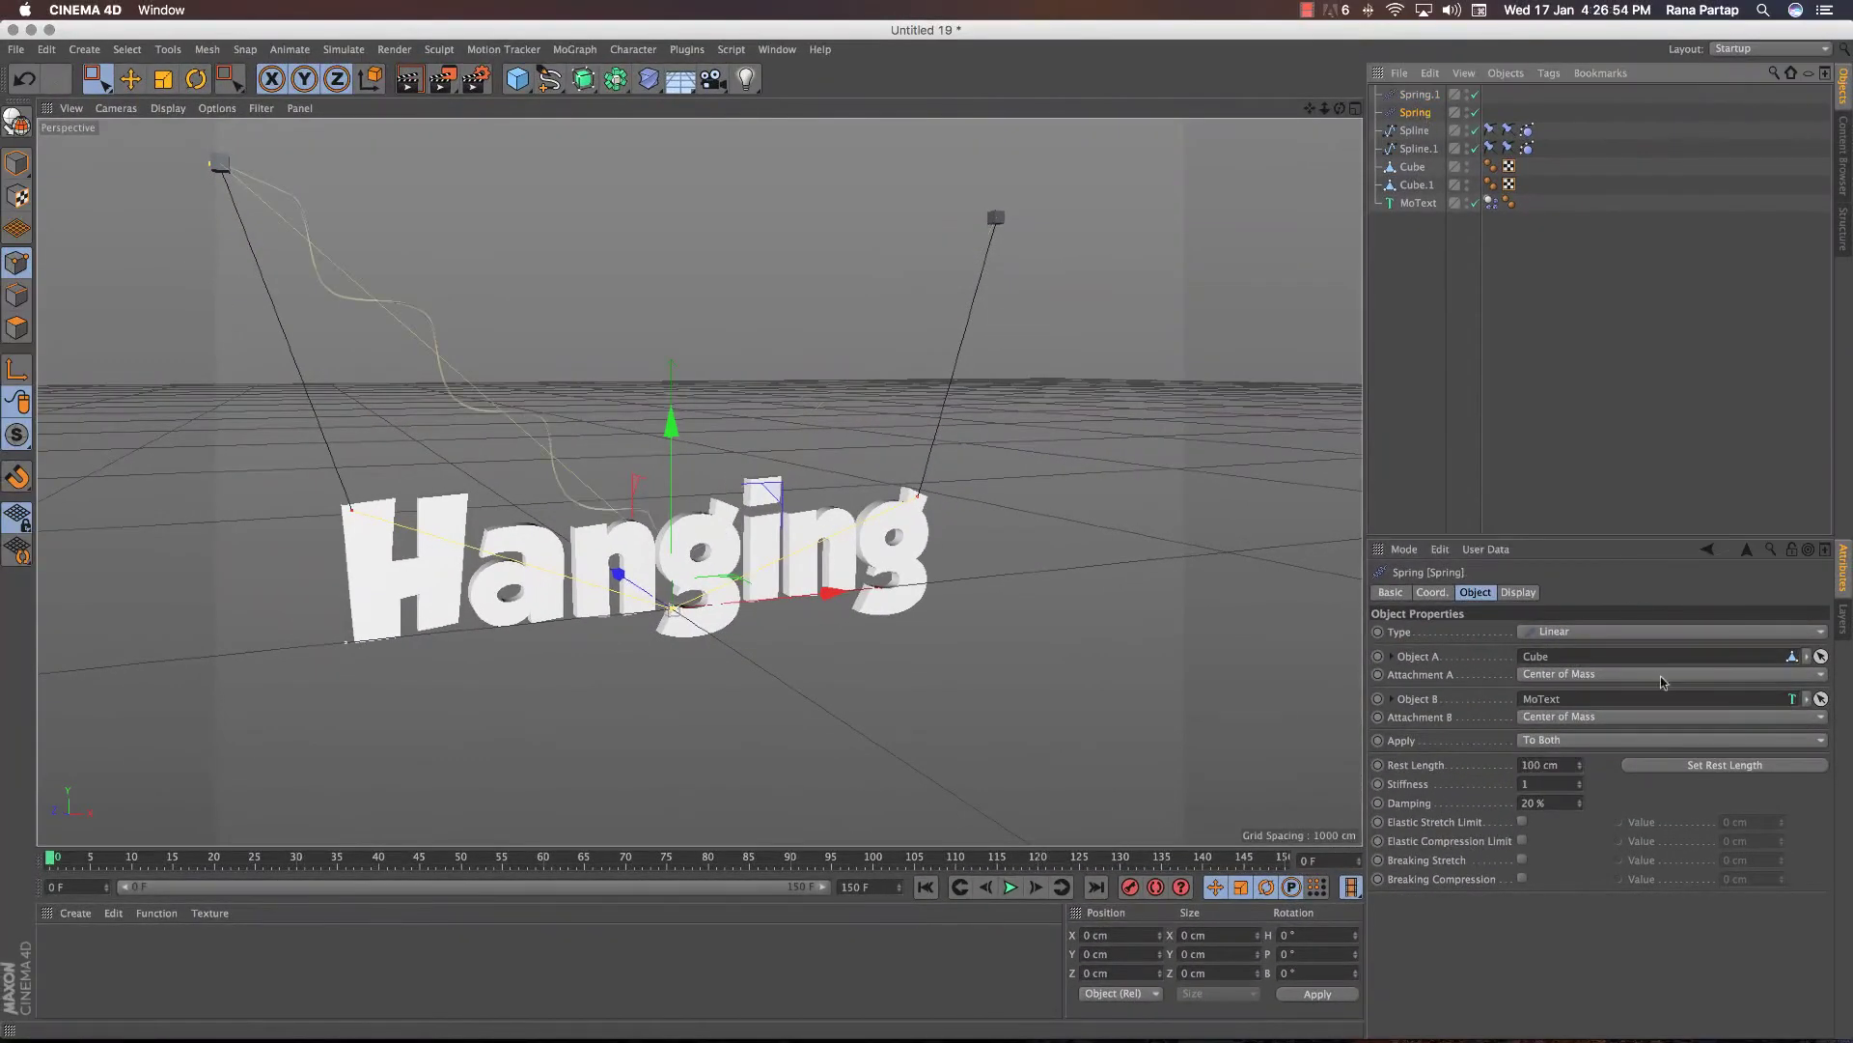
click(1692, 766)
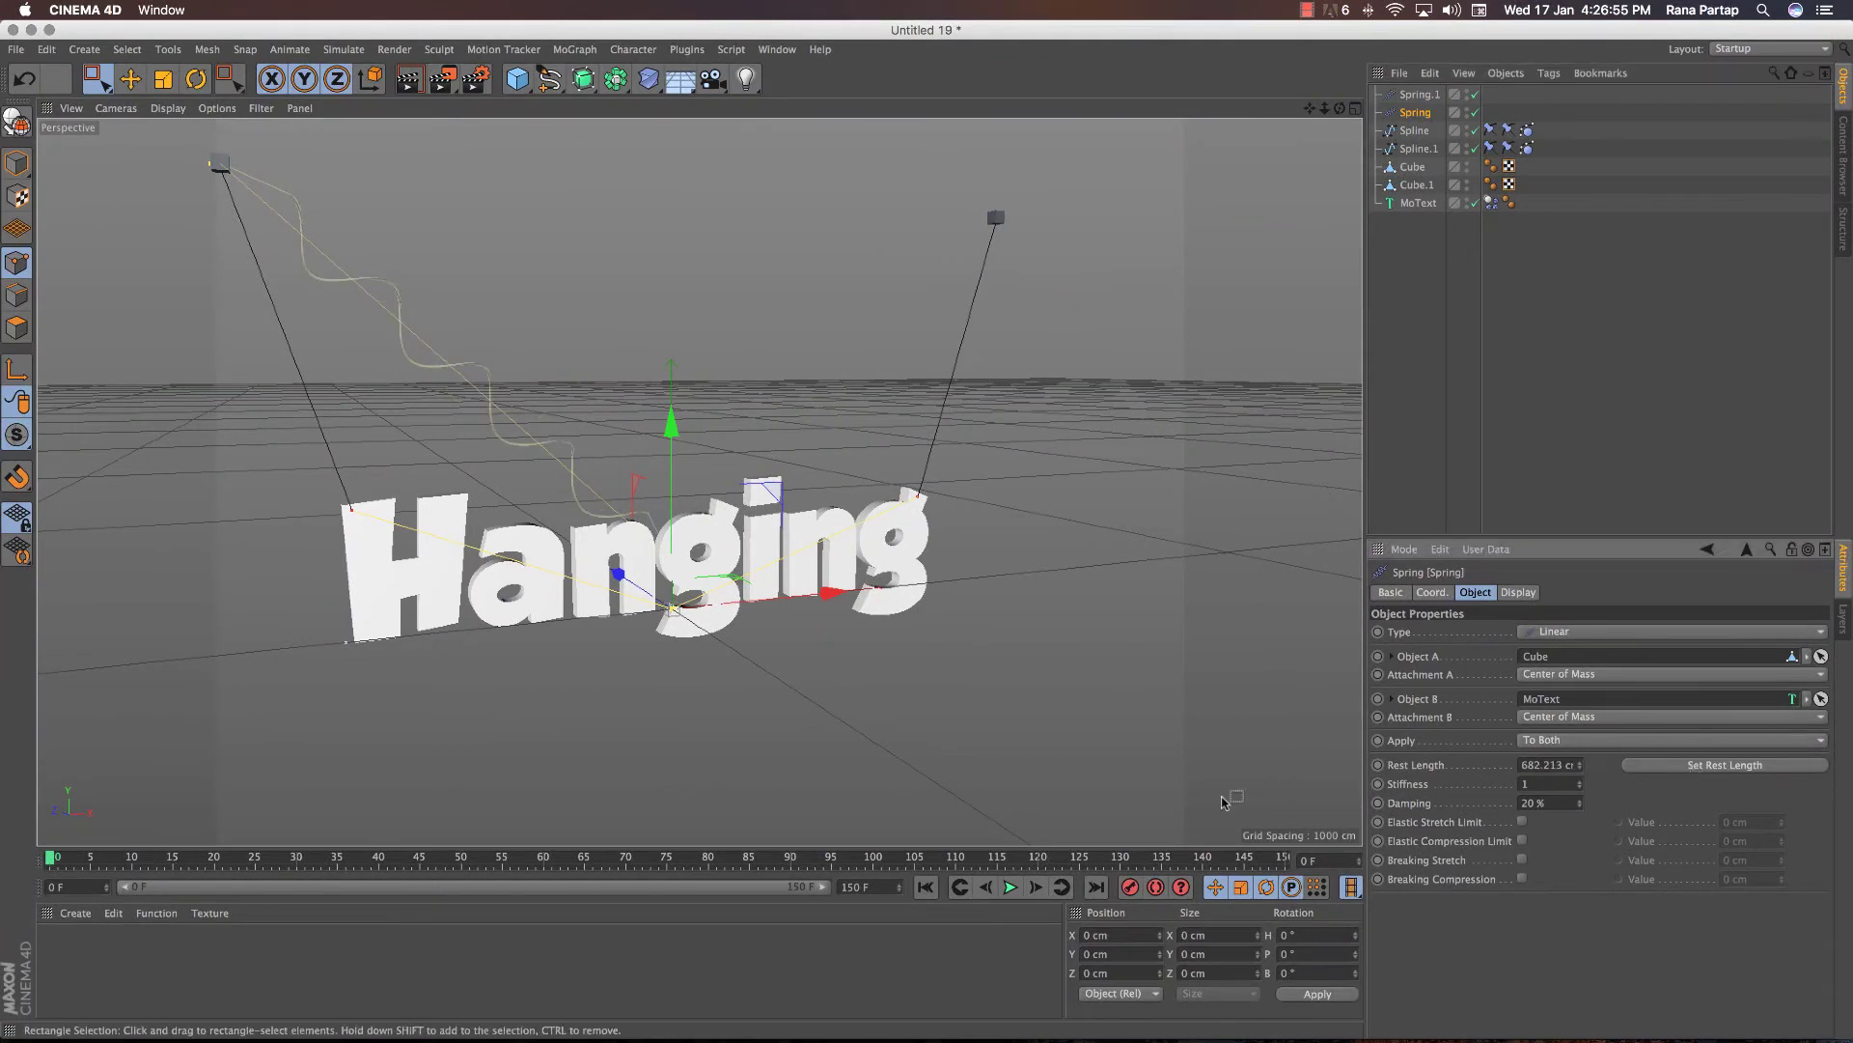
Step: Play the two-spring simulation from frame 0 to test the swing, then rewind
click(1010, 887)
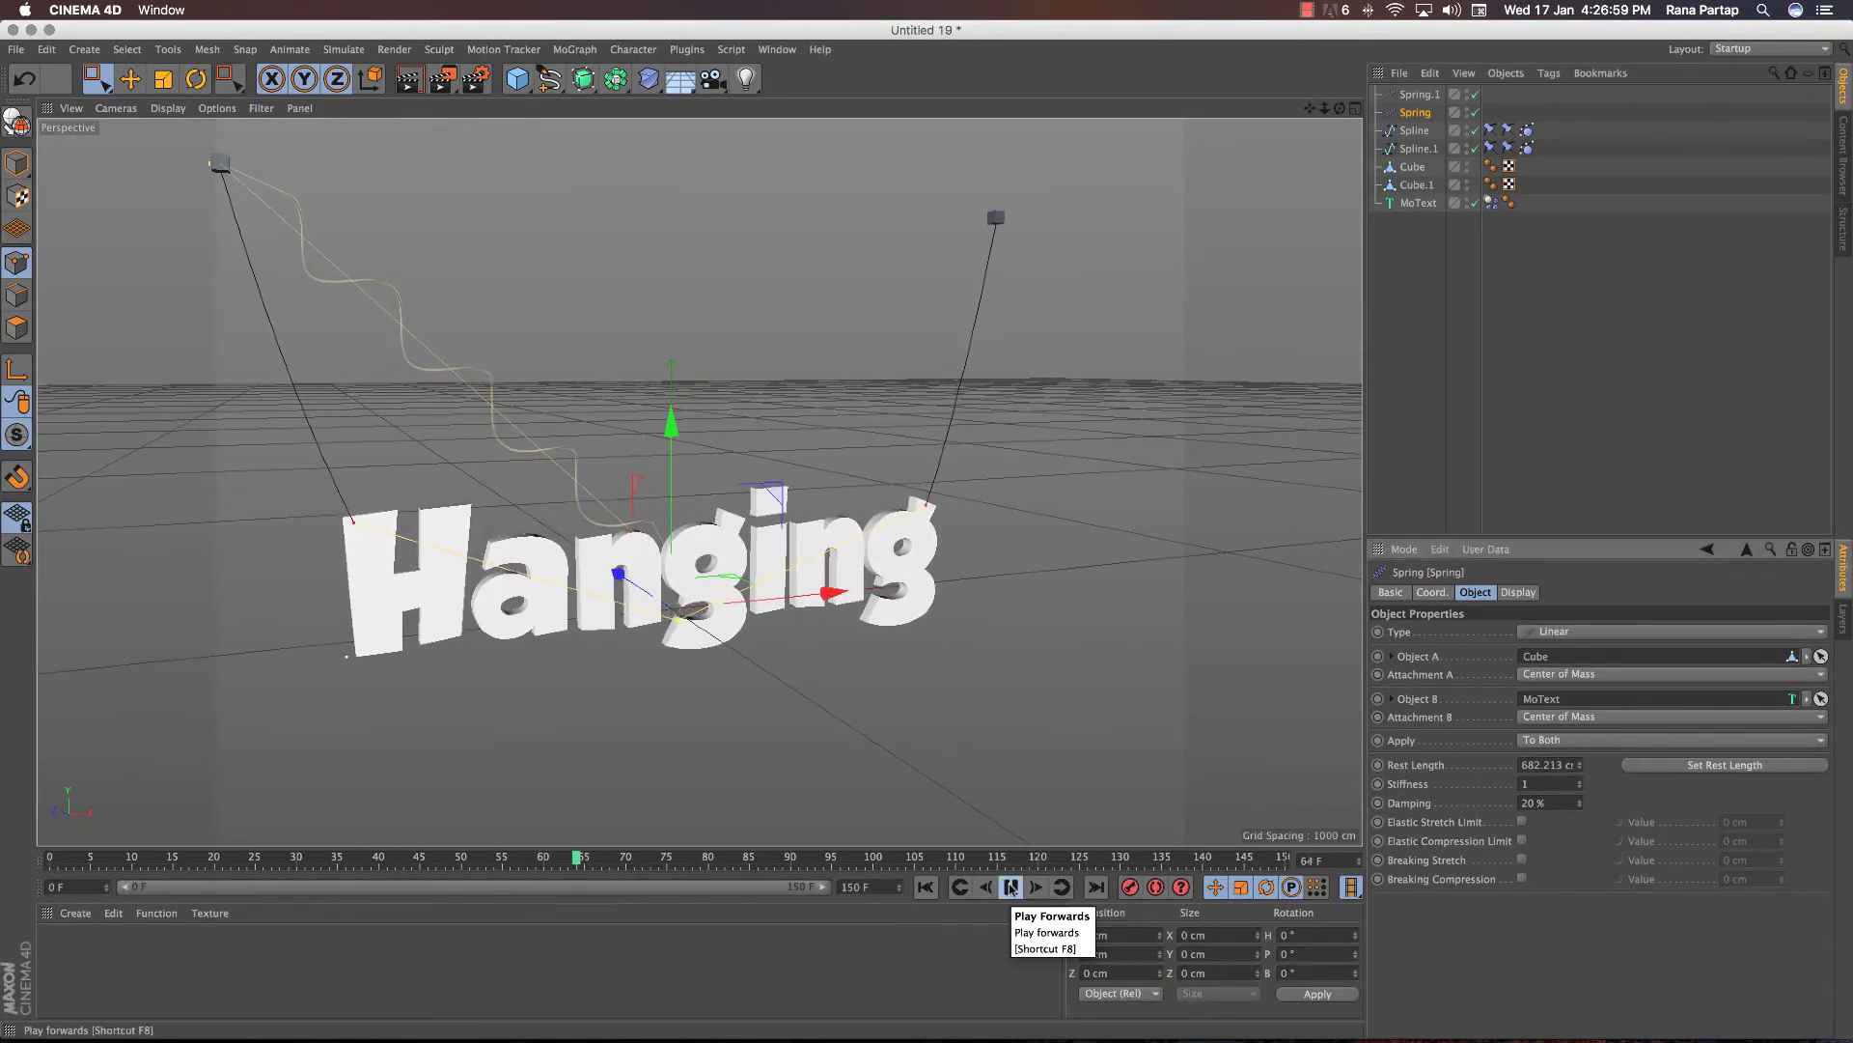
click(1009, 887)
key(shift+f)
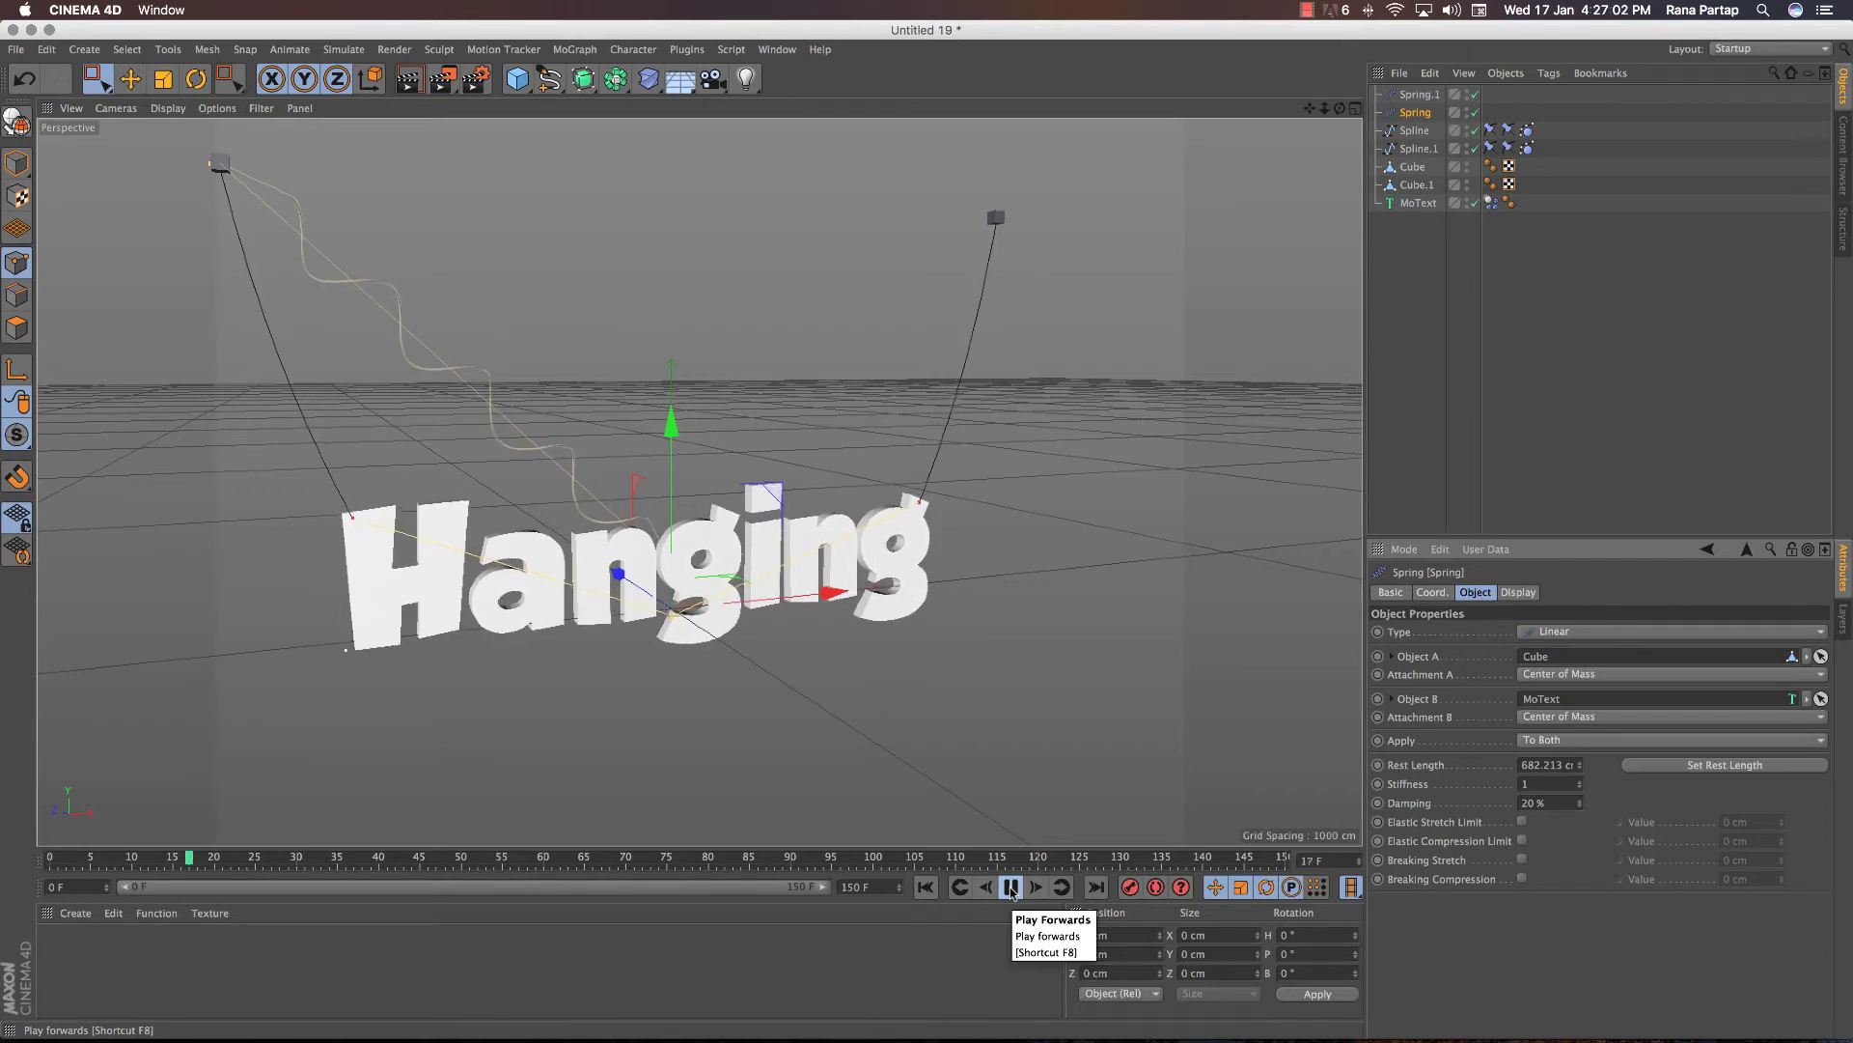
click(1009, 887)
click(925, 887)
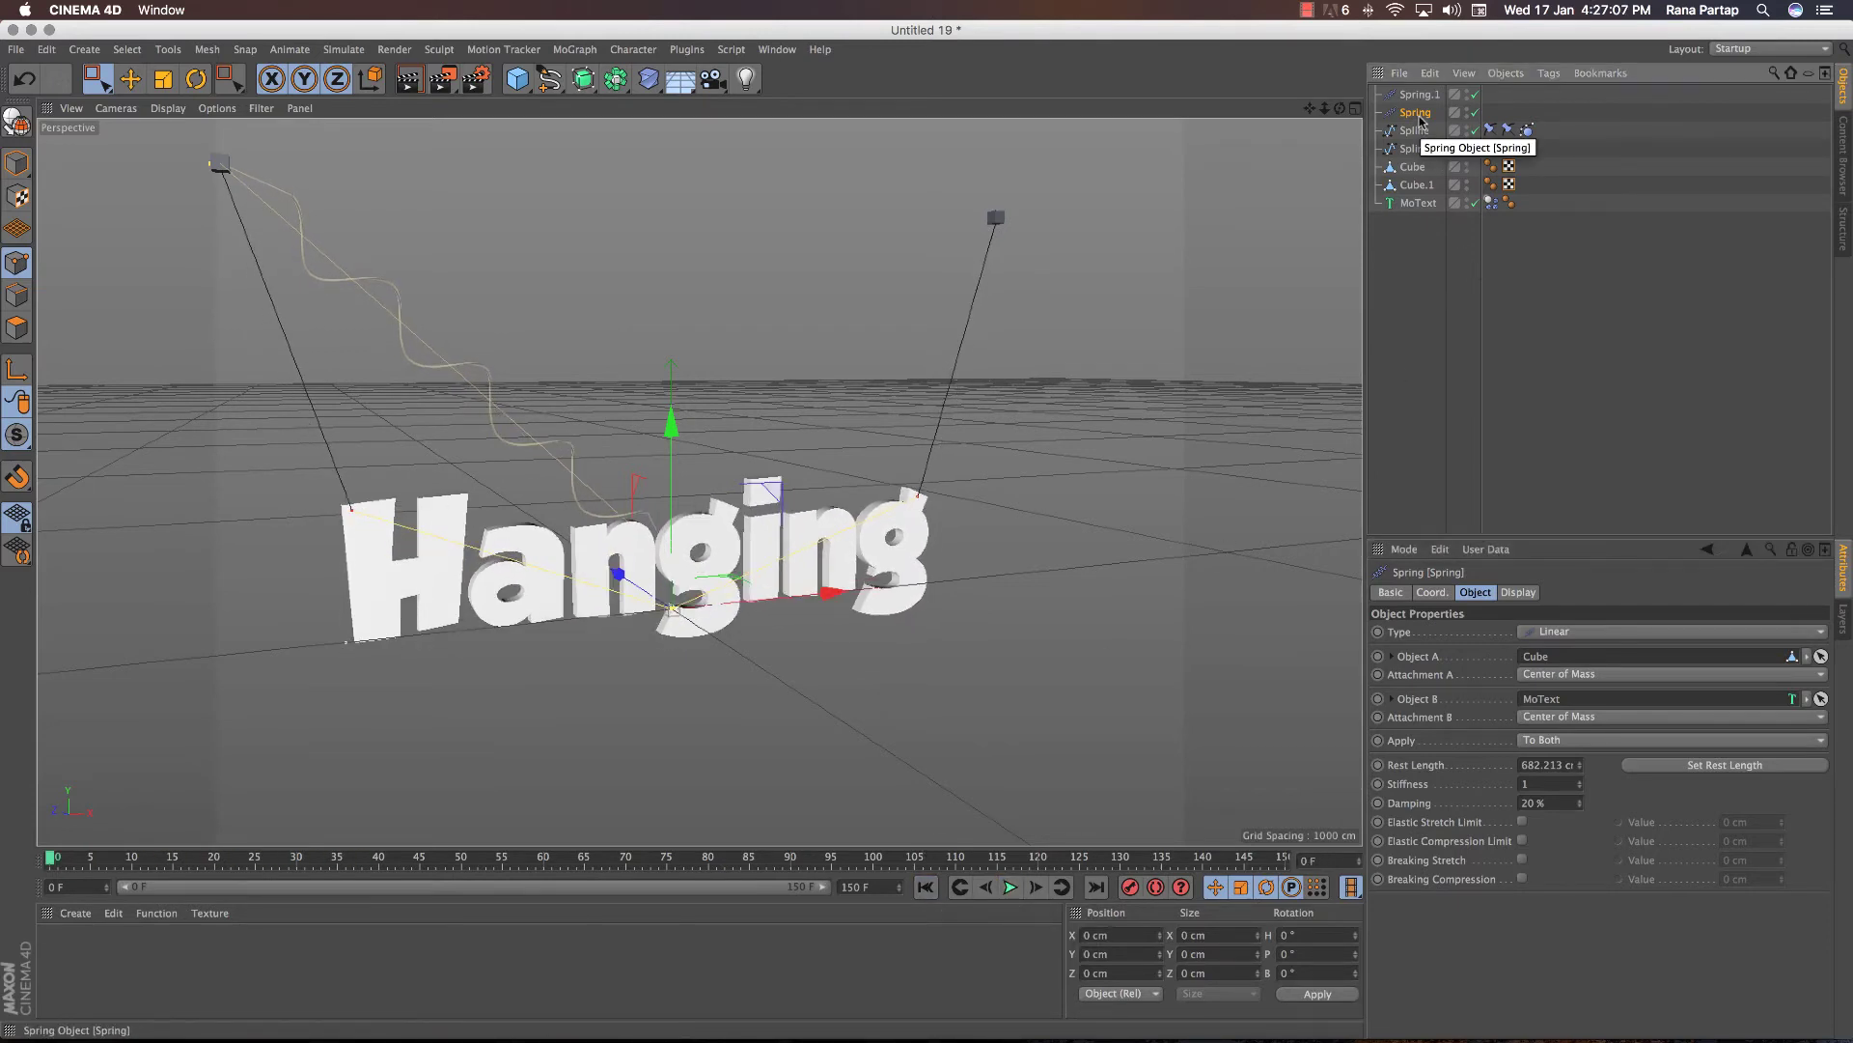
click(1612, 717)
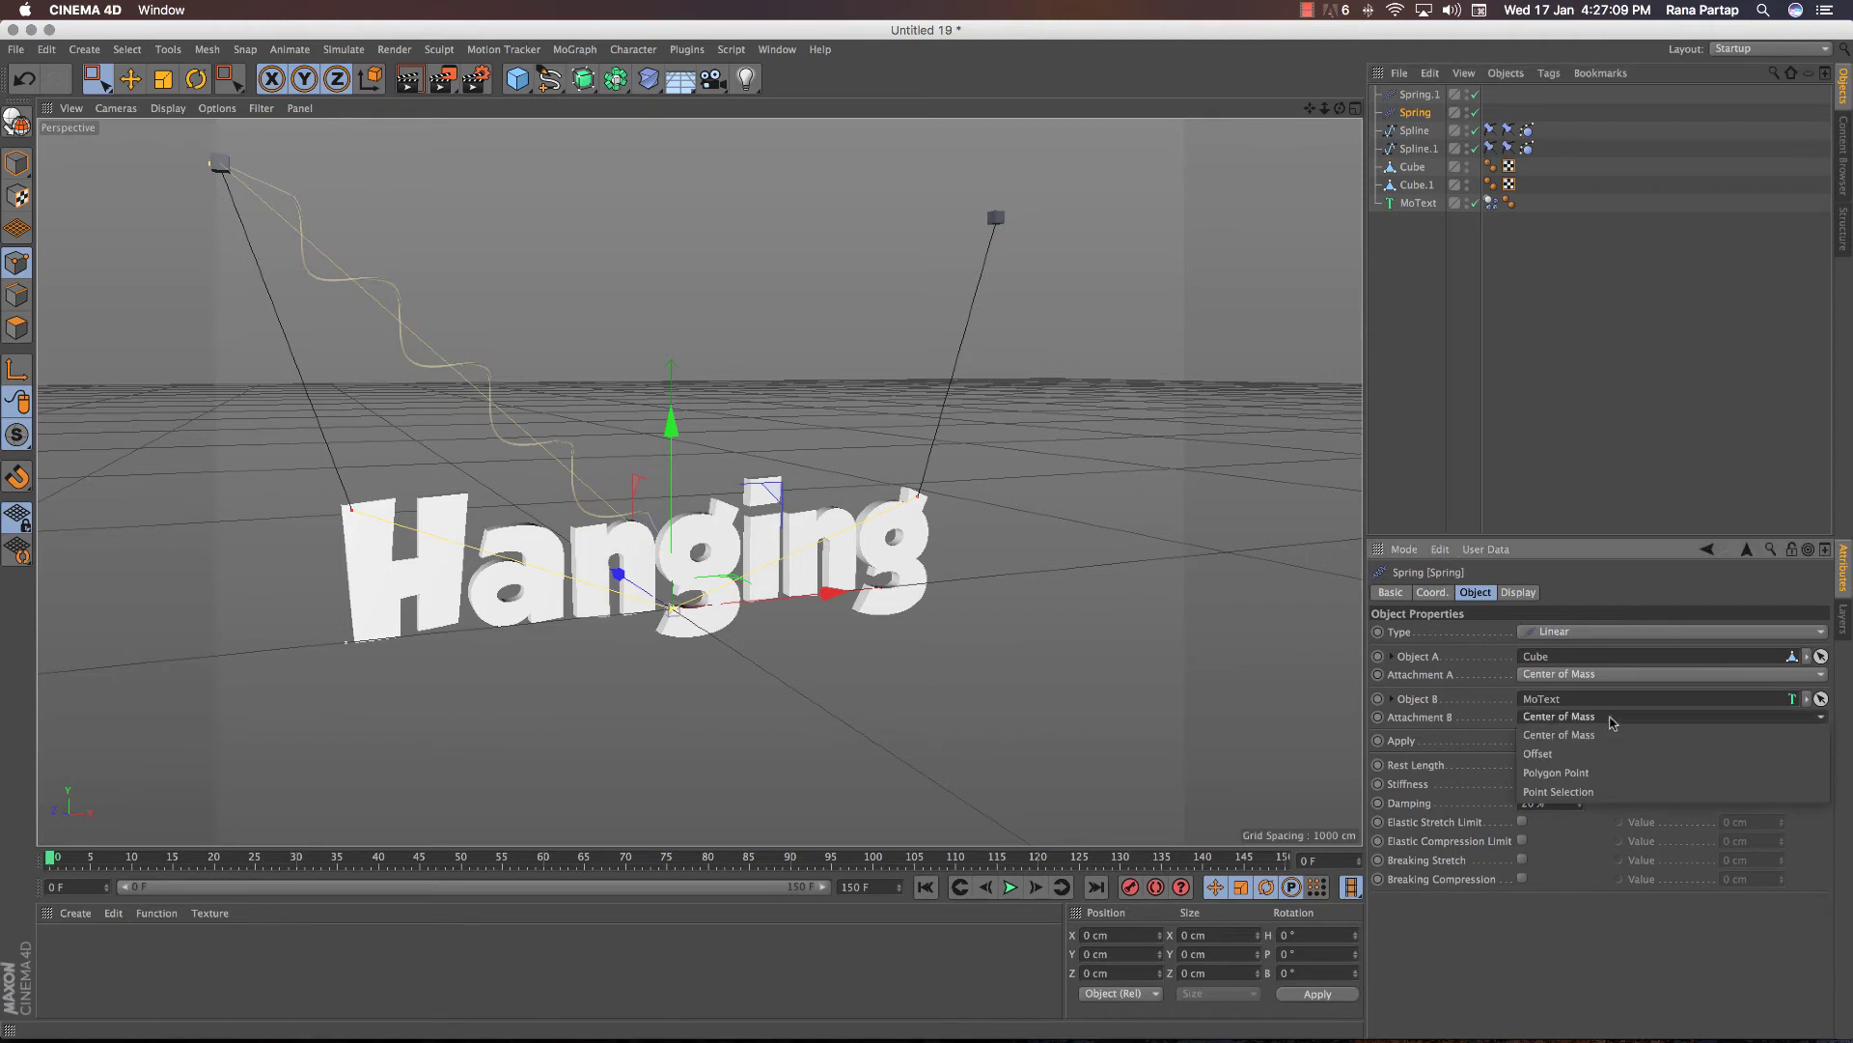
Step: Attach Spring.1 to the MoText by Offset at 300, 100, 0 cm instead of centre of mass
click(1577, 757)
click(1432, 99)
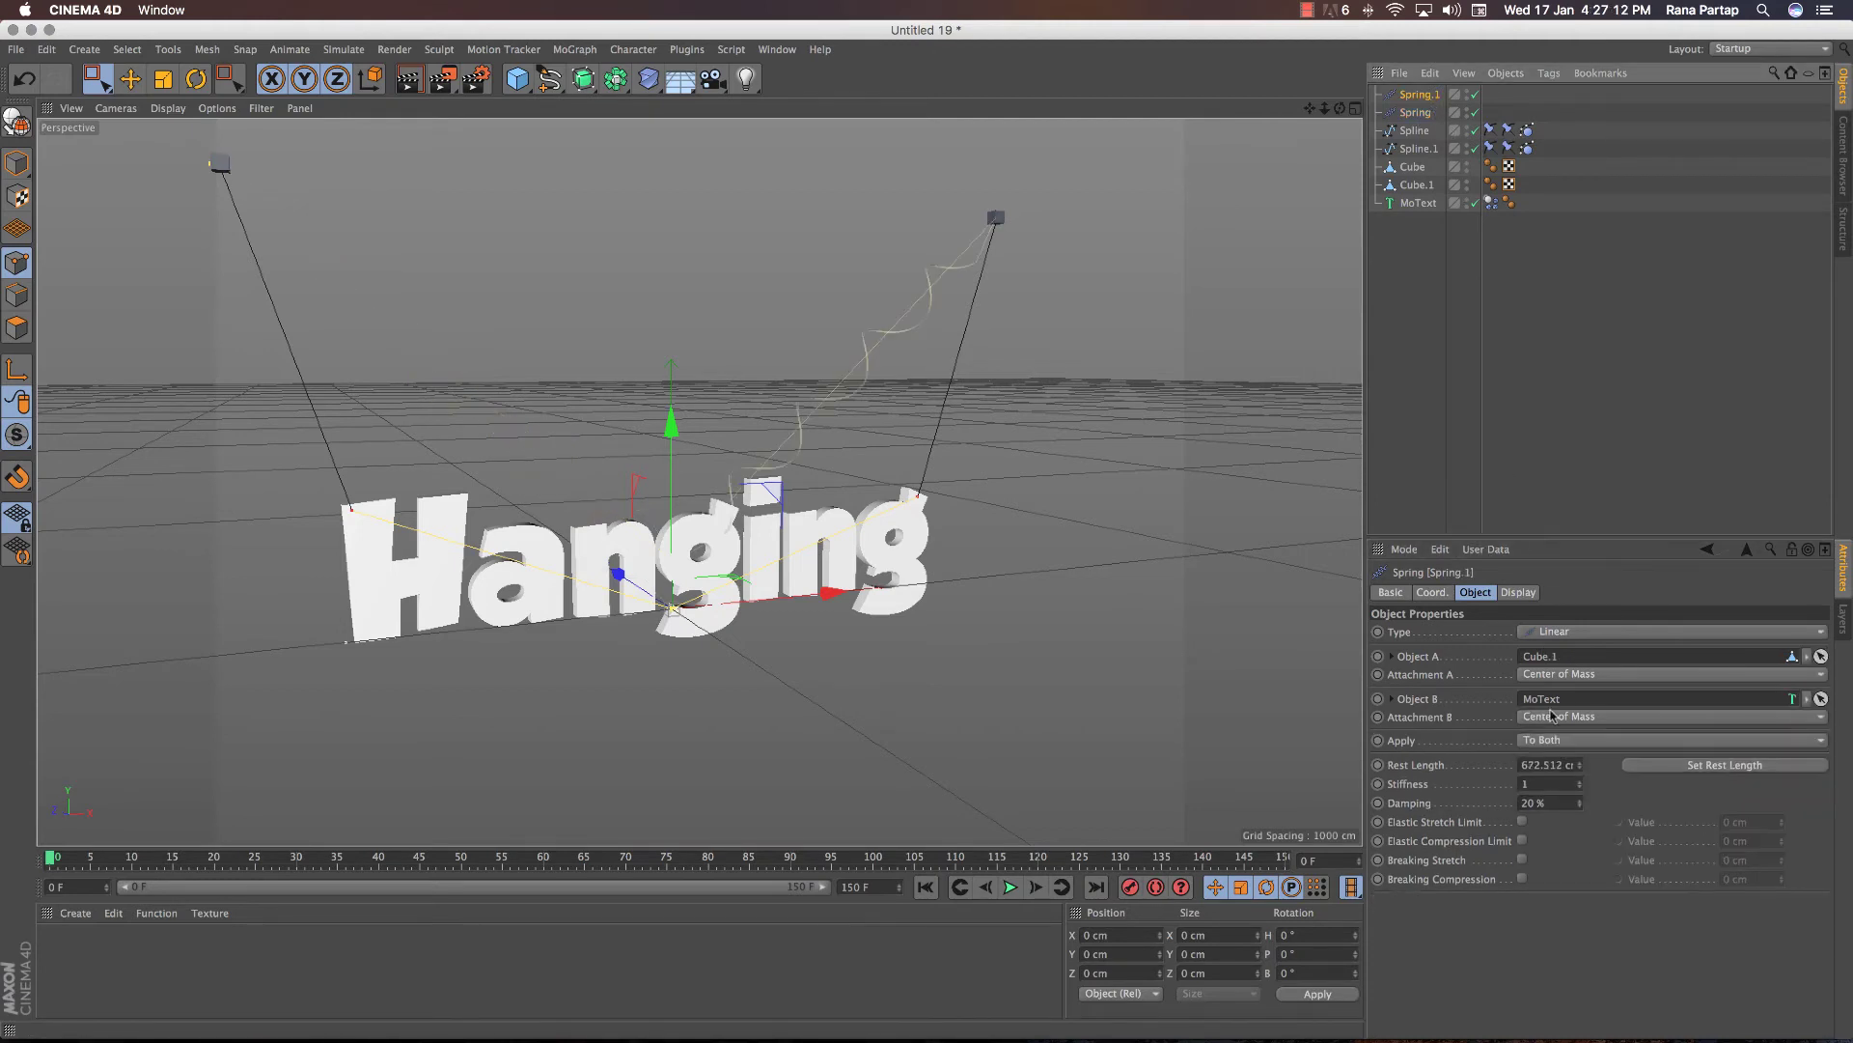
click(1587, 720)
click(1578, 757)
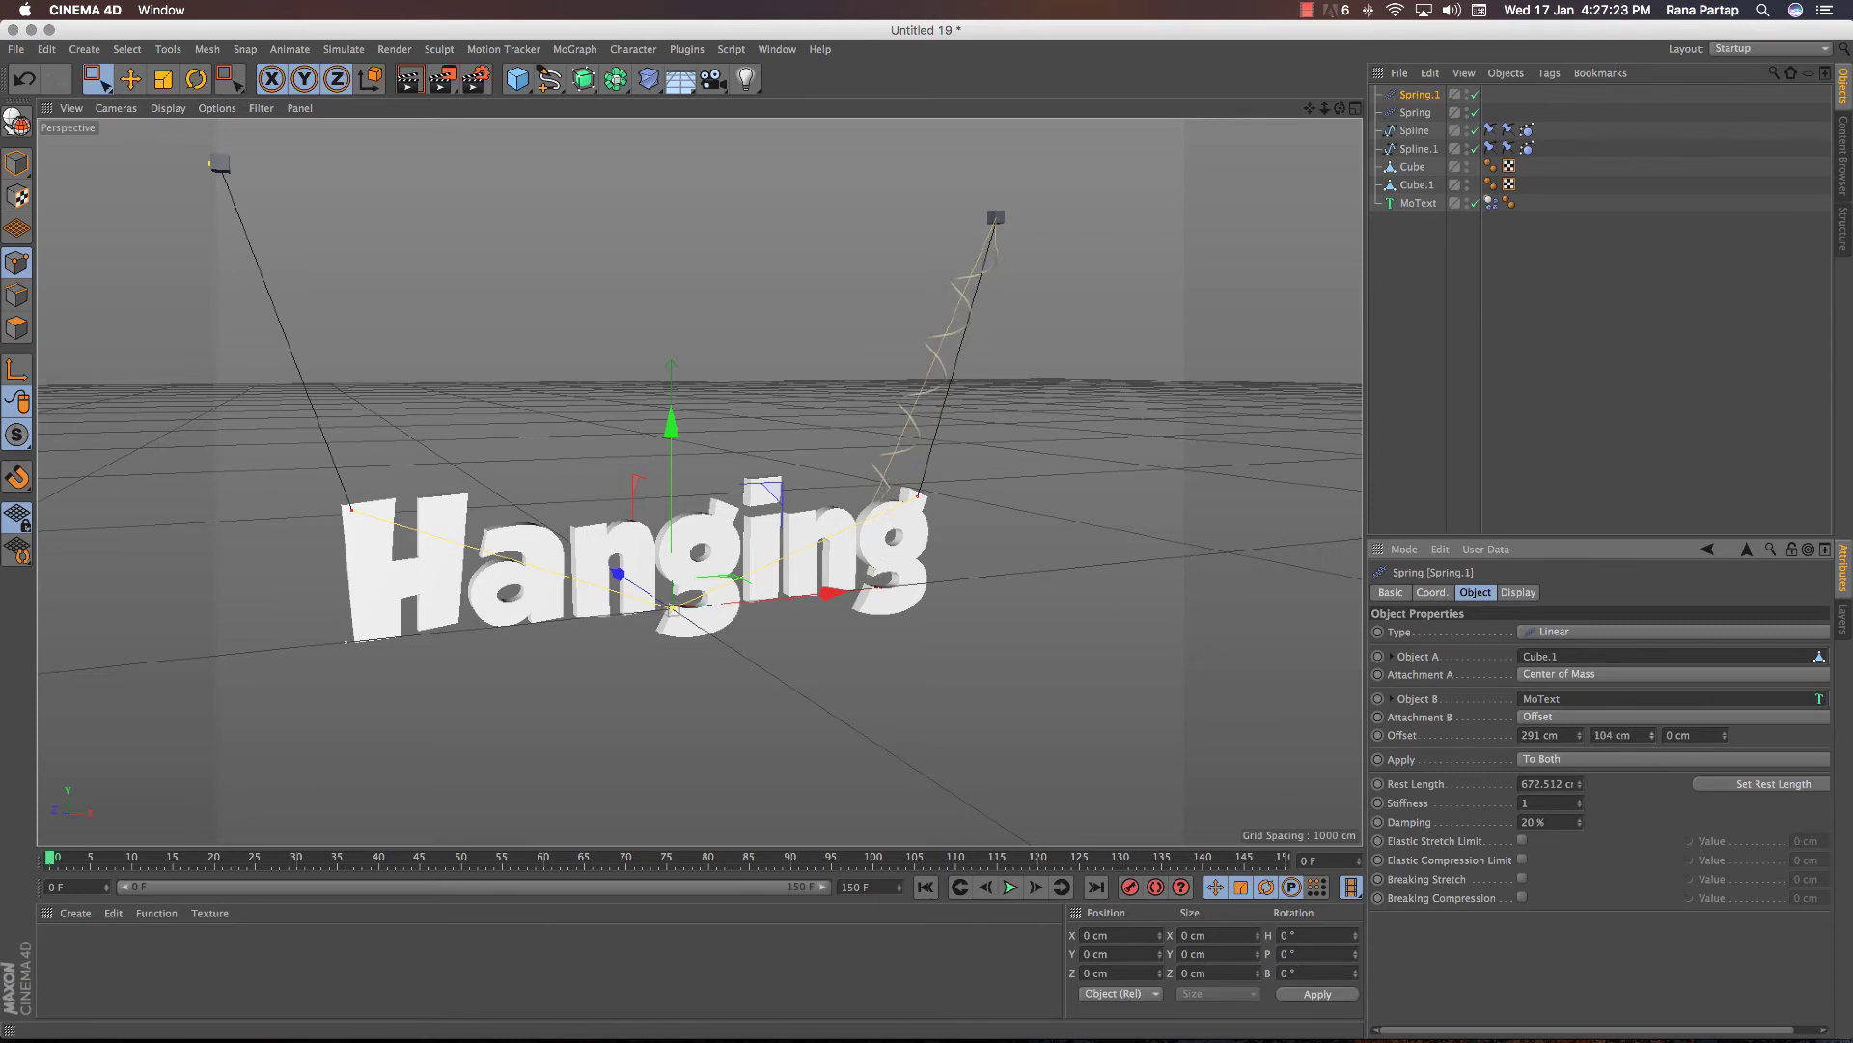
Step: Play, rewind and replay the simulation to check the offset attachment
click(1010, 888)
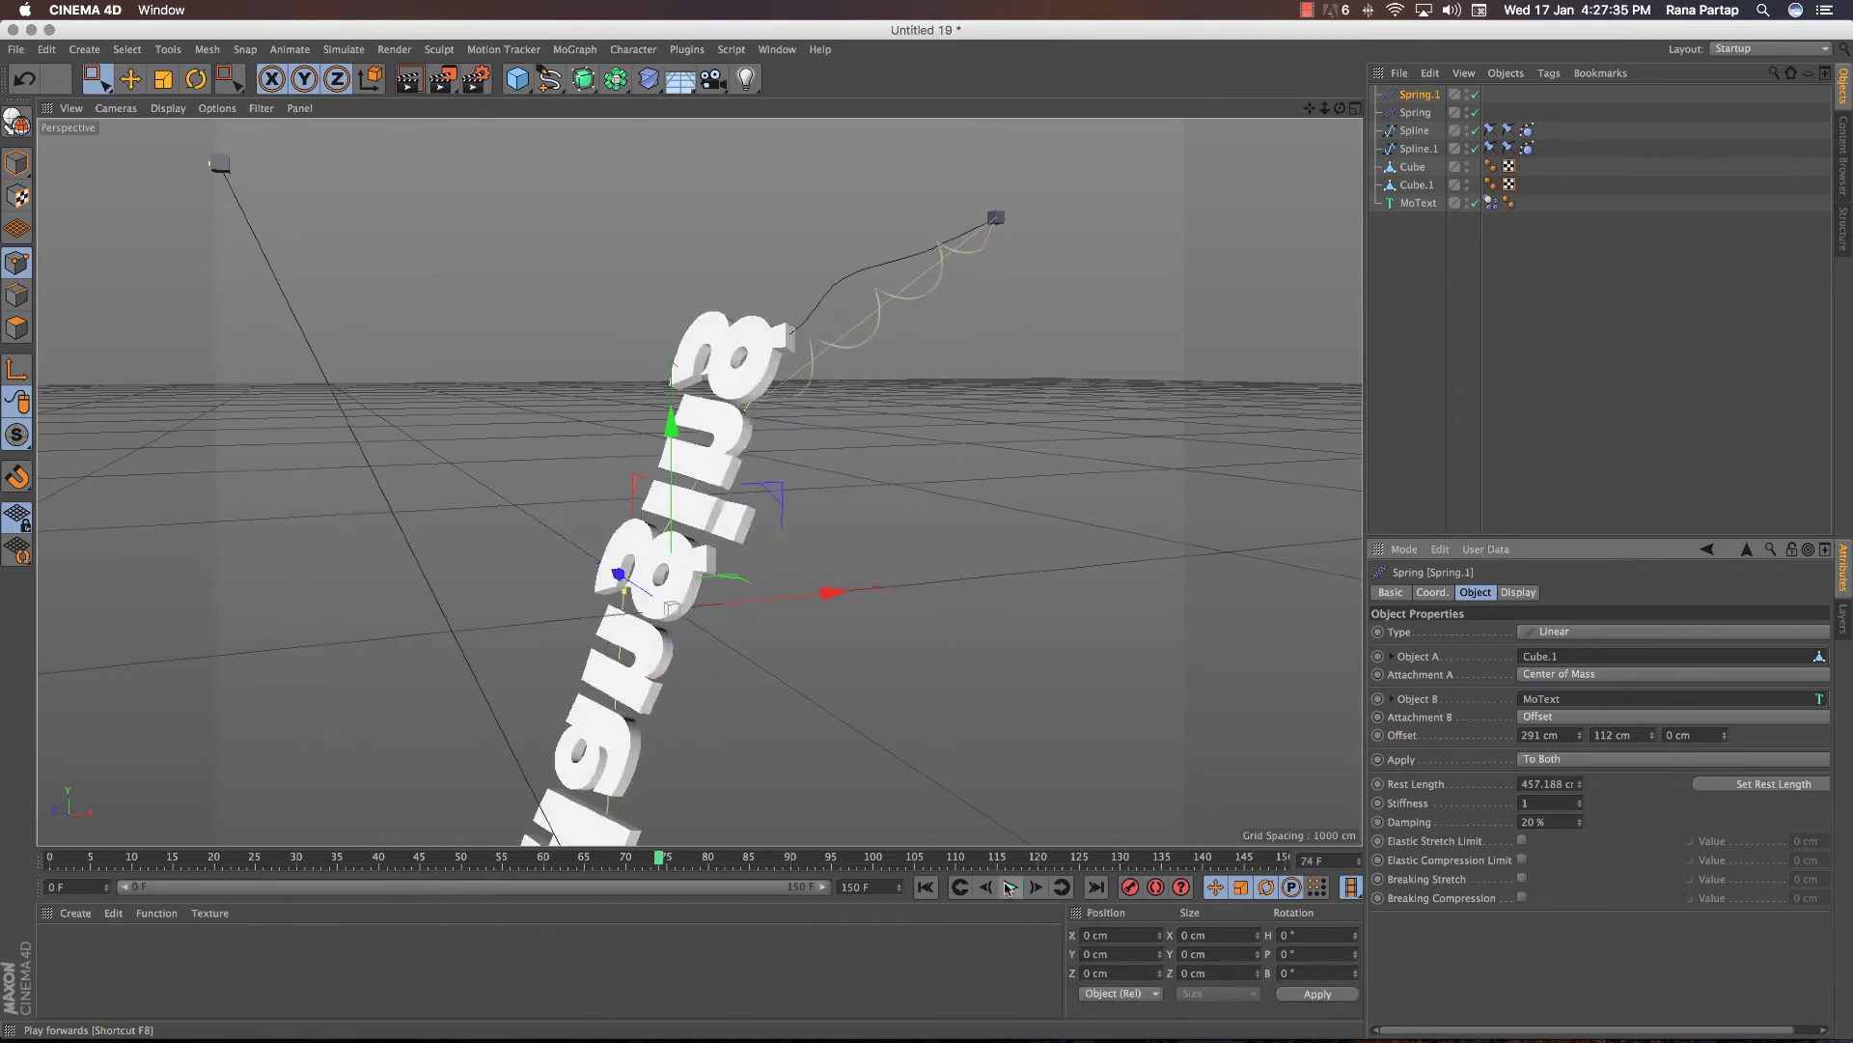
click(927, 888)
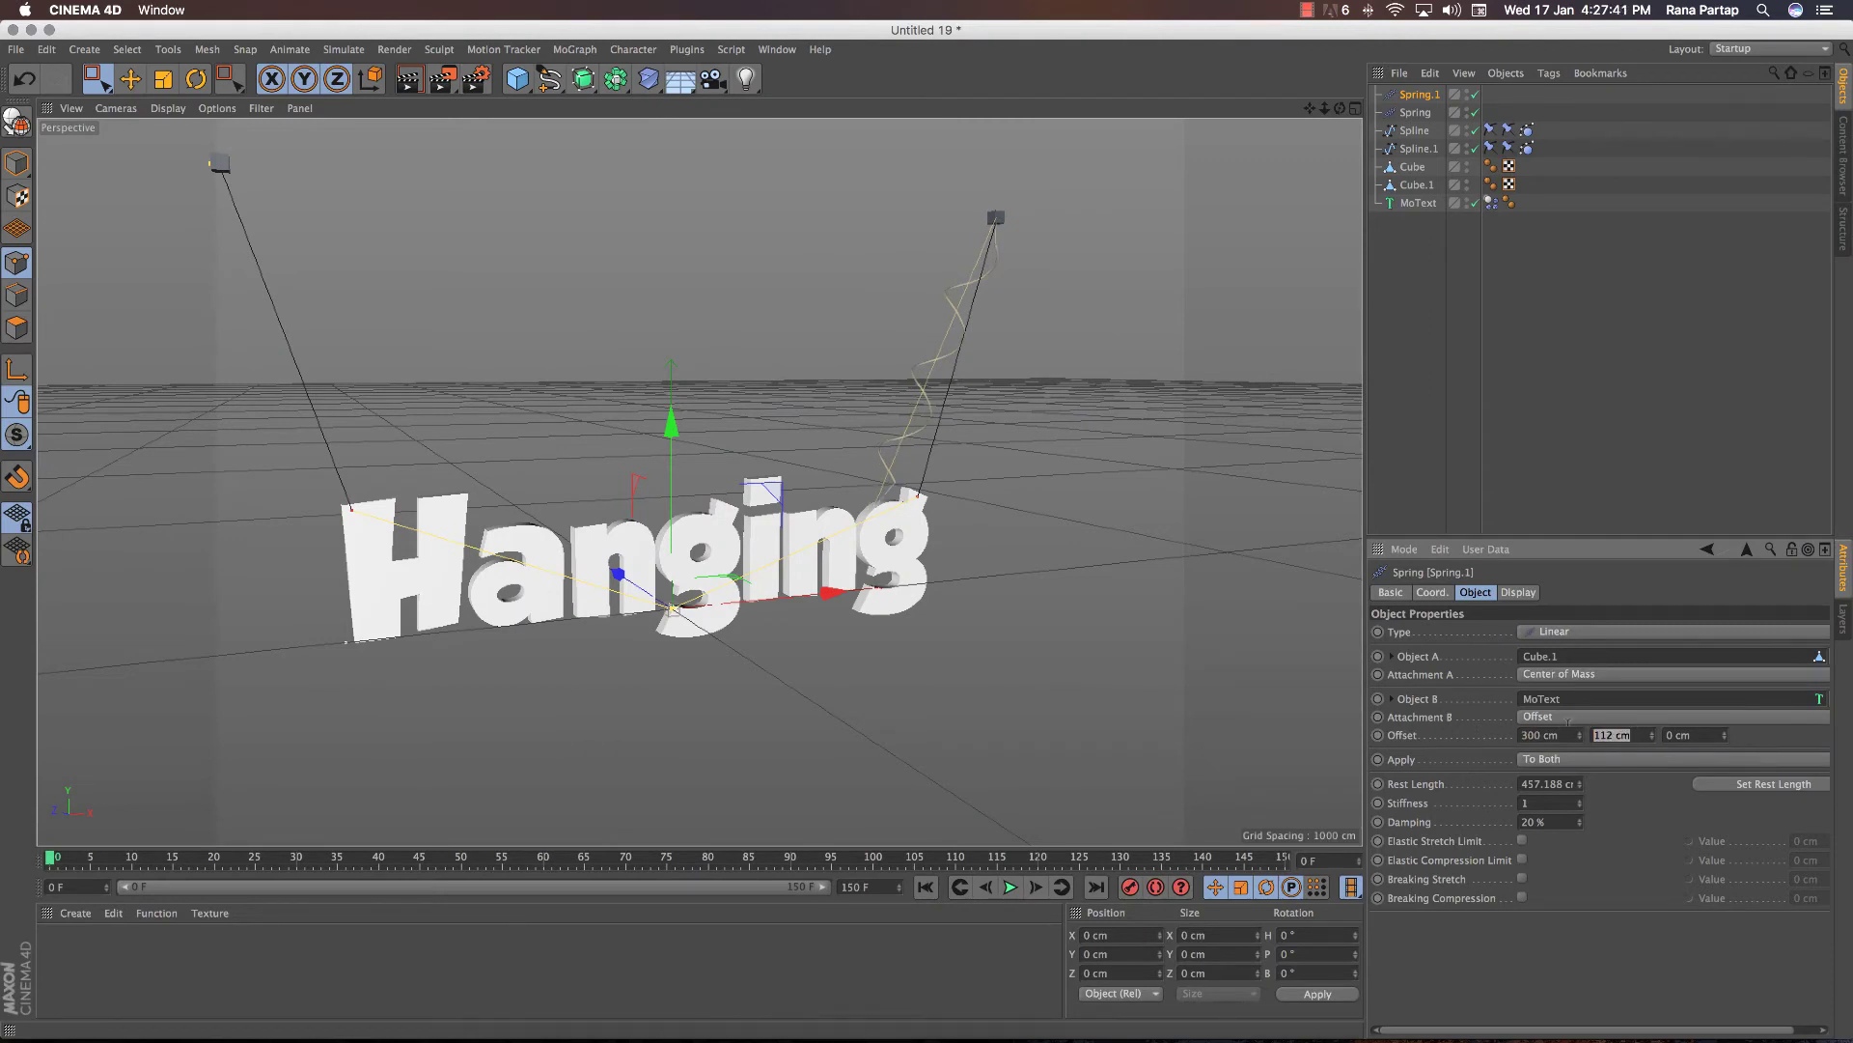
click(1010, 887)
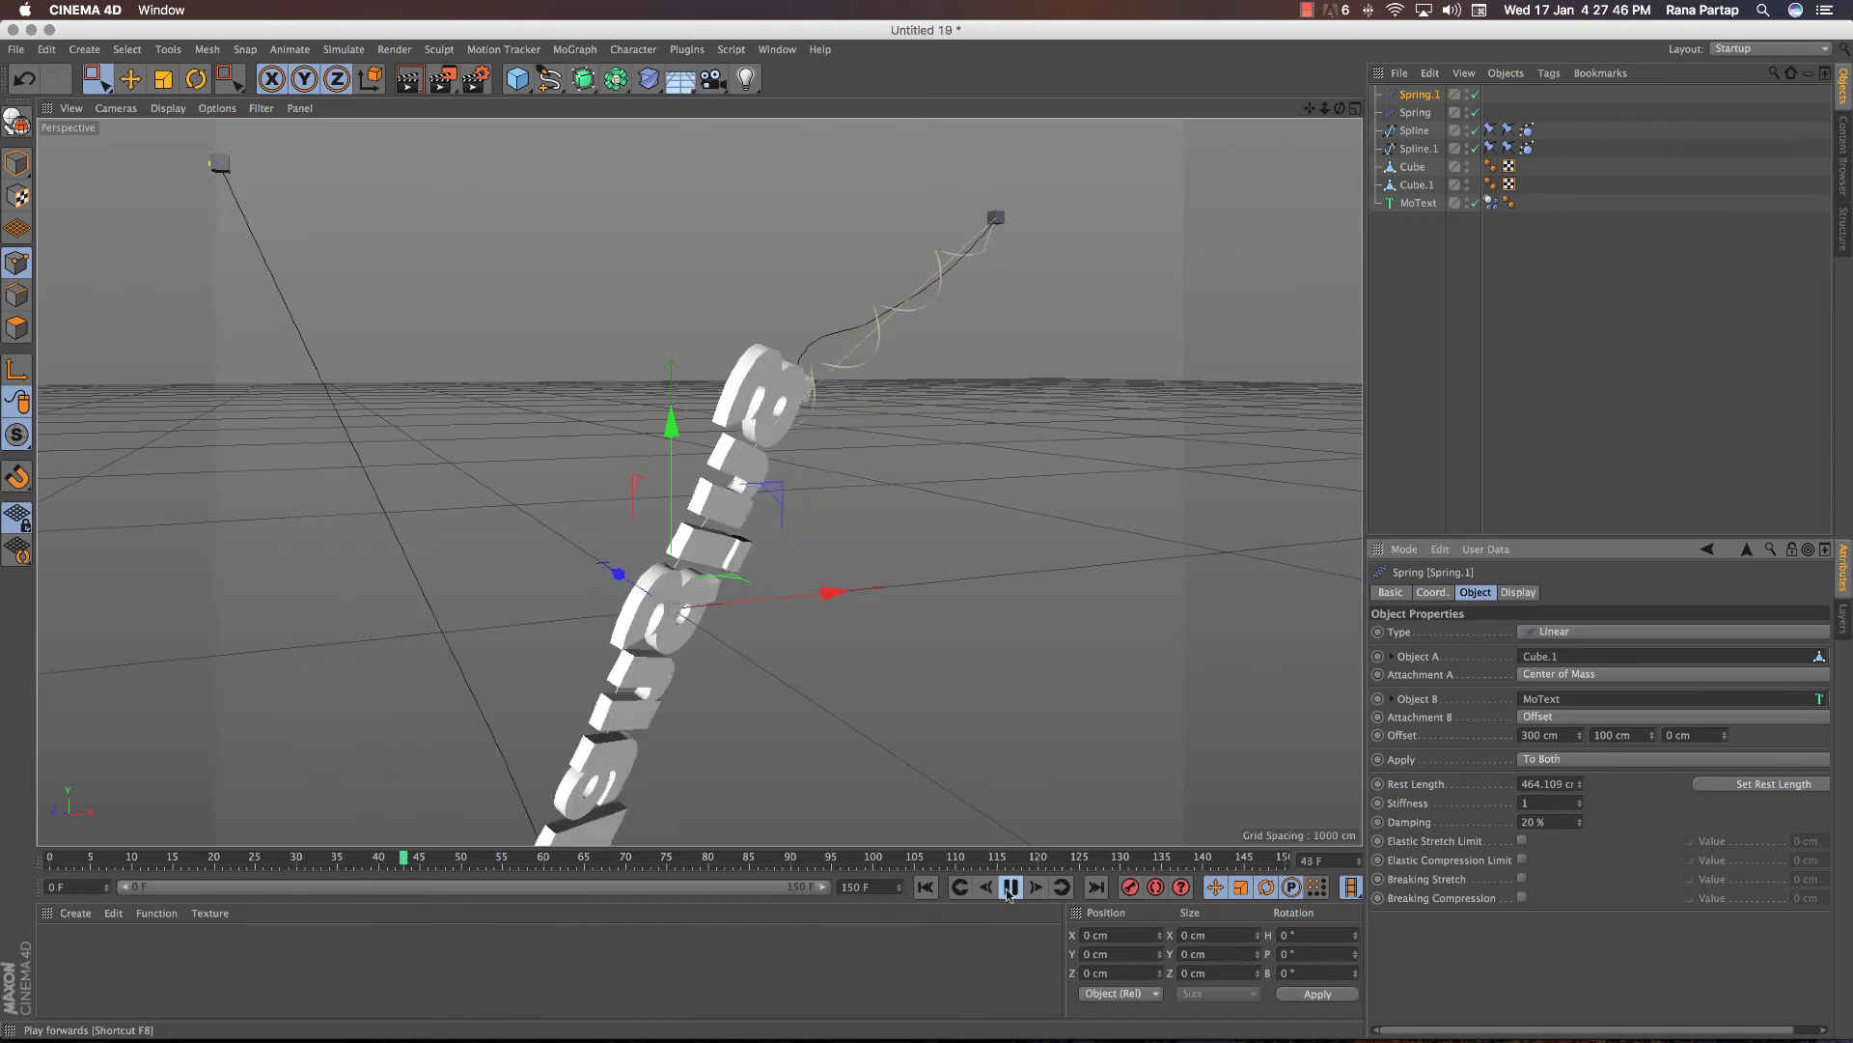
click(1010, 887)
Step: Give Spring a text attachment offset of -300, 100, -200 cm
click(925, 888)
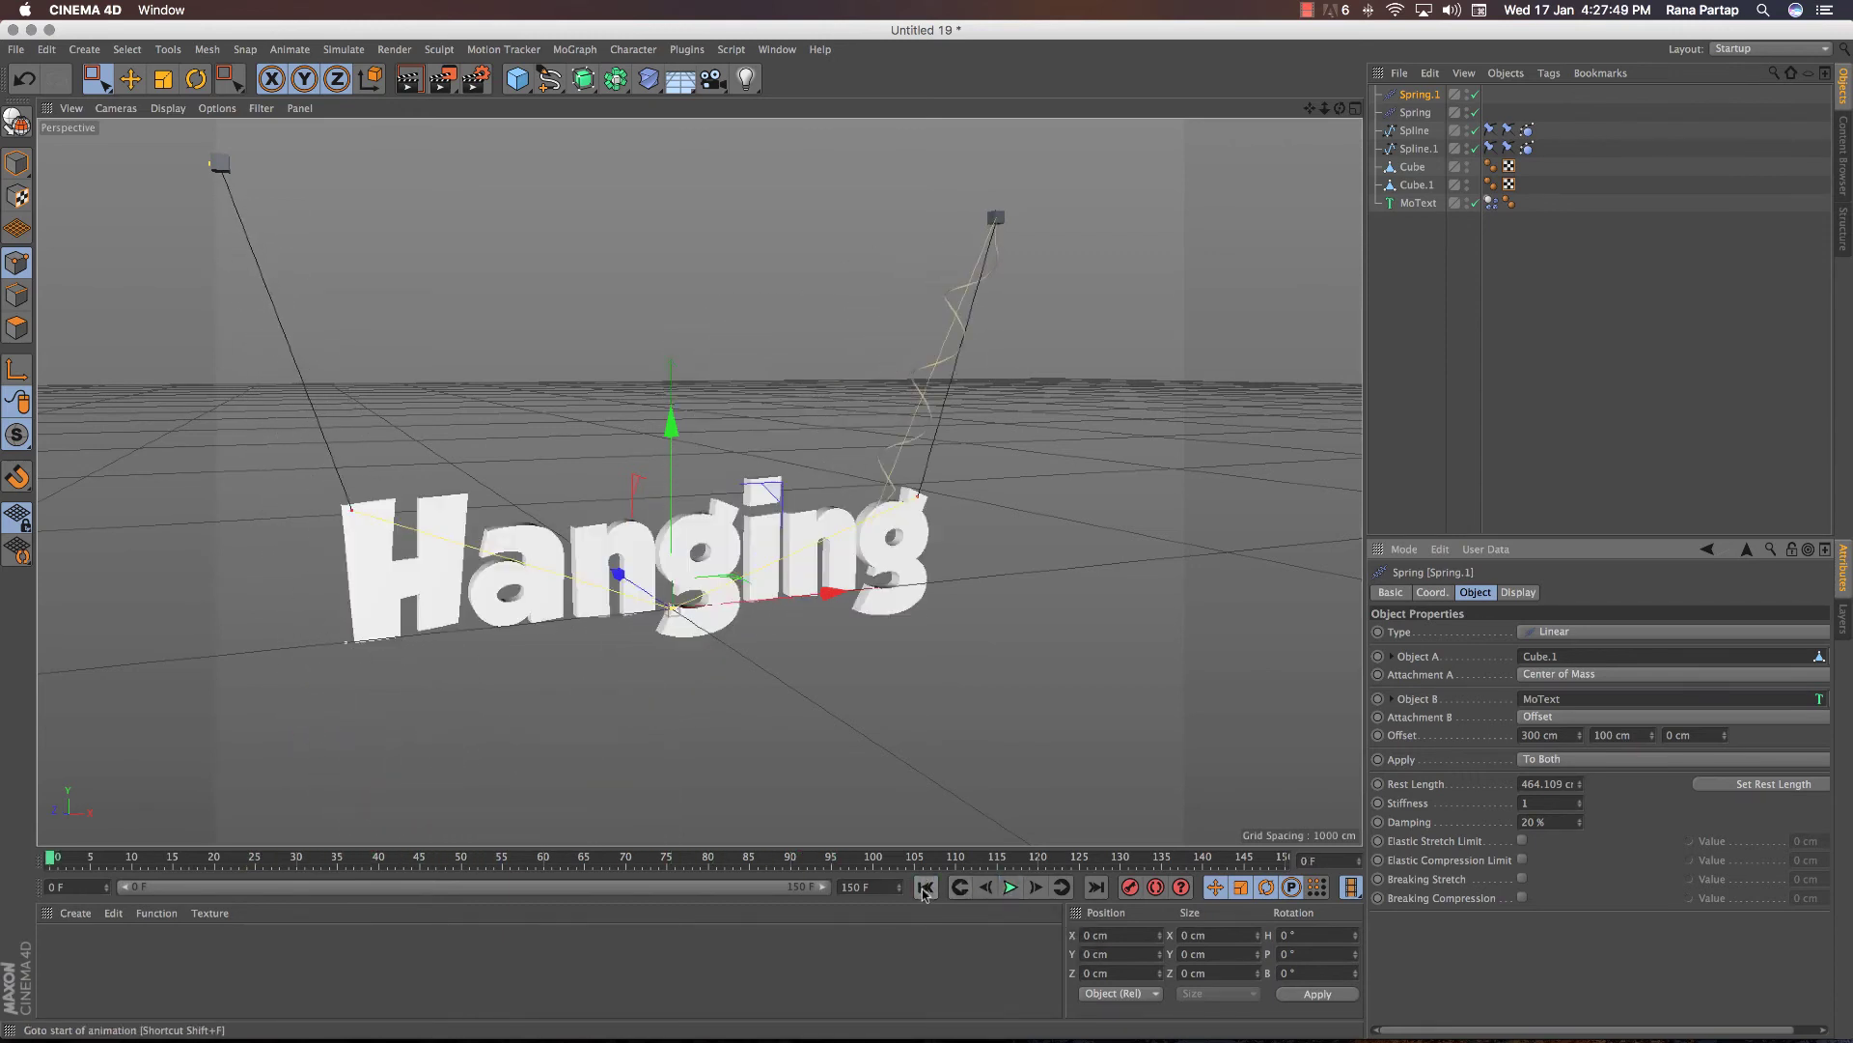
ctrl+click(1423, 113)
click(1535, 736)
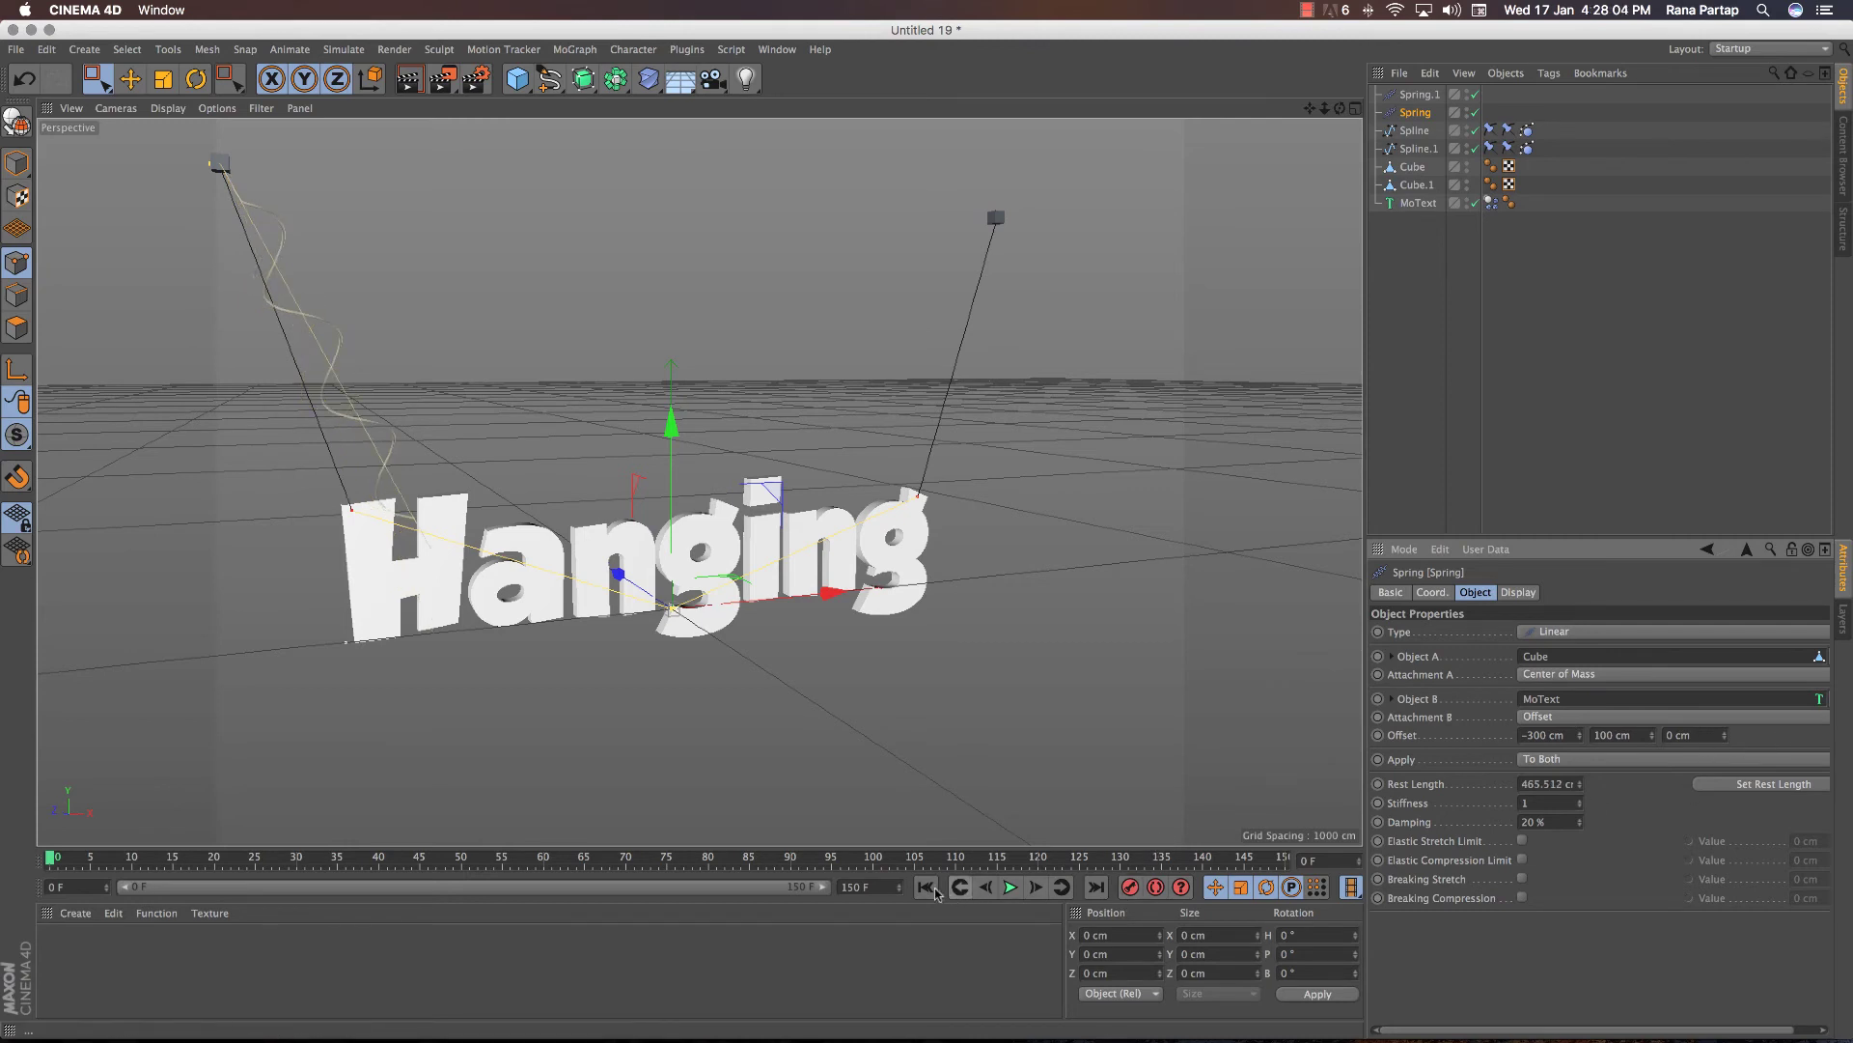
Step: Test playback, then set Spring.1's Z offset to 200 cm and replay the simulation
click(1013, 887)
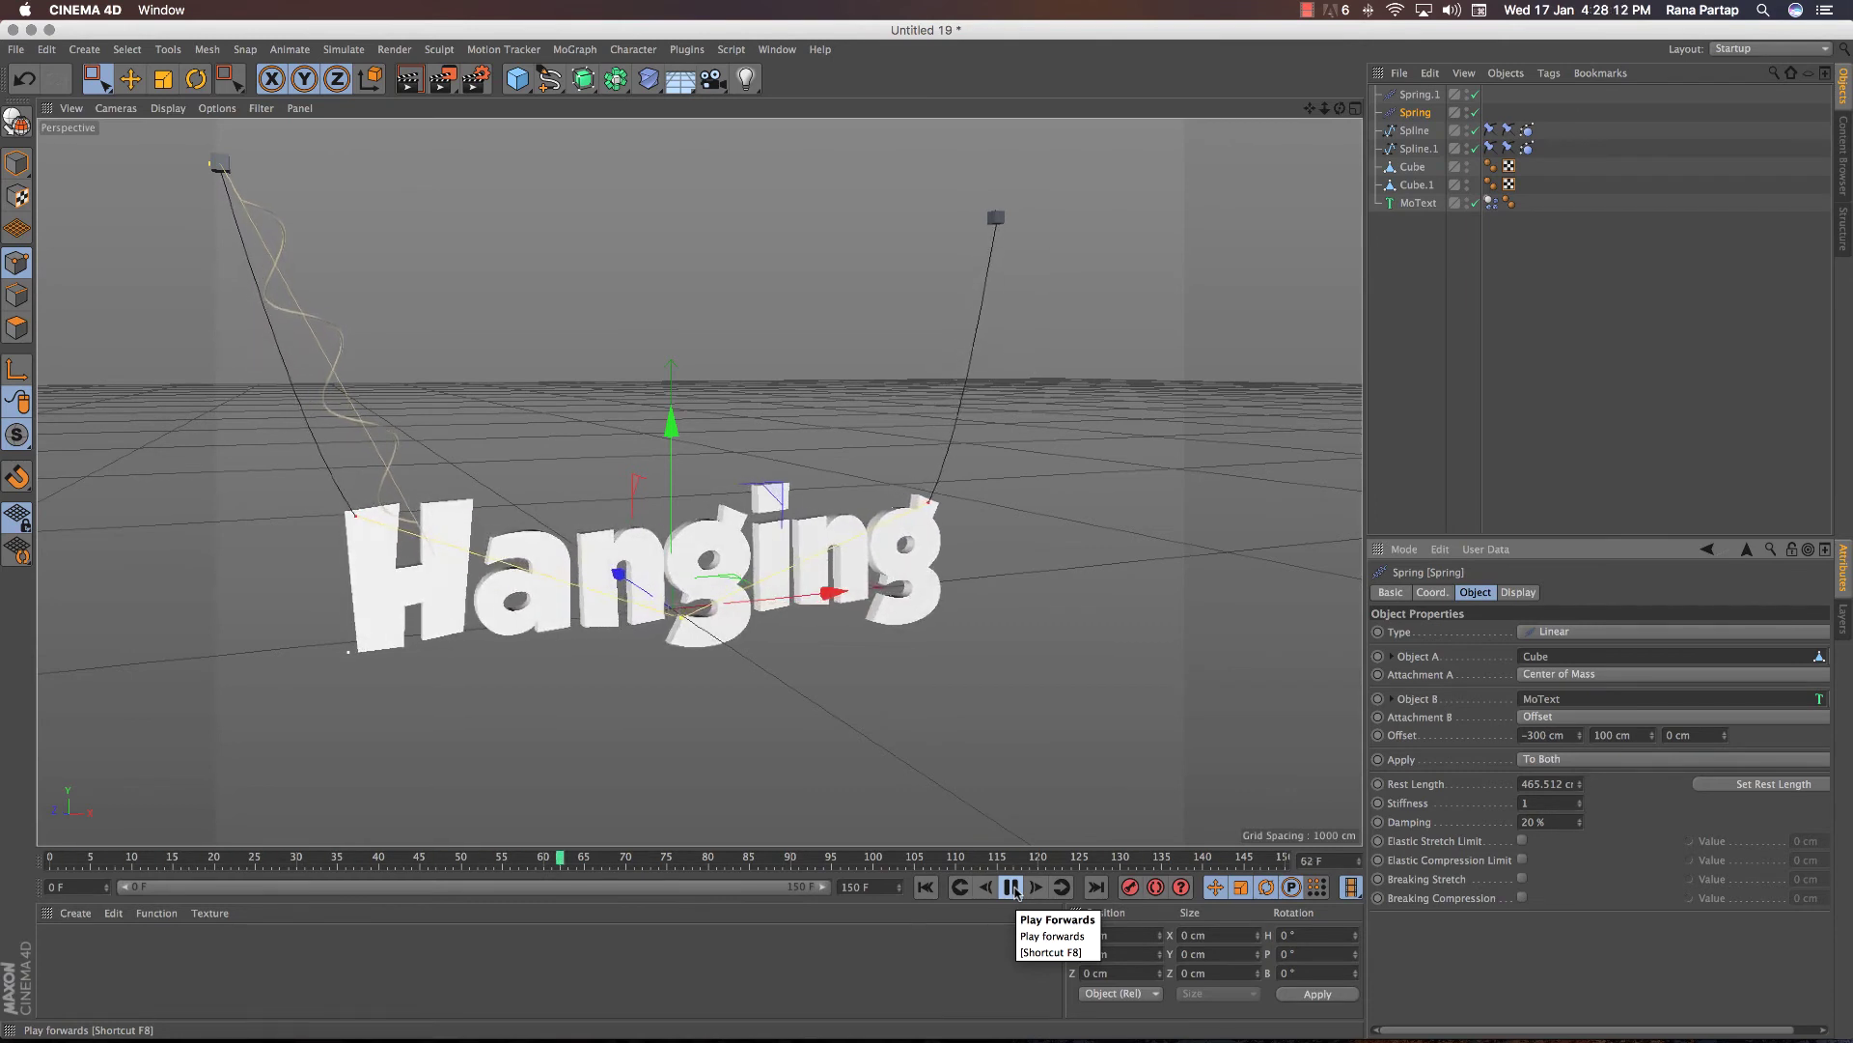
click(1012, 887)
click(927, 887)
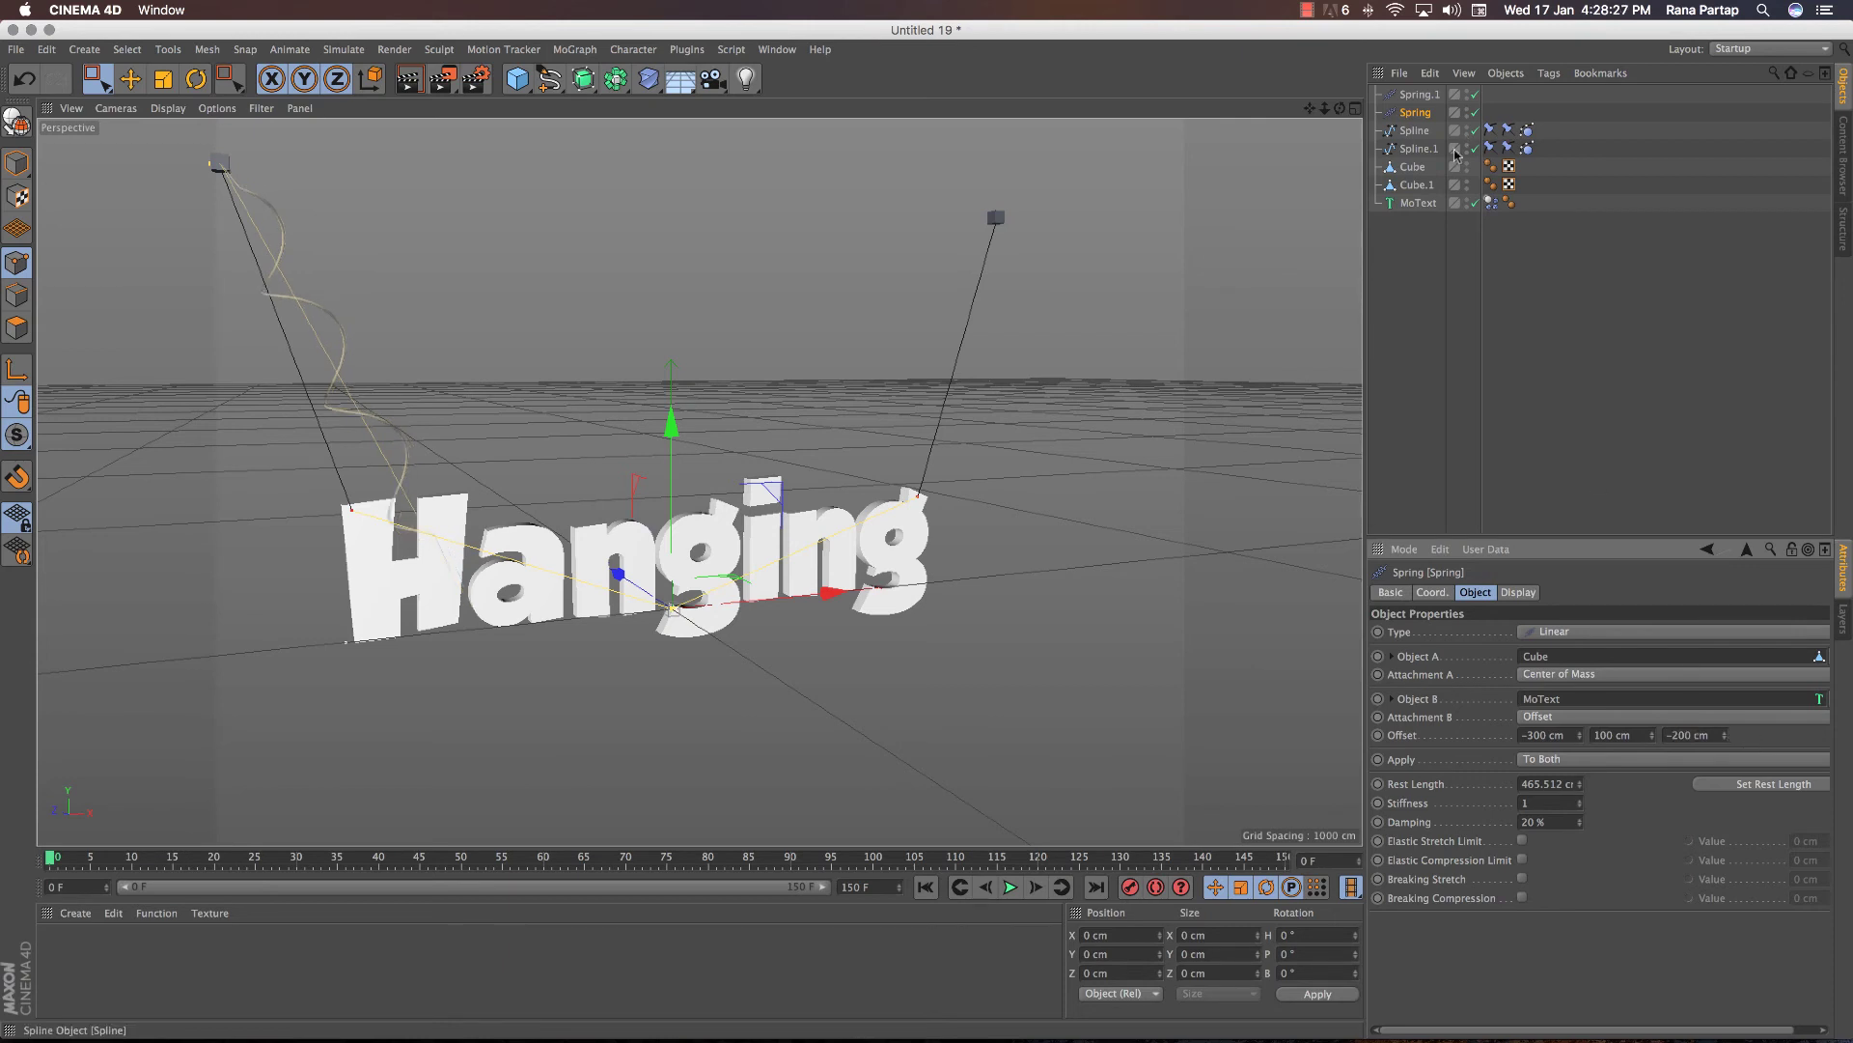
click(1680, 735)
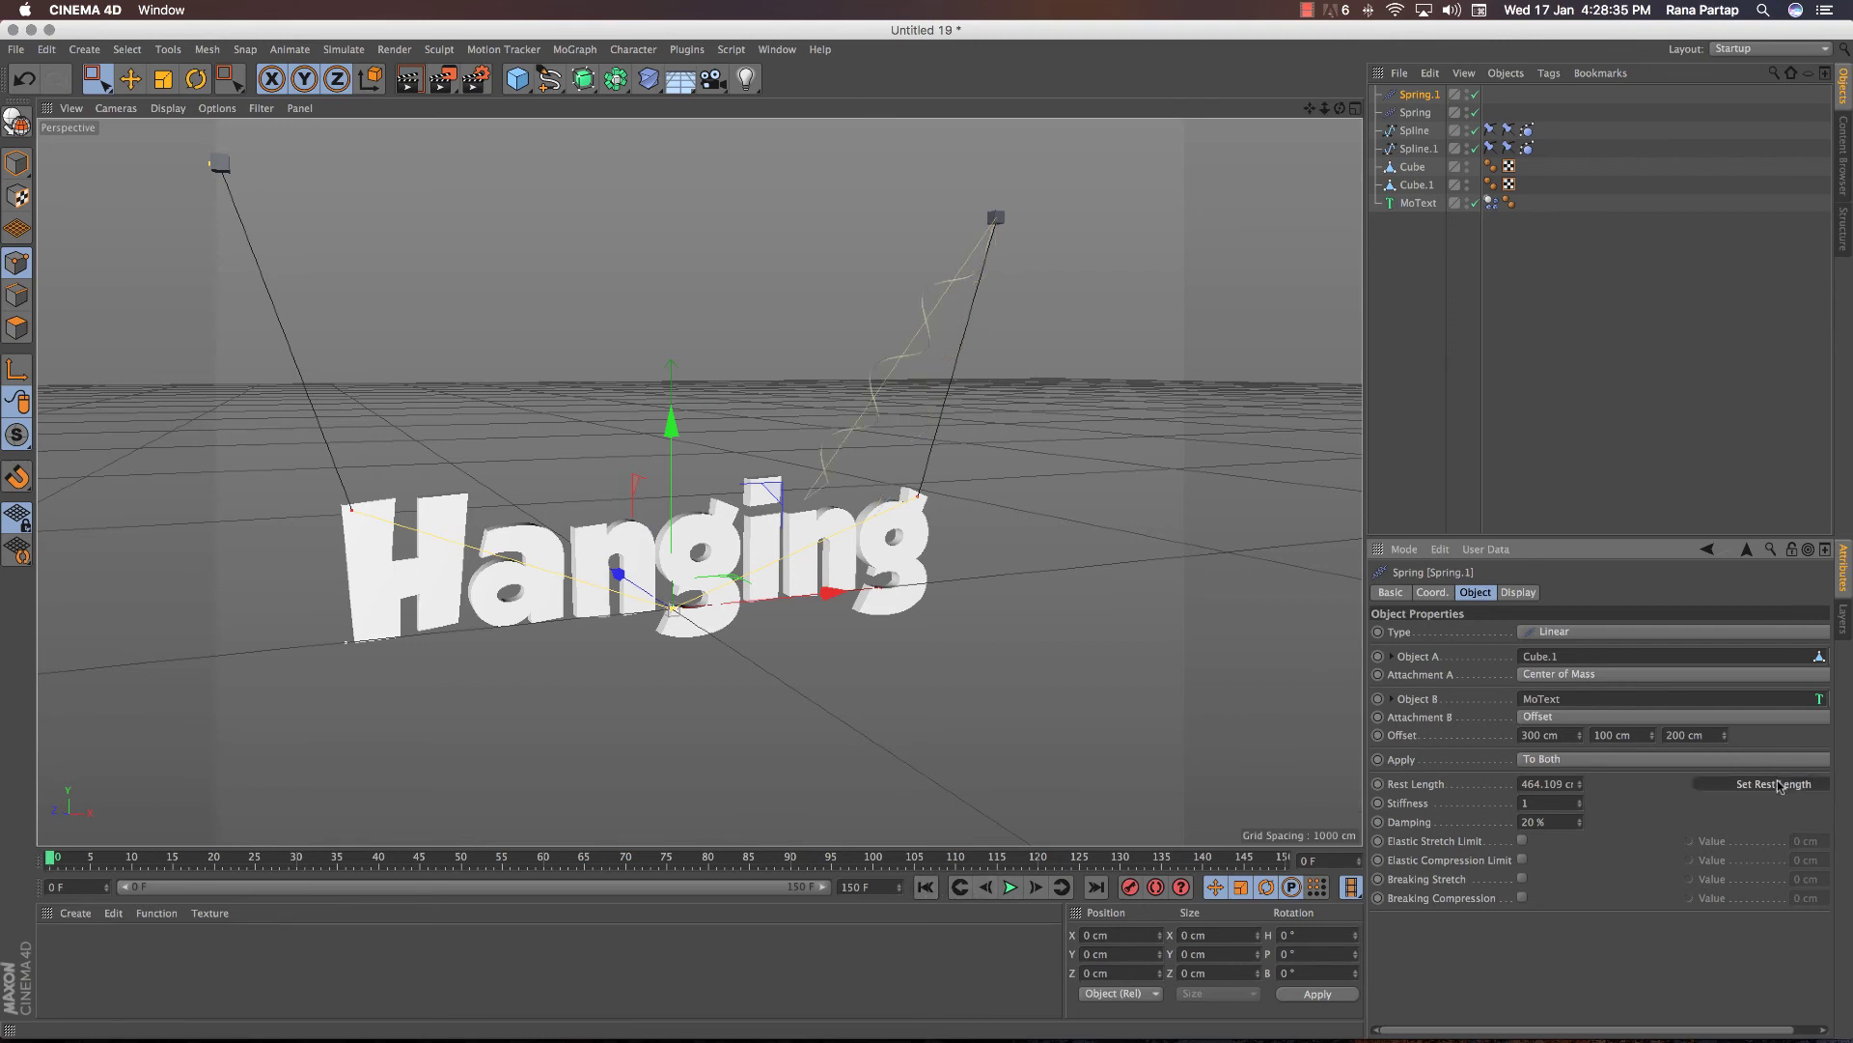
click(1009, 896)
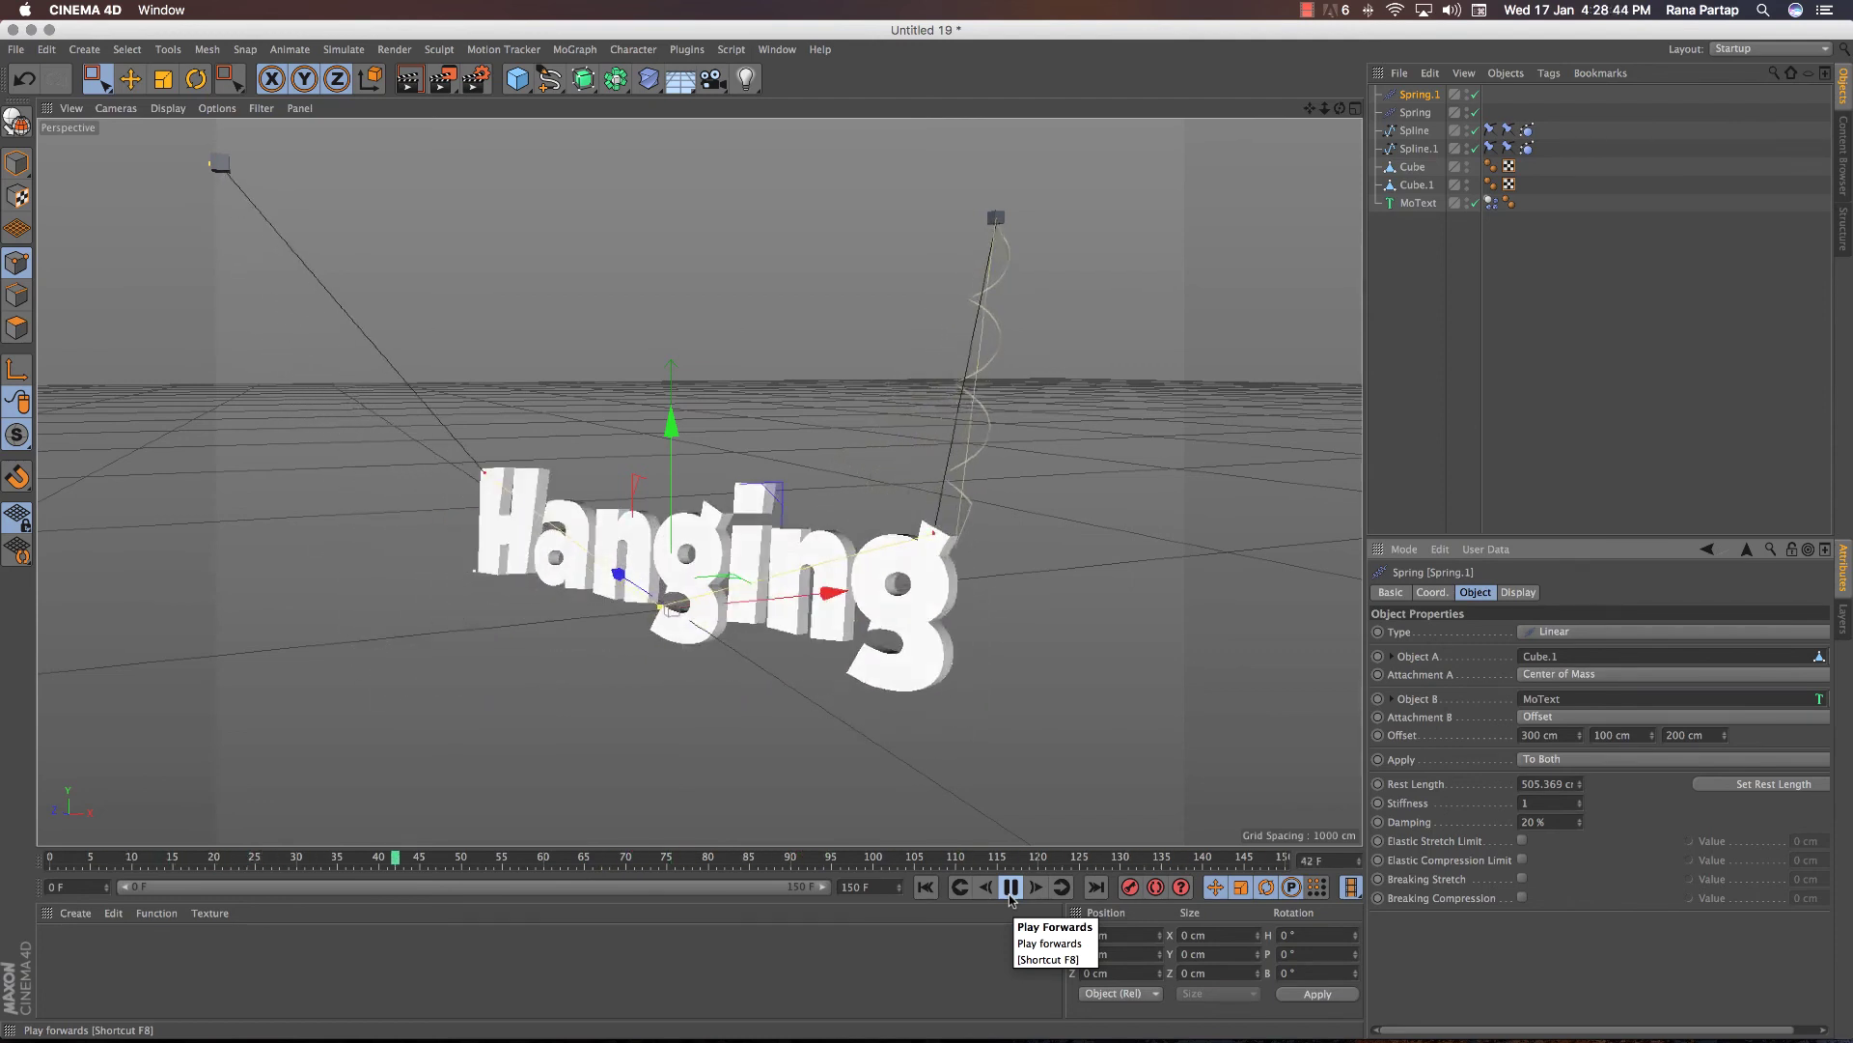
Step: Orbit and zoom around the swinging 'Hanging' text on both springs, then restart playback
shift+click(1415, 112)
mouse_move(720, 452)
alt+mouse_down()
mouse_move(612, 478)
mouse_move(823, 451)
mouse_move(703, 480)
mouse_move(930, 463)
mouse_move(795, 463)
alt+mouse_up()
scroll(794, 463, up, 3)
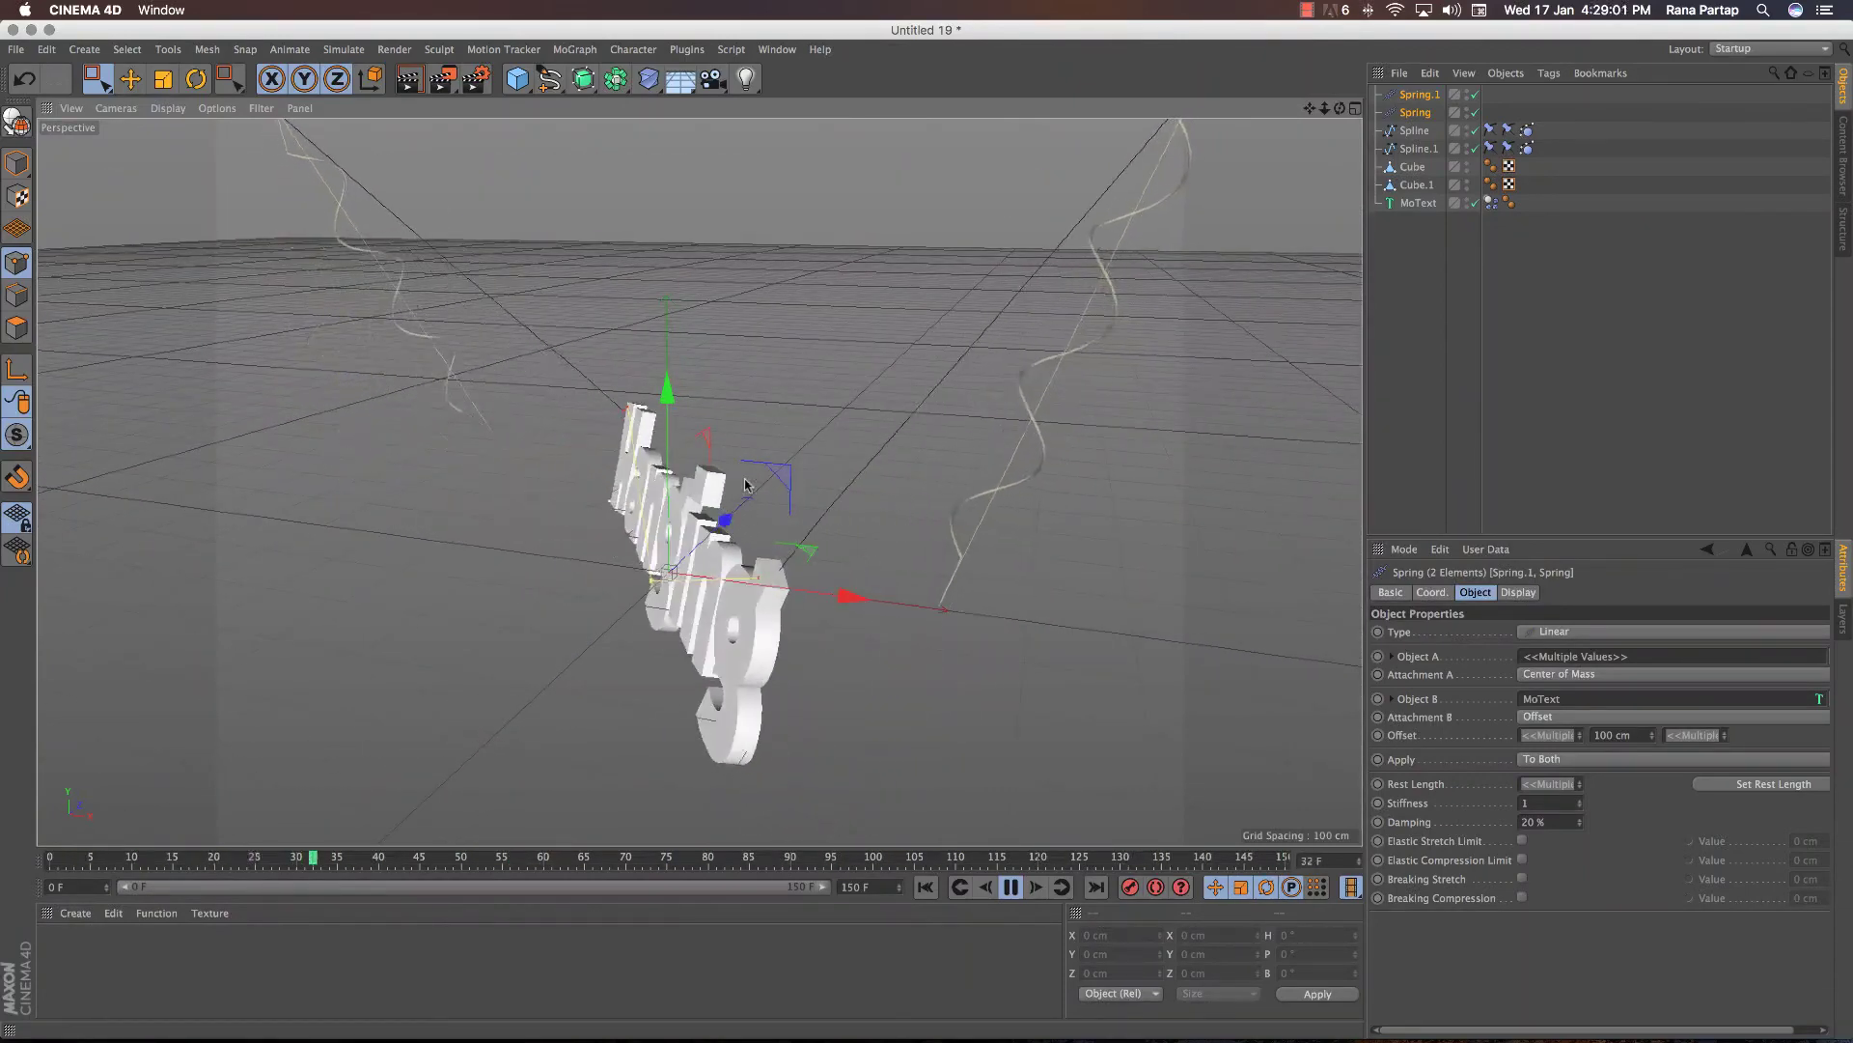
click(1380, 467)
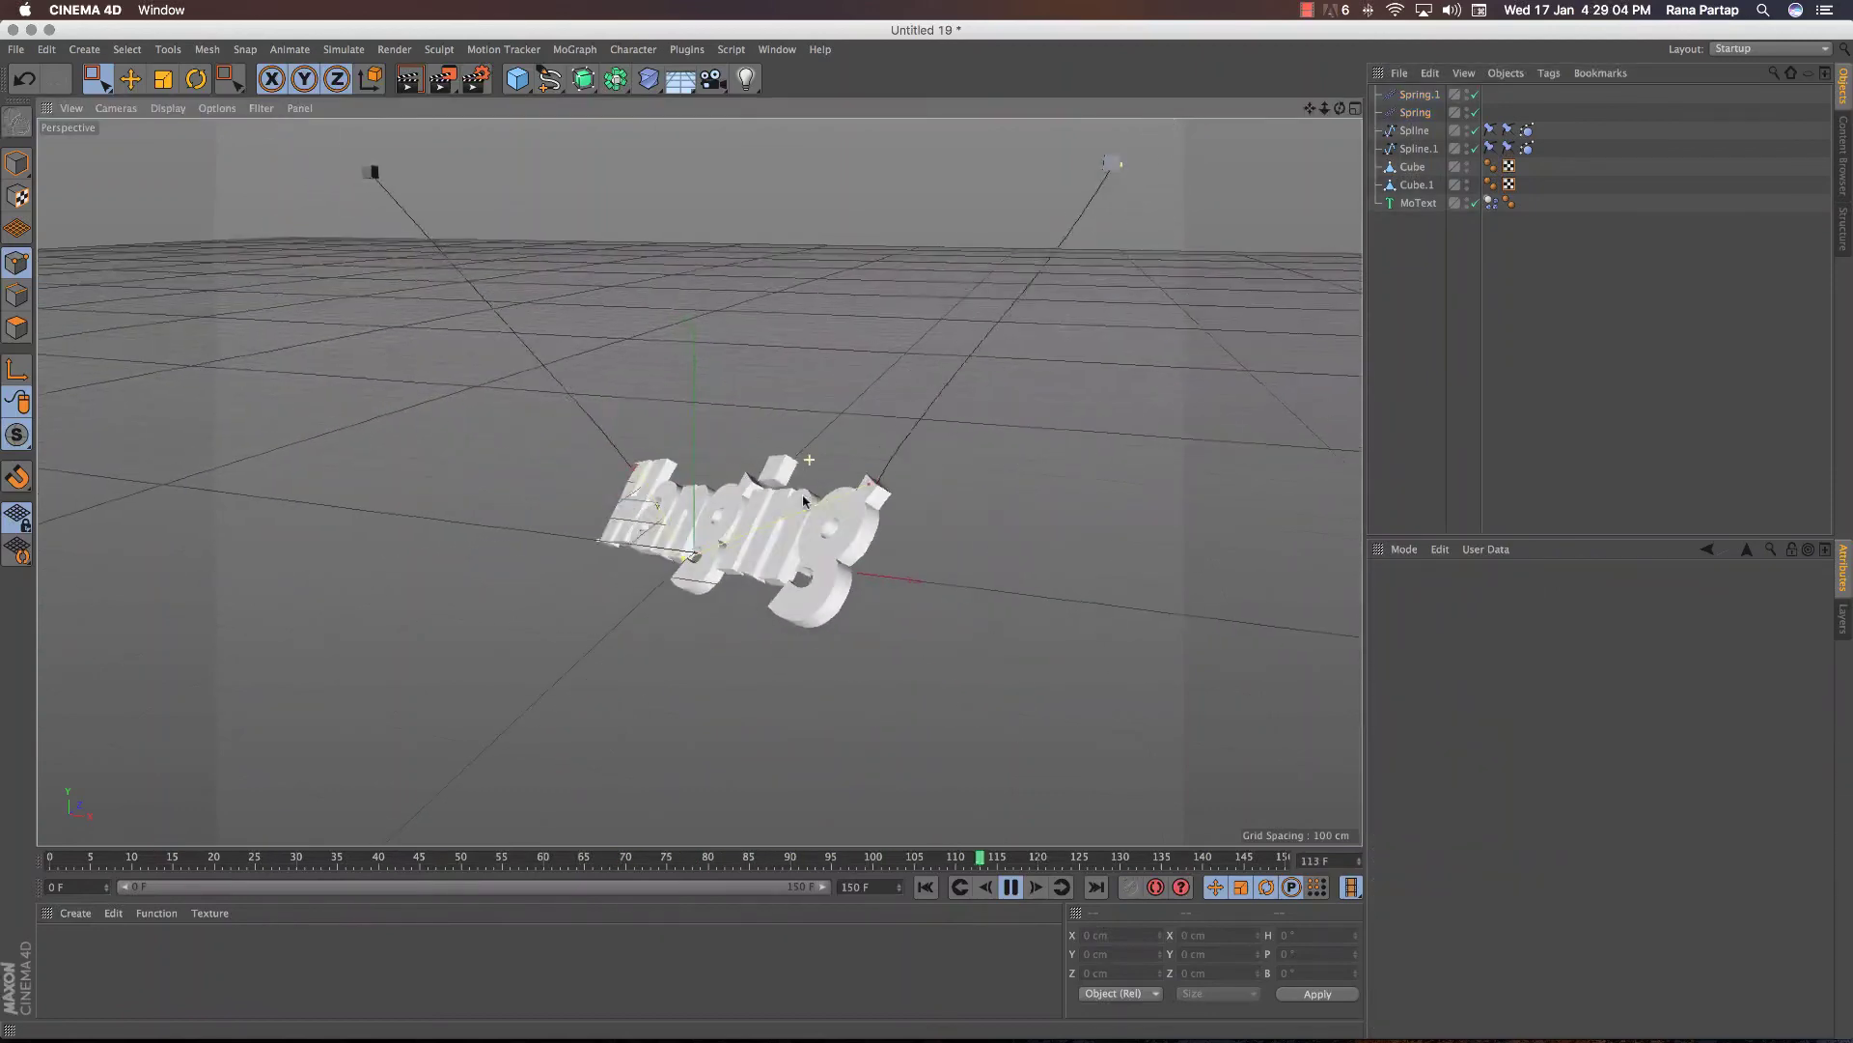
mouse_move(1080, 482)
alt+mouse_down()
mouse_move(972, 431)
mouse_move(811, 496)
alt+mouse_up()
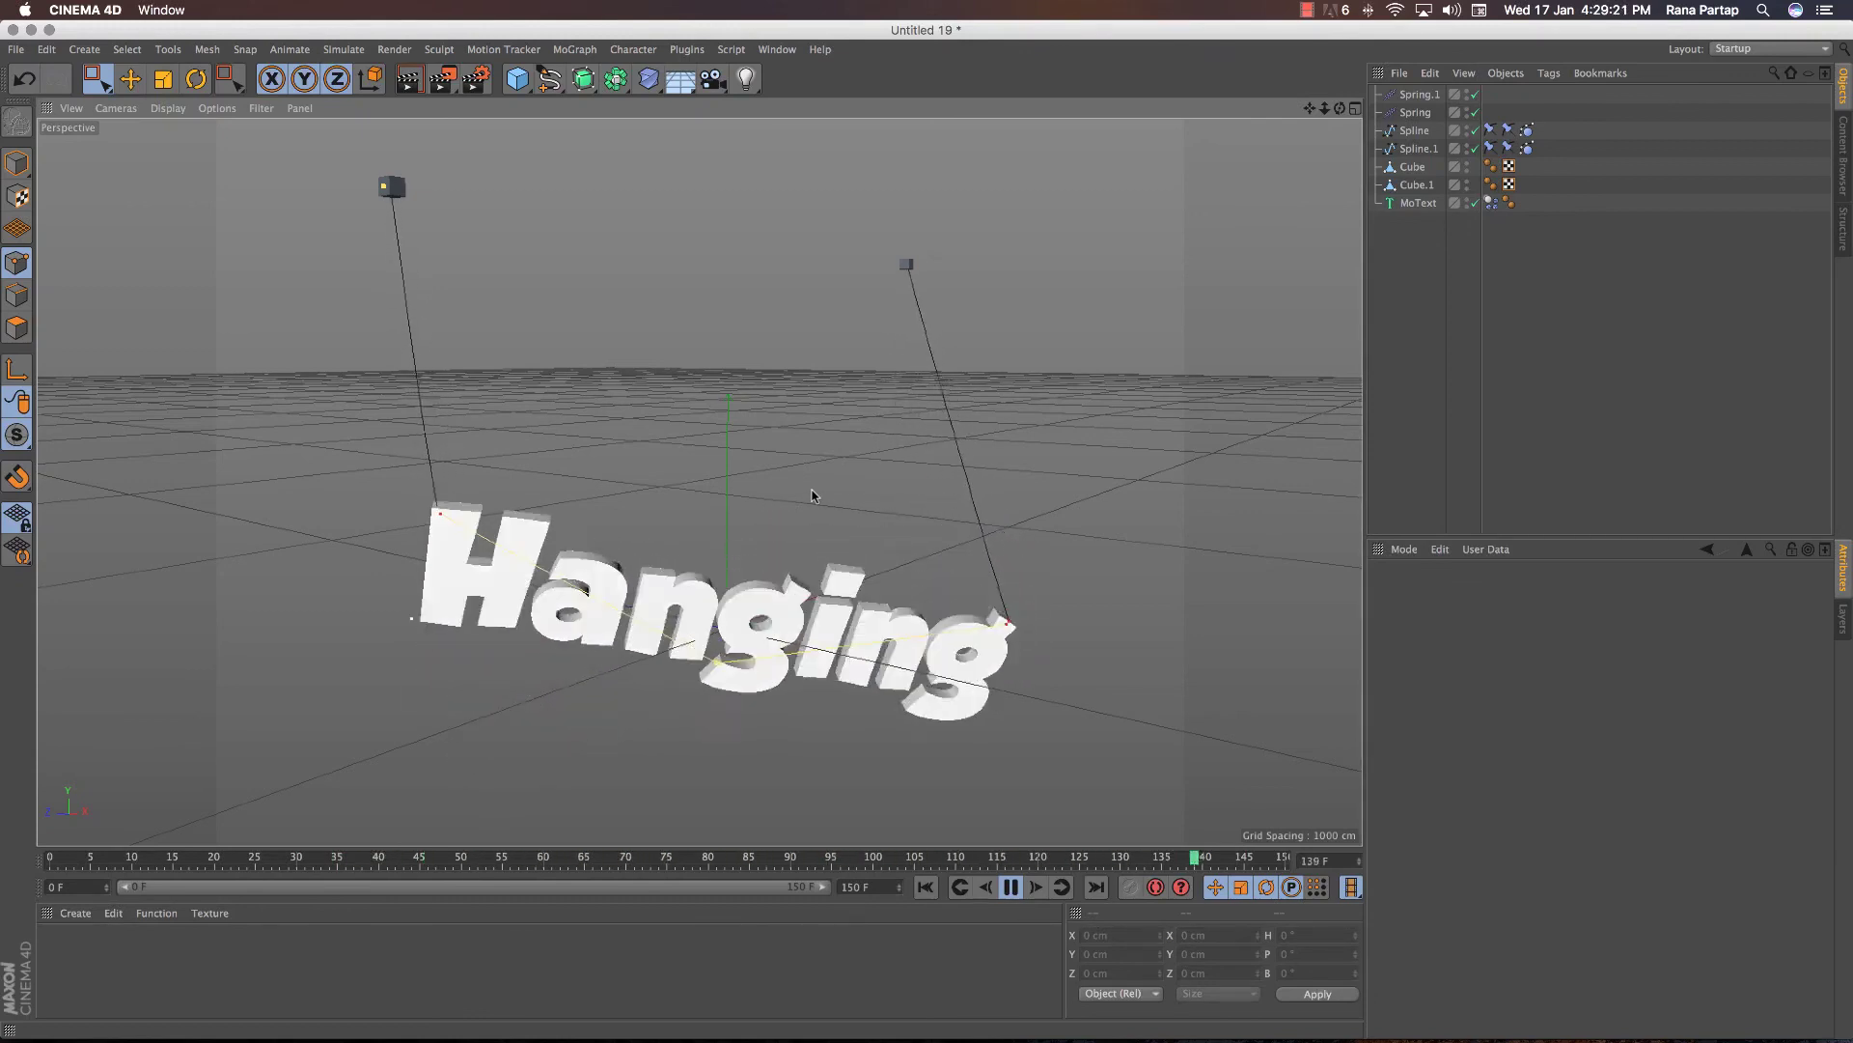
click(1010, 888)
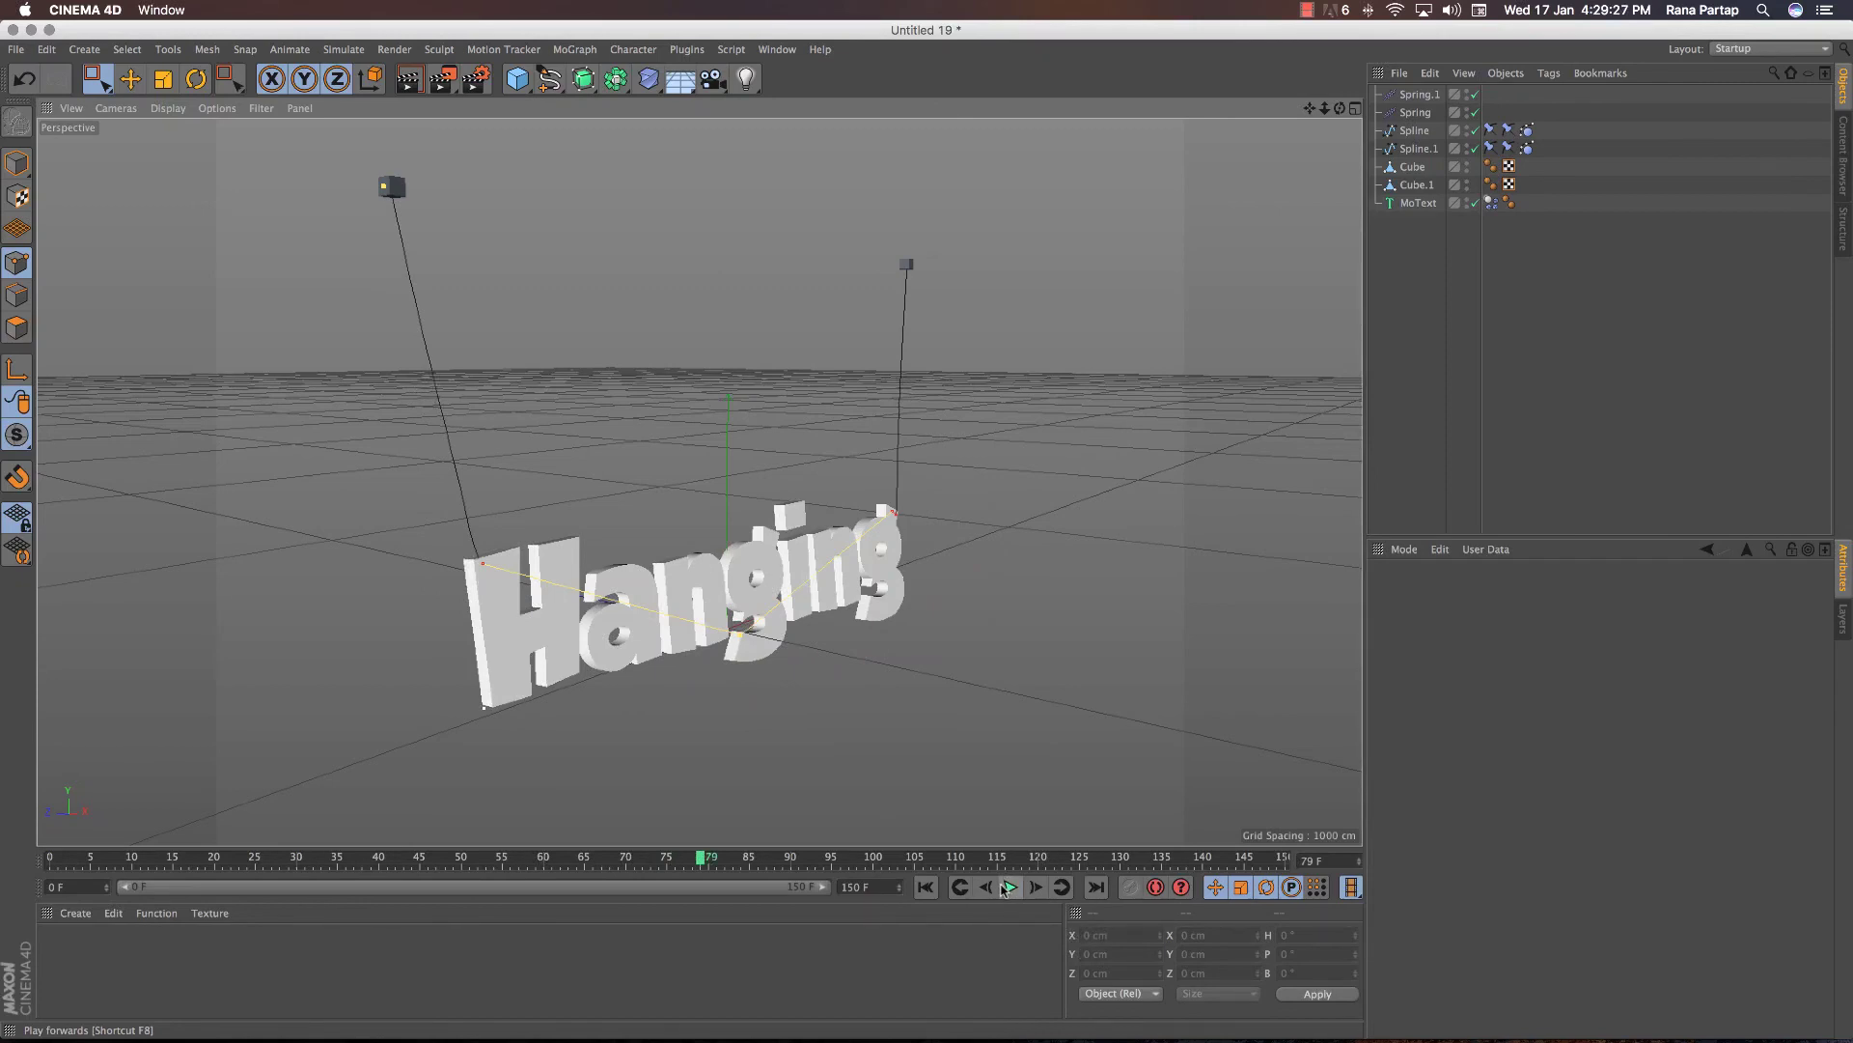
click(1006, 888)
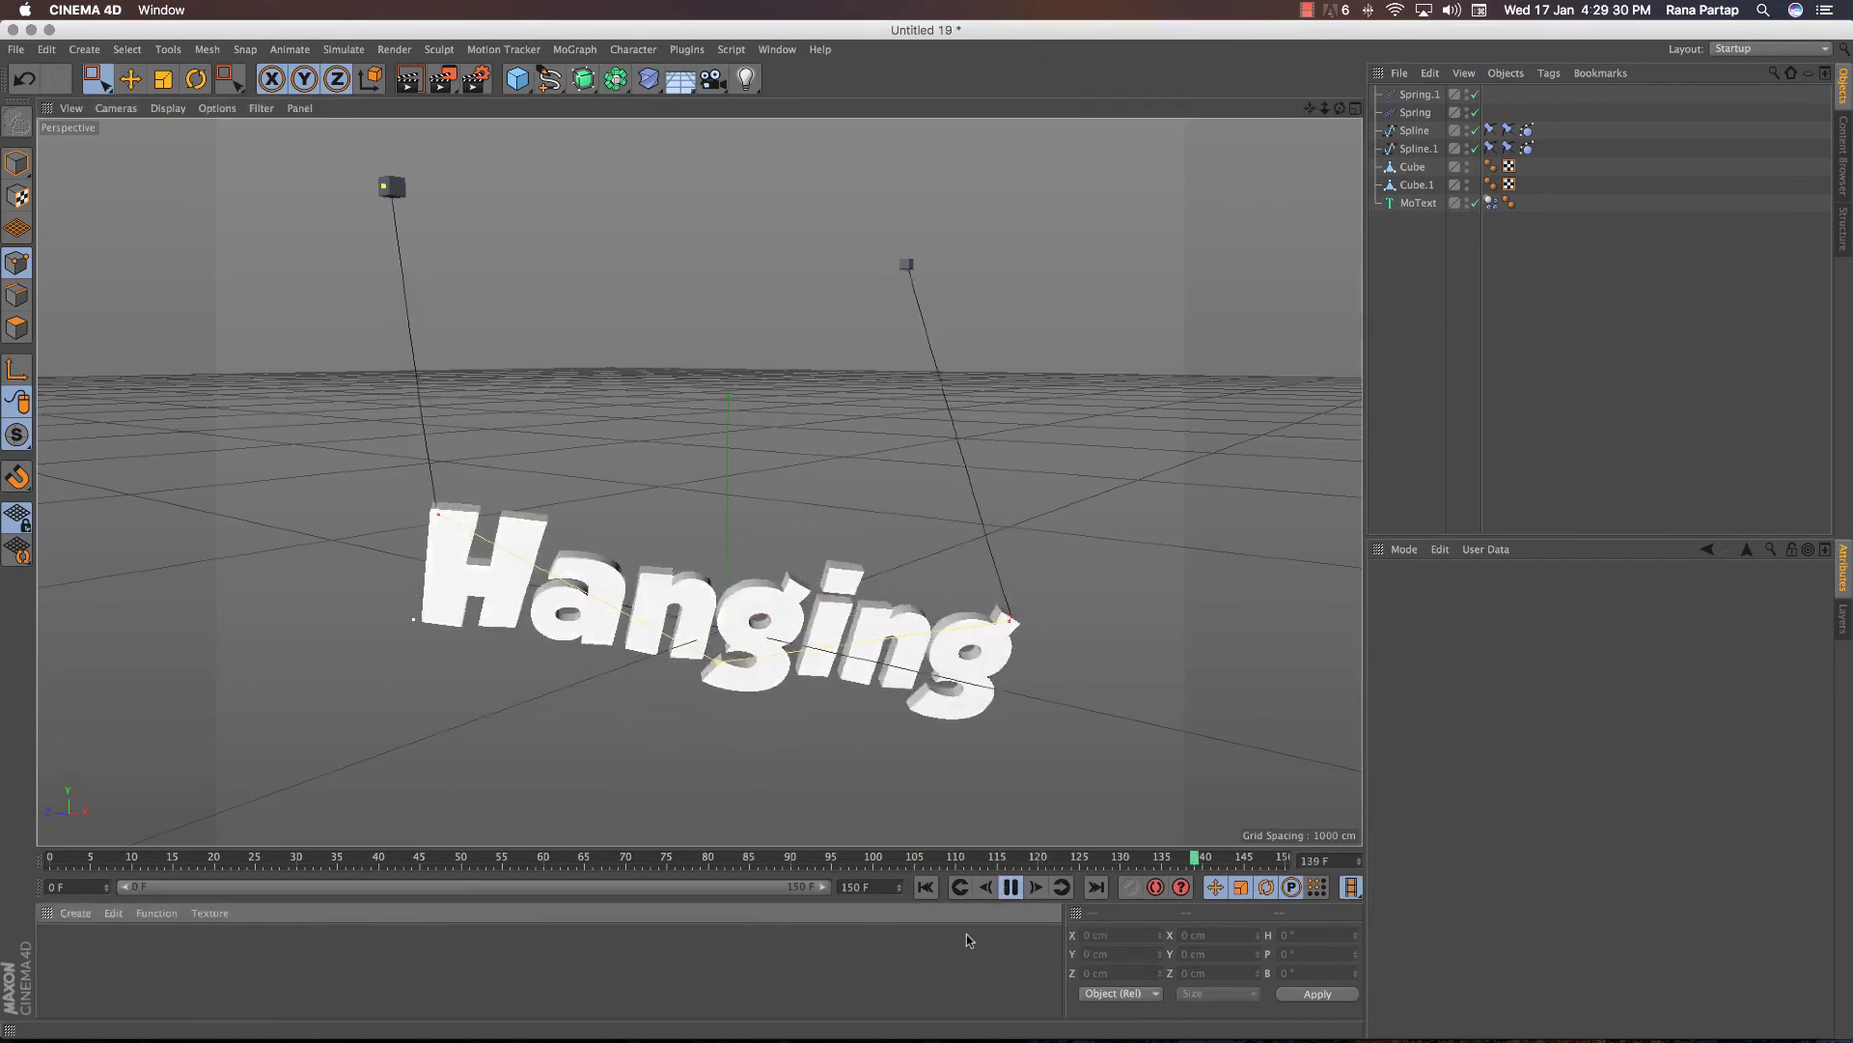